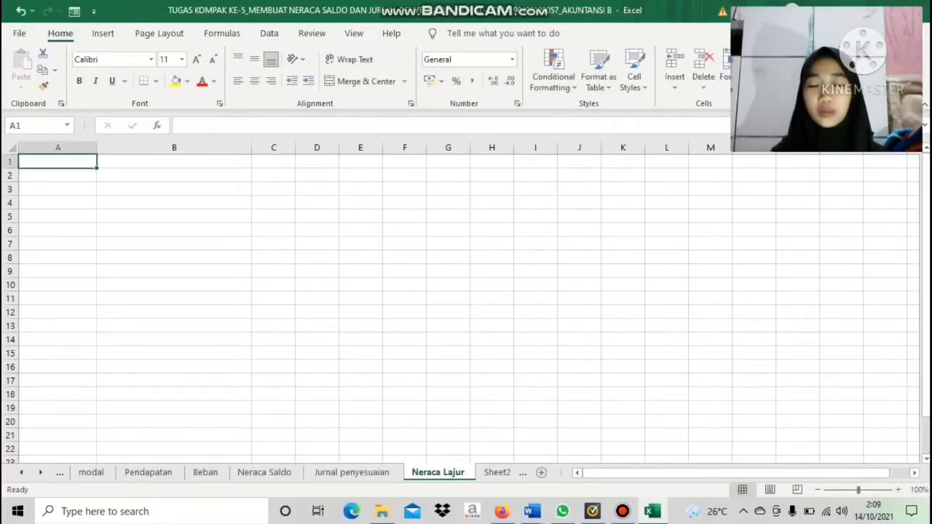
# Enter the company name "Jaya Baya Percetakan" in cell A1 of the Neraca Lajur sheet
pyautogui.press('capslock')
pyautogui.write('J')
pyautogui.press('capslock')
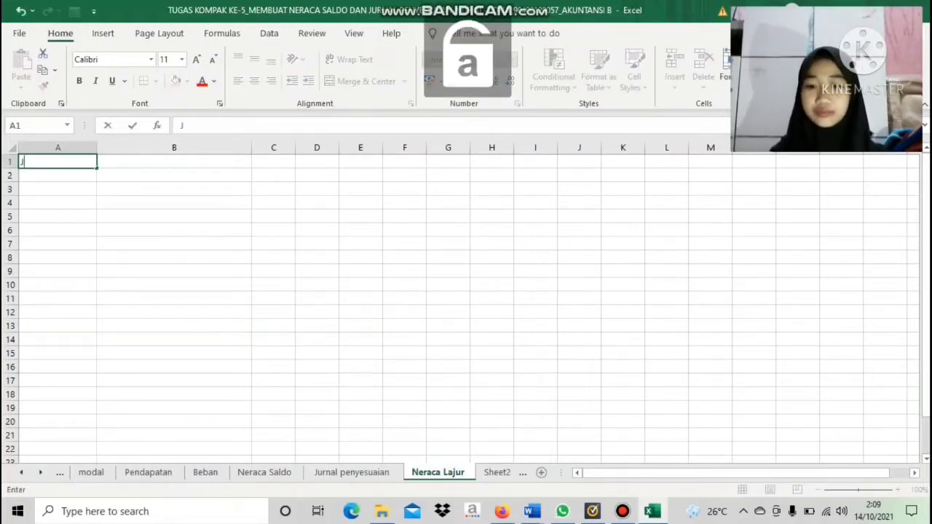
pyautogui.write('aya')
pyautogui.press('capslock')
pyautogui.write('B')
pyautogui.press('capslock')
pyautogui.write('aya')
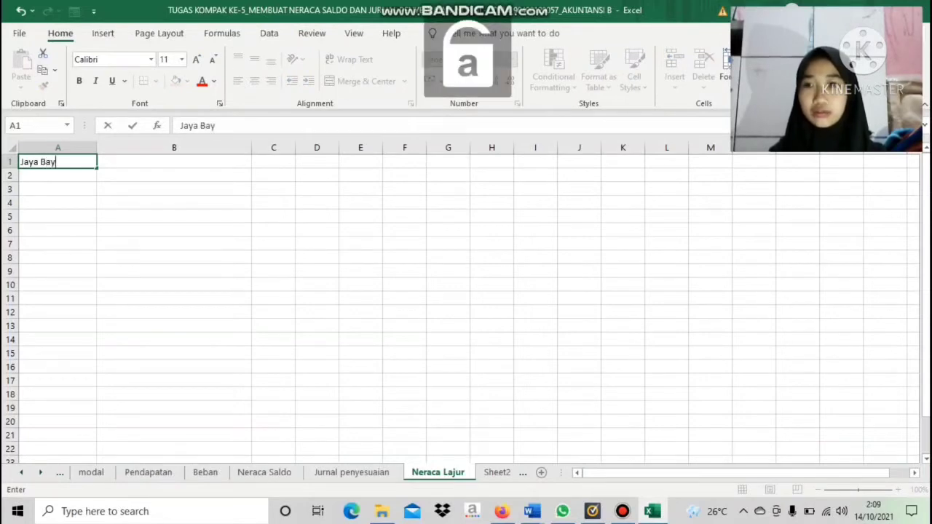
pyautogui.press('capslock')
pyautogui.write('PE')
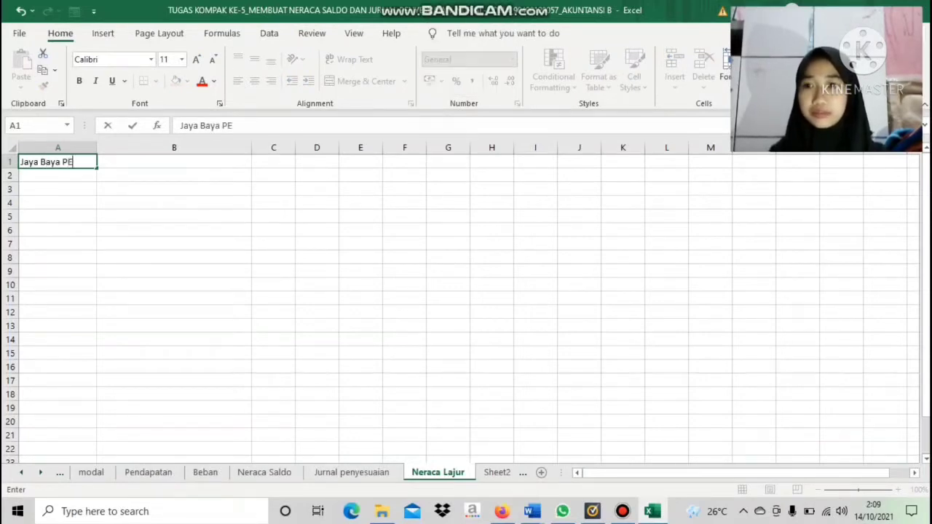
pyautogui.press('BackSpace')
pyautogui.press('capslock')
pyautogui.write('erce')
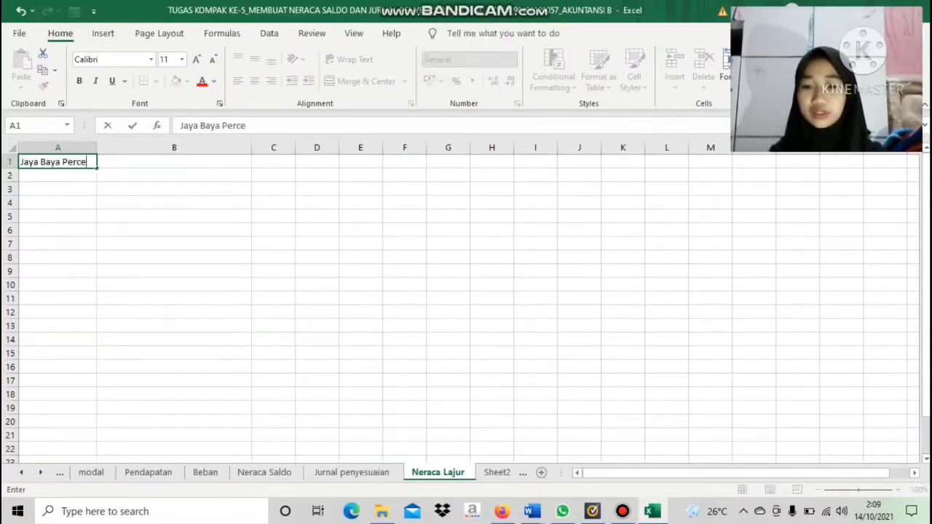
pyautogui.write('takan')
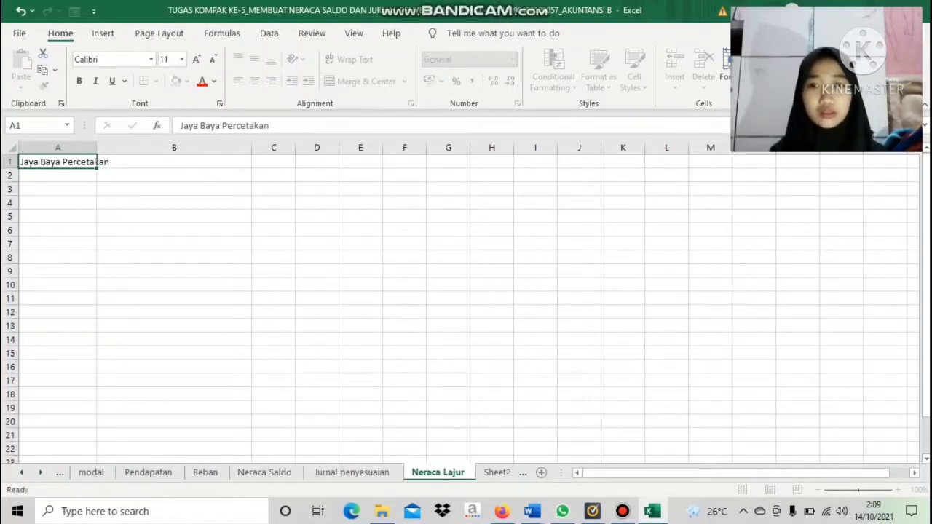
pyautogui.press('Return')
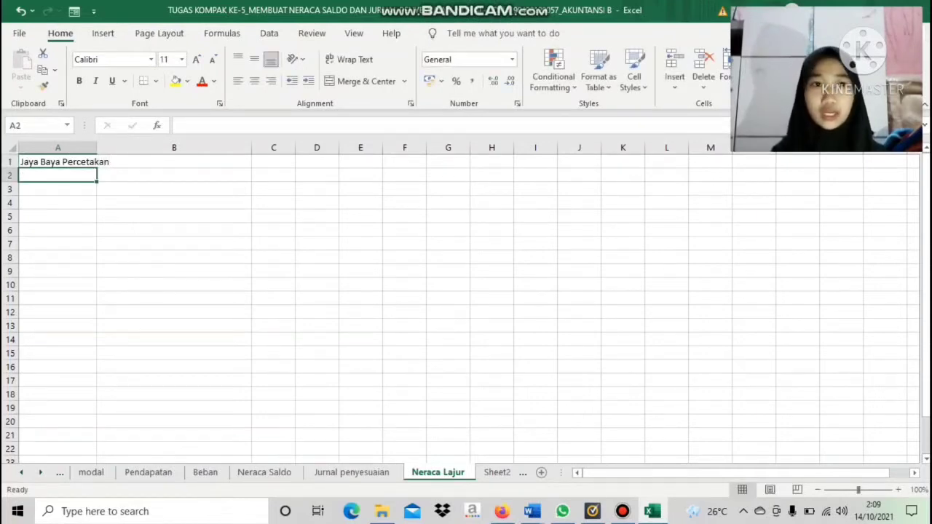
# Enter the report title "Neraca Lajur" in cell A2, beneath the company name
pyautogui.press('capslock')
pyautogui.write('N')
pyautogui.press('capslock')
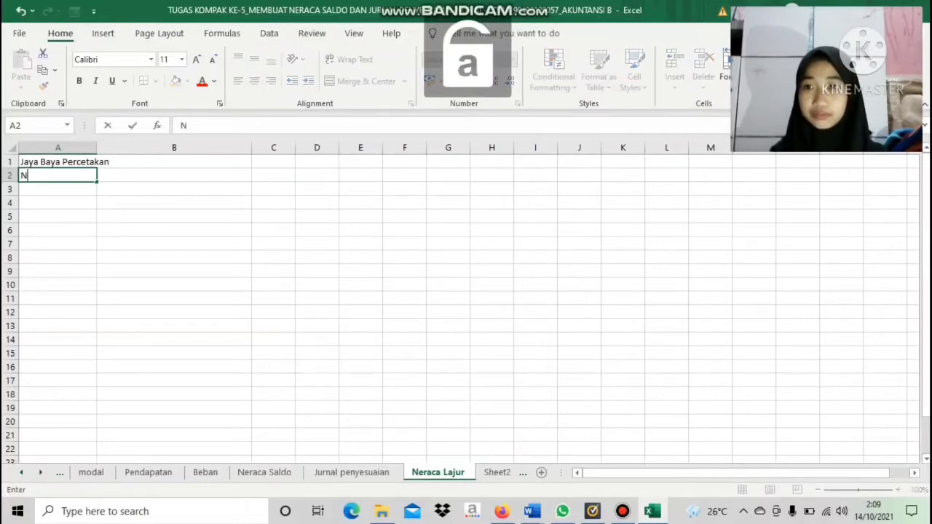
pyautogui.write('eraca')
pyautogui.press('capslock')
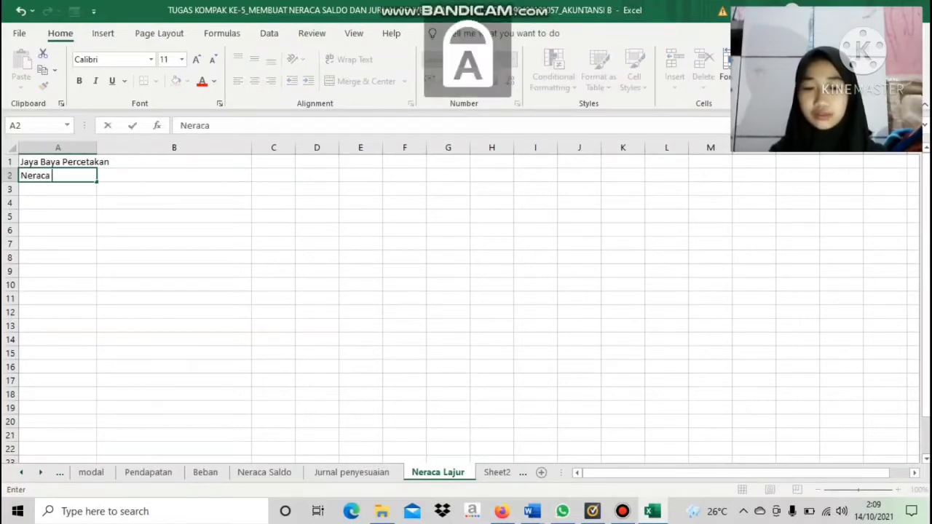
pyautogui.write('L')
pyautogui.press('capslock')
pyautogui.write('ajur')
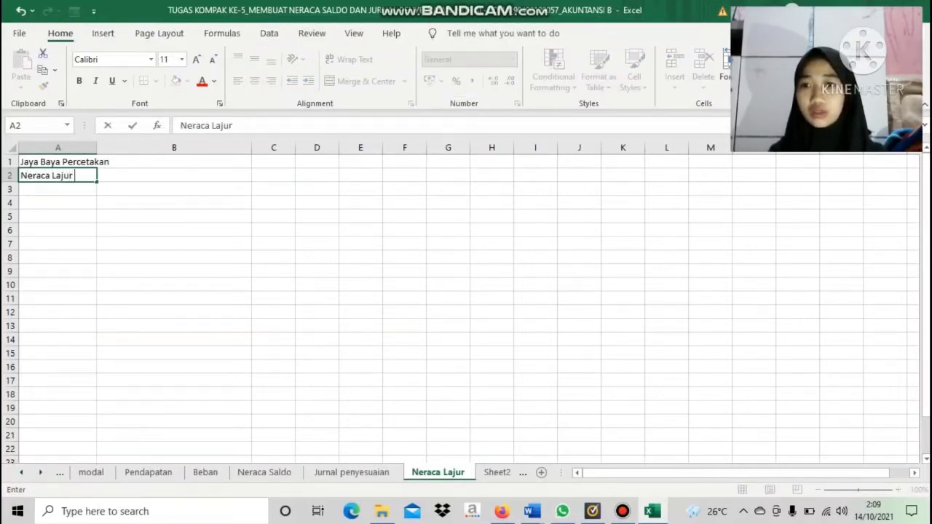
pyautogui.press('Return')
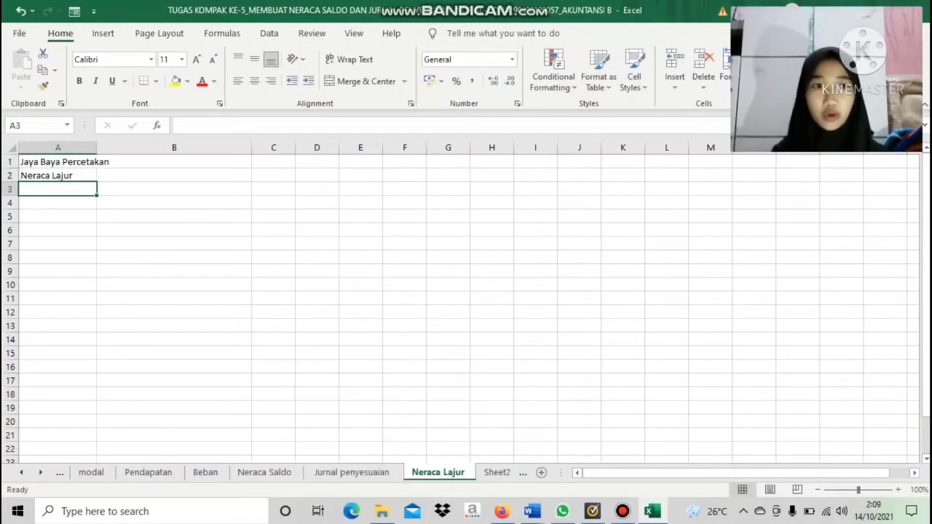
# Enter the period line "Periode 31 Januari 2011" in cell A3, beneath the report title
pyautogui.press('capslock')
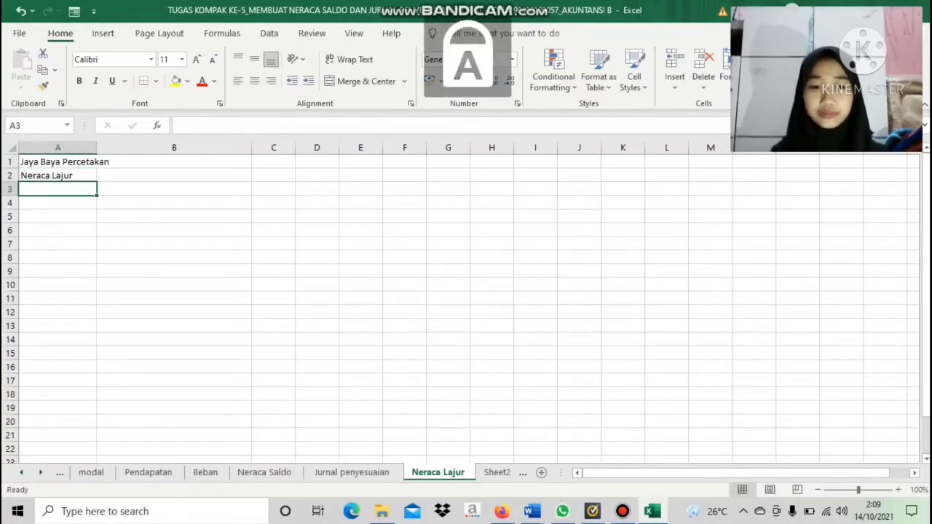
pyautogui.write('P')
pyautogui.press('capslock')
pyautogui.write('eri')
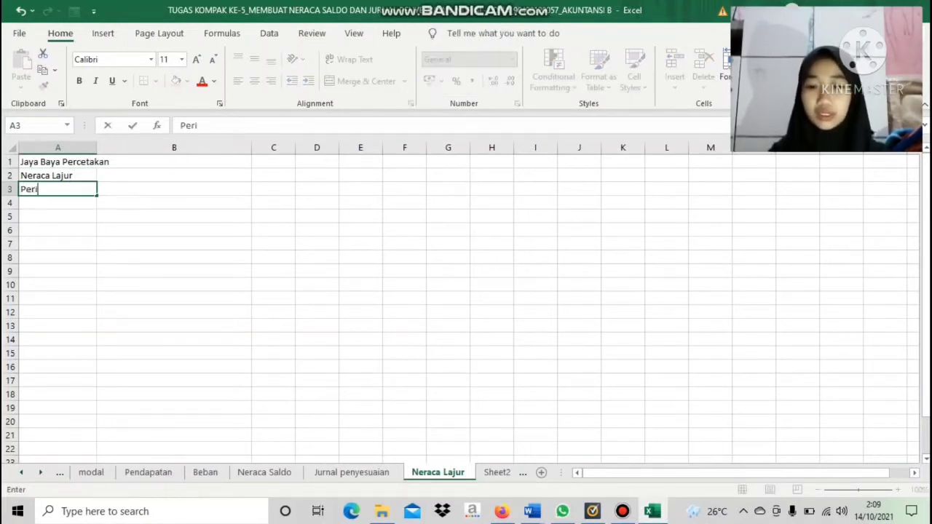
pyautogui.write('ode ')
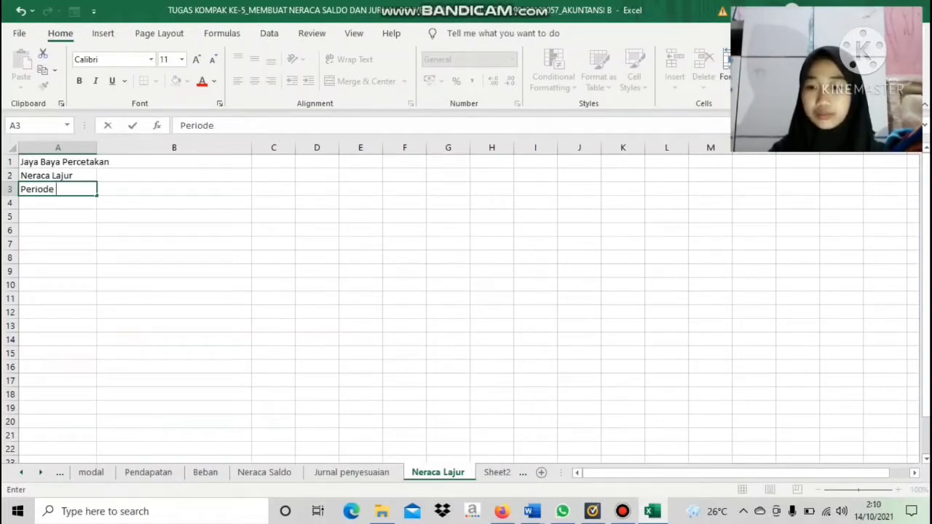
pyautogui.write('31')
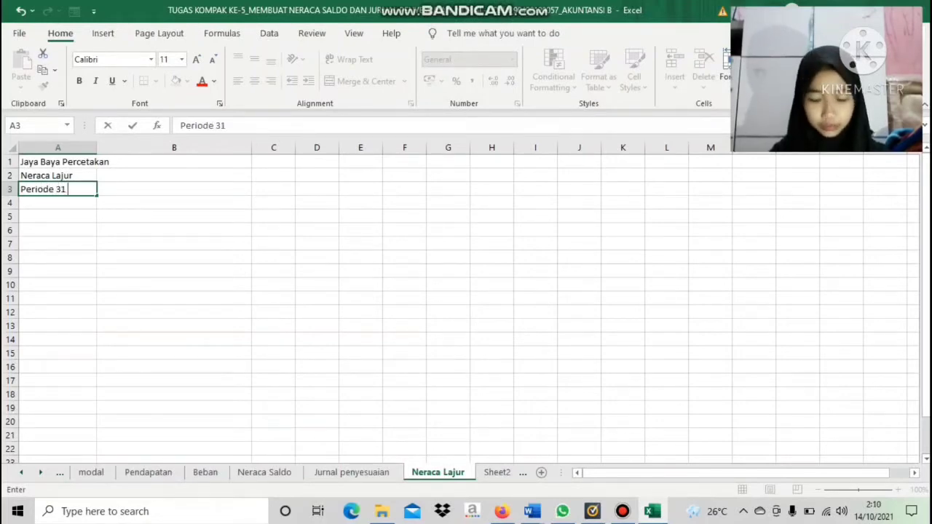
pyautogui.press('capslock')
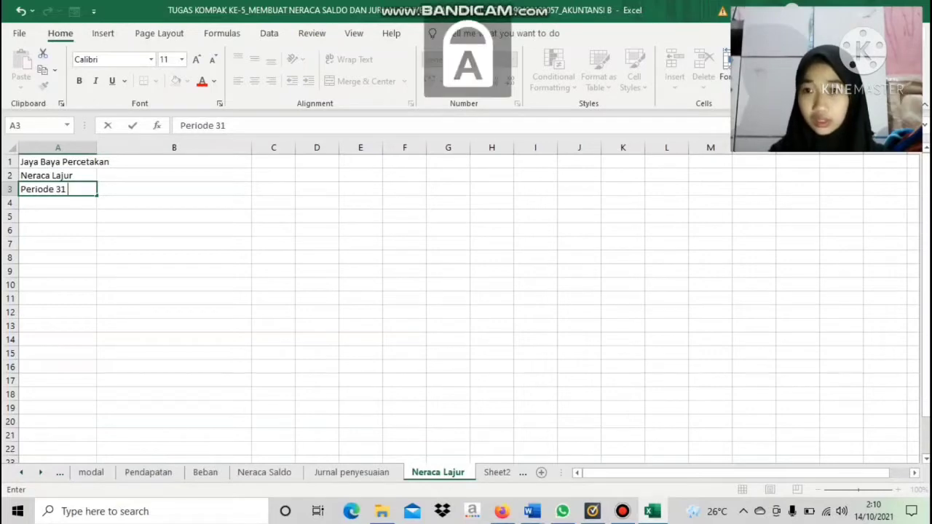
pyautogui.write('J')
pyautogui.press('capslock')
pyautogui.write('anuar')
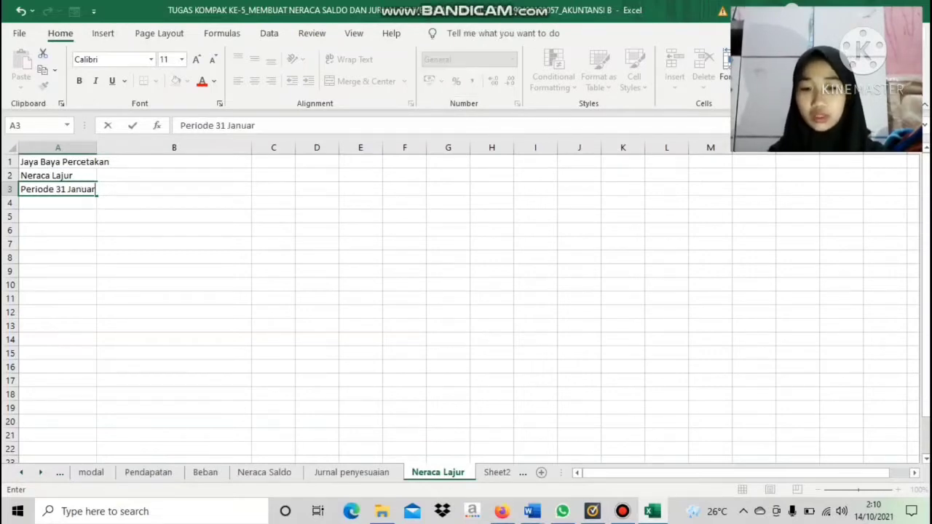
pyautogui.write('i 2011')
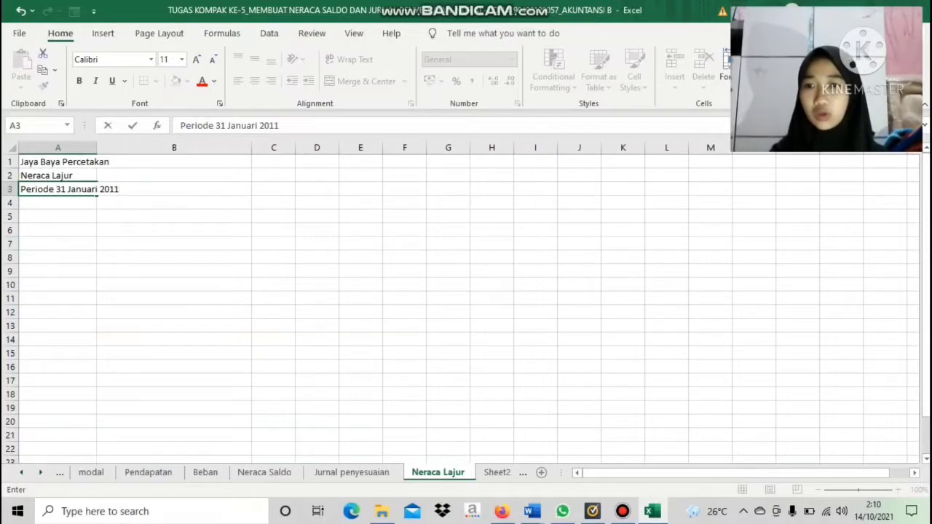
pyautogui.press('Return')
pyautogui.press('Return')
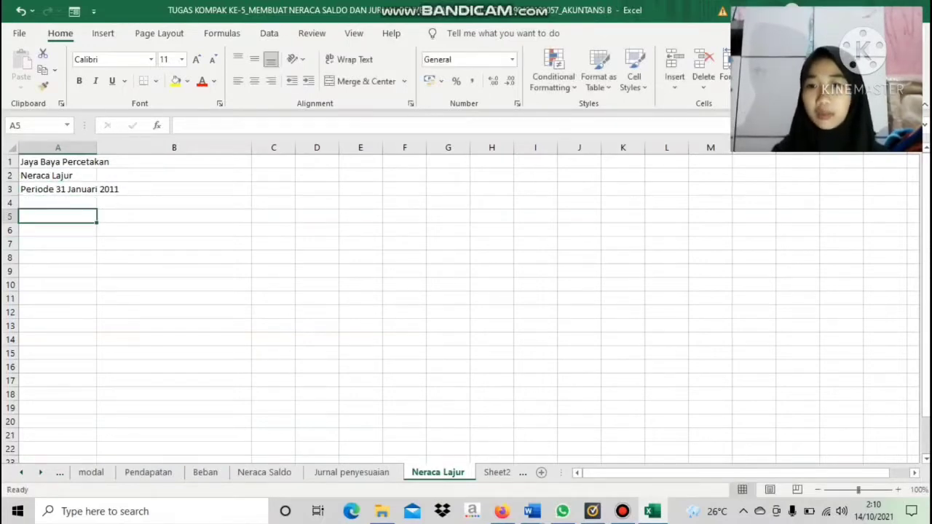
# Copy the No Rek and Nama Rekening columns, A5:B24, from the Neraca Saldo sheet into Neraca Lajur starting at cell A5
pyautogui.click(264, 472)
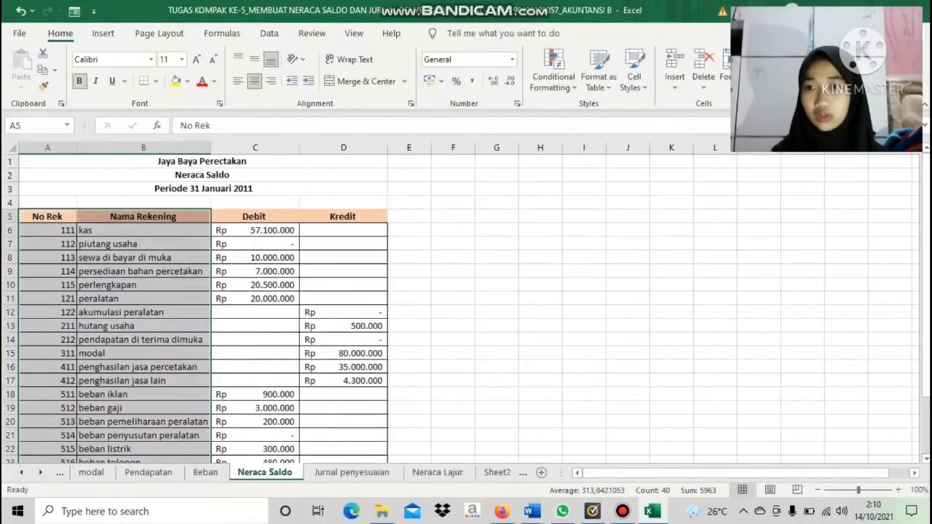
pyautogui.moveTo(64, 176); pyautogui.dragTo(129, 223)
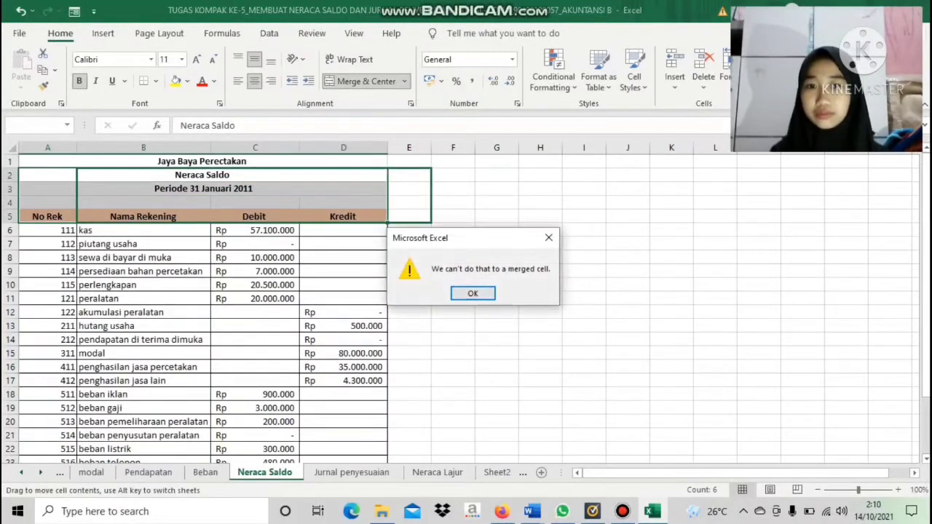
pyautogui.click(474, 294)
pyautogui.click(143, 257)
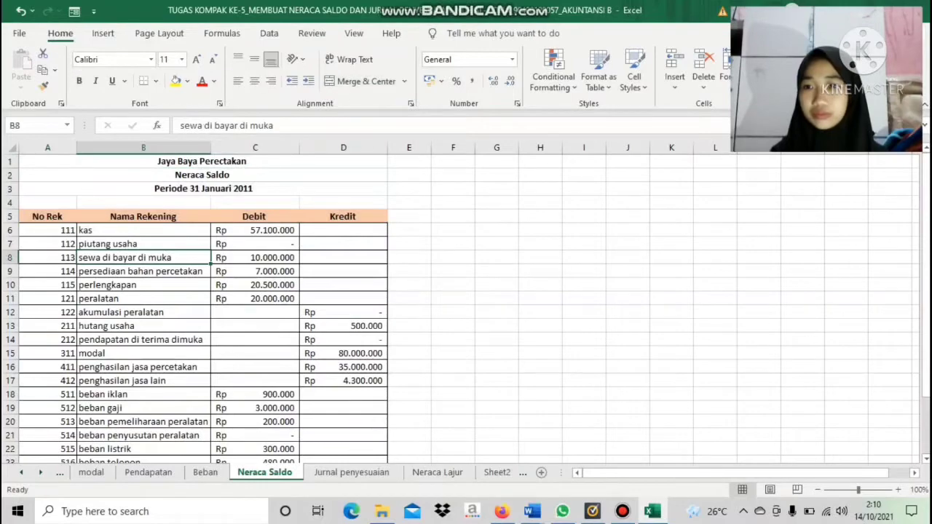
pyautogui.moveTo(47, 216); pyautogui.dragTo(212, 402)
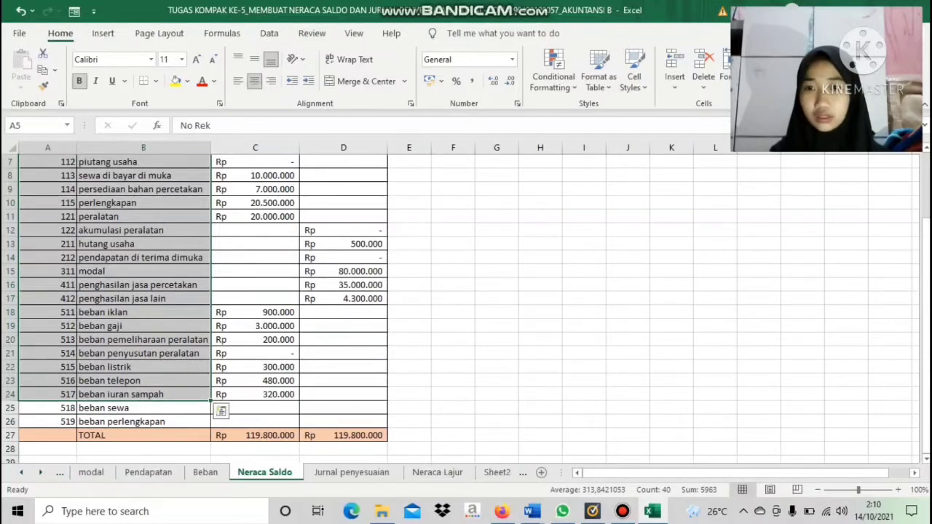
pyautogui.hotkey('ctrl', 'c')
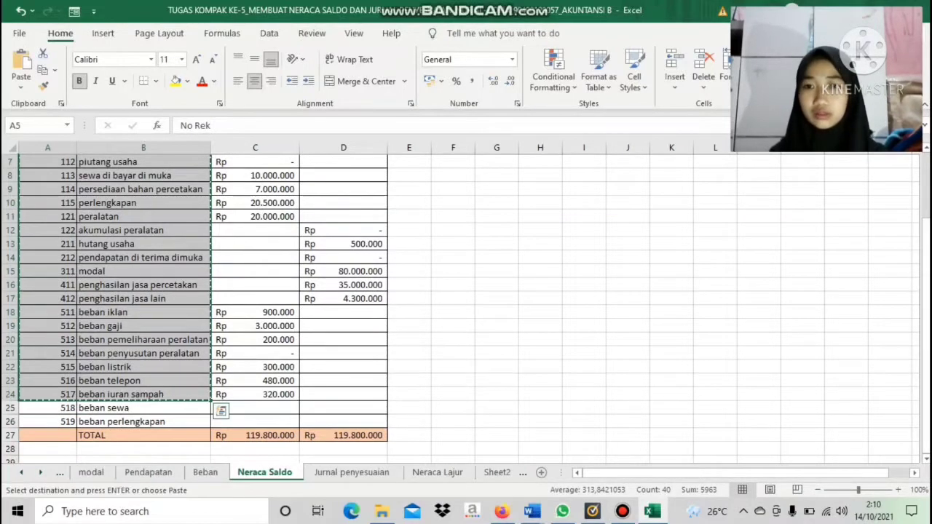
pyautogui.click(437, 472)
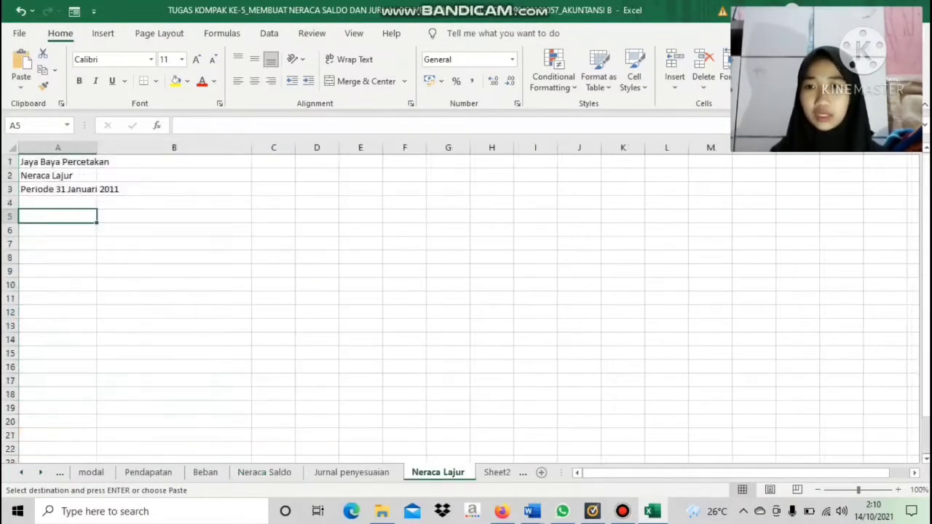
pyautogui.hotkey('ctrl', 'v')
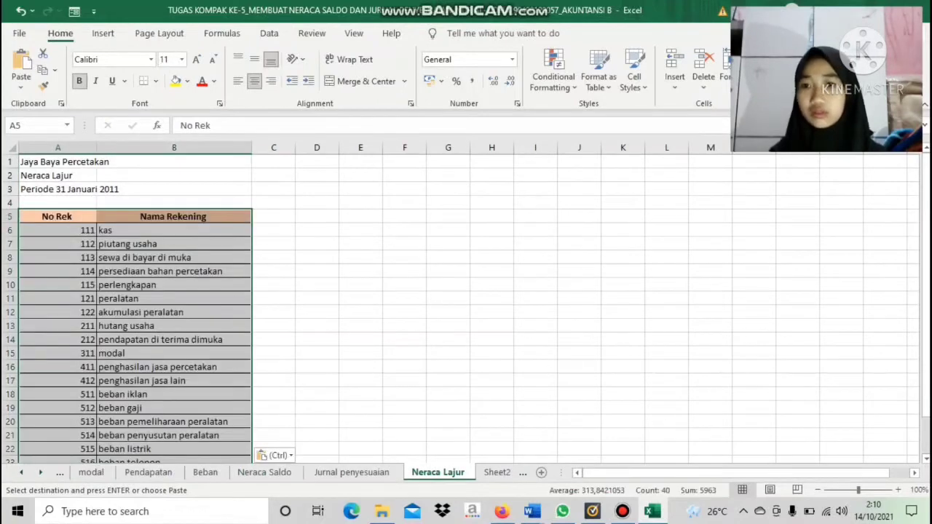
# Enter the column heading "Neraca Saldo" in cell C5, beside Nama Rekening
pyautogui.click(273, 217)
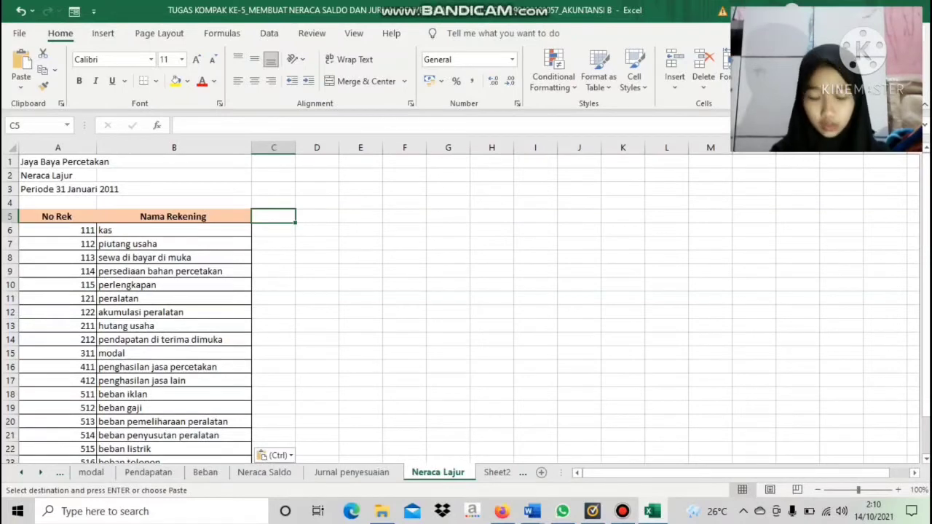
pyautogui.write('N')
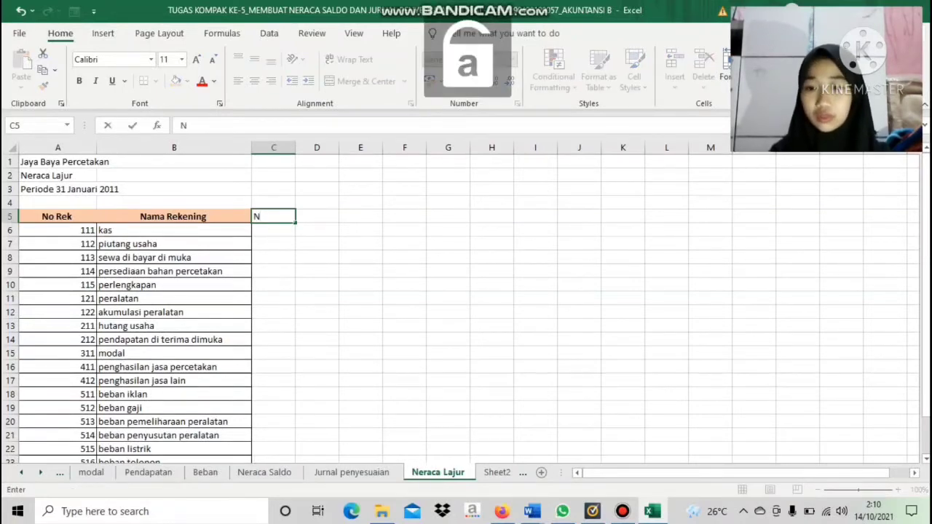
pyautogui.write('eraca')
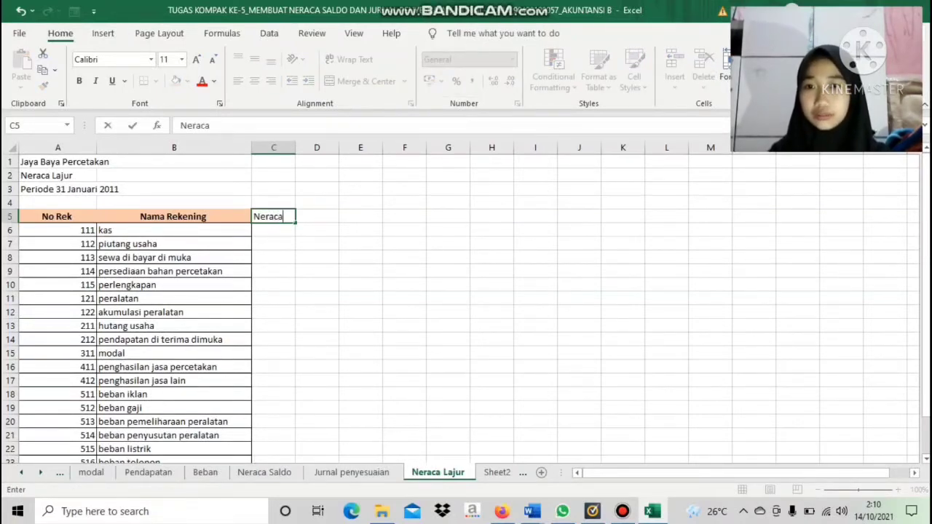
pyautogui.write(' Saldo')
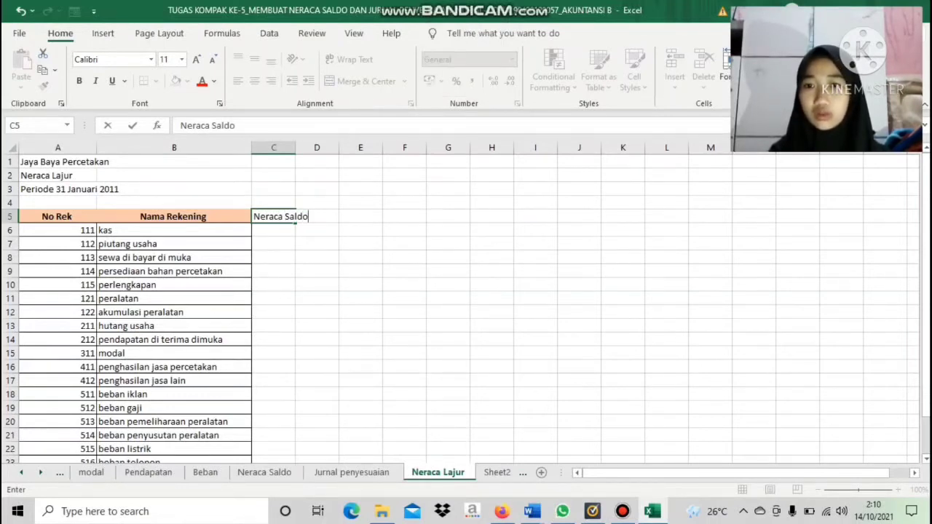
pyautogui.press('Return')
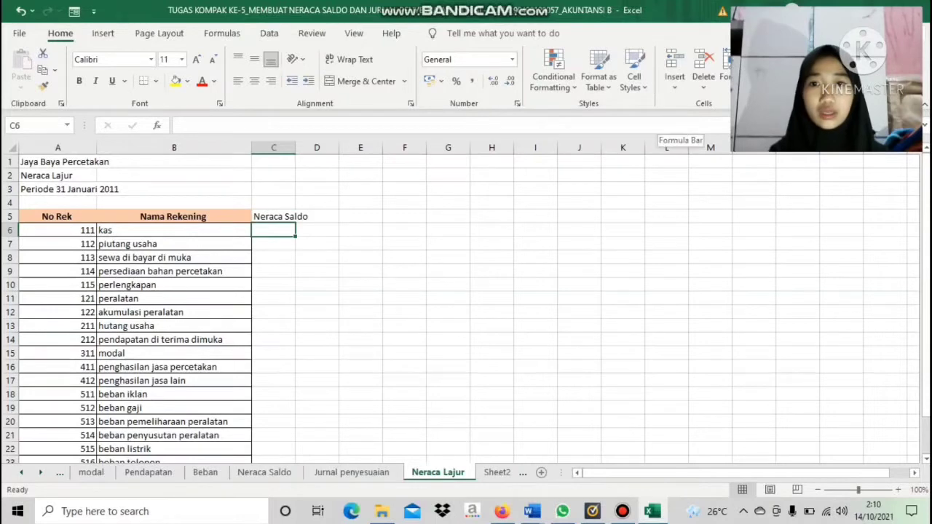
# Insert a blank sheet row at row 6, between the header row and the kas account
pyautogui.click(674, 80)
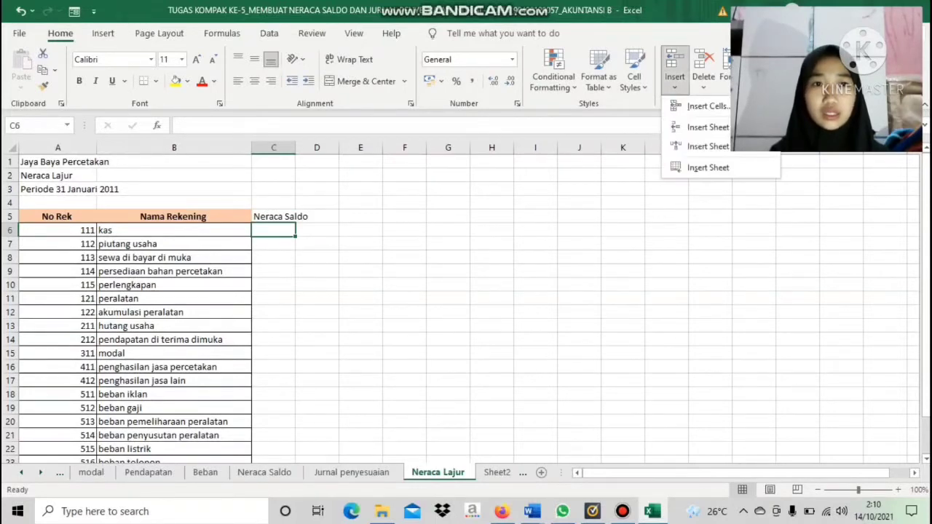
pyautogui.click(708, 127)
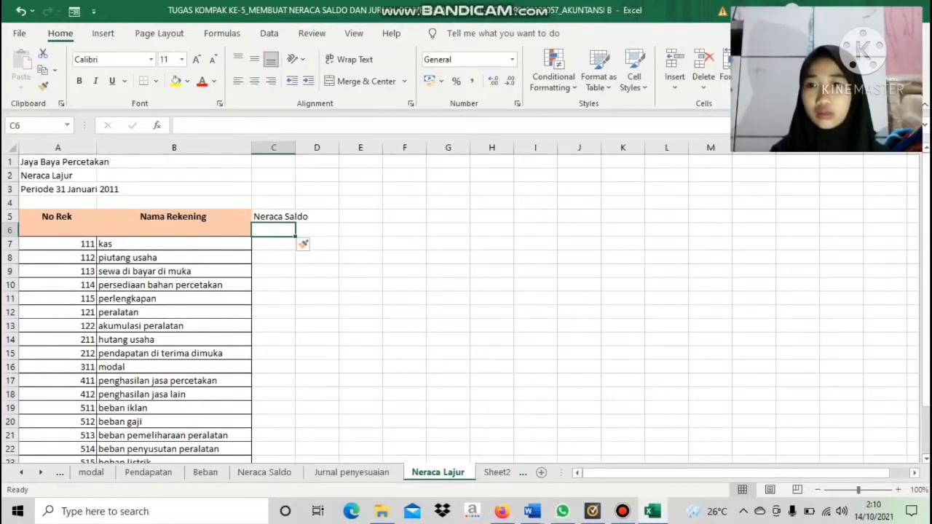
pyautogui.press('Left')
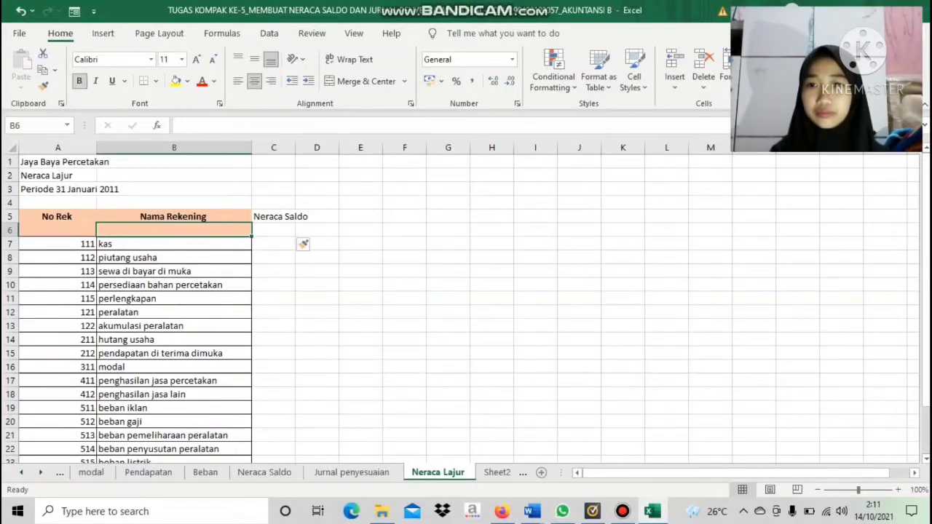
pyautogui.press('Right')
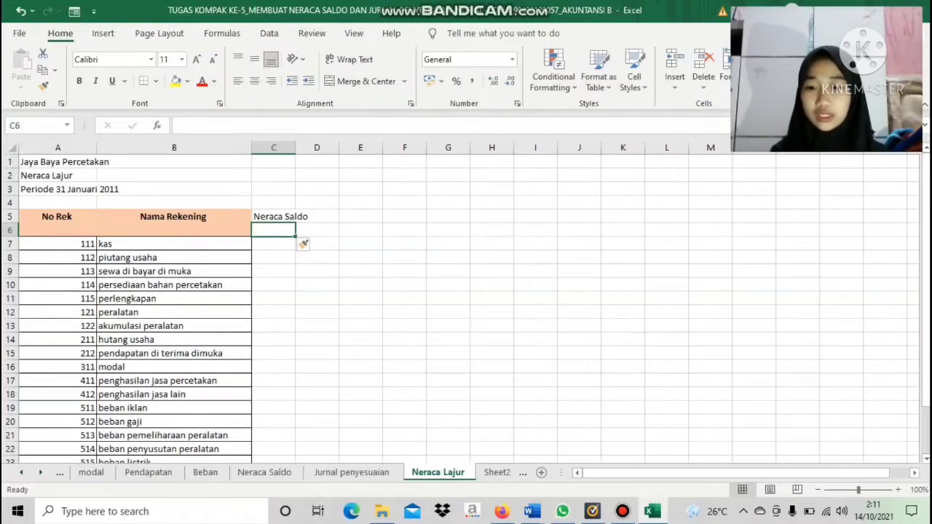
pyautogui.press('capslock')
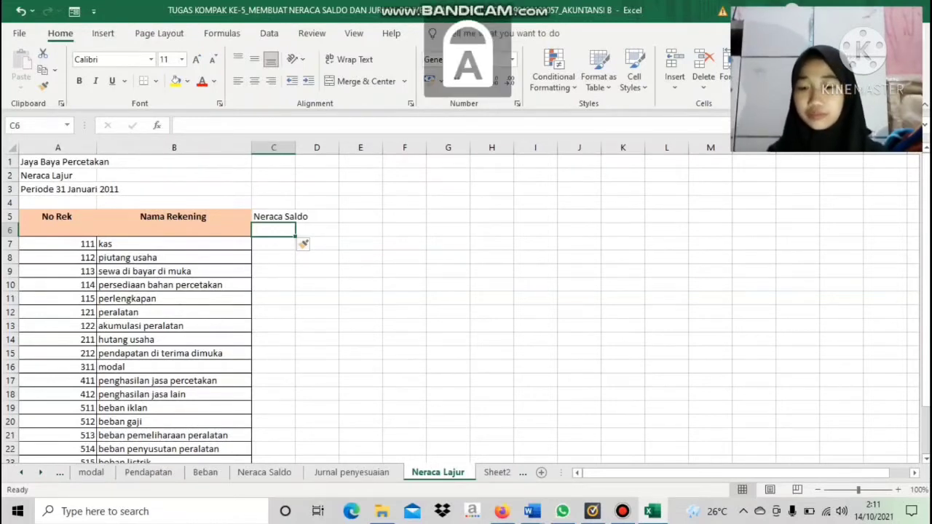
# Enter the sub-headings "Debit" in C6 and "Kredit" in D6, under the Neraca Saldo heading
pyautogui.write('D')
pyautogui.press('capslock')
pyautogui.write('ebu')
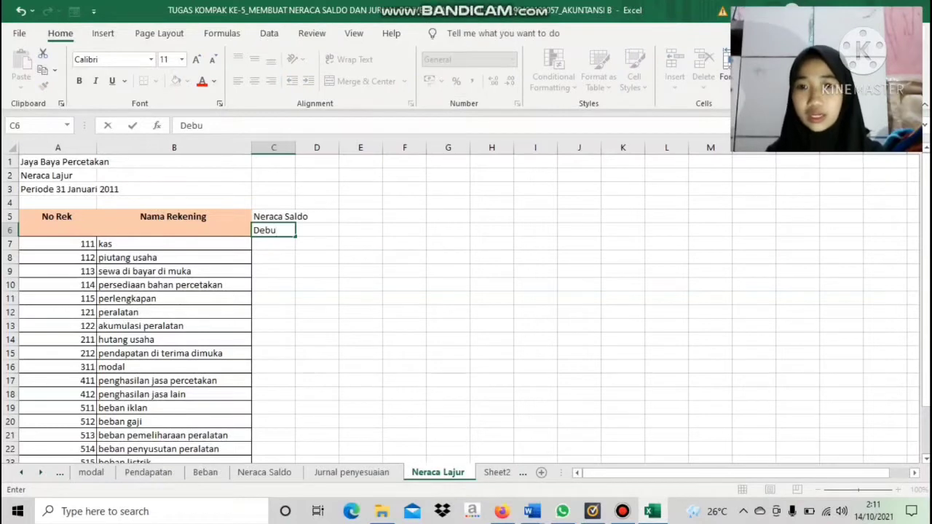
pyautogui.press('BackSpace')
pyautogui.write('it')
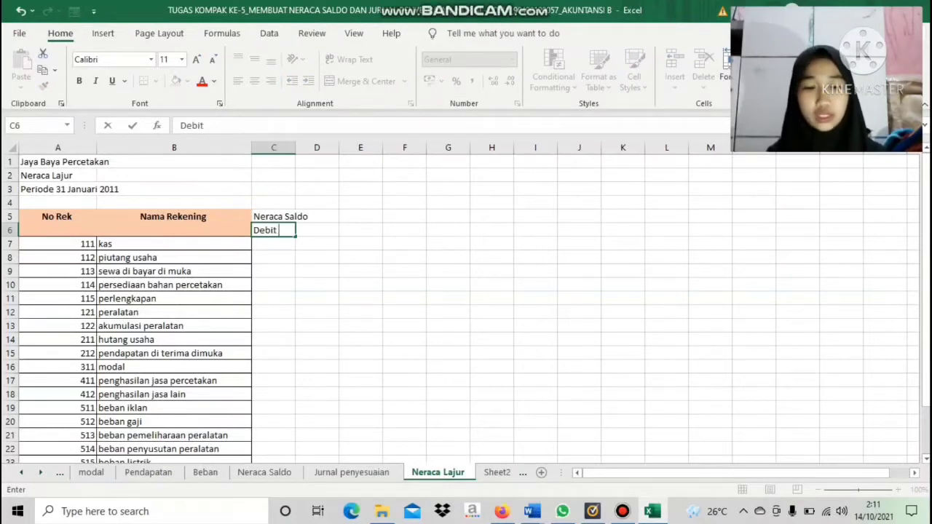
pyautogui.press('Tab')
pyautogui.press('capslock')
pyautogui.write('K')
pyautogui.press('capslock')
pyautogui.write('r')
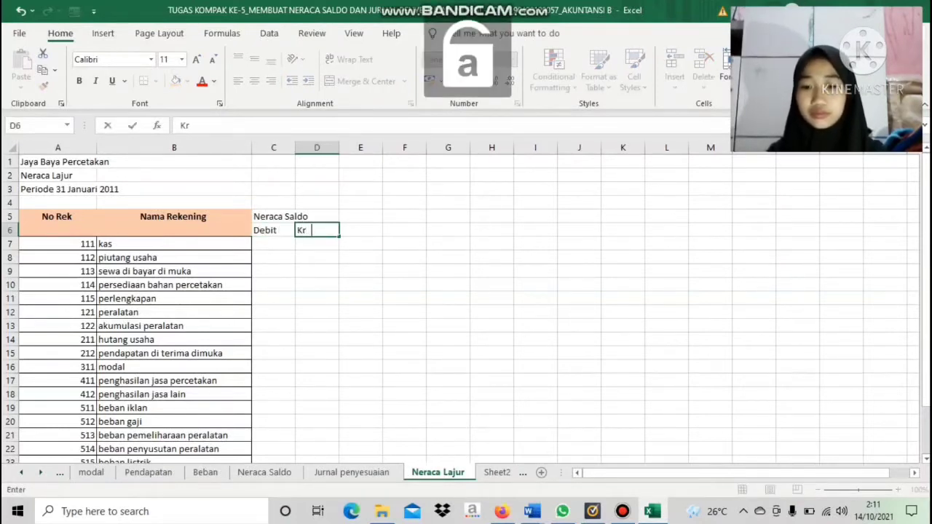
pyautogui.write('edit')
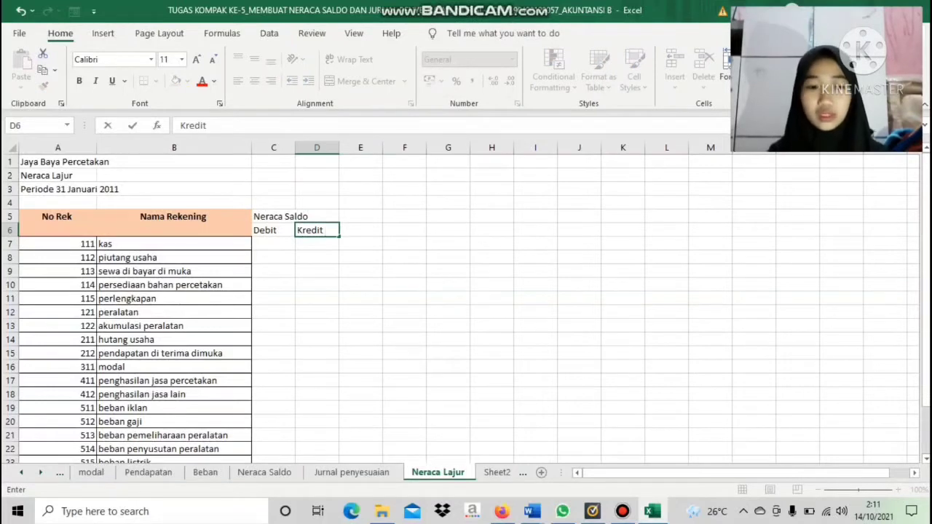
pyautogui.press('Up')
# Enter the column heading "Penyesuain" in cell E5, to the right of Neraca Saldo
pyautogui.press('Right')
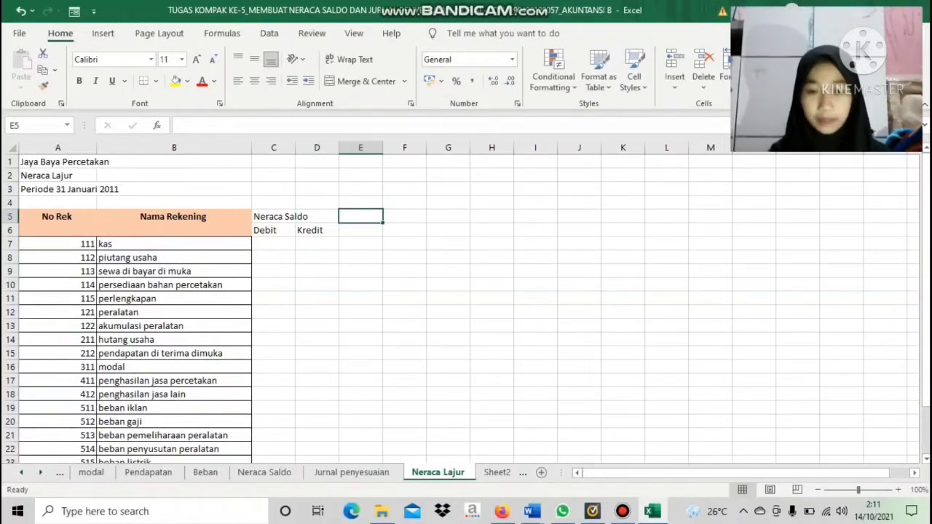
pyautogui.press('capslock')
pyautogui.write('P')
pyautogui.press('capslock')
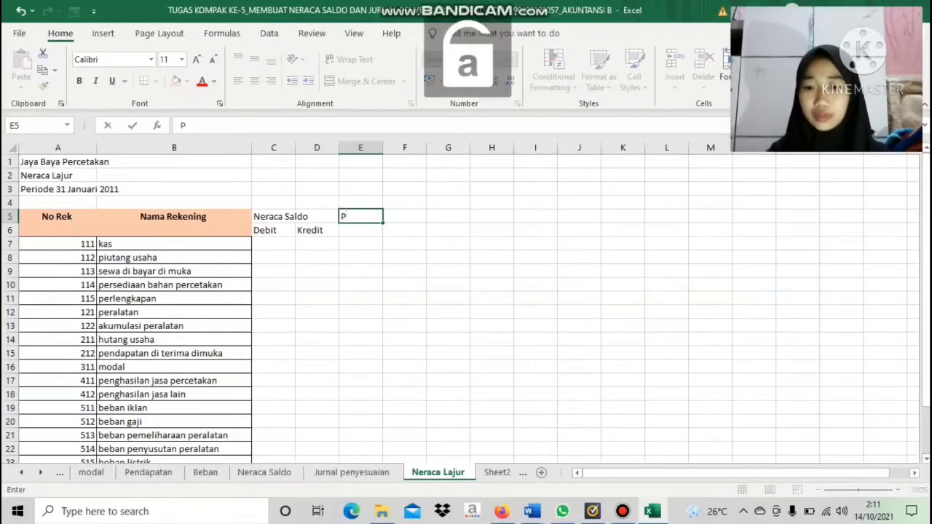
pyautogui.write('enyesuain')
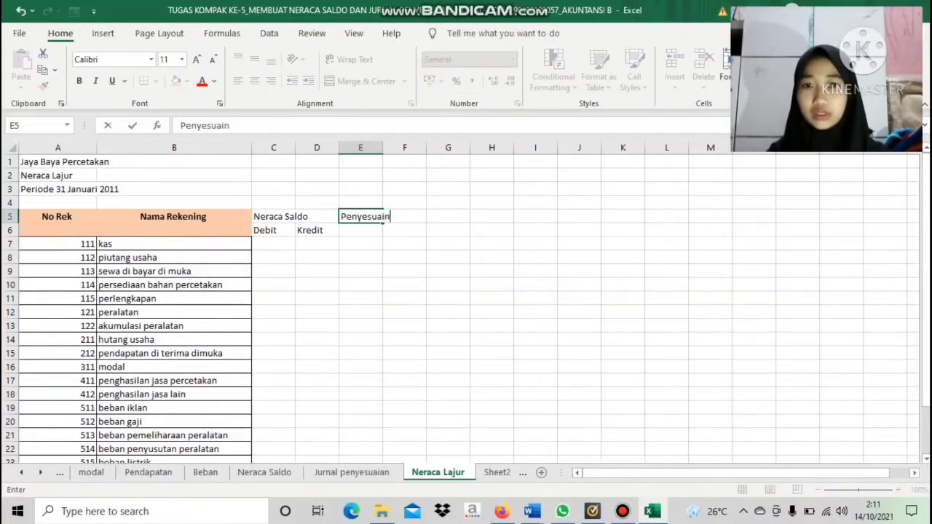
pyautogui.hotkey('ctrl', 'Return')
pyautogui.press('Return')
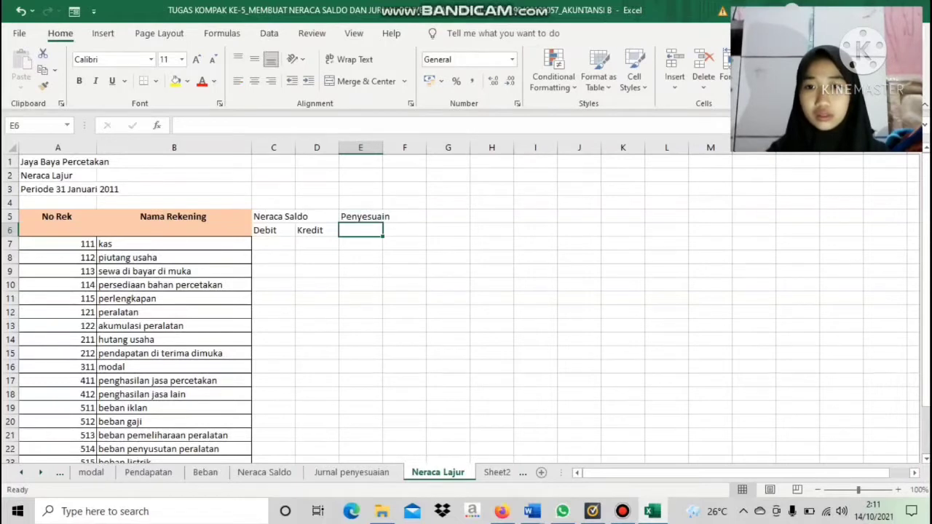
# Enter the sub-headings "Debit" in E6 and "Kredit" in F6, under the Penyesuain heading
pyautogui.press('capslock')
pyautogui.write('D')
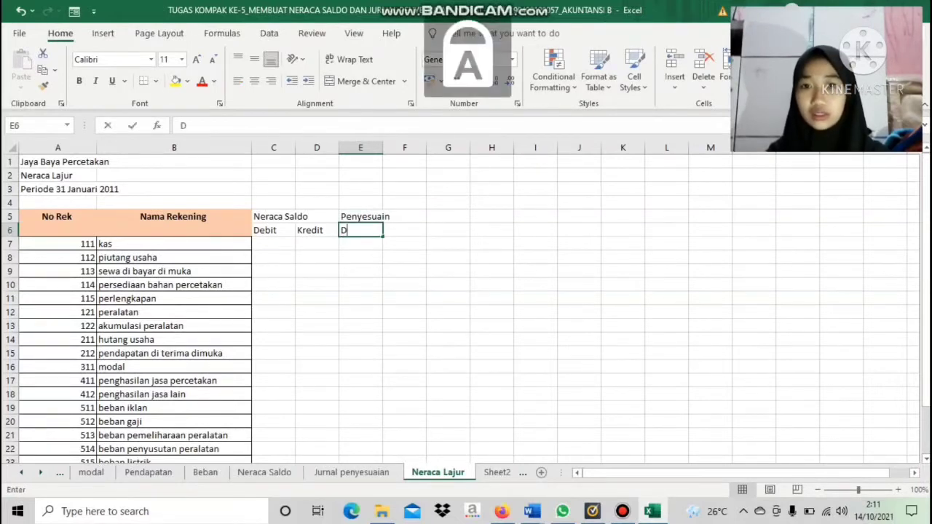
pyautogui.press('capslock')
pyautogui.write('ebit')
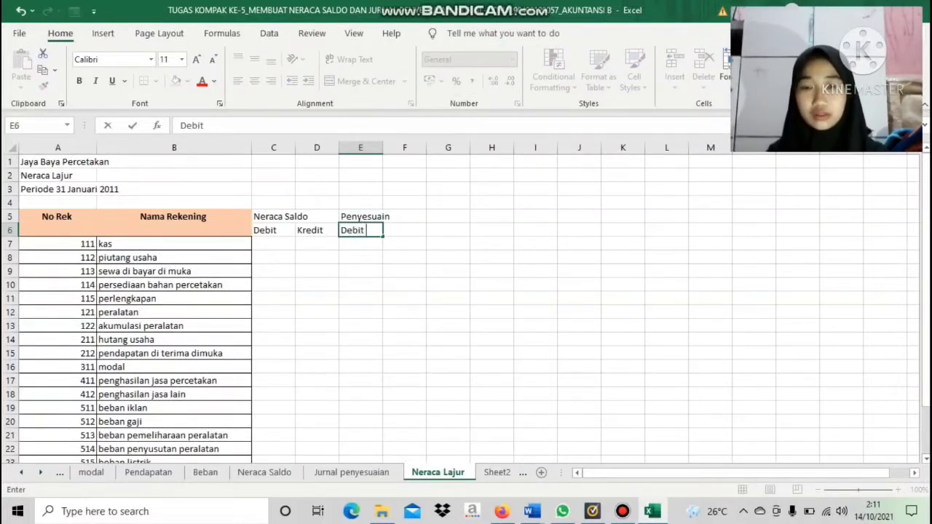
pyautogui.press('Tab')
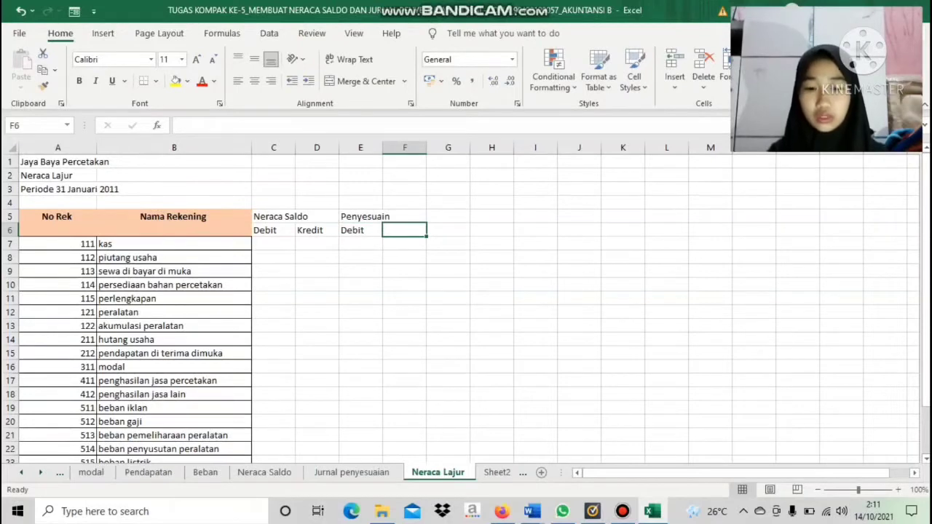
pyautogui.press('capslock')
pyautogui.write('K')
pyautogui.press('capslock')
pyautogui.write('redi')
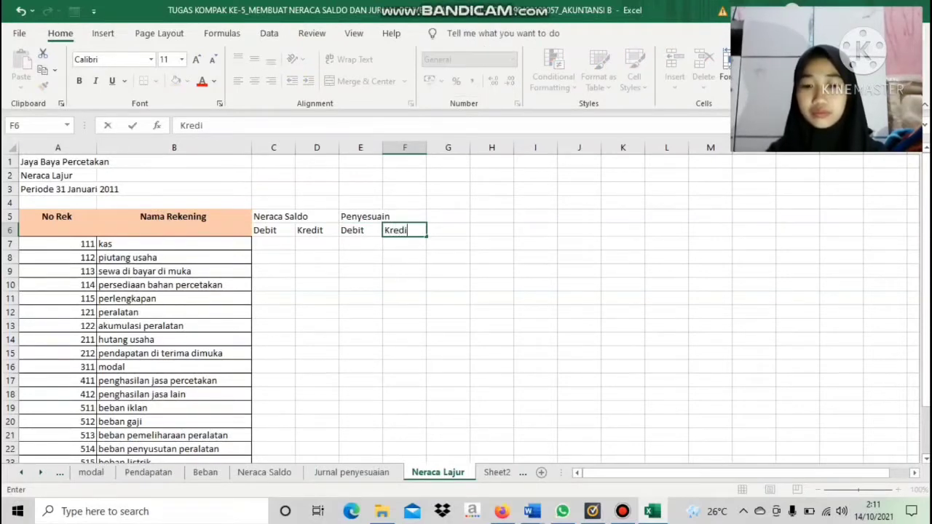
pyautogui.write('t')
pyautogui.press('Up')
# Enter the column heading "NS Setelah Penyesuain" in cell G5, to the right of the Penyesuain columns
pyautogui.press('Right')
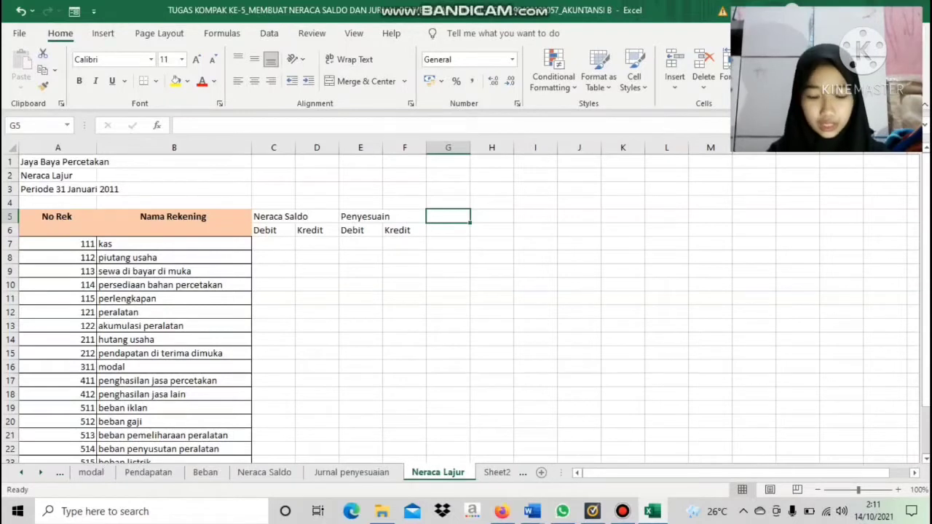
pyautogui.press('capslock')
pyautogui.write('NS')
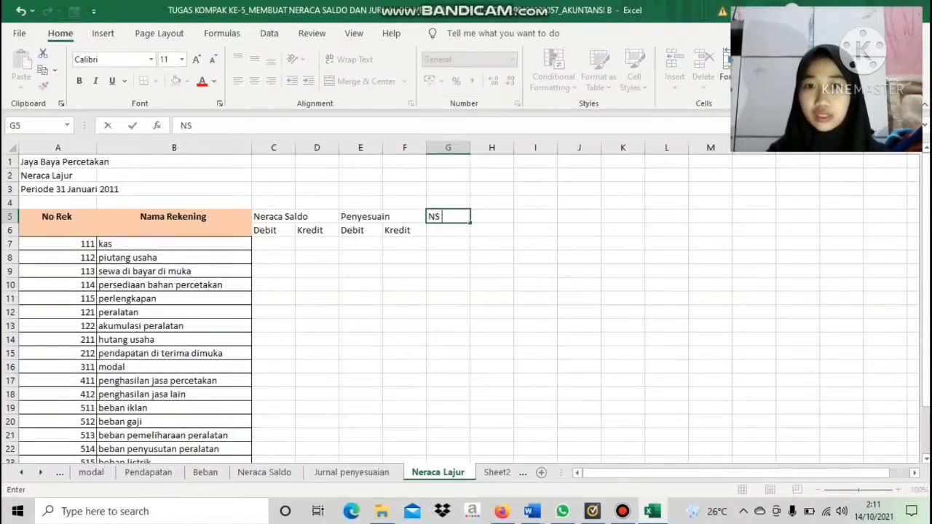
pyautogui.press('capslock')
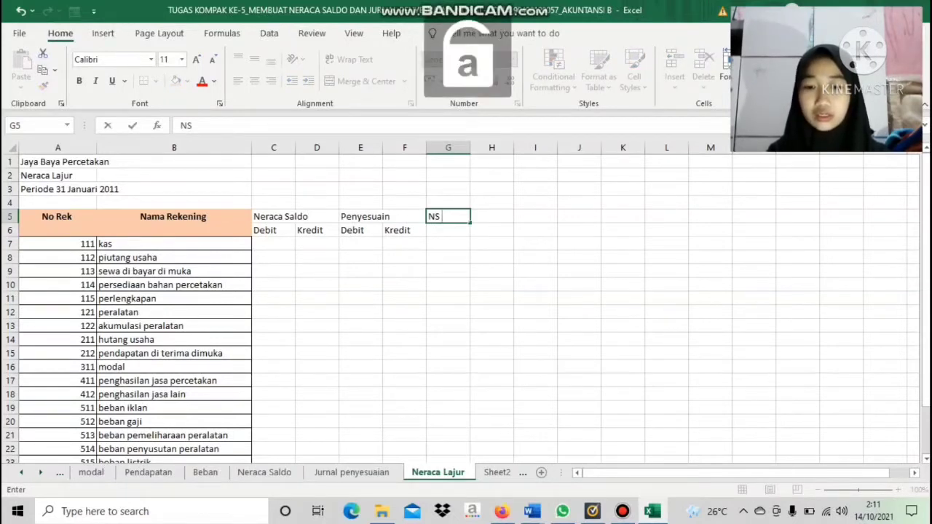
pyautogui.write('saldo')
pyautogui.press('BackSpace')
pyautogui.press('BackSpace')
pyautogui.press('BackSpace')
pyautogui.press('BackSpace')
pyautogui.write('e')
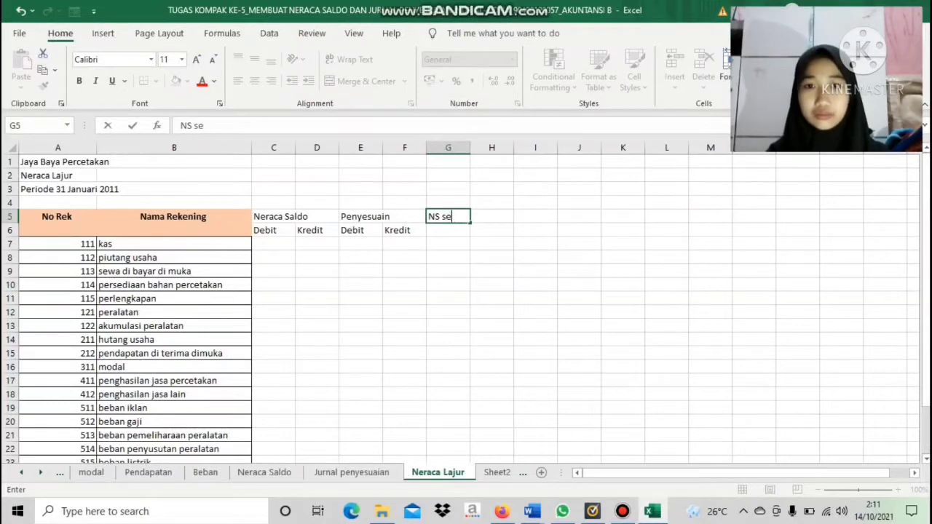
pyautogui.press('BackSpace')
pyautogui.press('BackSpace')
pyautogui.press('capslock')
pyautogui.write('S')
pyautogui.press('capslock')
pyautogui.write('et')
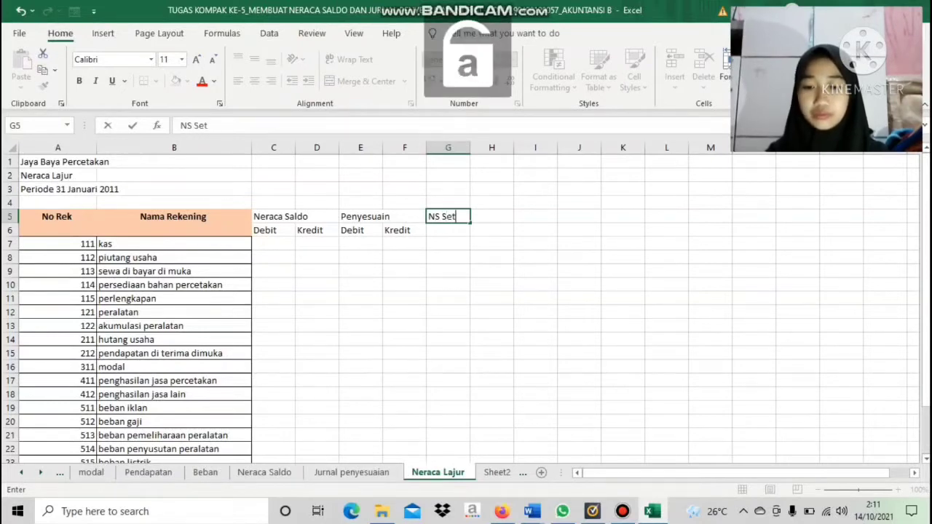
pyautogui.write('elah')
pyautogui.press('capslock')
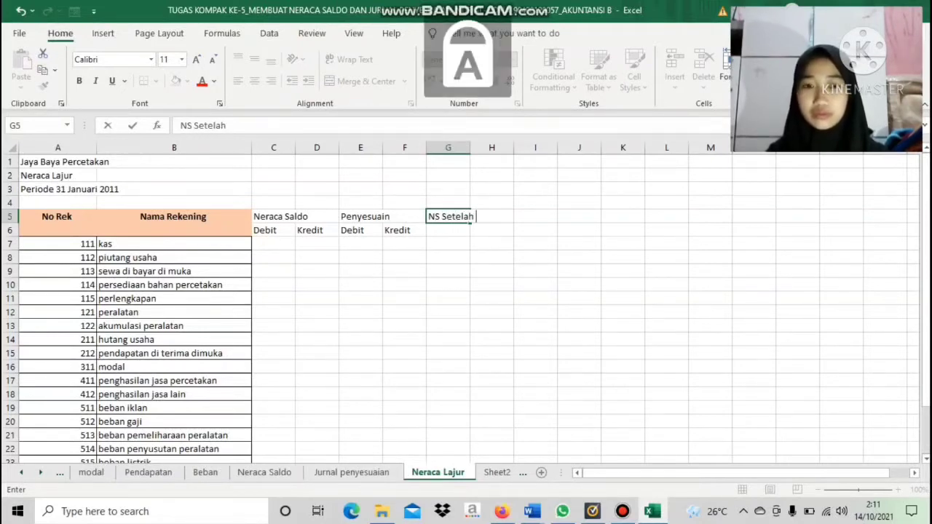
pyautogui.write('P')
pyautogui.press('capslock')
pyautogui.write('enywsu')
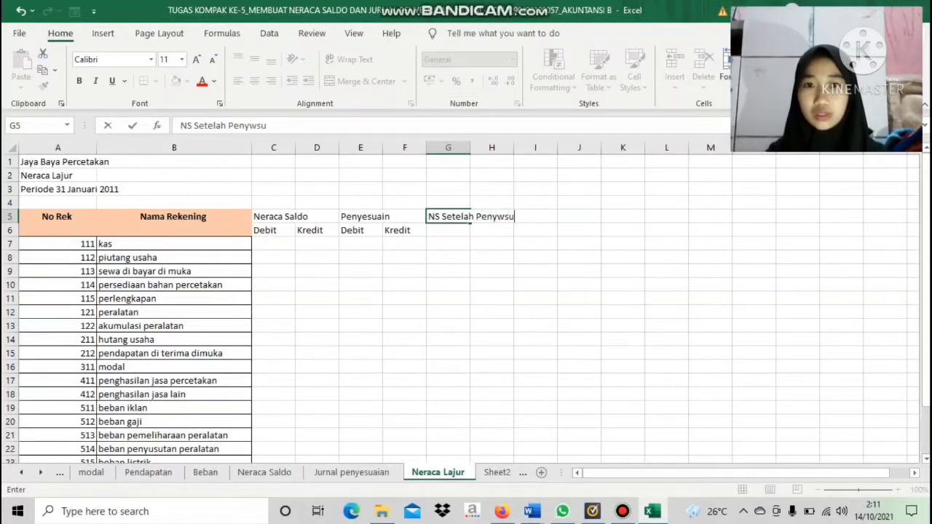
pyautogui.press('BackSpace')
pyautogui.press('BackSpace')
pyautogui.press('BackSpace')
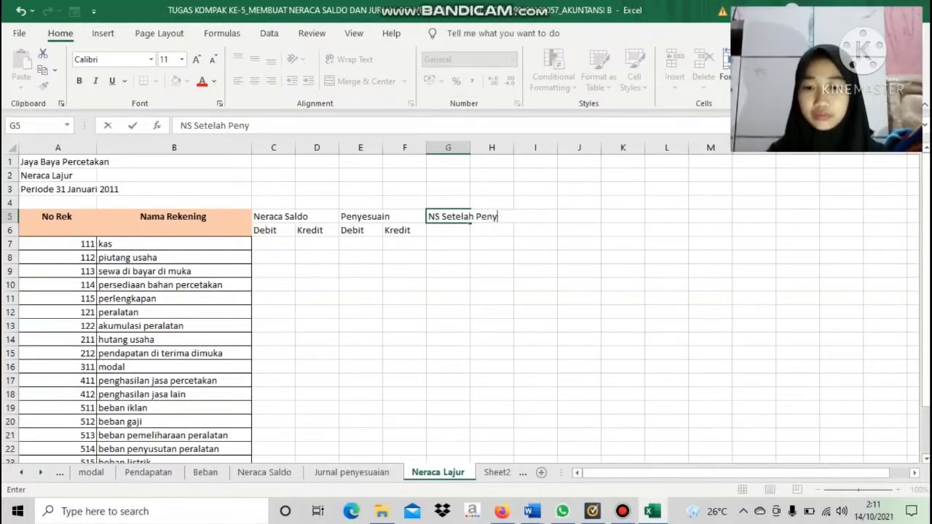
pyautogui.write('esuain')
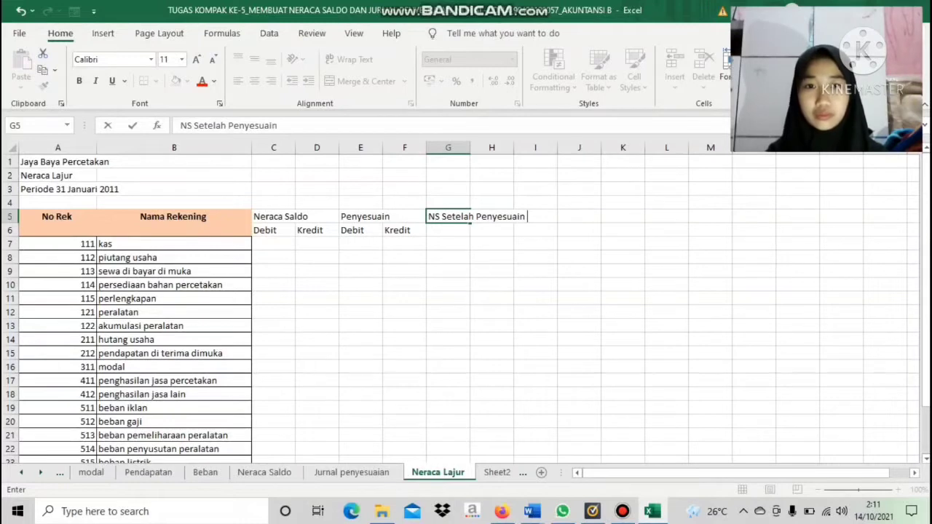
pyautogui.press('Return')
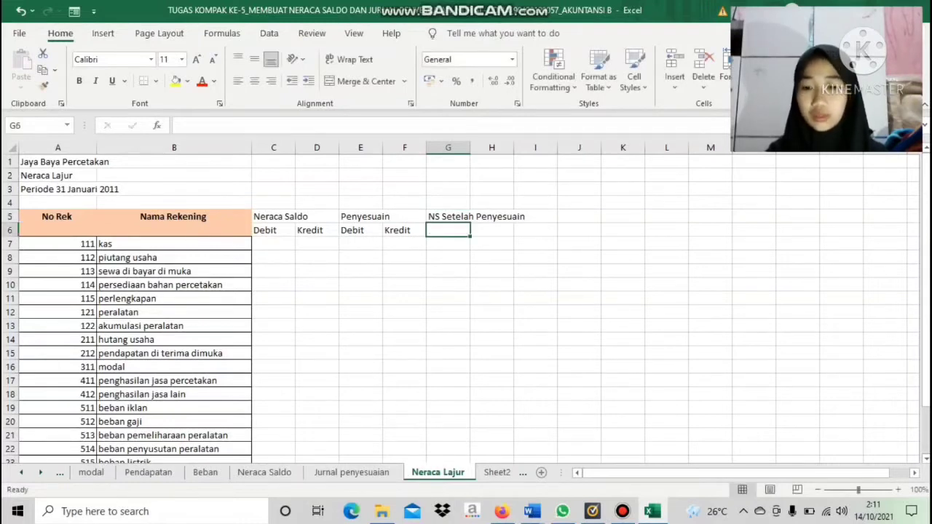
# Enter the sub-headings "Debit" in G6 and "Kredit" in H6, under NS Setelah Penyesuain
pyautogui.press('capslock')
pyautogui.write('D')
pyautogui.press('capslock')
pyautogui.write('ebu')
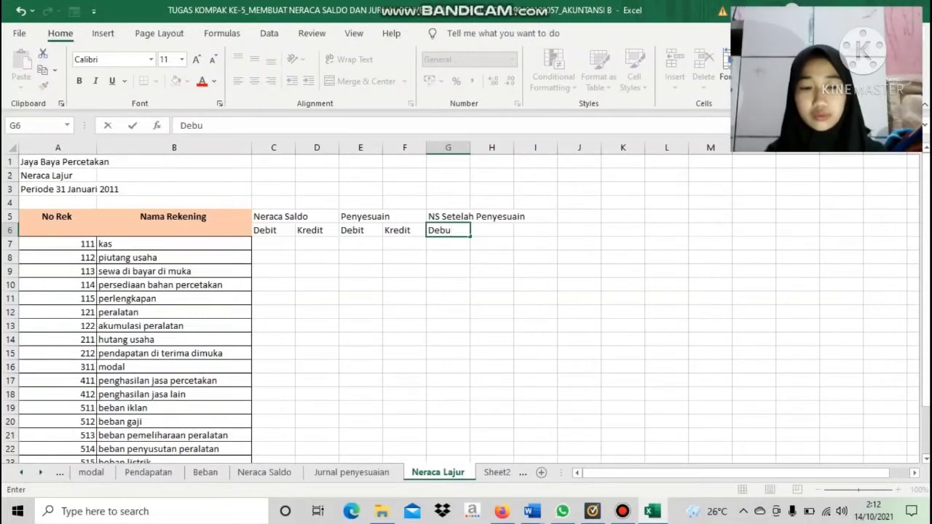
pyautogui.press('BackSpace')
pyautogui.write('it')
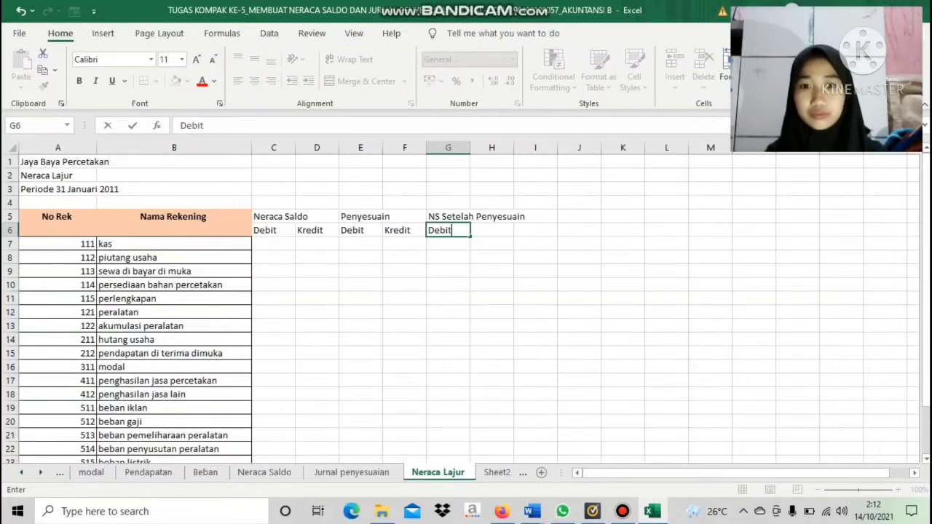
pyautogui.press('Tab')
pyautogui.press('capslock')
pyautogui.write('K')
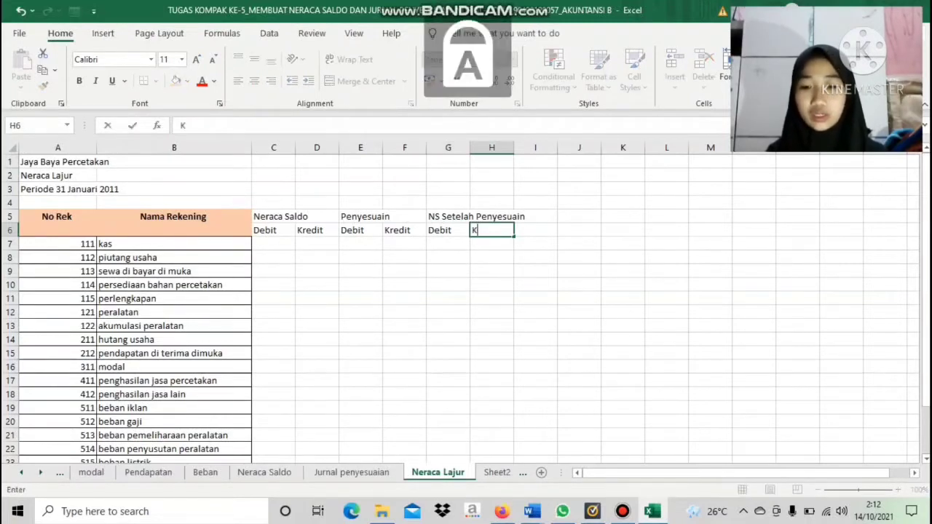
pyautogui.press('capslock')
pyautogui.write('redit')
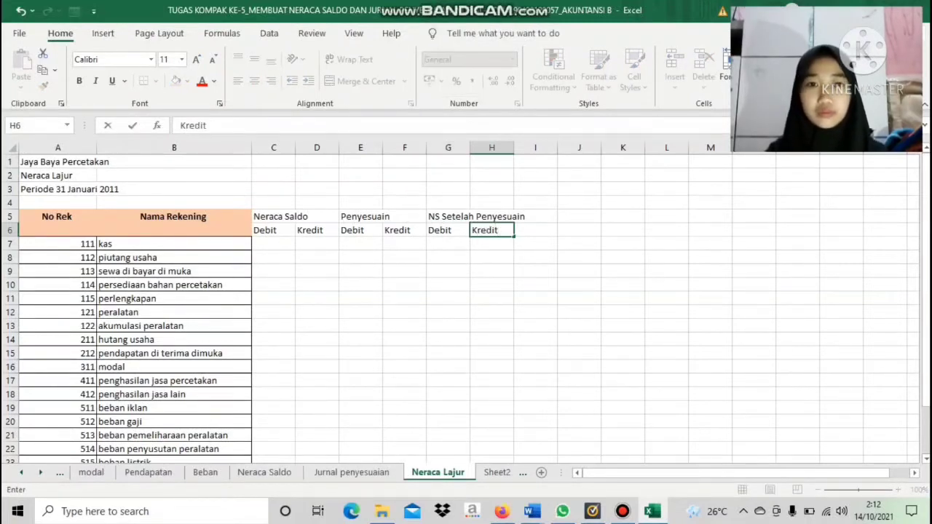
pyautogui.press('Up')
# Enter the column heading "Laba/Rugi" in cell I5, to the right of the NS Setelah Penyesuain columns
pyautogui.press('Right')
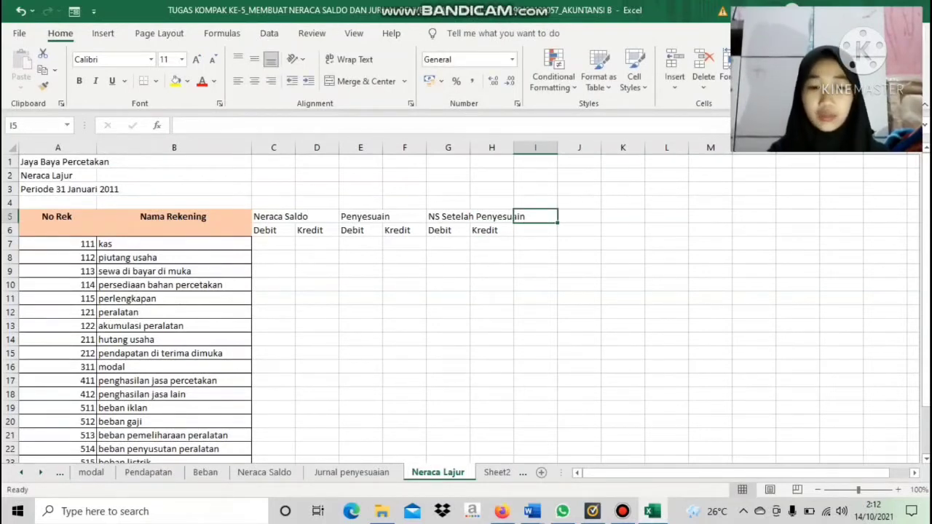
pyautogui.write('l')
pyautogui.press('BackSpace')
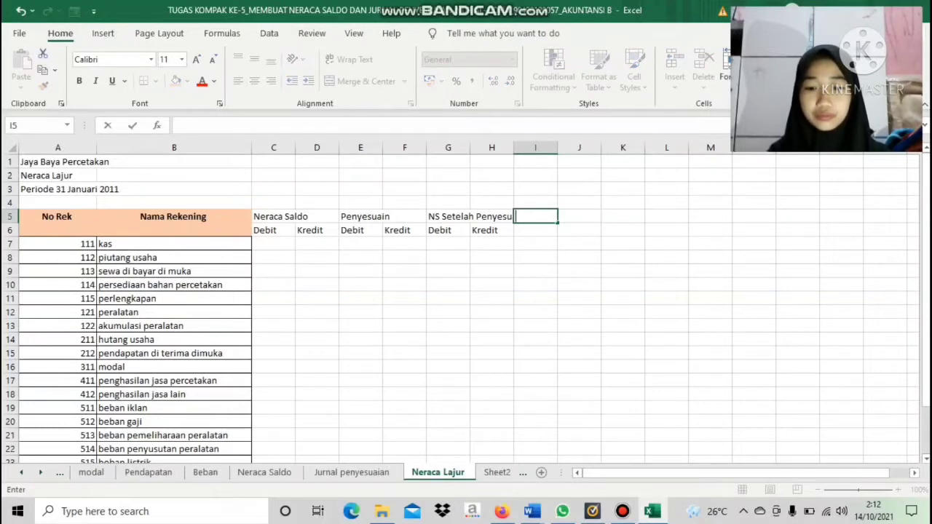
pyautogui.press('capslock')
pyautogui.write('L')
pyautogui.press('capslock')
pyautogui.write('ba')
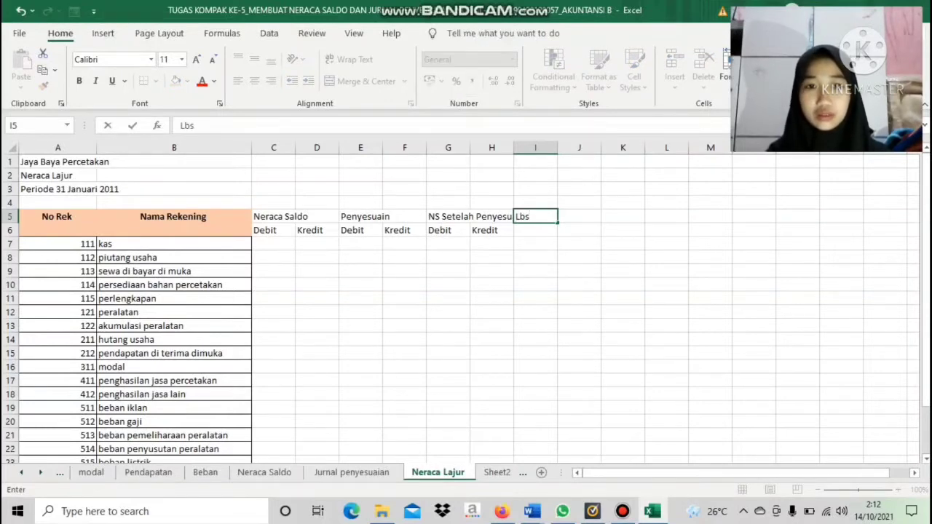
pyautogui.press('BackSpace')
pyautogui.press('BackSpace')
pyautogui.write('aba')
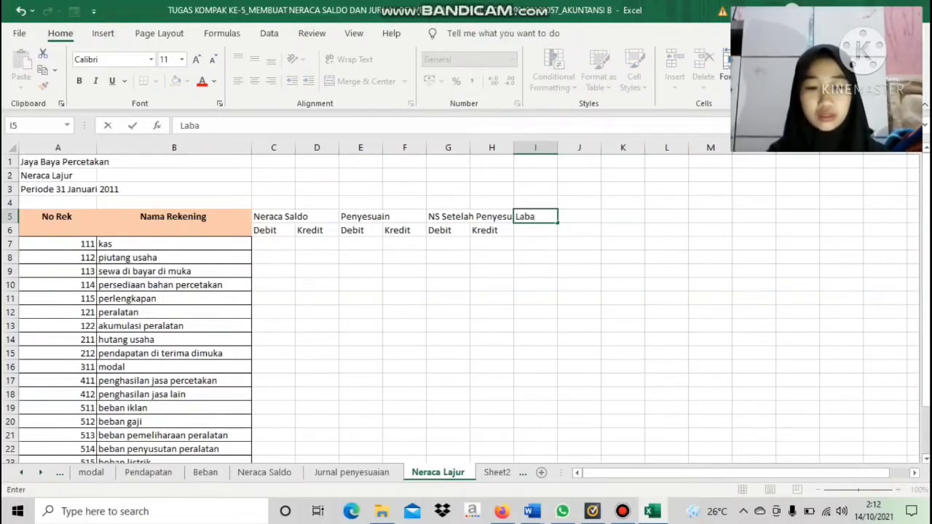
pyautogui.write('/')
pyautogui.press('capslock')
pyautogui.write('R')
pyautogui.press('capslock')
pyautogui.write('ug')
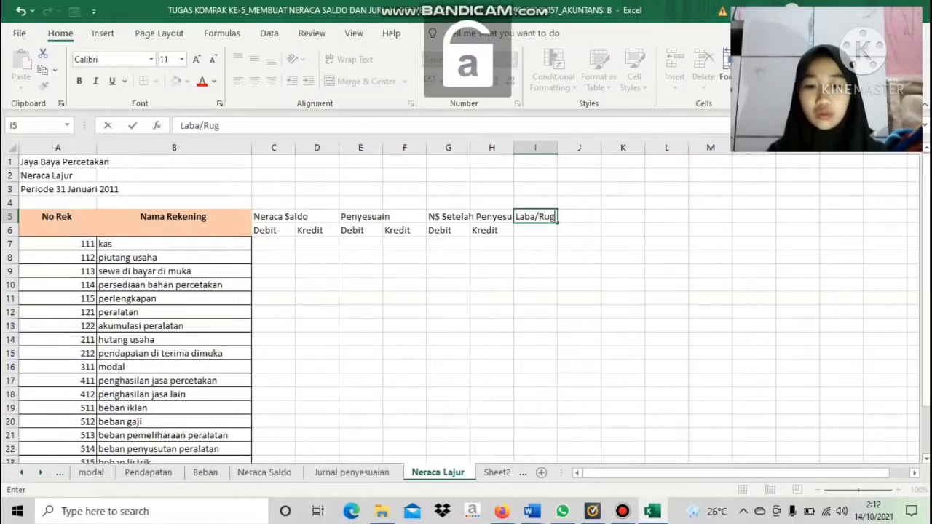
pyautogui.write('o')
pyautogui.press('BackSpace')
pyautogui.write('i')
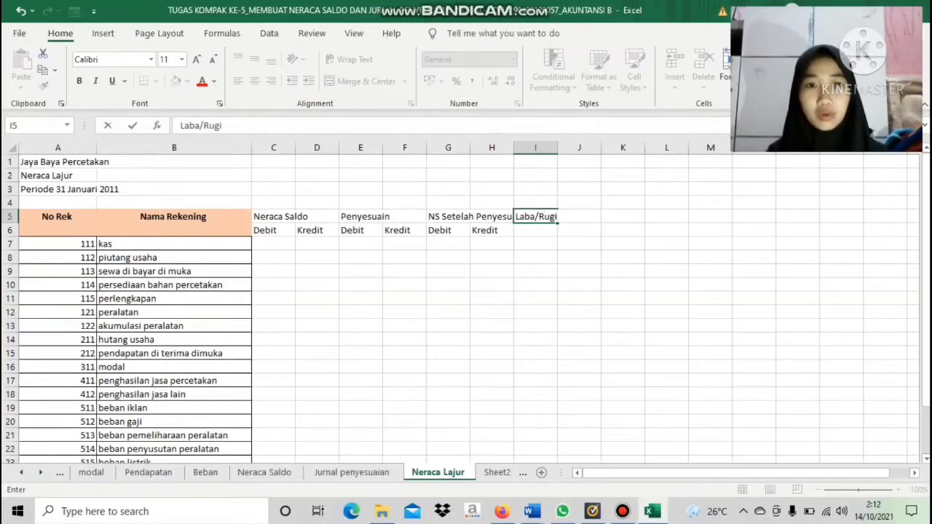
pyautogui.press('Left')
# Enter the sub-heading "Debit" in cell I6, under the Laba/Rugi heading
pyautogui.press('Down')
pyautogui.press('Right')
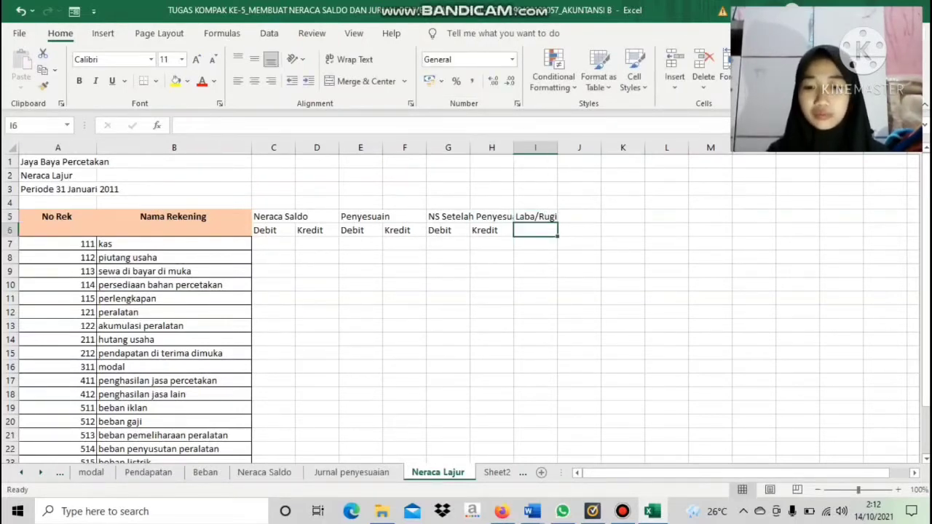
pyautogui.write('Debi')
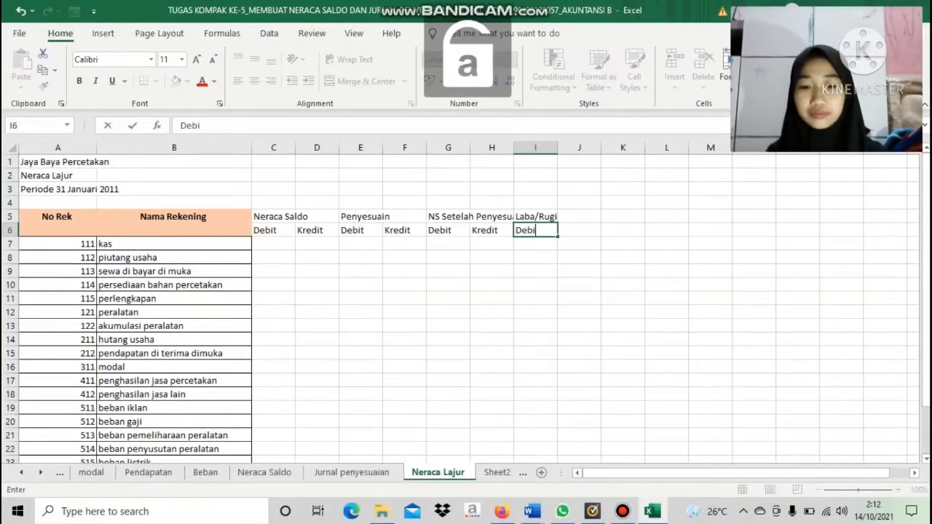
pyautogui.write('t')
pyautogui.press('Right')
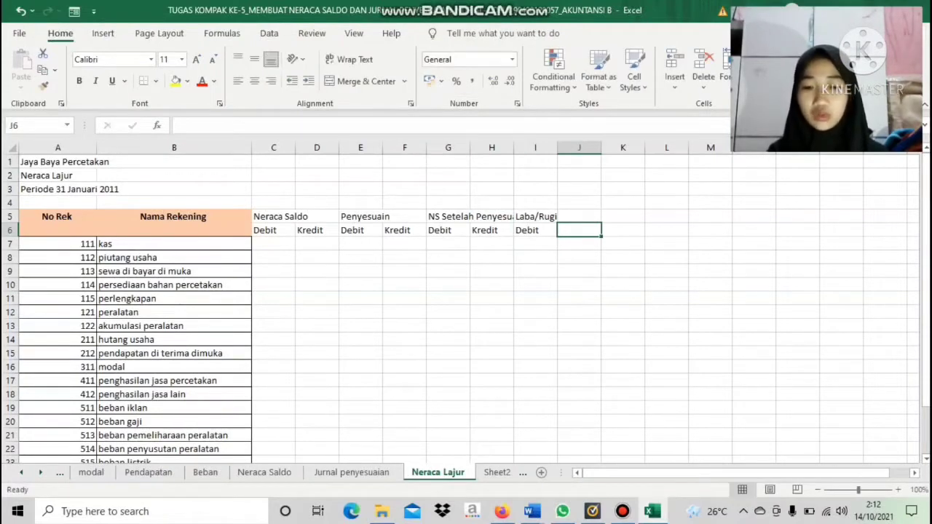
# Enter the sub-heading "Kredit" in cell J6, next to Debit under the Laba/Rugi heading
pyautogui.press('capslock')
pyautogui.write('K')
pyautogui.press('capslock')
pyautogui.write('red')
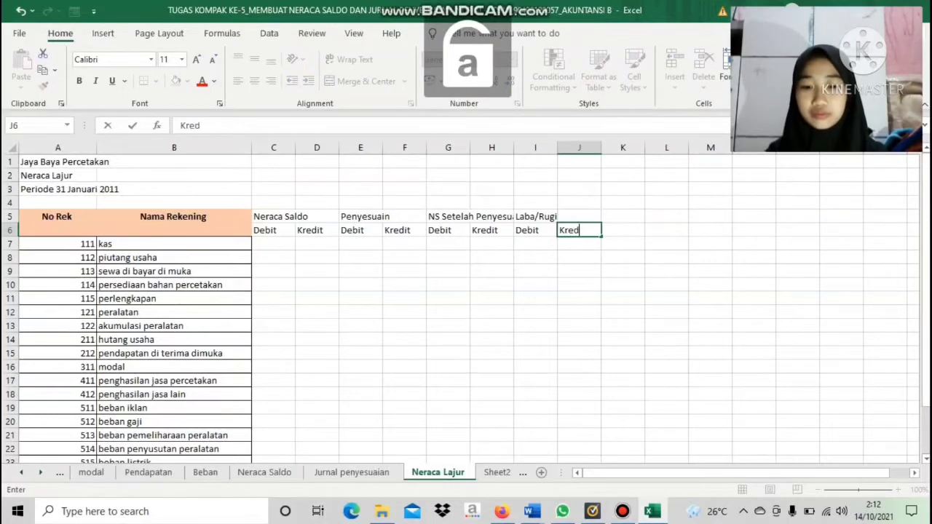
pyautogui.write('it')
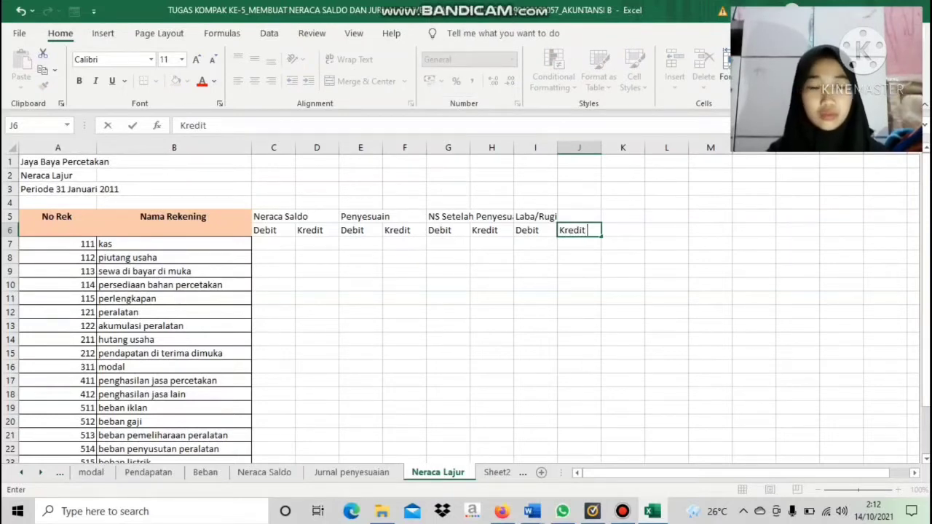
pyautogui.press('Up')
# Enter the column heading "Neraca" in cell K5, to the right of the Laba/Rugi columns
pyautogui.press('Right')
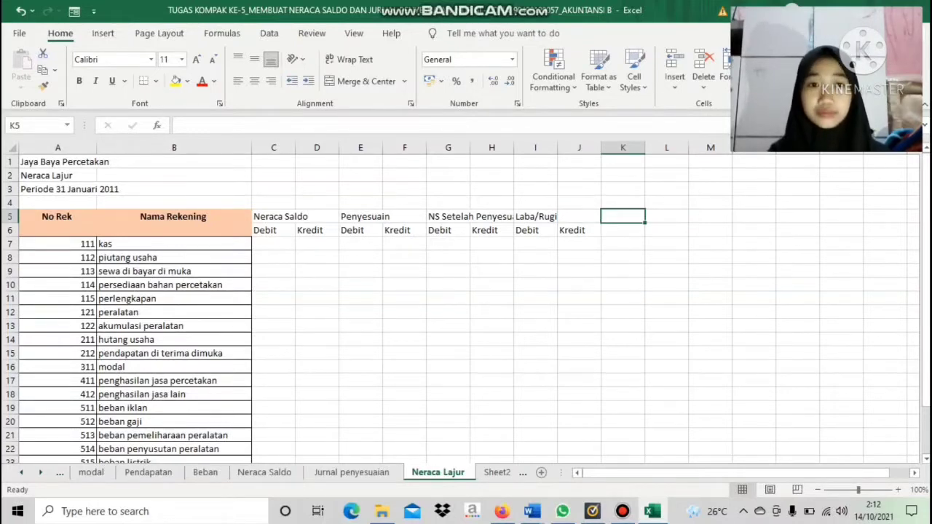
pyautogui.write('n')
pyautogui.press('BackSpace')
pyautogui.press('capslock')
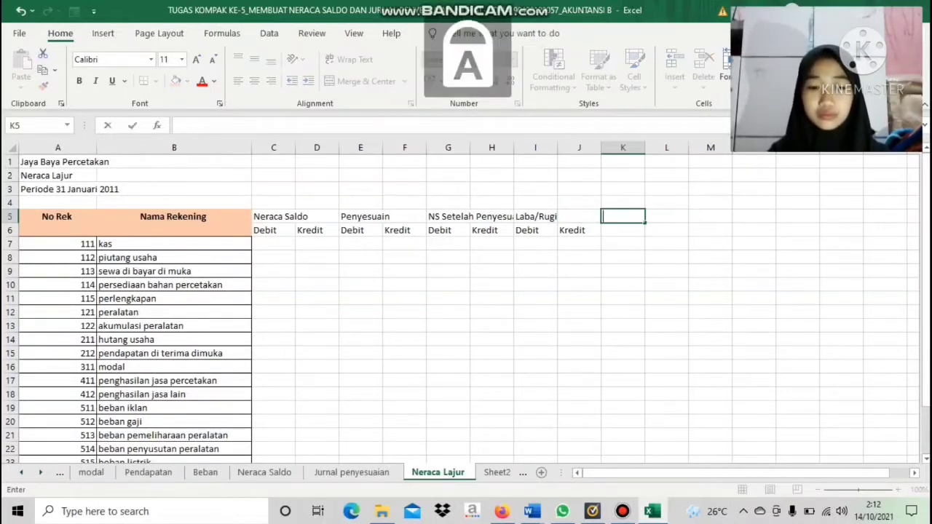
pyautogui.write('N')
pyautogui.press('capslock')
pyautogui.write('eraca')
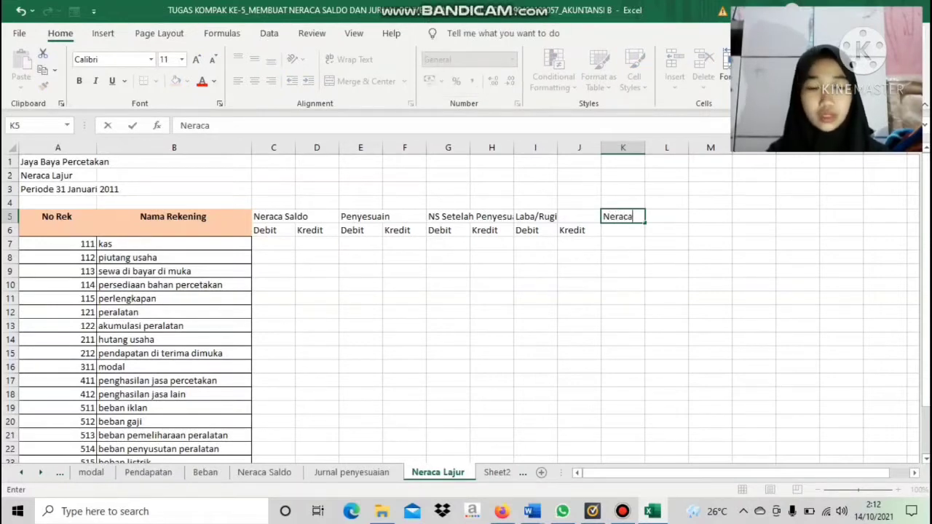
pyautogui.press('Return')
# Enter the sub-headings "Debit" in K6 and "Kredit" in L6, under the Neraca heading
pyautogui.press('capslock')
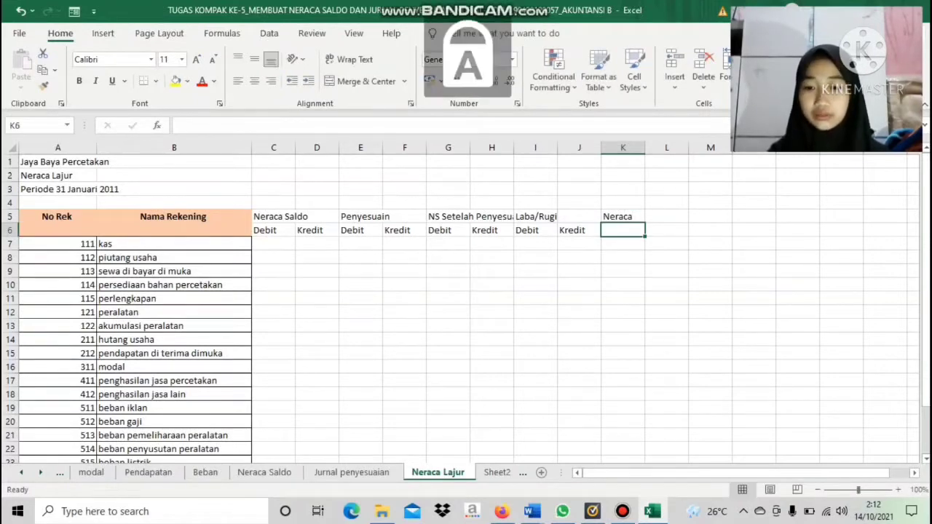
pyautogui.write('DEBIT')
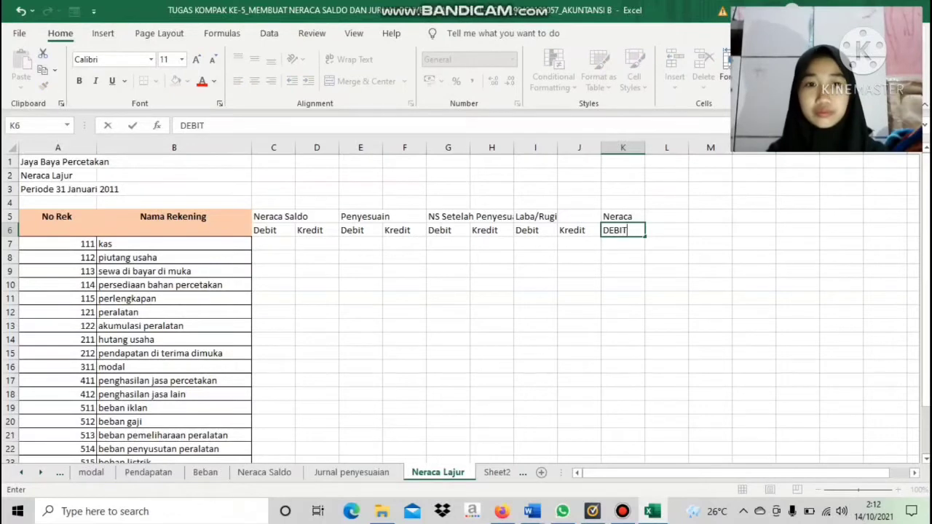
pyautogui.press('BackSpace')
pyautogui.press('BackSpace')
pyautogui.press('BackSpace')
pyautogui.press('BackSpace')
pyautogui.press('capslock')
pyautogui.write('e')
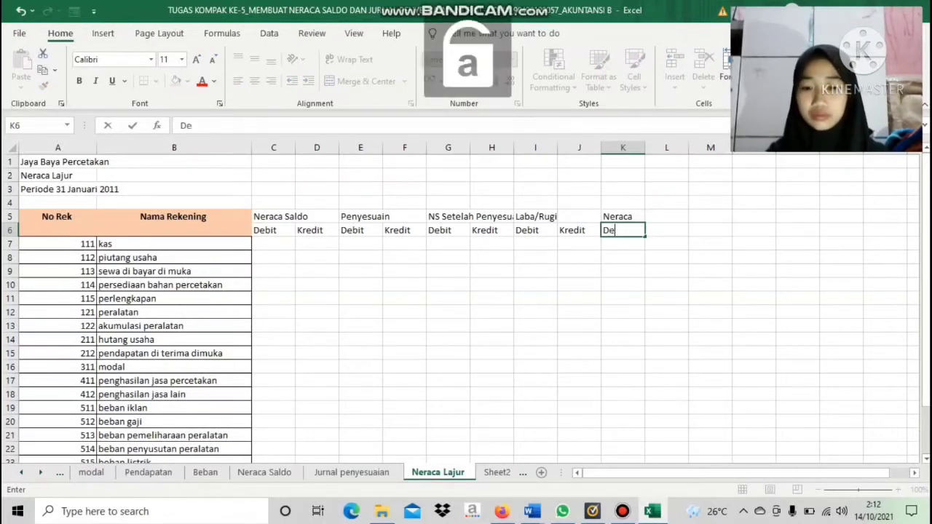
pyautogui.write('bit')
pyautogui.press('Tab')
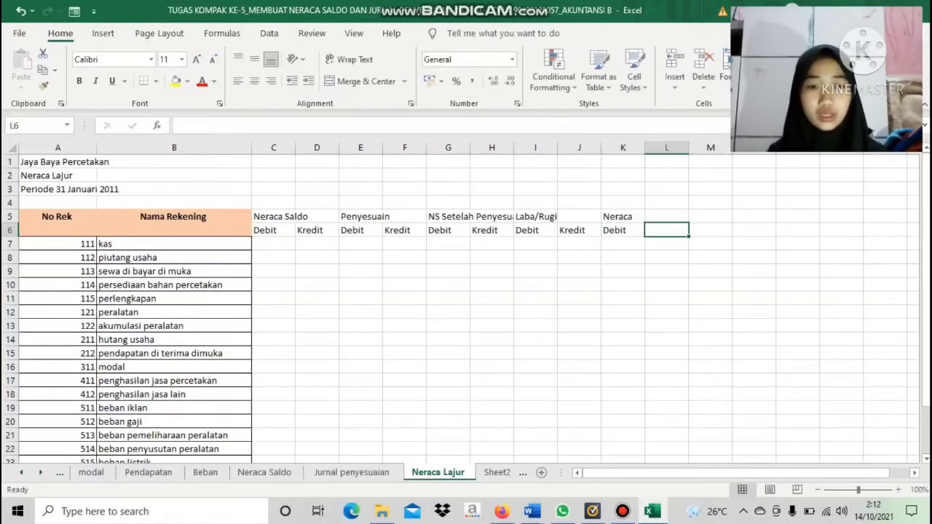
pyautogui.press('capslock')
pyautogui.write('K')
pyautogui.press('capslock')
pyautogui.write('redit')
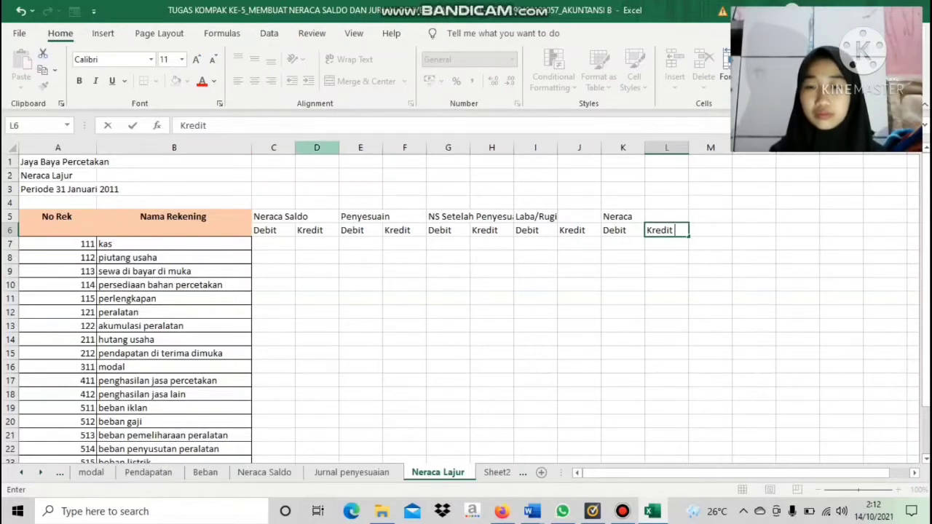
# Widen columns C to H so the Neraca Saldo, Penyesuain and NS Setelah Penyesuain headings have room, making D and E equally wide
pyautogui.moveTo(317, 147); pyautogui.dragTo(425, 147)
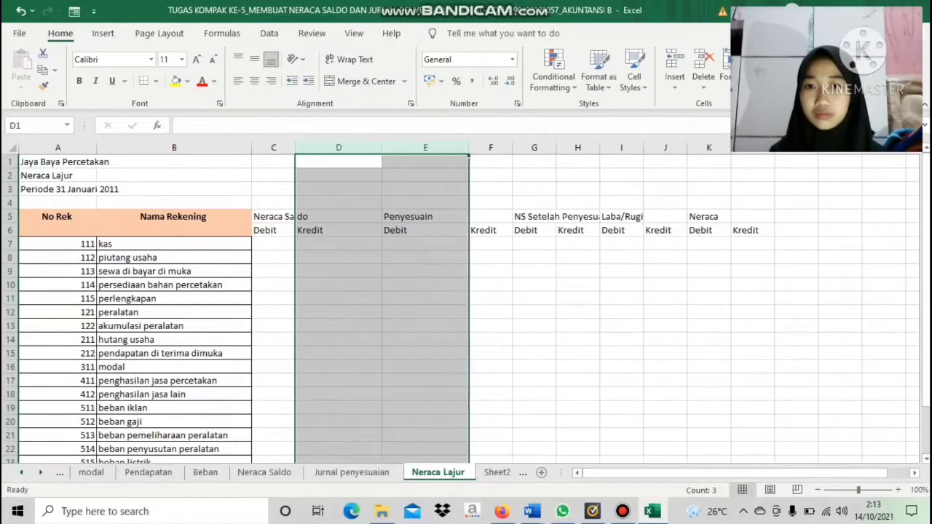
pyautogui.moveTo(295, 147); pyautogui.dragTo(318, 148)
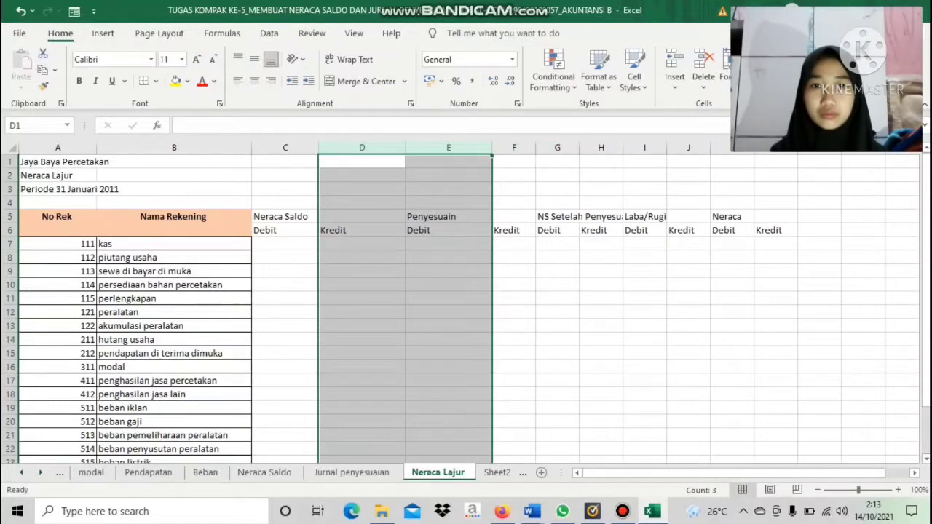
pyautogui.moveTo(535, 147); pyautogui.dragTo(554, 147)
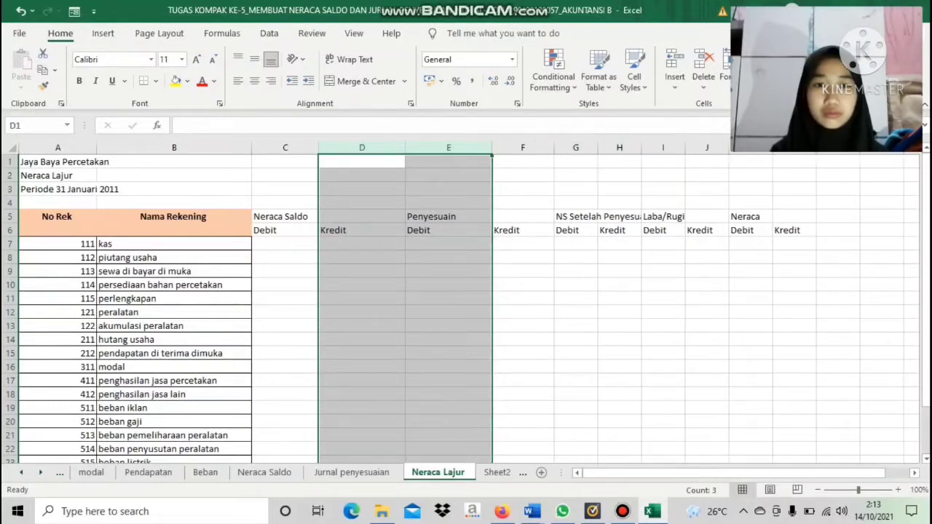
pyautogui.moveTo(641, 147); pyautogui.dragTo(682, 147)
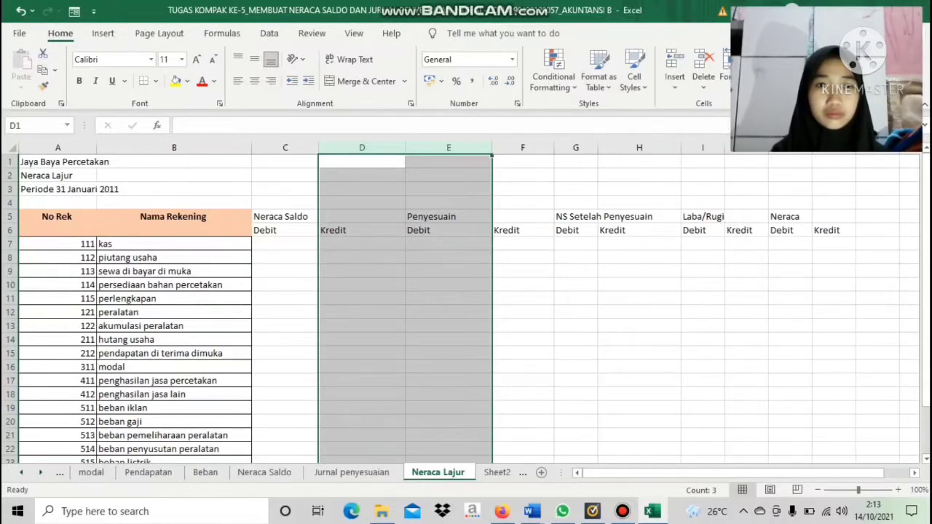
pyautogui.moveTo(597, 147); pyautogui.dragTo(613, 147)
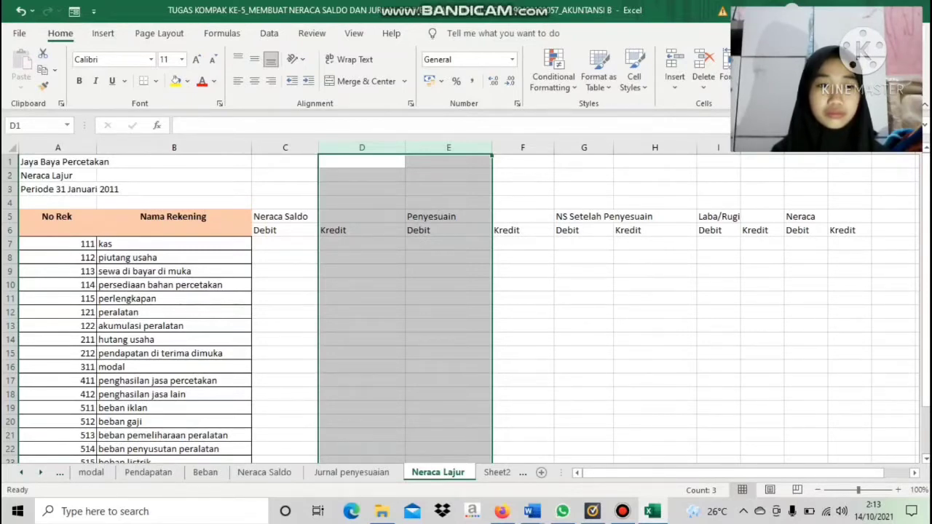
# Widen the Debit columns I and K under the Laba/Rugi and Neraca headings
pyautogui.moveTo(838, 472); pyautogui.dragTo(858, 473)
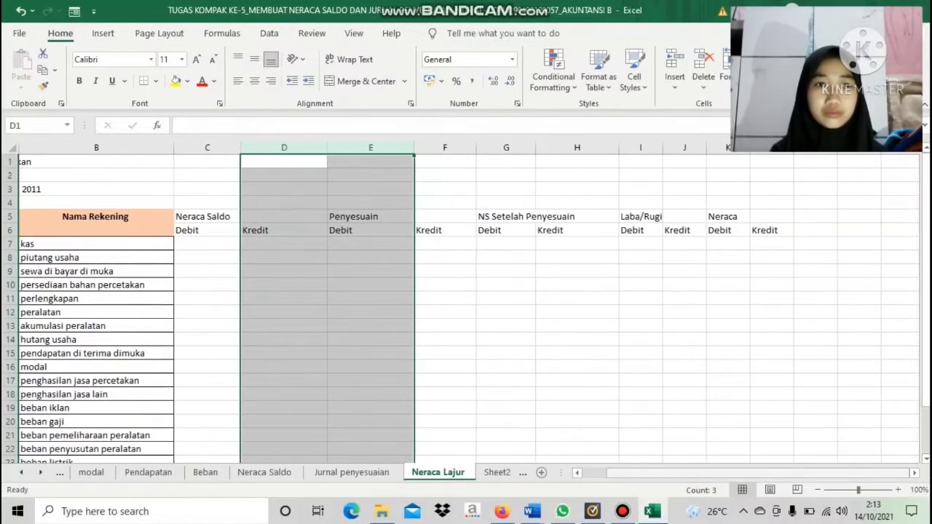
pyautogui.moveTo(663, 147); pyautogui.dragTo(693, 147)
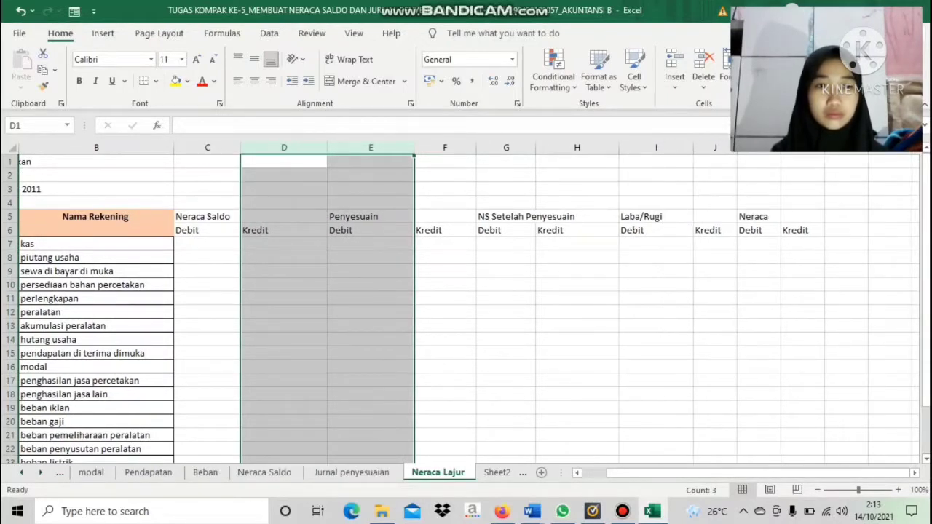
pyautogui.moveTo(780, 147); pyautogui.dragTo(799, 147)
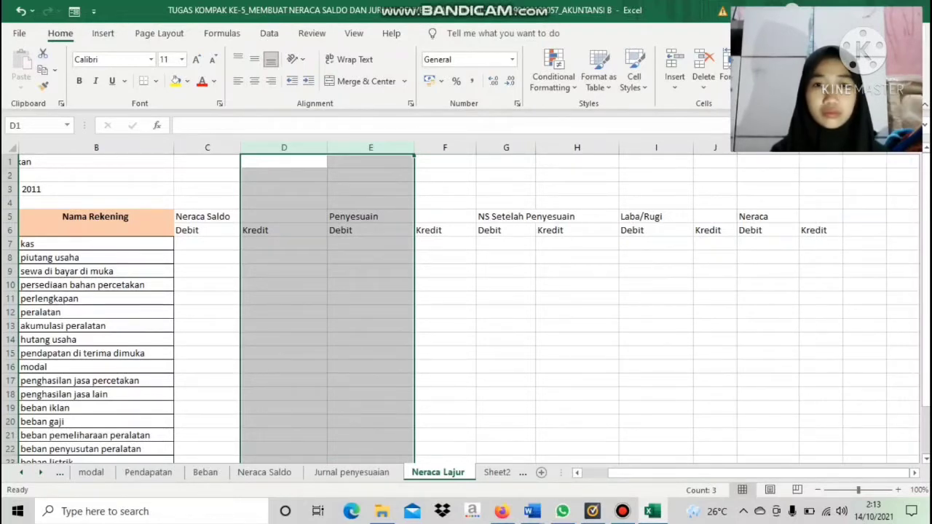
pyautogui.click(507, 312)
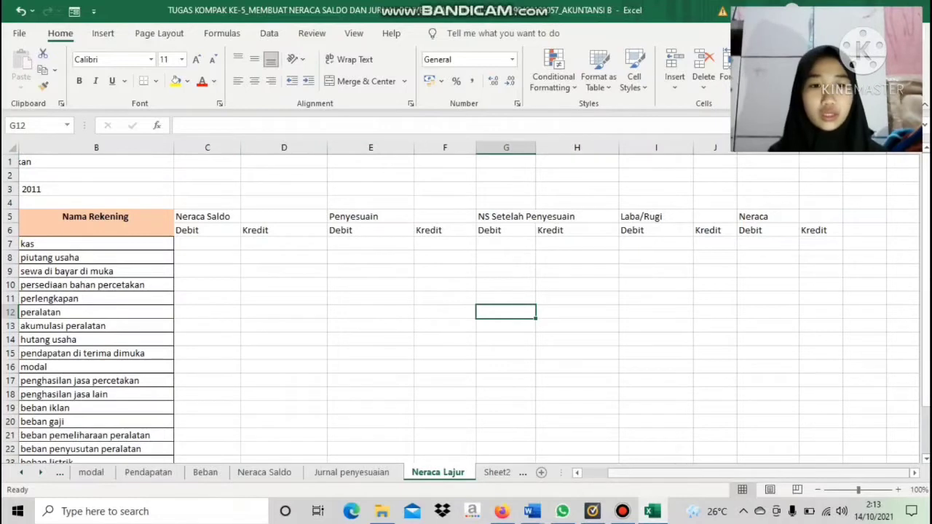
# Merge C5:D5 across and centre the "Neraca Saldo" heading in the merged cell
pyautogui.moveTo(785, 473); pyautogui.dragTo(759, 473)
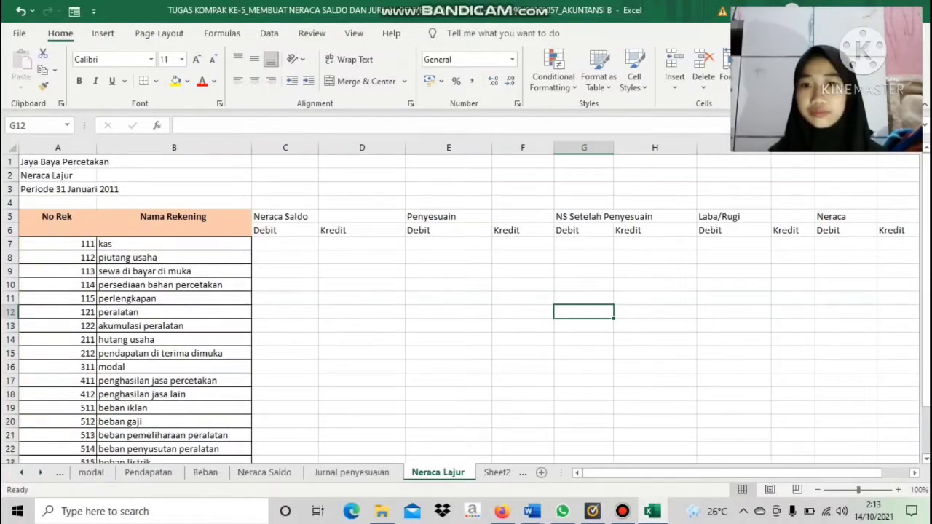
pyautogui.moveTo(284, 216); pyautogui.dragTo(362, 216)
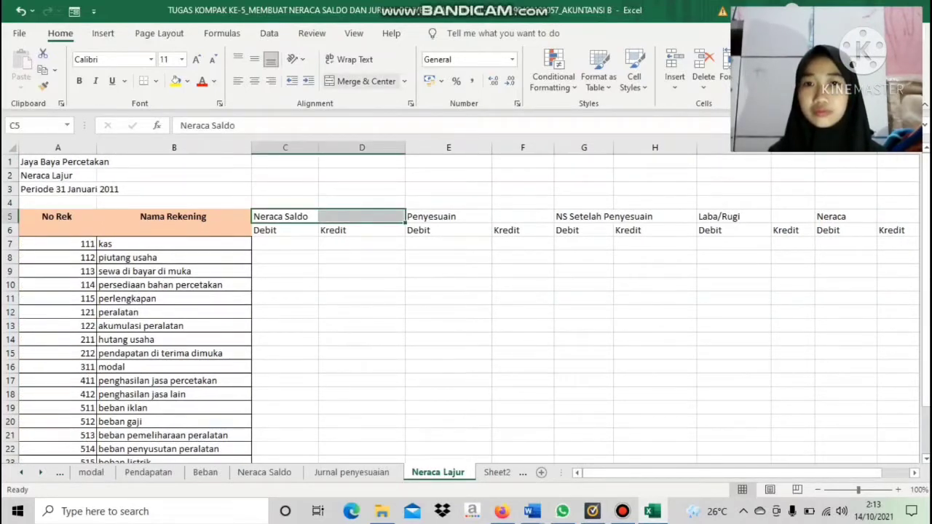
pyautogui.click(405, 81)
pyautogui.click(357, 118)
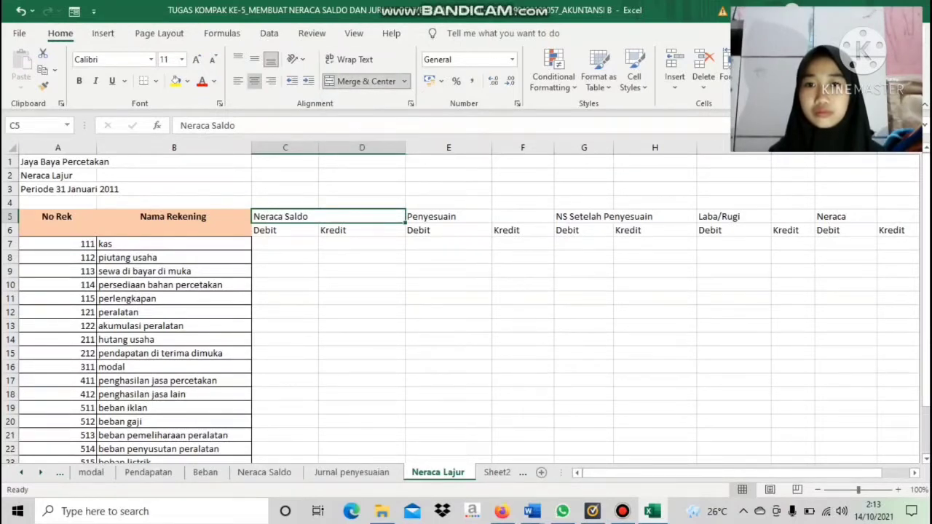
pyautogui.click(254, 80)
# Merge and centre the "Penyesuain" heading over E5:F5 and the "NS Setelah Penyesuain" heading over G5:H5
pyautogui.moveTo(449, 216); pyautogui.dragTo(523, 216)
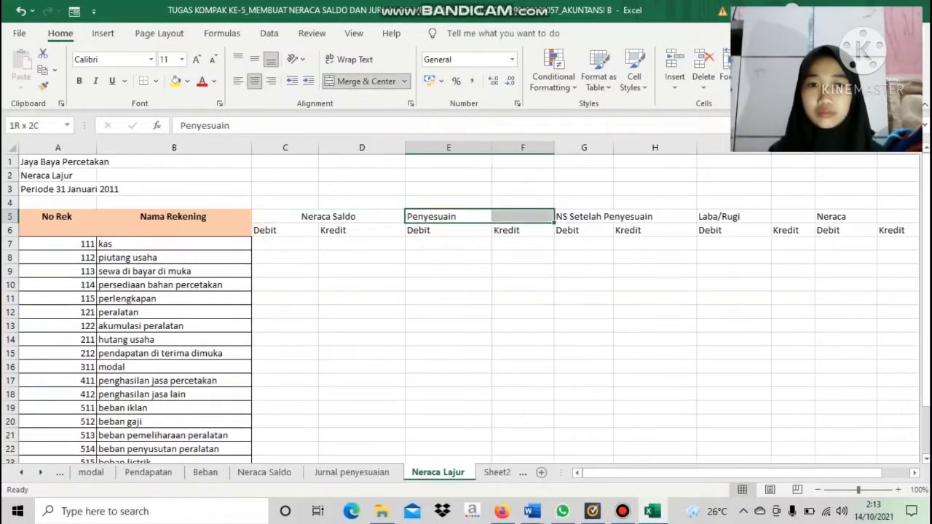
pyautogui.click(362, 81)
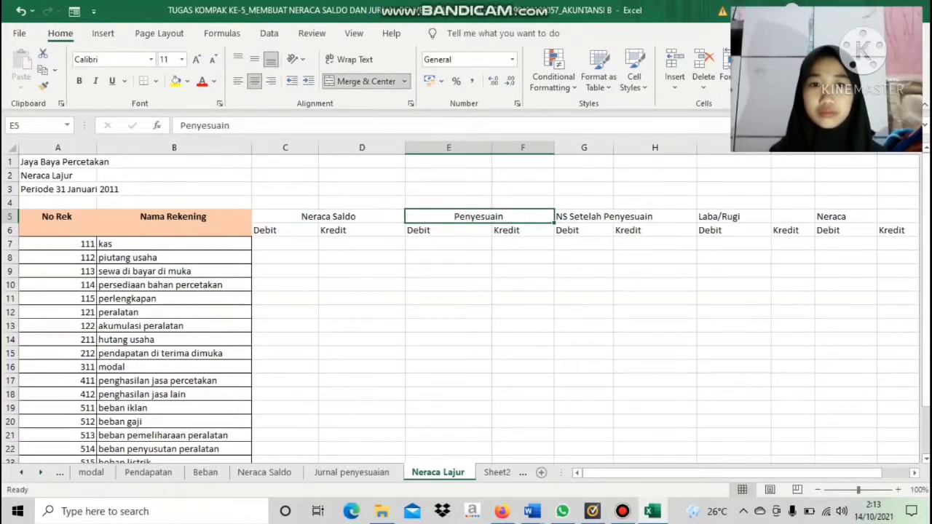
pyautogui.moveTo(584, 216); pyautogui.dragTo(655, 216)
pyautogui.click(362, 81)
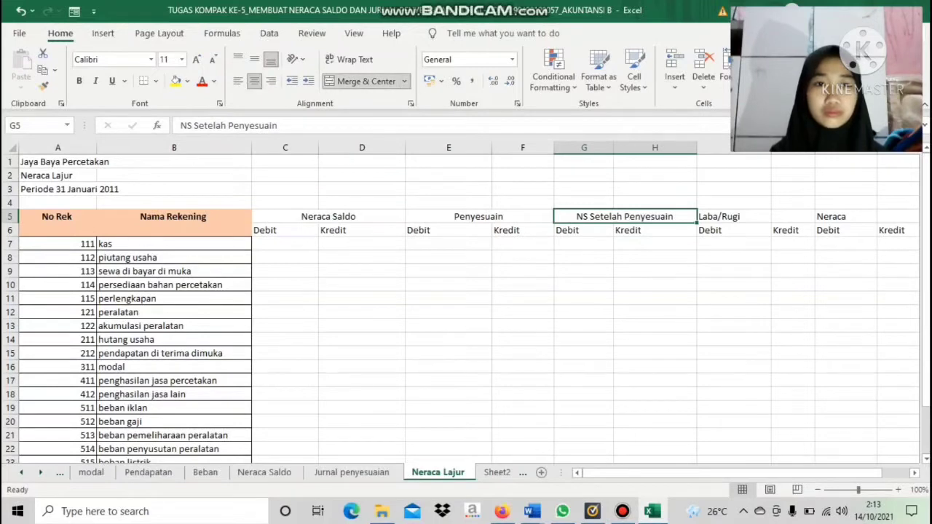
# Merge and centre the "Laba/Rugi" heading over I5:J5 and the "Neraca" heading over K5:L5
pyautogui.moveTo(733, 216); pyautogui.dragTo(896, 217)
pyautogui.click(362, 80)
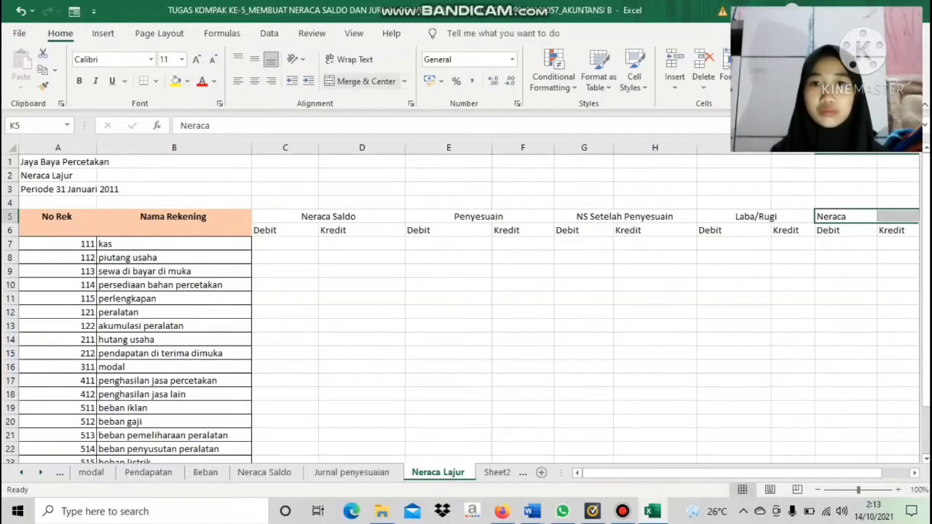
pyautogui.click(362, 81)
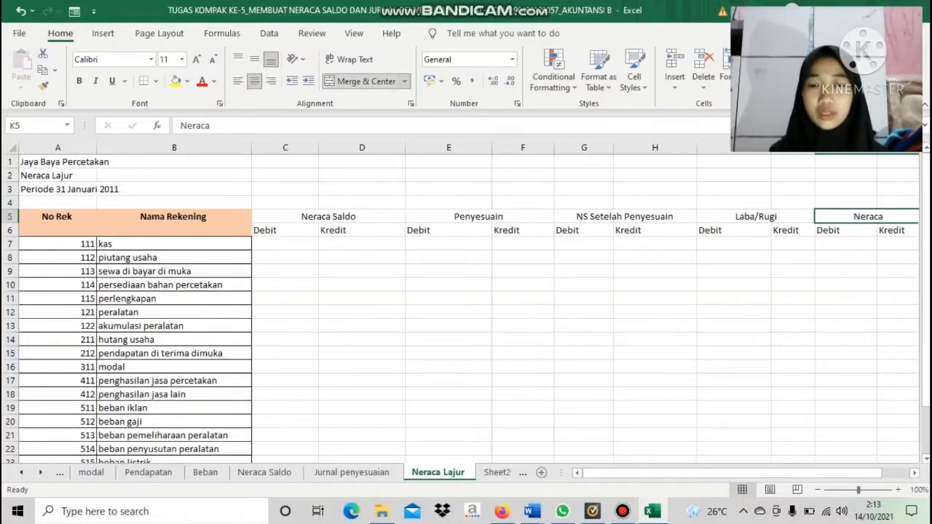
# Centre all the Debit and Kredit sub-headings in row 6, from C6 to L6
pyautogui.moveTo(269, 230); pyautogui.dragTo(892, 231)
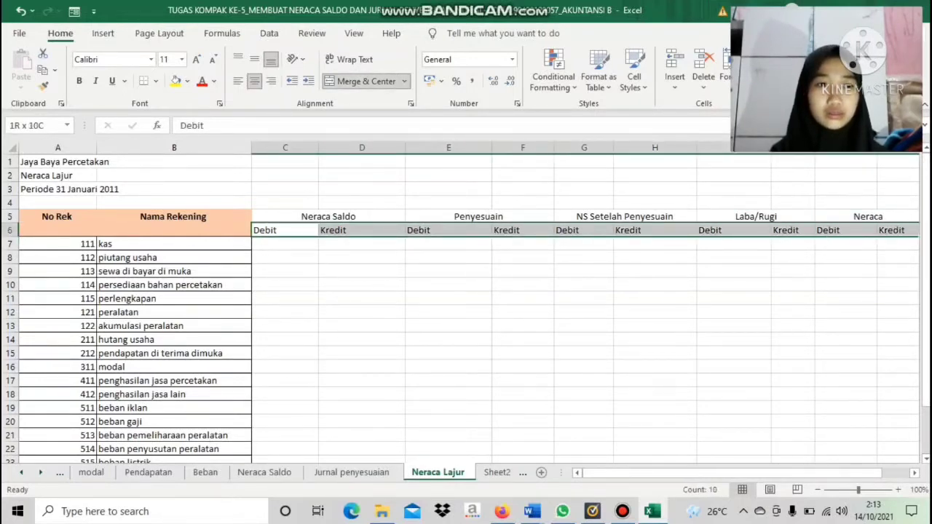
pyautogui.click(254, 81)
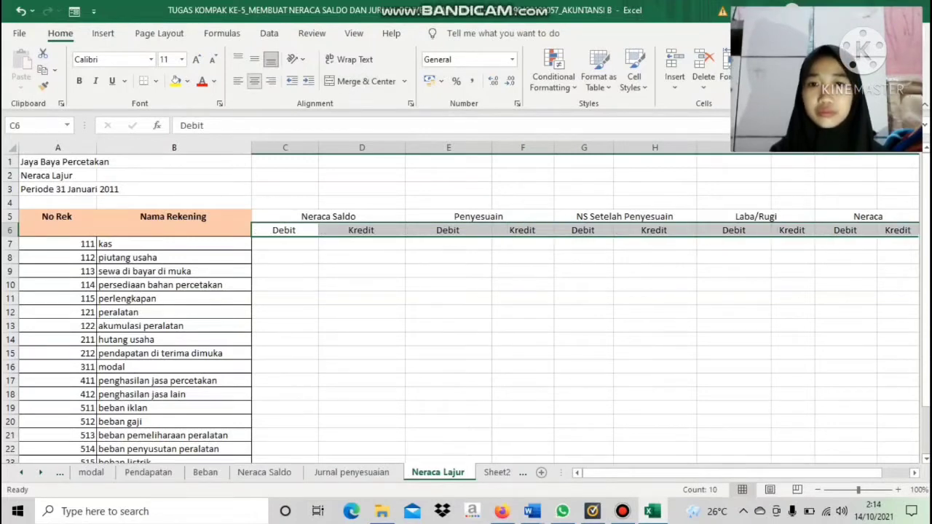
pyautogui.click(362, 271)
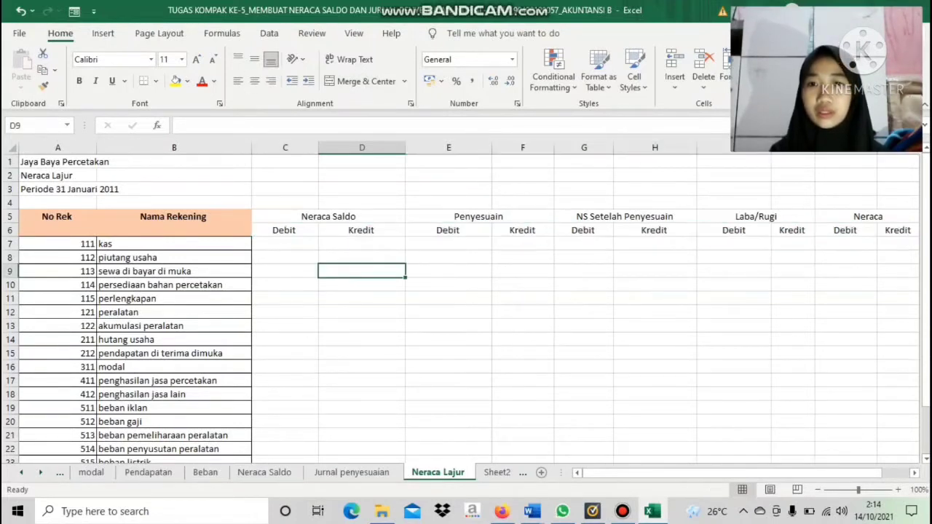
pyautogui.moveTo(329, 216); pyautogui.dragTo(688, 442)
pyautogui.moveTo(666, 473); pyautogui.dragTo(647, 473)
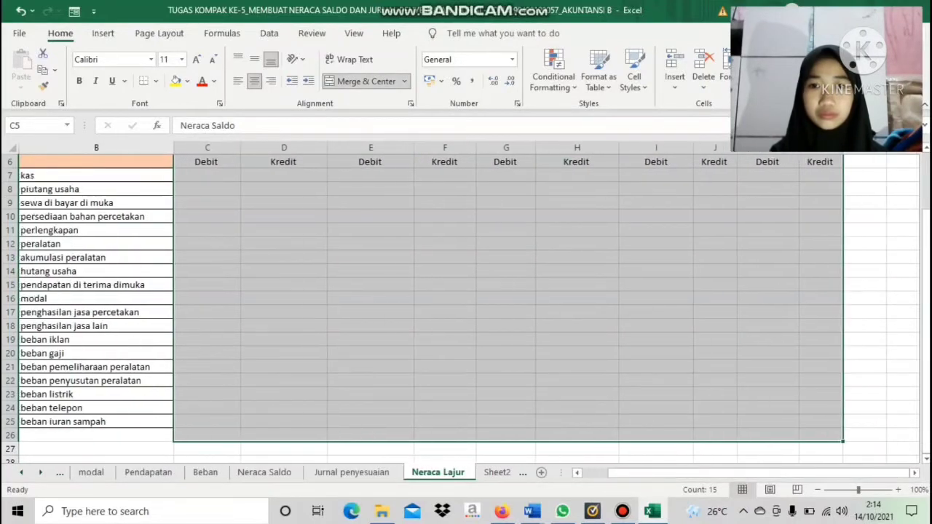
pyautogui.click(371, 272)
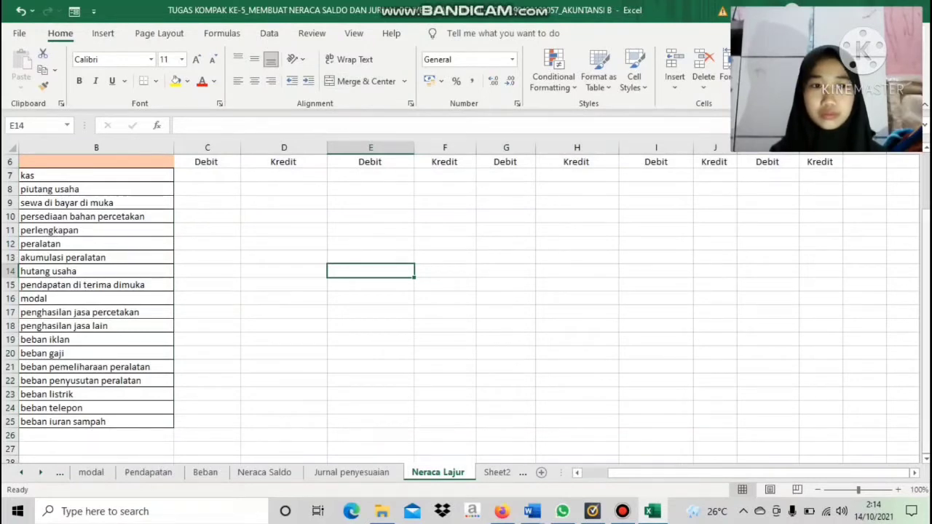
# Apply all borders to the worksheet table's heading and amount columns, from C5 to L25
pyautogui.moveTo(925, 329); pyautogui.dragTo(925, 318)
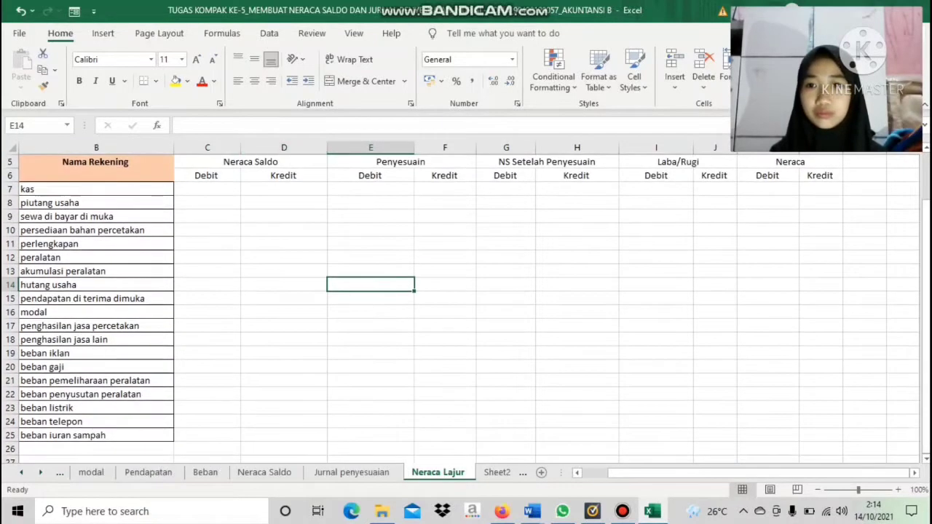
pyautogui.moveTo(207, 162); pyautogui.dragTo(819, 435)
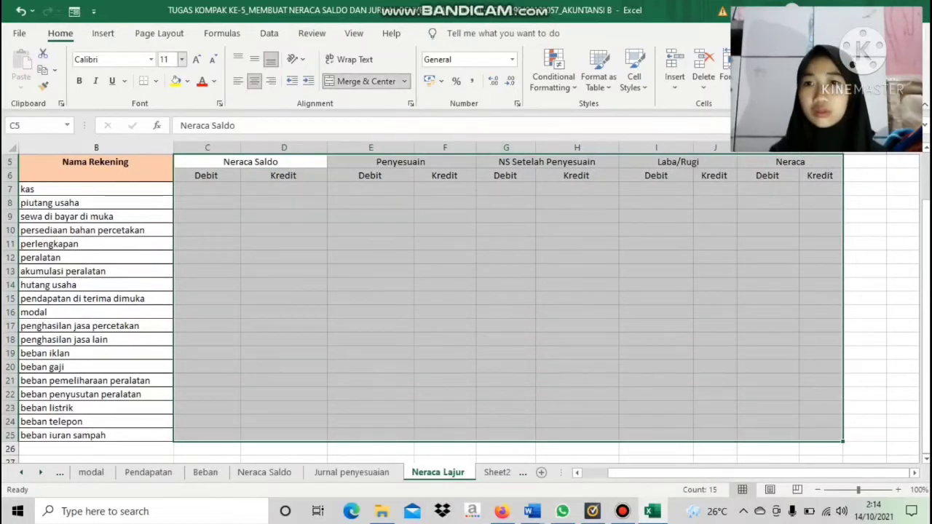
pyautogui.click(156, 81)
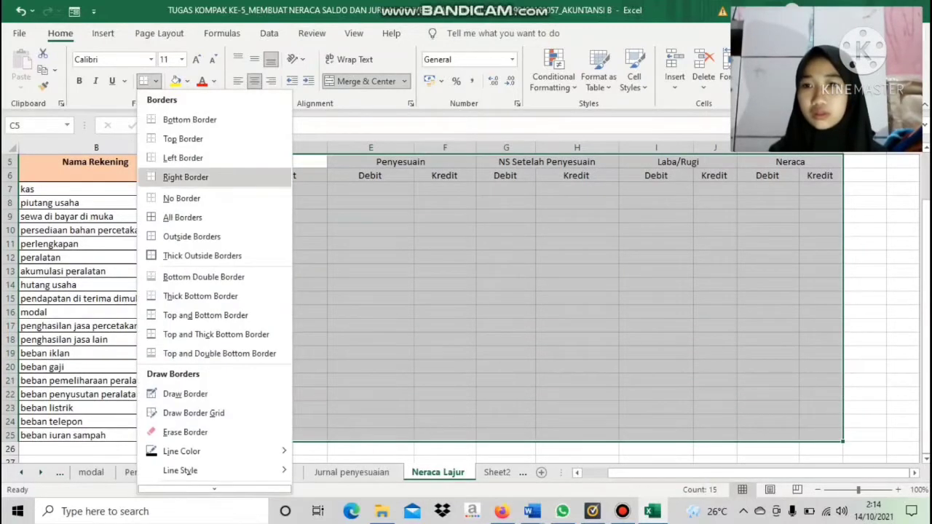
pyautogui.click(182, 217)
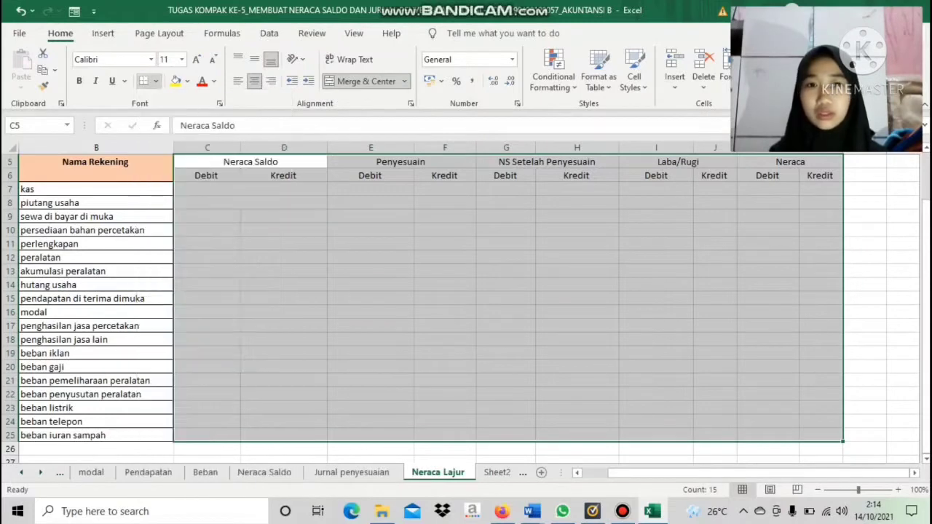
pyautogui.click(283, 230)
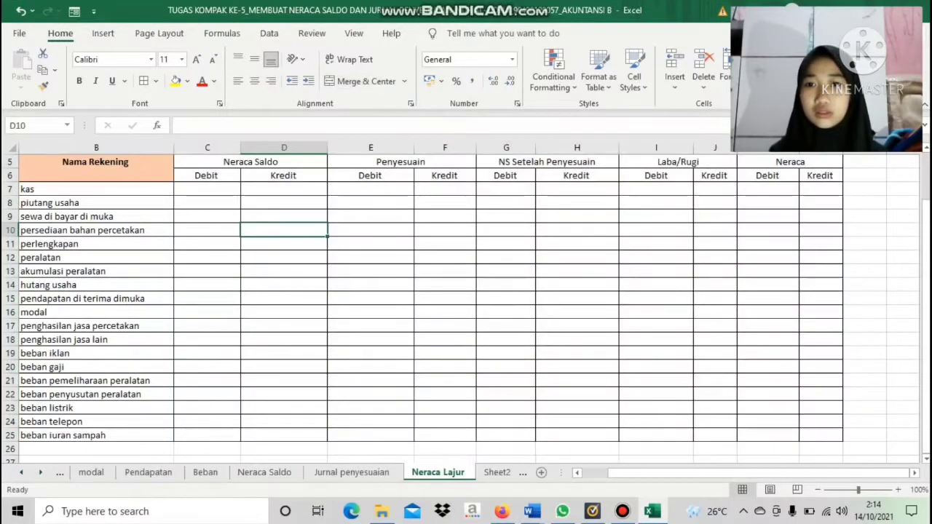
# Fill the two heading rows from C5 to L6 with the same light orange as the Nama Rekening heading
pyautogui.moveTo(250, 162); pyautogui.dragTo(815, 176)
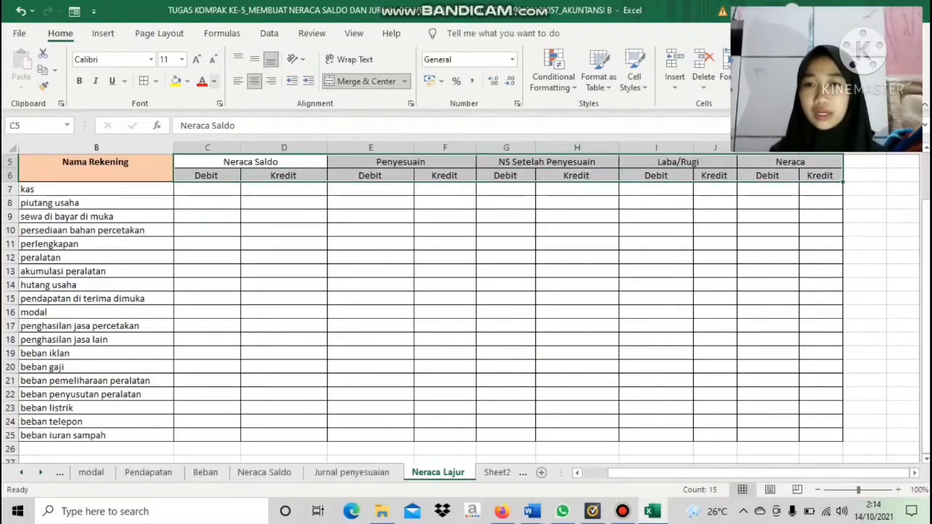
pyautogui.click(213, 81)
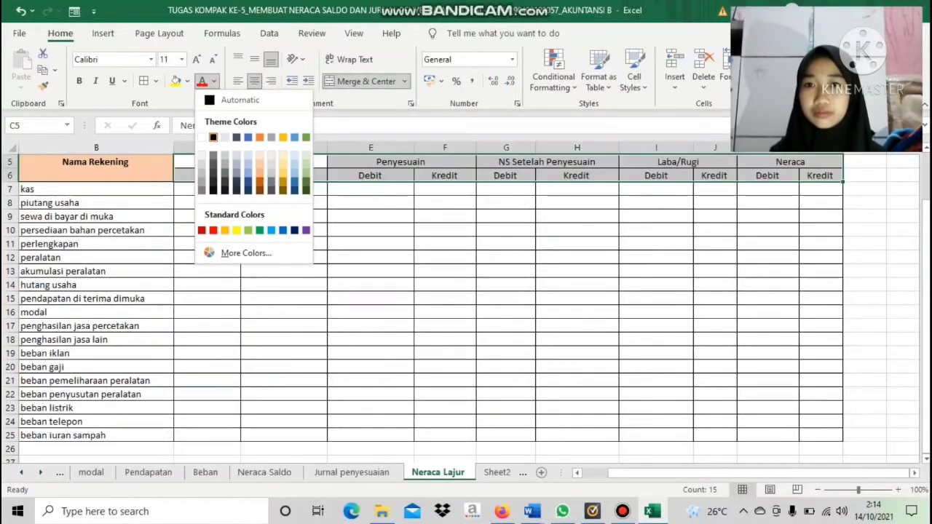
pyautogui.click(213, 80)
pyautogui.click(187, 81)
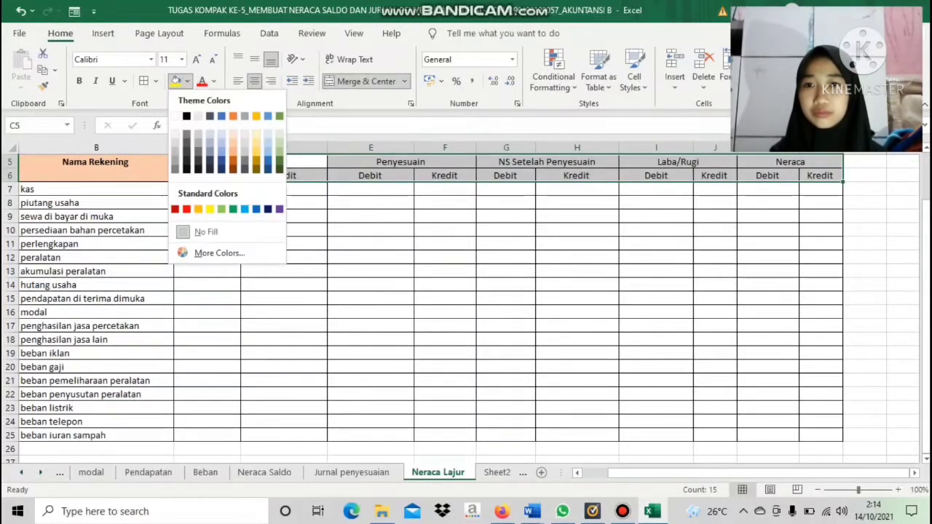
pyautogui.click(233, 143)
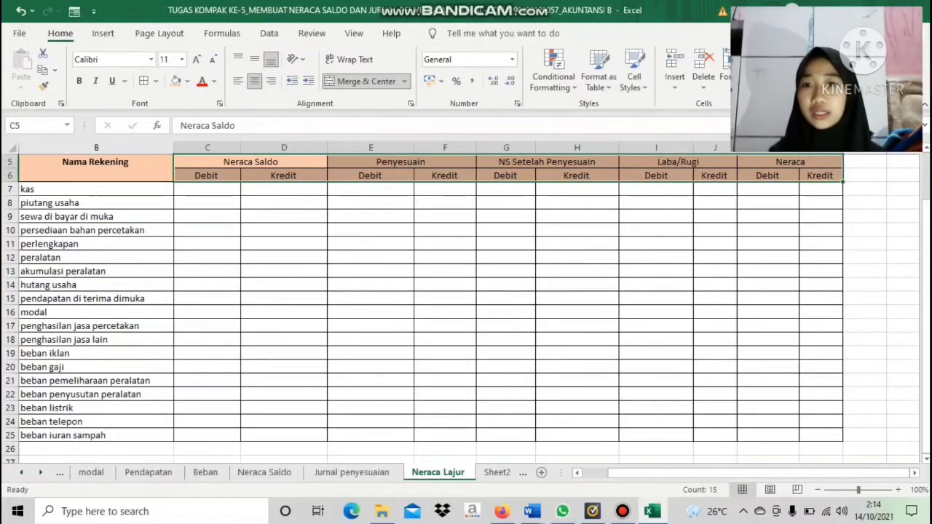
# Copy the Debit and Kredit amounts in C6:D24 of the Neraca Saldo sheet, from kas to beban iuran sampah
pyautogui.click(207, 189)
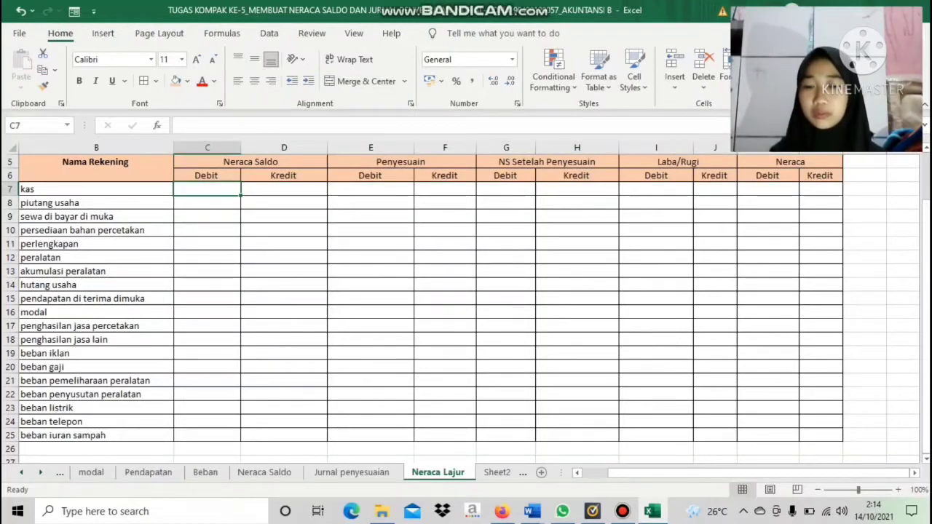
pyautogui.click(264, 472)
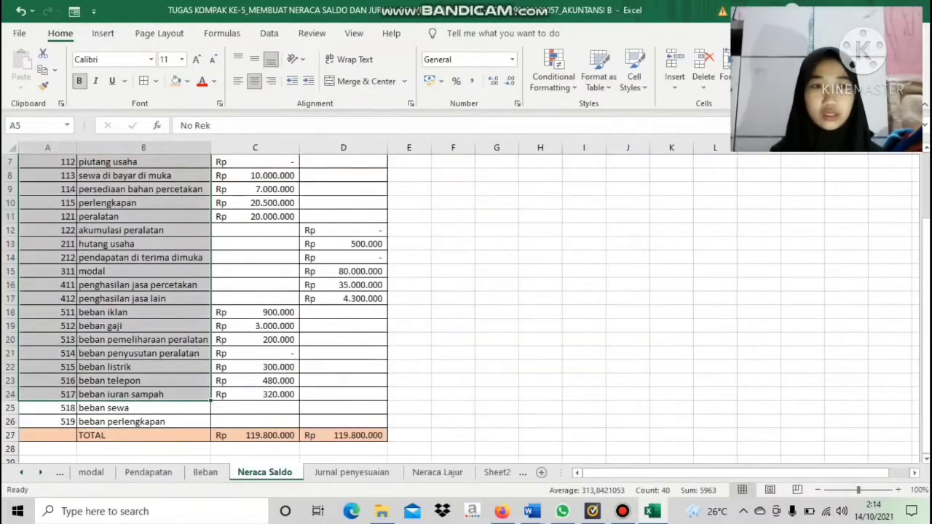
pyautogui.moveTo(926, 343); pyautogui.dragTo(926, 280)
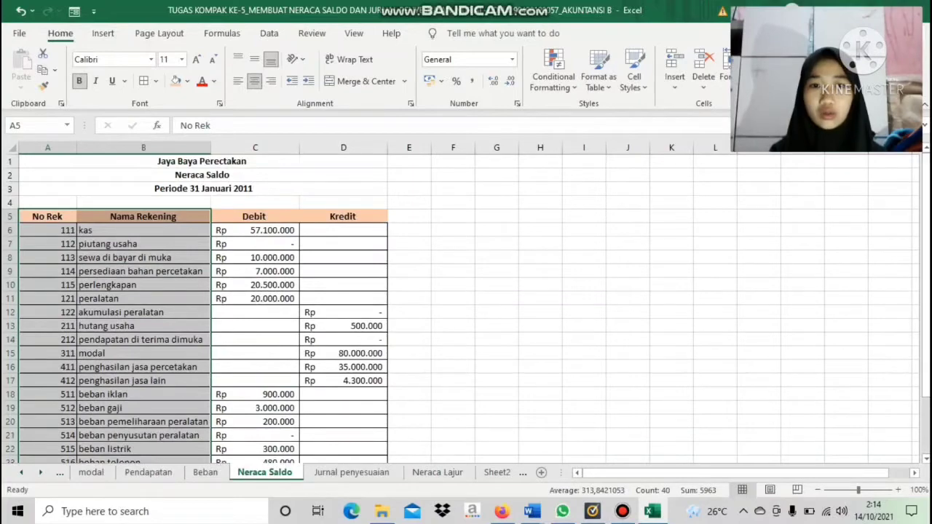
pyautogui.click(759, 257)
pyautogui.moveTo(255, 230); pyautogui.dragTo(342, 395)
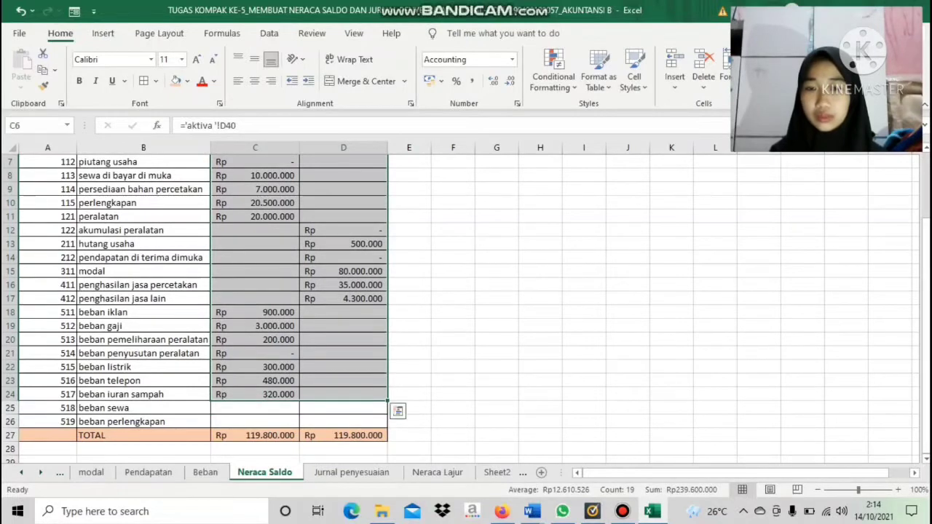
pyautogui.hotkey('ctrl', 'c')
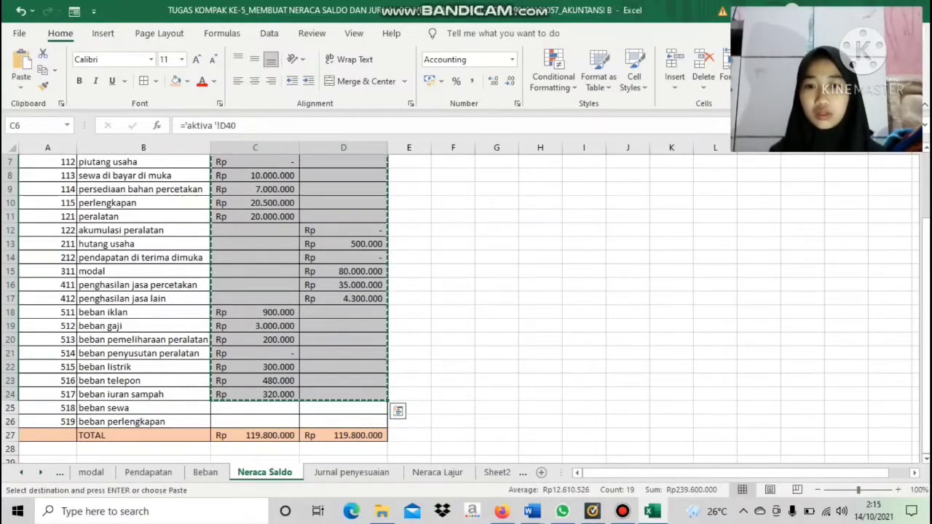
# Paste the copied amounts as links into the Neraca Saldo columns of the Neraca Lajur sheet, starting at C7
pyautogui.click(437, 472)
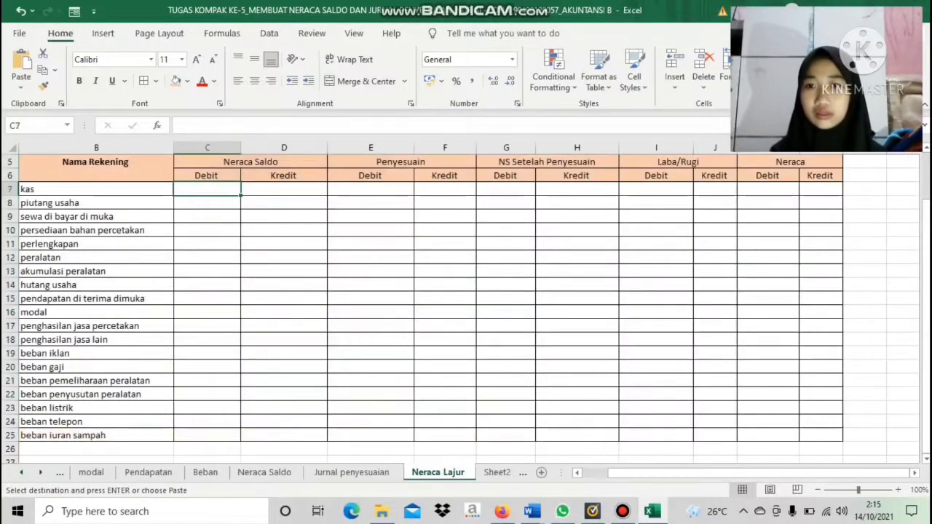
pyautogui.rightClick(208, 188)
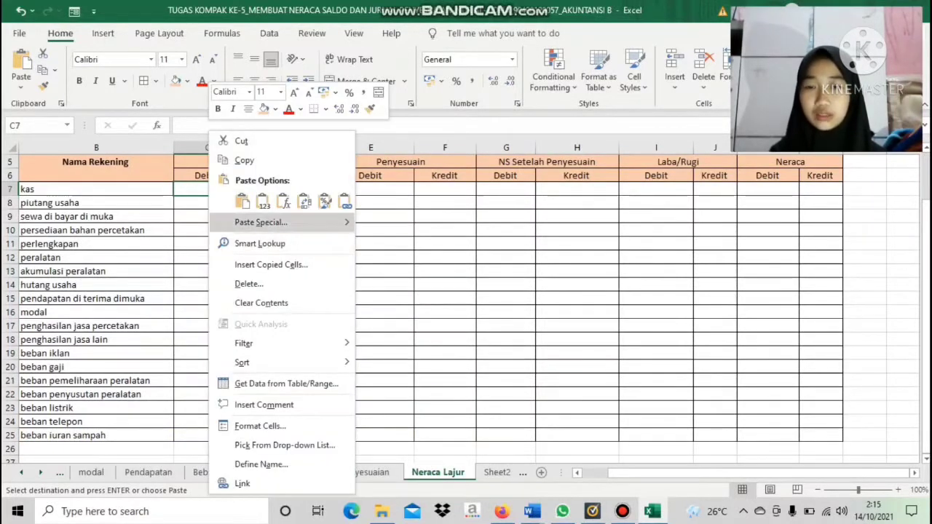
pyautogui.moveTo(260, 222)
pyautogui.click(366, 244)
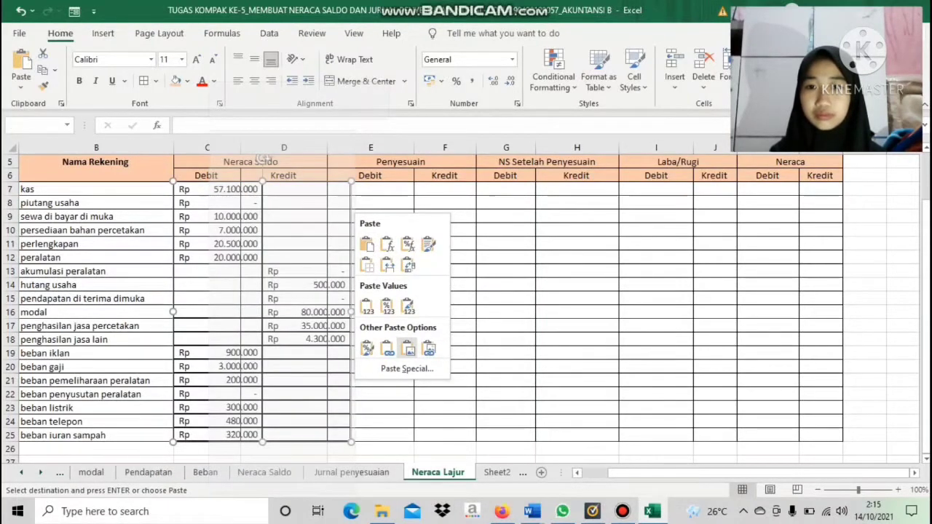
pyautogui.click(387, 348)
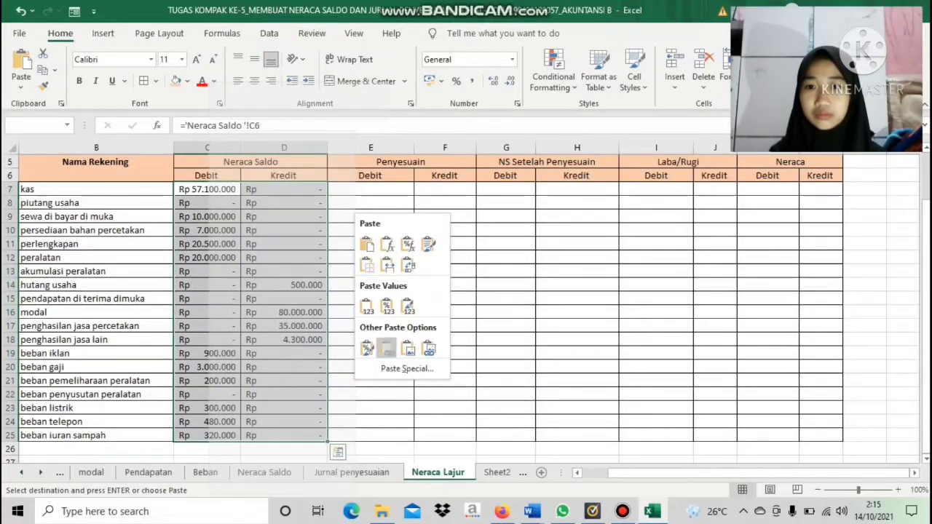
pyautogui.click(370, 272)
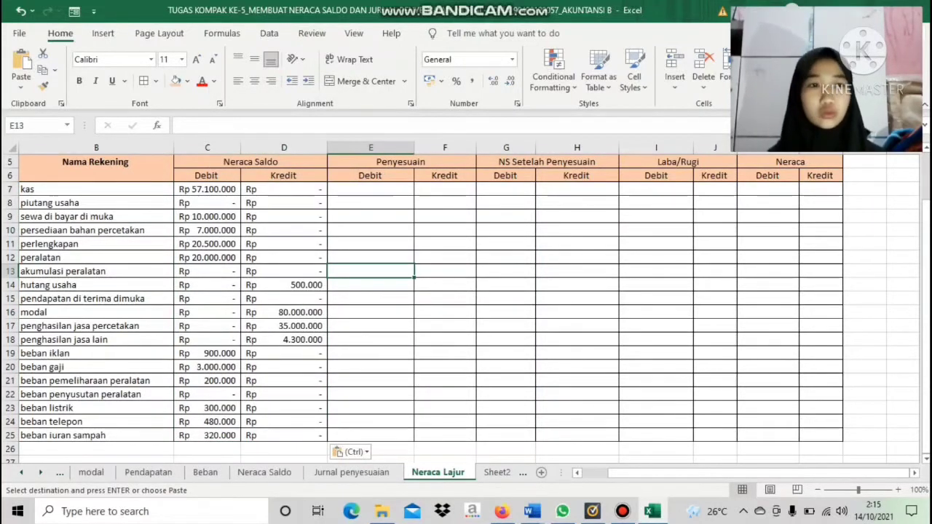
# Check the adjusting entries on the Jurnal penyesuaian sheet, and return to the end of the Neraca Lajur account list
pyautogui.moveTo(925, 262)
pyautogui.mouseDown()
pyautogui.moveTo(925, 241)
pyautogui.moveTo(925, 251)
pyautogui.mouseUp()
pyautogui.click(371, 203)
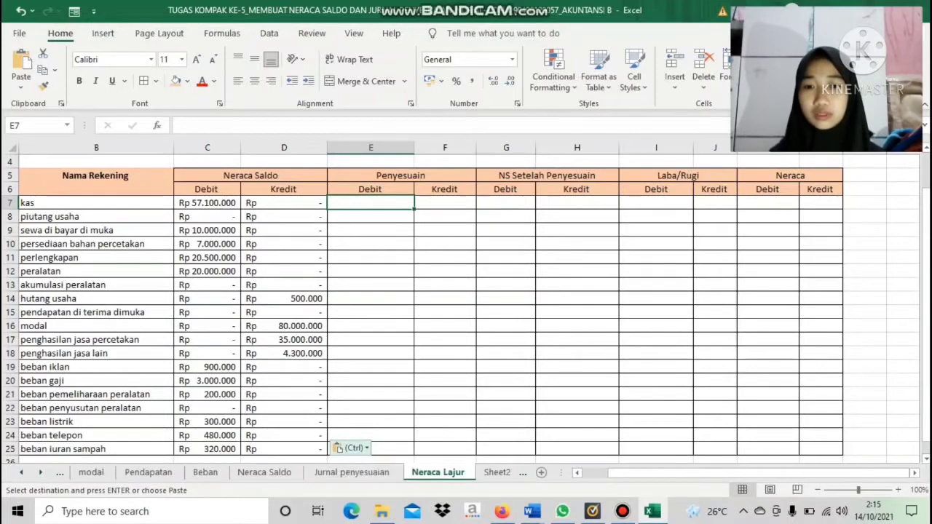
pyautogui.click(352, 471)
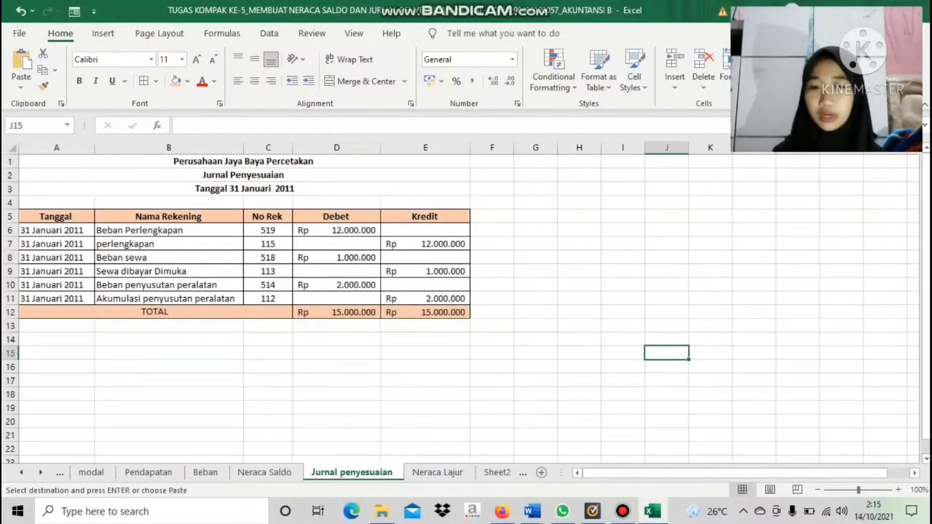
pyautogui.click(436, 472)
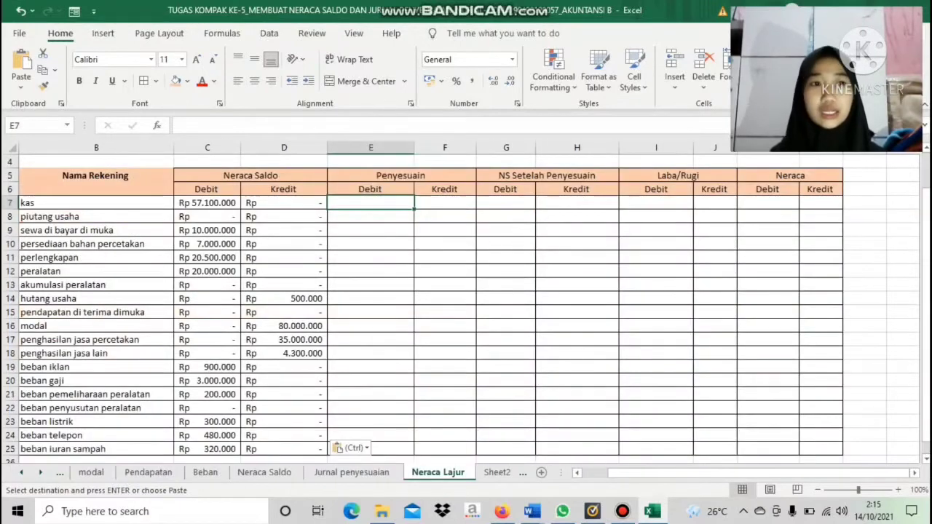
pyautogui.moveTo(925, 248); pyautogui.dragTo(925, 257)
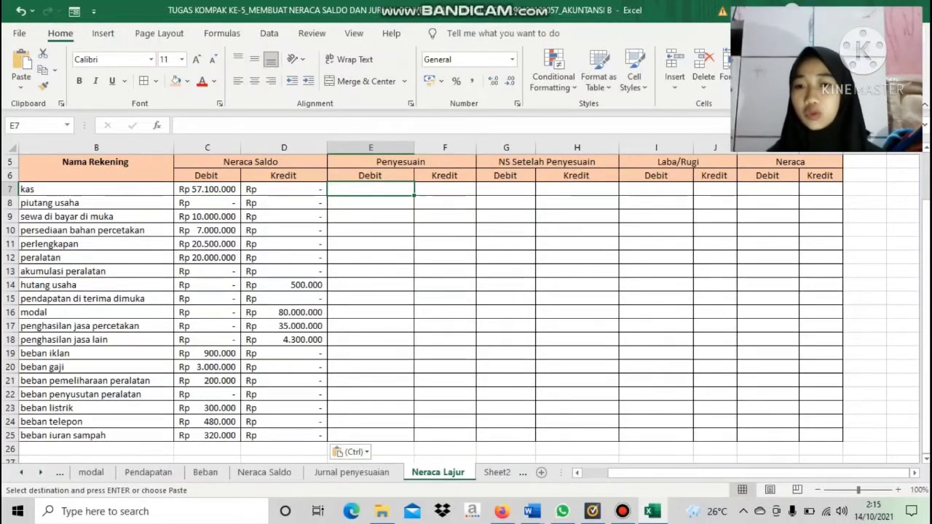
pyautogui.click(96, 449)
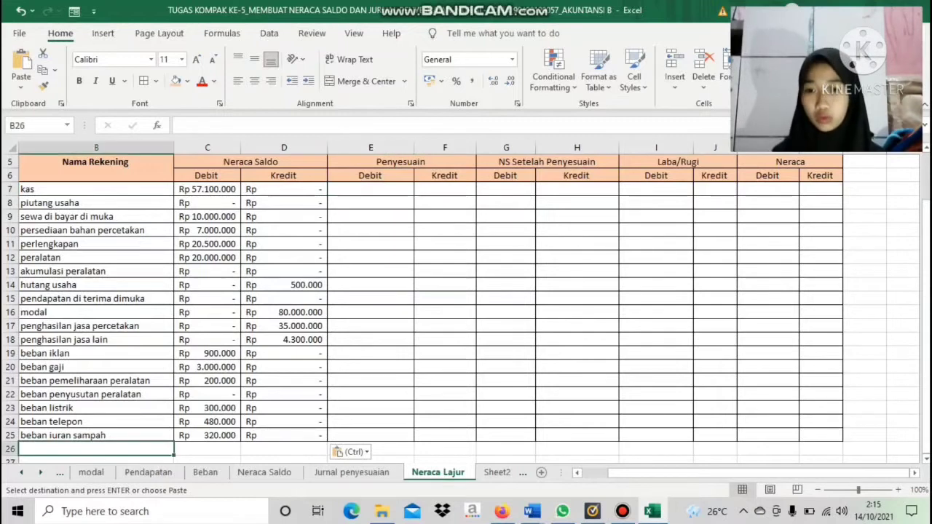
pyautogui.click(207, 449)
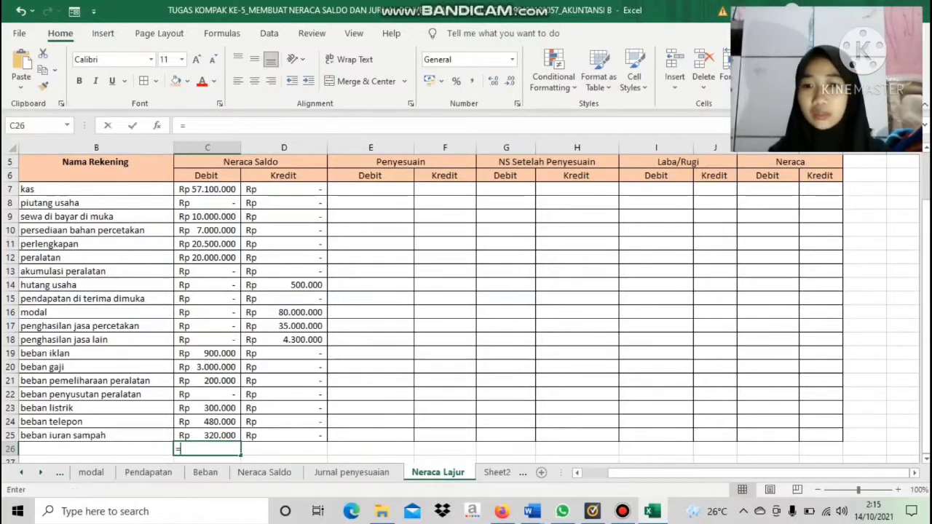
pyautogui.write('=sum')
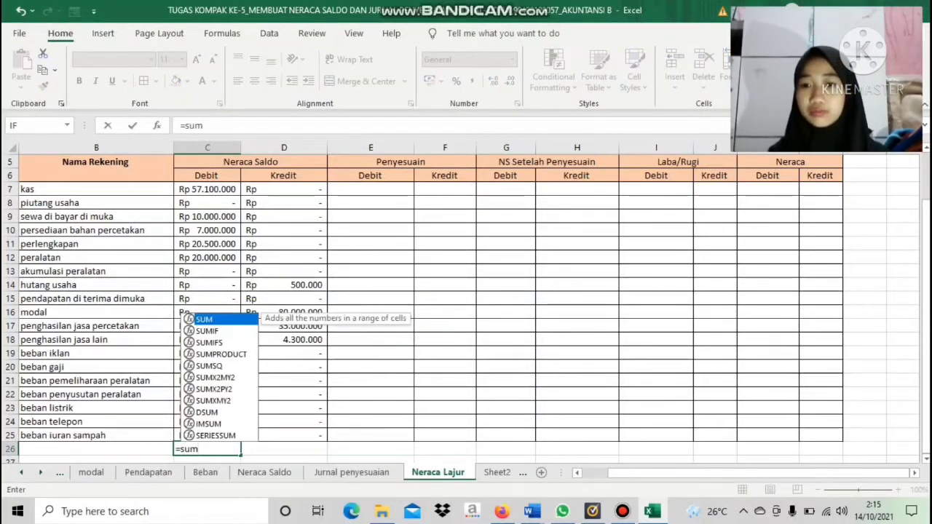
pyautogui.moveTo(208, 189); pyautogui.dragTo(208, 434)
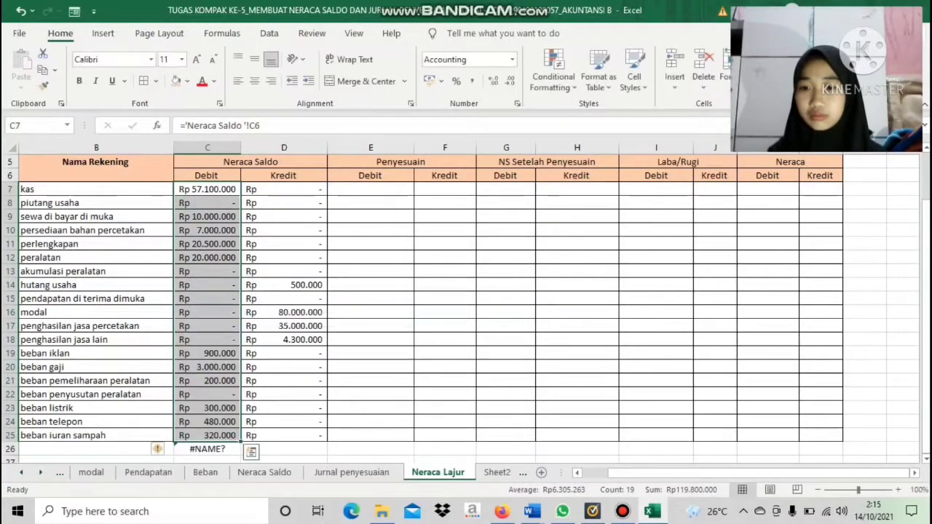
pyautogui.click(207, 450)
pyautogui.press('BackSpace')
# Total the Neraca Saldo Debit column in C26 with =SUM(C7:C25), and widen column C to fit the total
pyautogui.write('=')
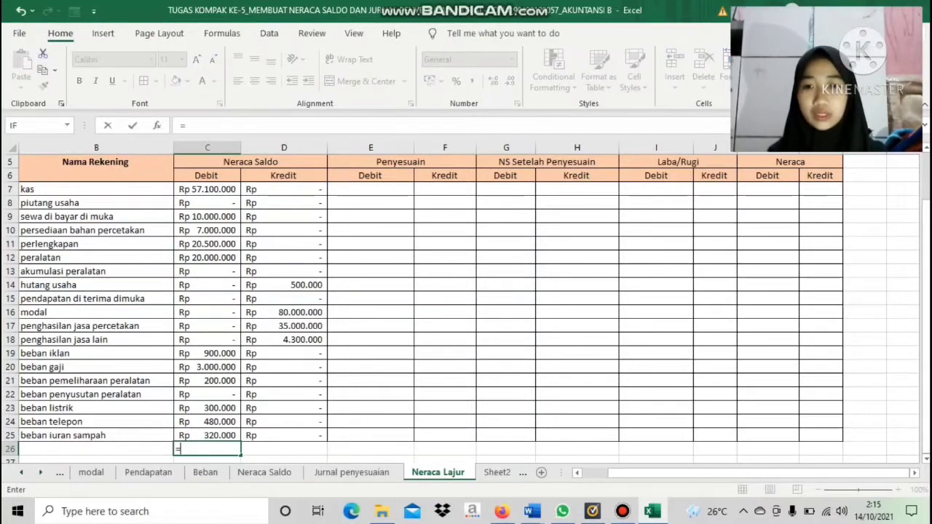
pyautogui.write('sum')
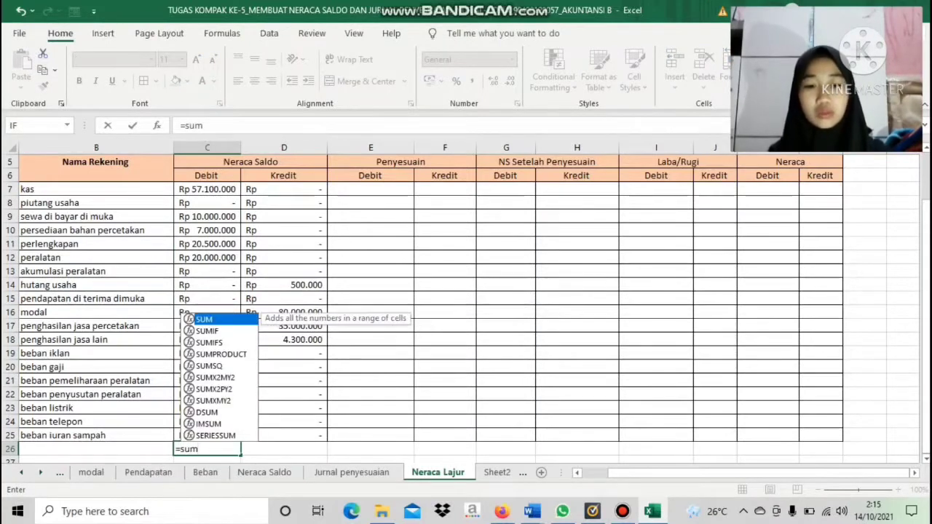
pyautogui.write('(')
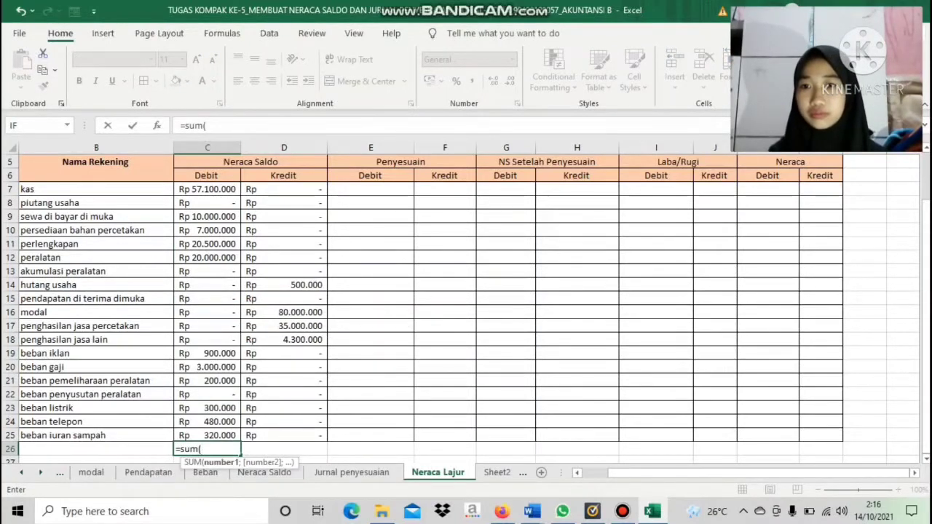
pyautogui.moveTo(207, 189); pyautogui.dragTo(207, 435)
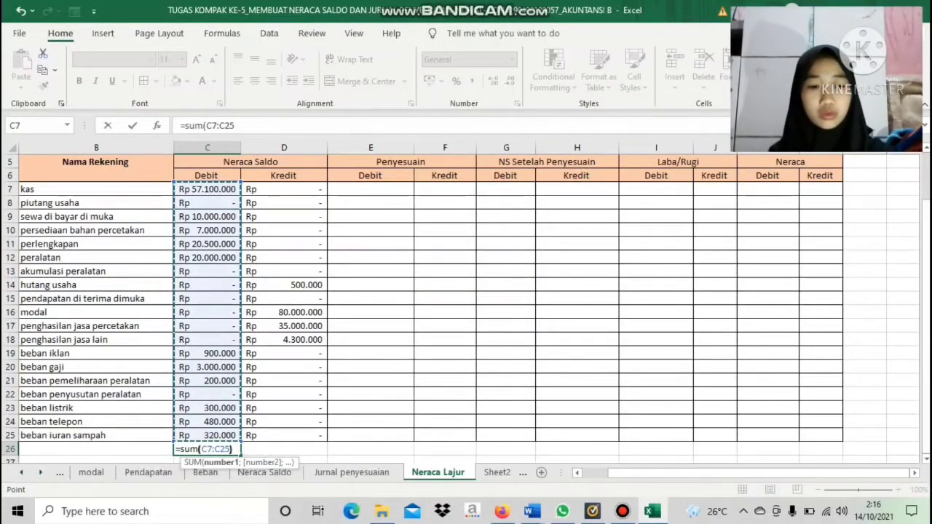
pyautogui.press('Return')
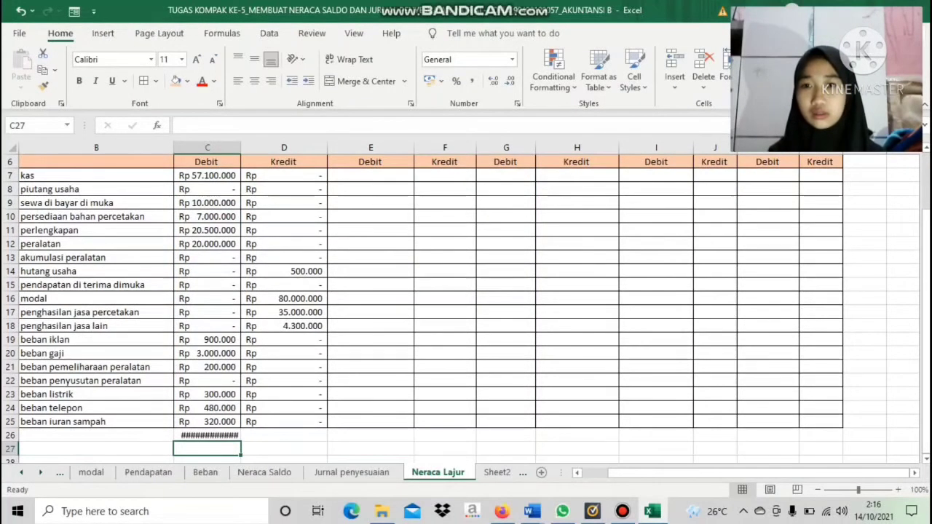
pyautogui.moveTo(240, 147); pyautogui.dragTo(256, 148)
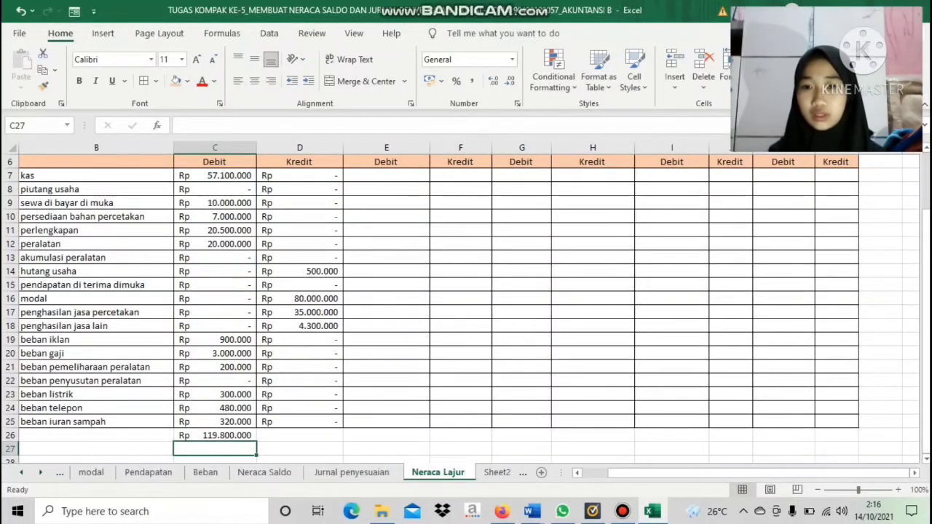
# Fill the Debit total formula from C26 across to D26 to total the Neraca Saldo Kredit column
pyautogui.click(215, 436)
pyautogui.moveTo(248, 436); pyautogui.dragTo(248, 448)
pyautogui.moveTo(277, 437); pyautogui.dragTo(321, 439)
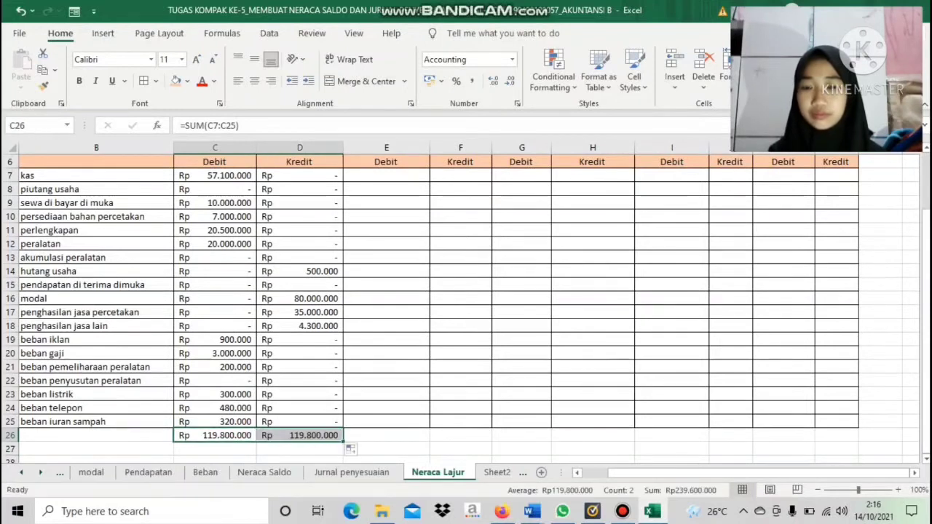
pyautogui.click(96, 435)
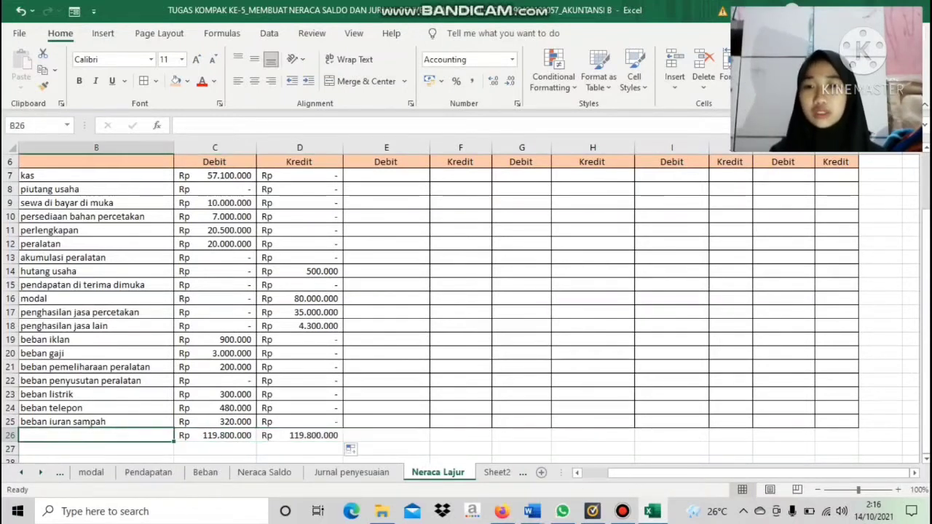
# Label the totals row TOTAL in cell B26 of the Neraca Lajur sheet
pyautogui.write('t')
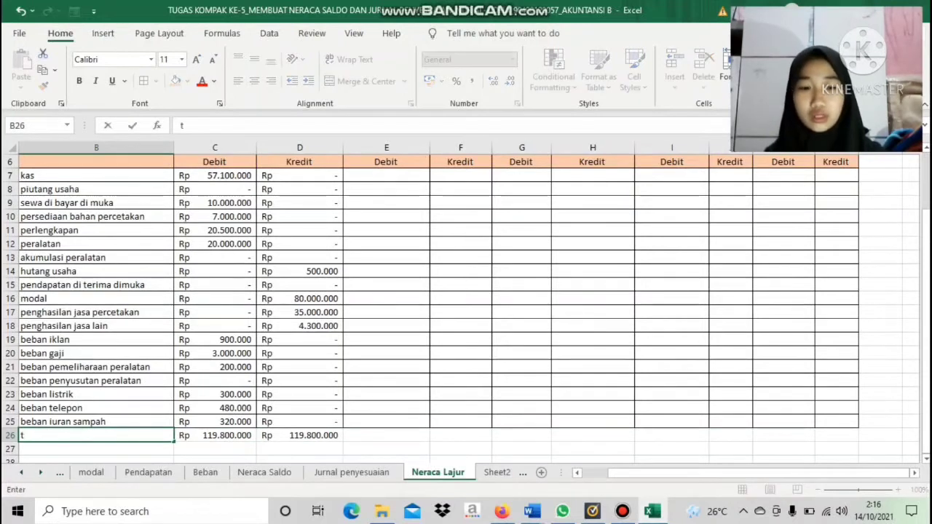
pyautogui.press('capslock')
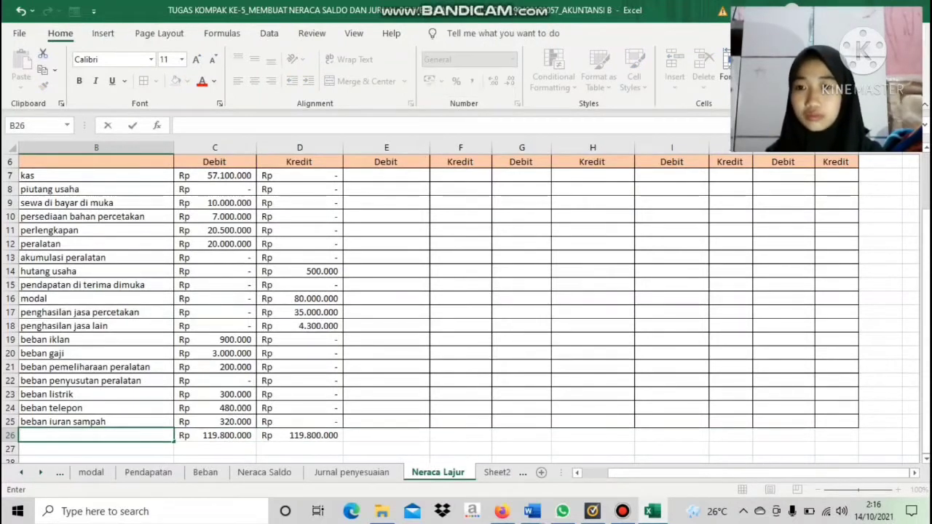
pyautogui.write('TOTAL')
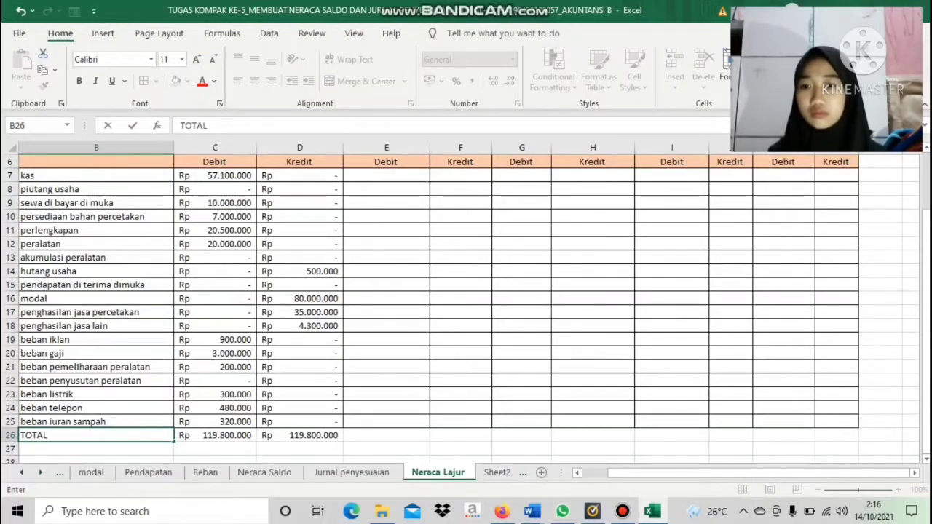
pyautogui.click(215, 449)
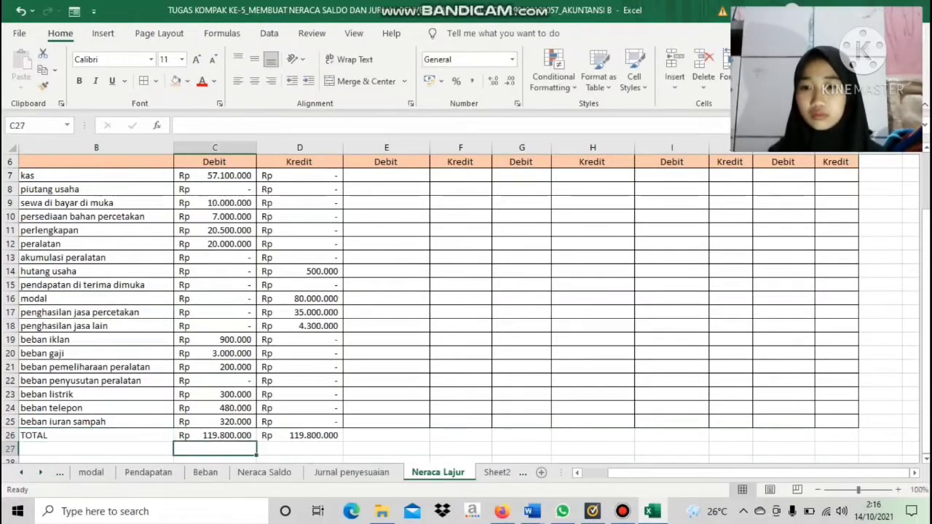
# Make the Neraca Saldo Debit and Kredit totals in C26:D26 bold
pyautogui.click(214, 435)
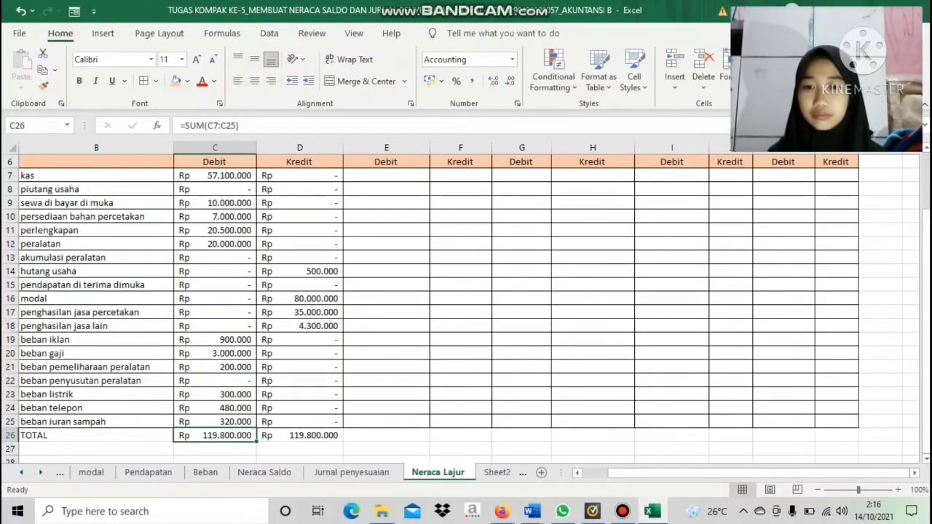
pyautogui.hotkey('shift', 'Right')
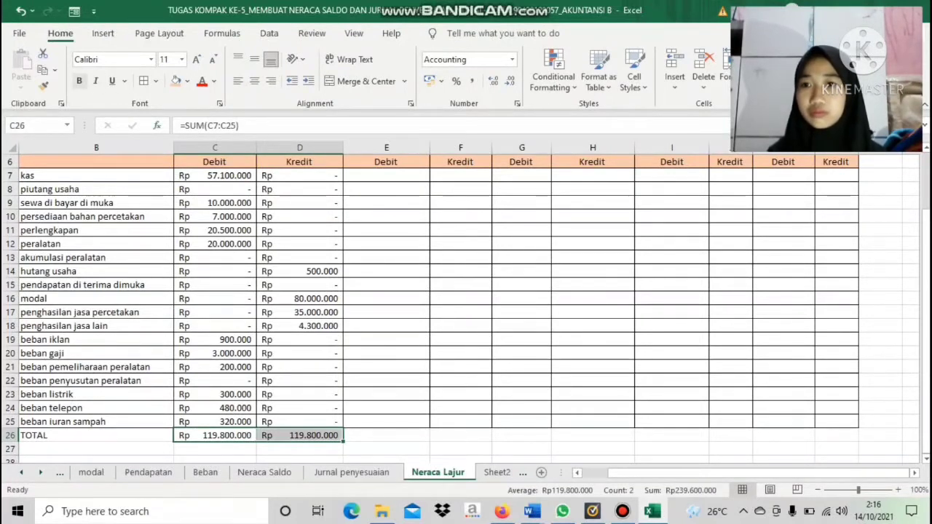
pyautogui.click(79, 81)
pyautogui.click(461, 436)
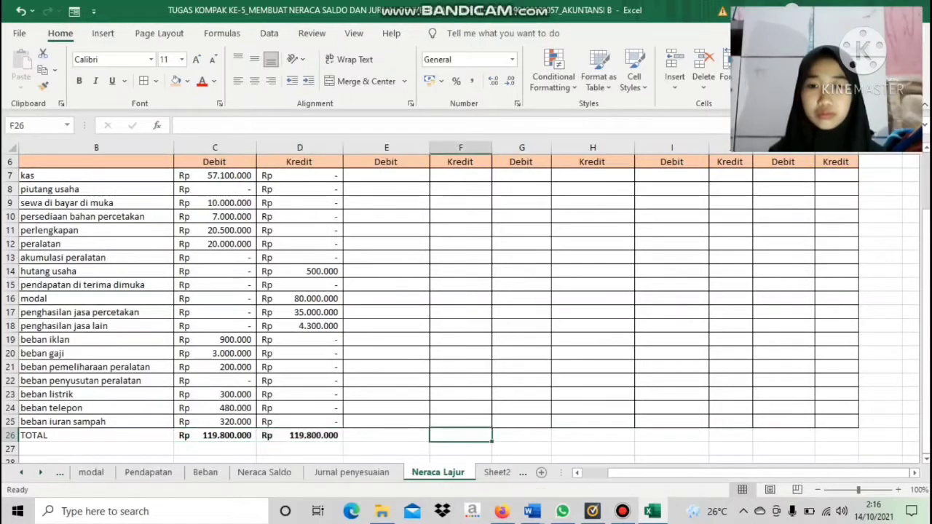
# Make the two heading rows 5 and 6 bold from Neraca Saldo through Neraca, including the Debit and Kredit labels
pyautogui.moveTo(926, 376); pyautogui.dragTo(926, 319)
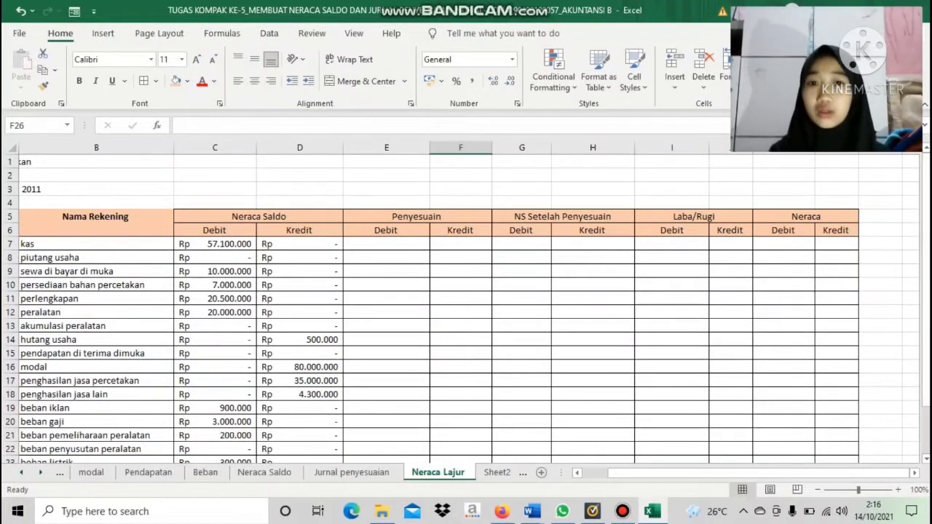
pyautogui.moveTo(219, 216); pyautogui.dragTo(838, 230)
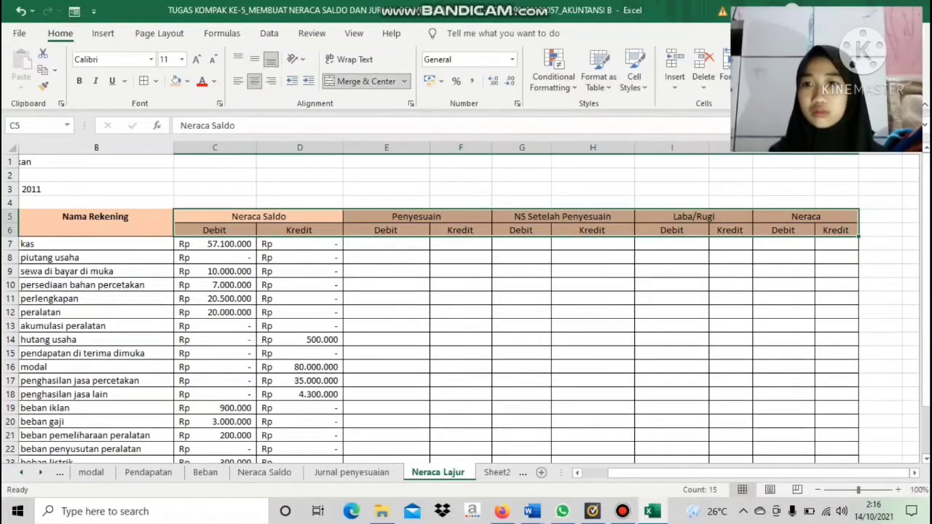
pyautogui.click(79, 81)
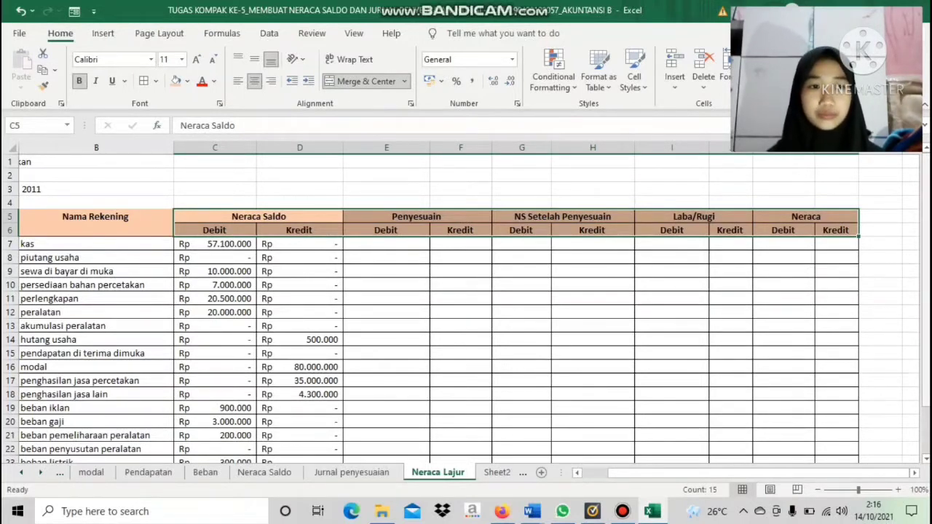
# Copy accounts 518 beban sewa and 519 beban perlengkapan from the daftar rekening sheet, and select the space below TOTAL in Neraca Lajur
pyautogui.moveTo(927, 364); pyautogui.dragTo(926, 411)
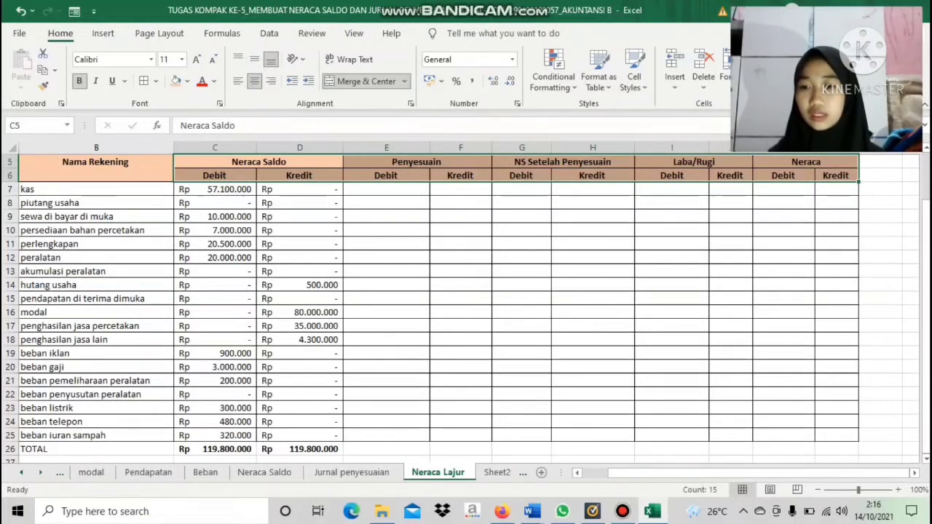
pyautogui.click(21, 472)
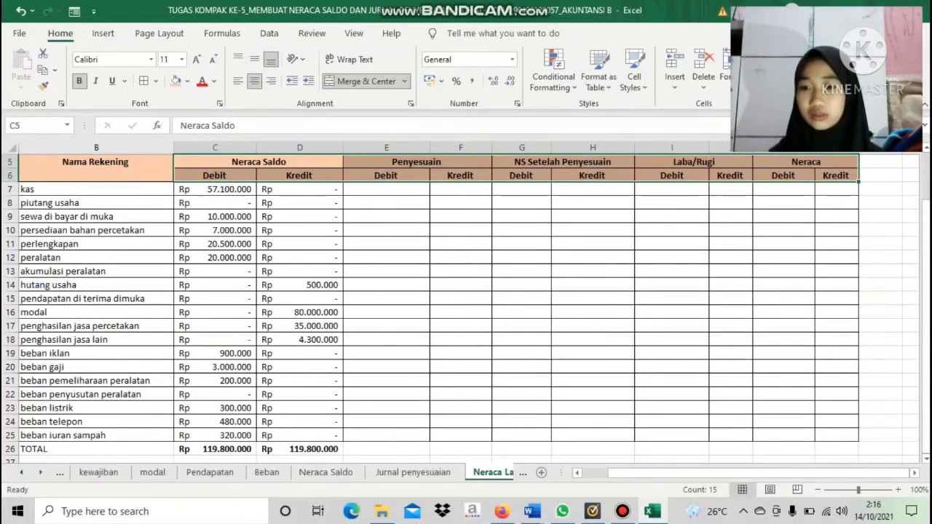
pyautogui.click(21, 473)
pyautogui.click(21, 473)
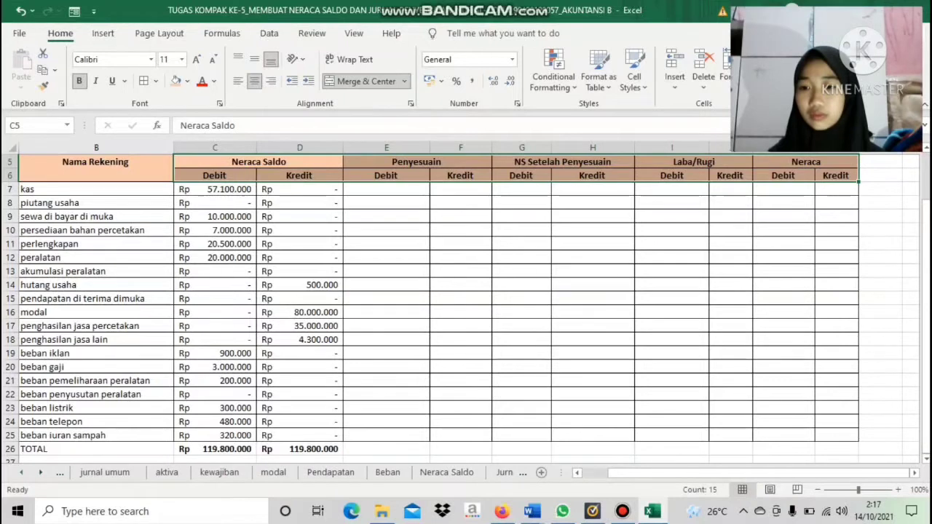
pyautogui.click(21, 472)
pyautogui.click(109, 472)
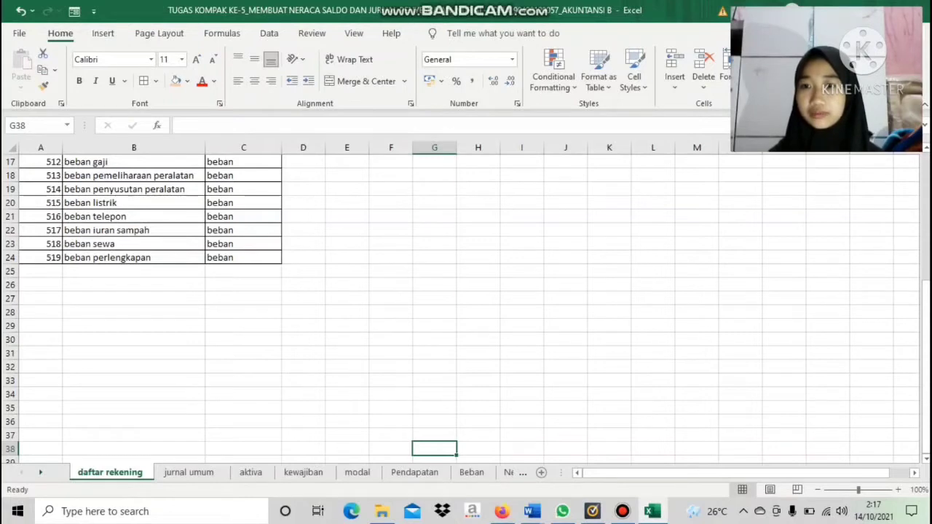
pyautogui.moveTo(46, 243); pyautogui.dragTo(140, 258)
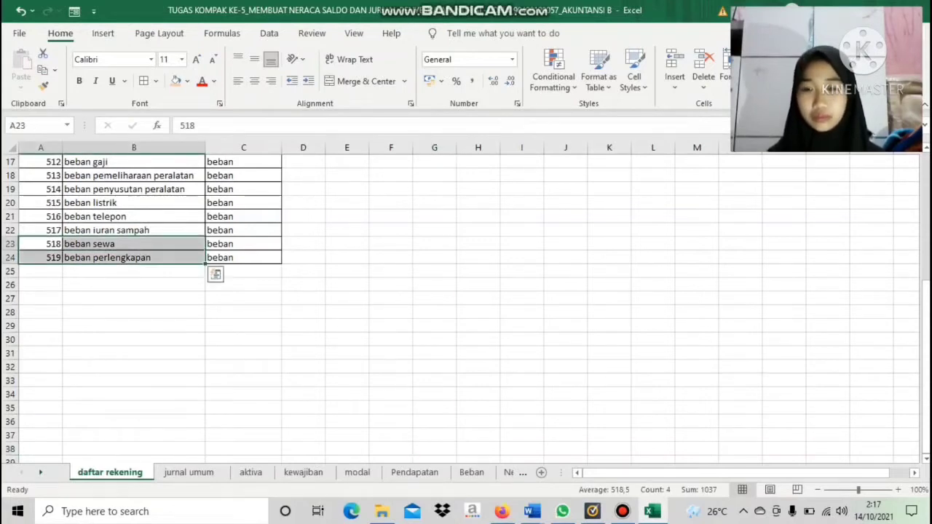
pyautogui.rightClick(138, 255)
pyautogui.click(170, 139)
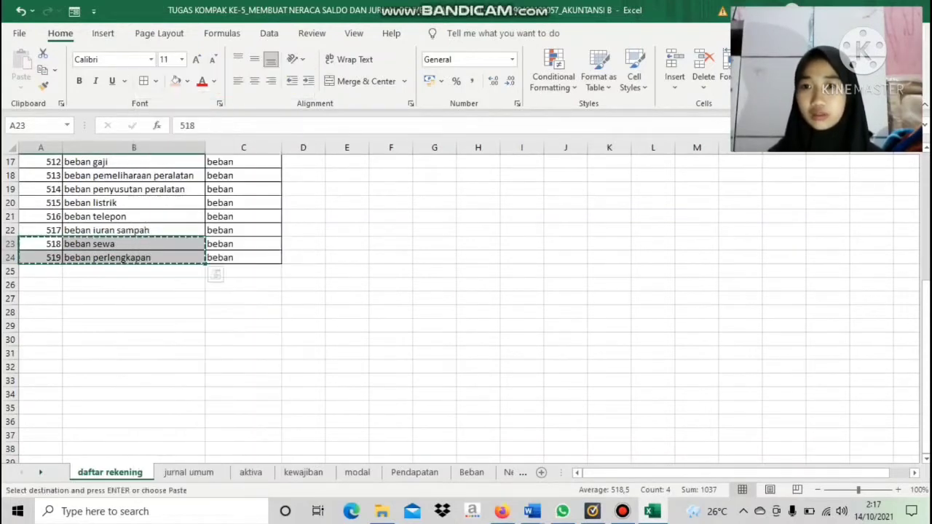
pyautogui.click(508, 471)
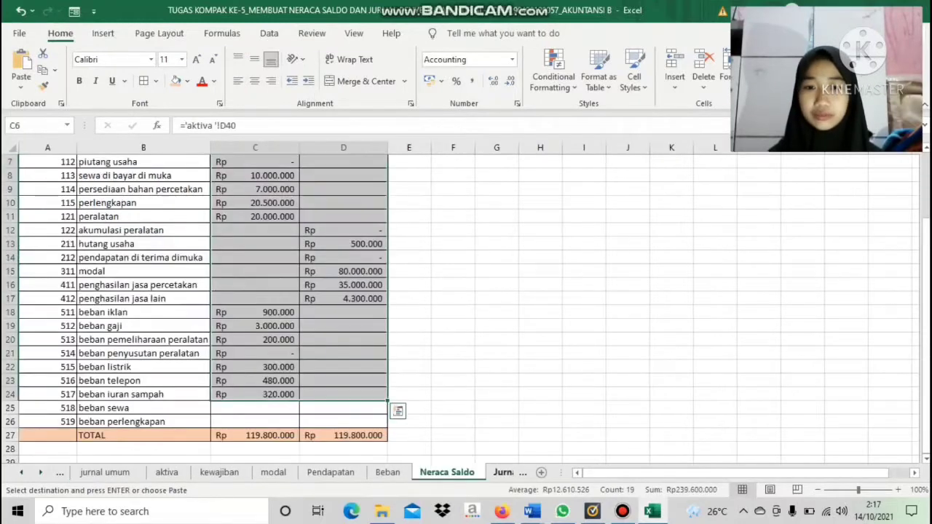
pyautogui.click(504, 473)
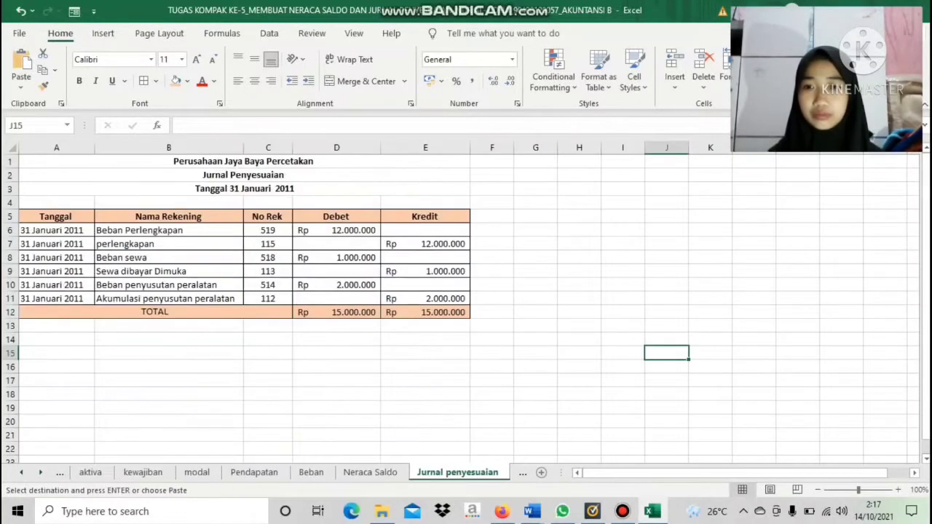
pyautogui.click(522, 473)
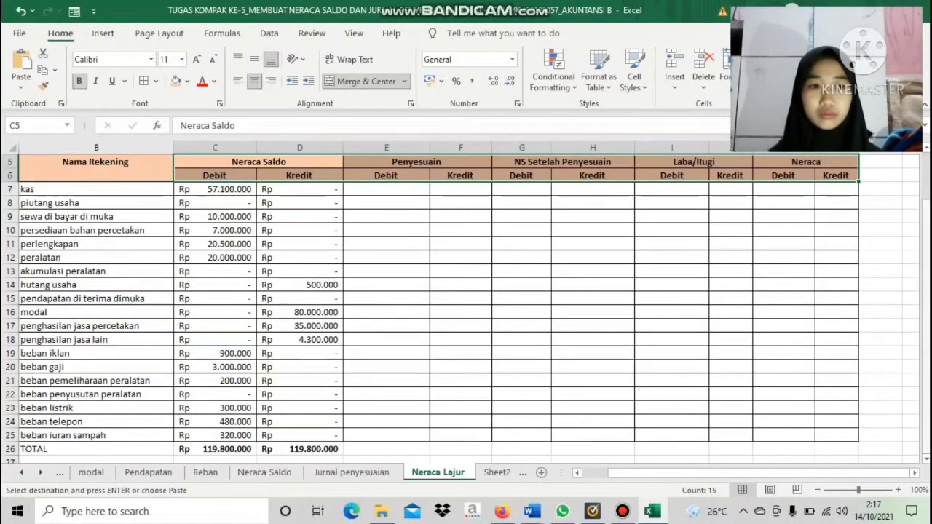
pyautogui.click(926, 459)
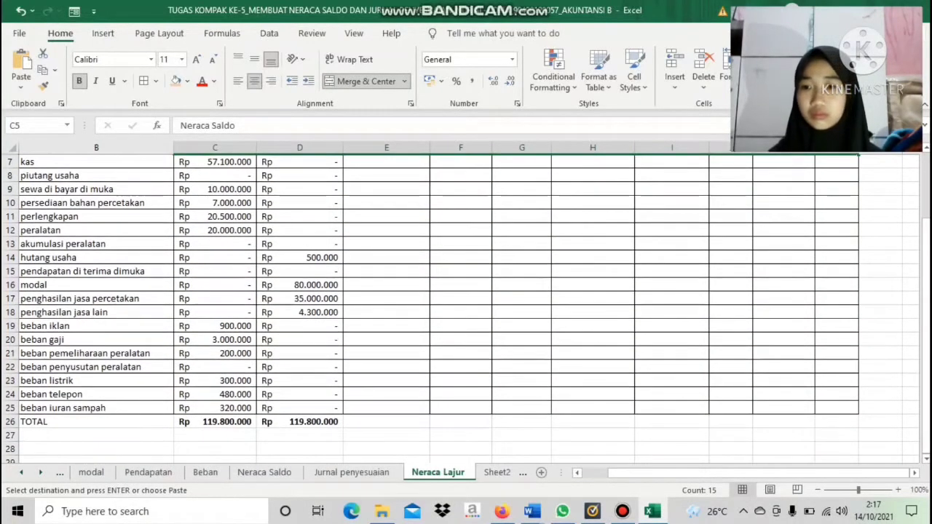
pyautogui.click(96, 436)
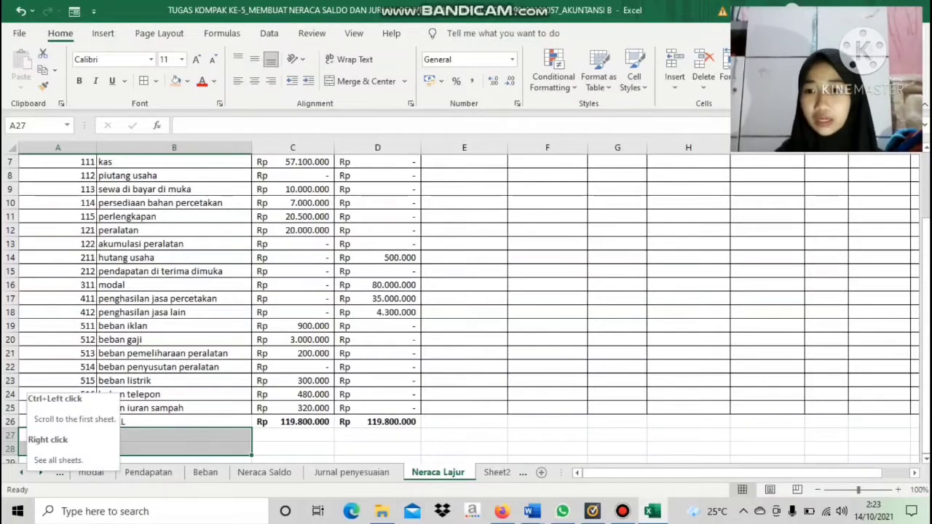
# Copy A23:B24 (beban sewa and beban perlengkapan) from the daftar rekening sheet and paste it into A27:B28 of Neraca Lajur
pyautogui.click(60, 472)
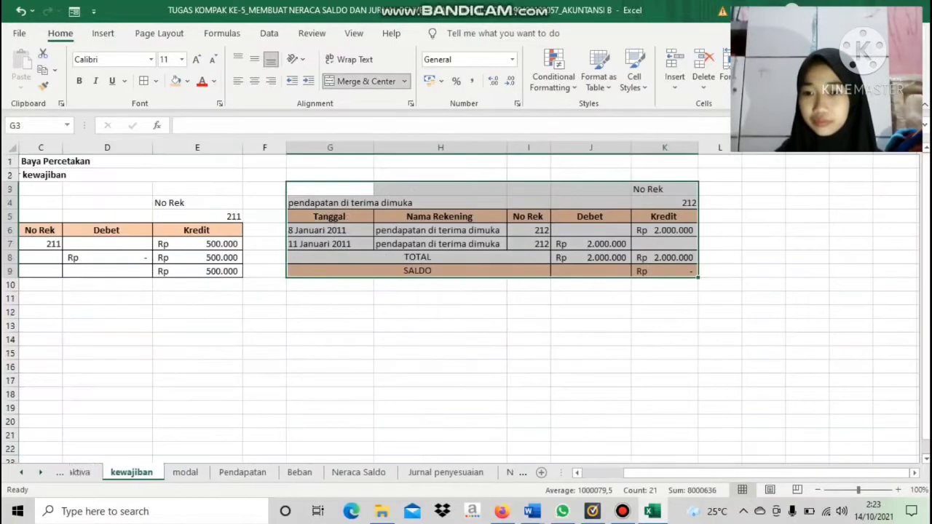
pyautogui.hotkey('ctrl', 'pageup')
pyautogui.hotkey('ctrl', 'pageup')
pyautogui.hotkey('ctrl', 'pageup')
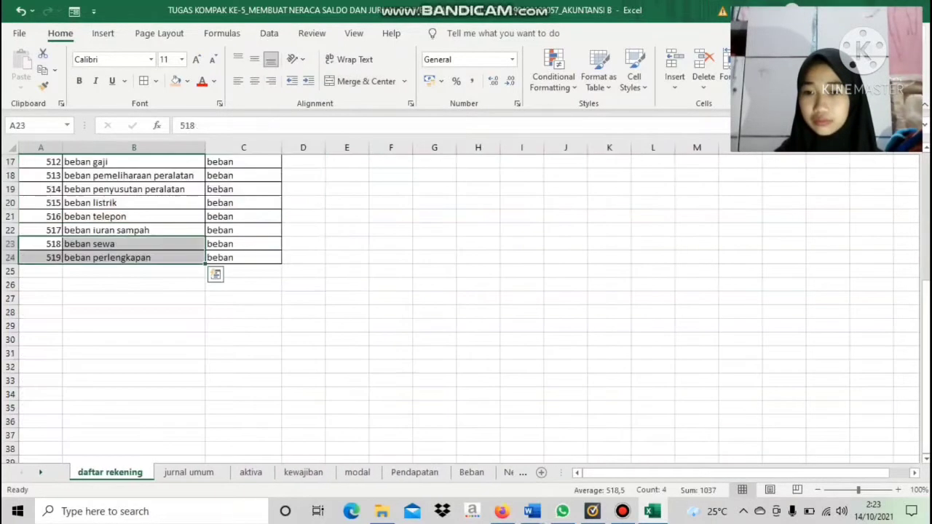
pyautogui.click(134, 298)
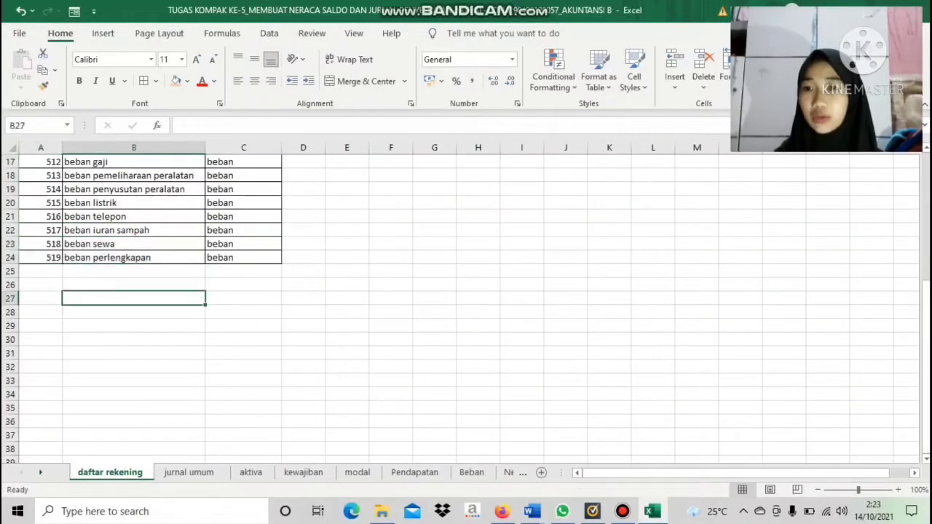
pyautogui.moveTo(41, 244); pyautogui.dragTo(134, 257)
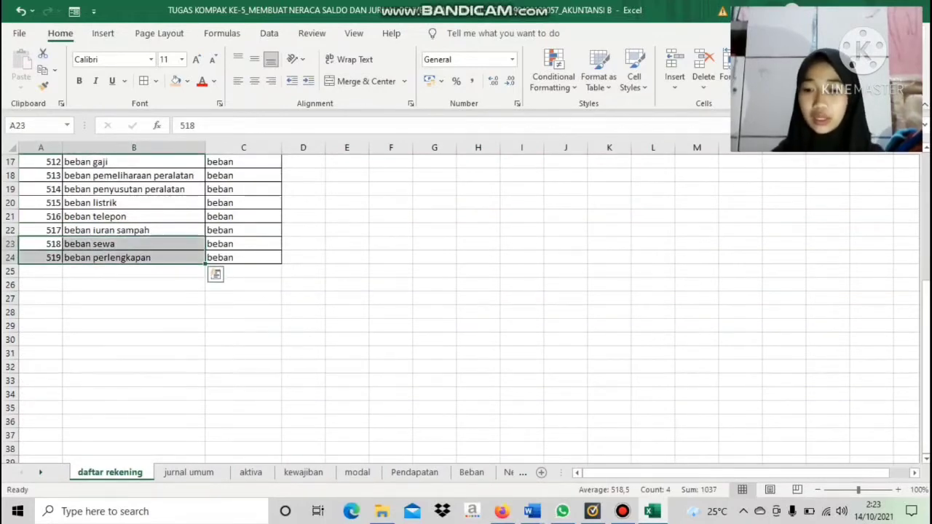
pyautogui.hotkey('ctrl', 'c')
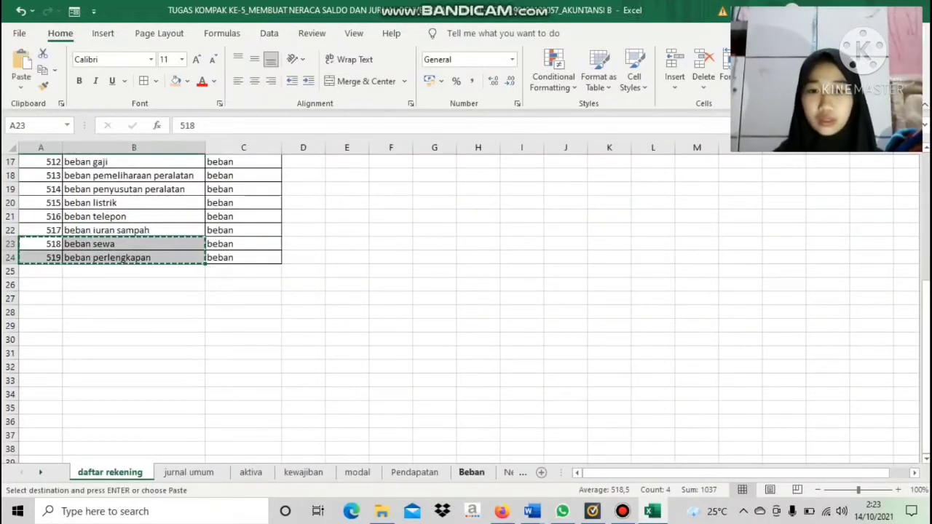
pyautogui.hotkey('ctrl', 'pagedown')
pyautogui.hotkey('ctrl', 'pagedown')
pyautogui.hotkey('ctrl', 'pagedown')
pyautogui.hotkey('ctrl', 'pagedown')
pyautogui.hotkey('ctrl', 'pagedown')
pyautogui.hotkey('ctrl', 'pagedown')
pyautogui.hotkey('ctrl', 'pagedown')
pyautogui.hotkey('ctrl', 'pagedown')
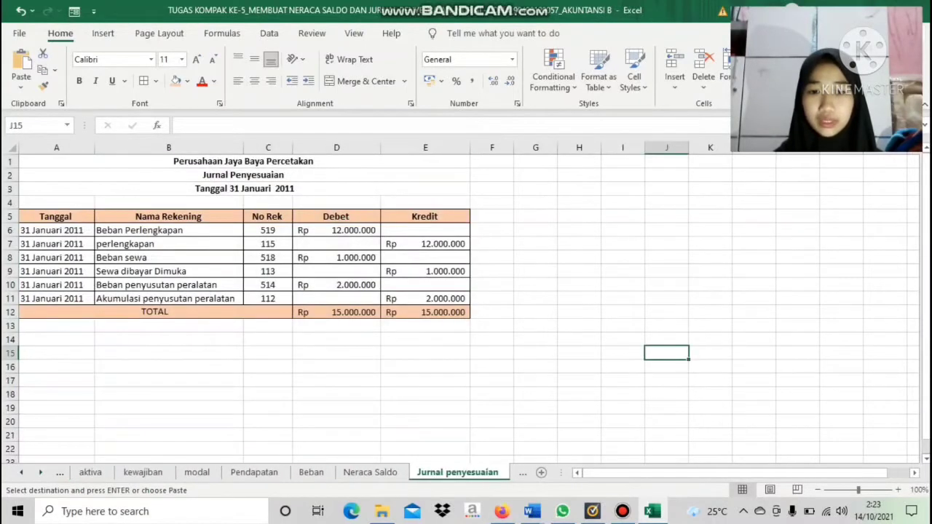
pyautogui.hotkey('ctrl', 'pagedown')
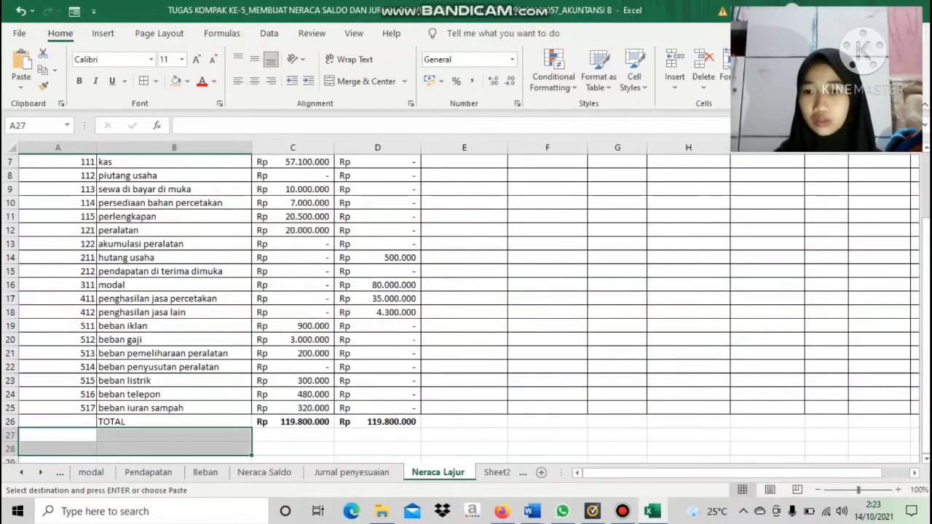
pyautogui.hotkey('ctrl', 'v')
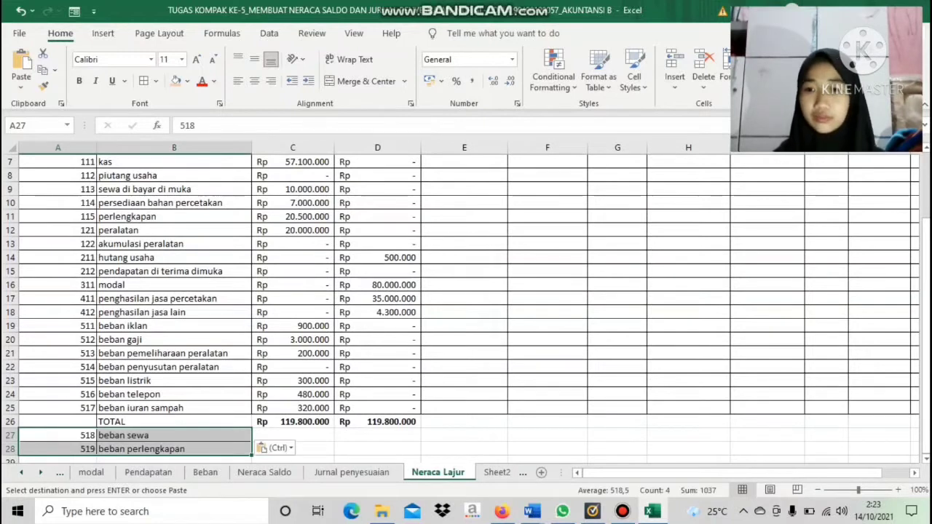
# Link the Penyesuaian Debit of beban perlengkapan in E28 to its Debet amount in cell D6 of the Jurnal penyesuaian sheet
pyautogui.click(293, 435)
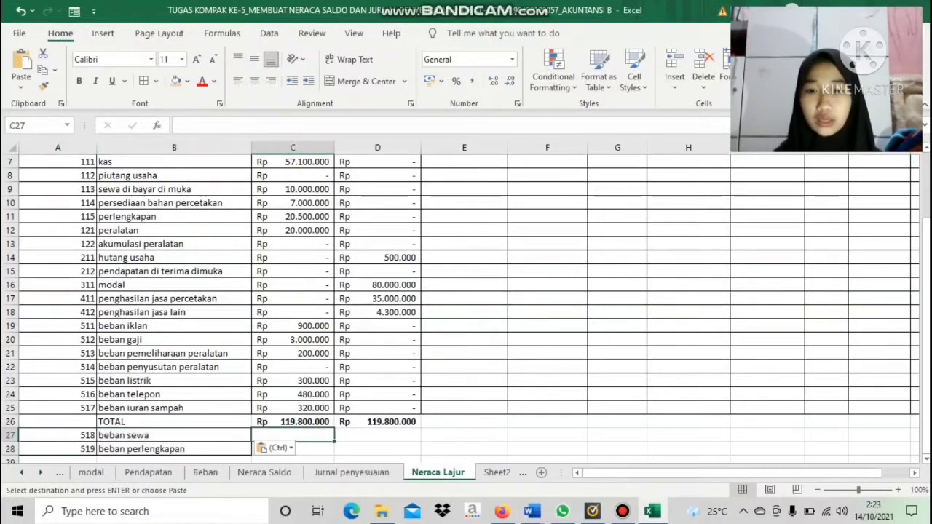
pyautogui.click(464, 436)
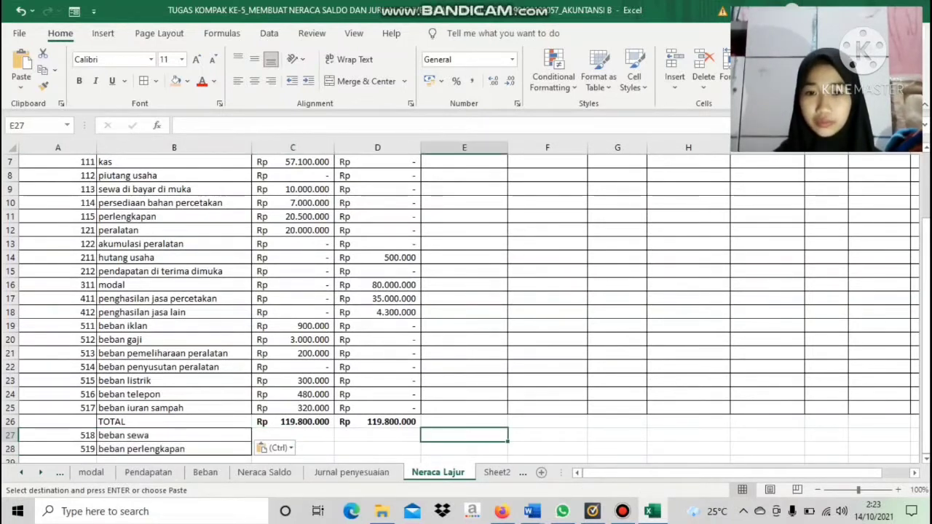
pyautogui.click(352, 472)
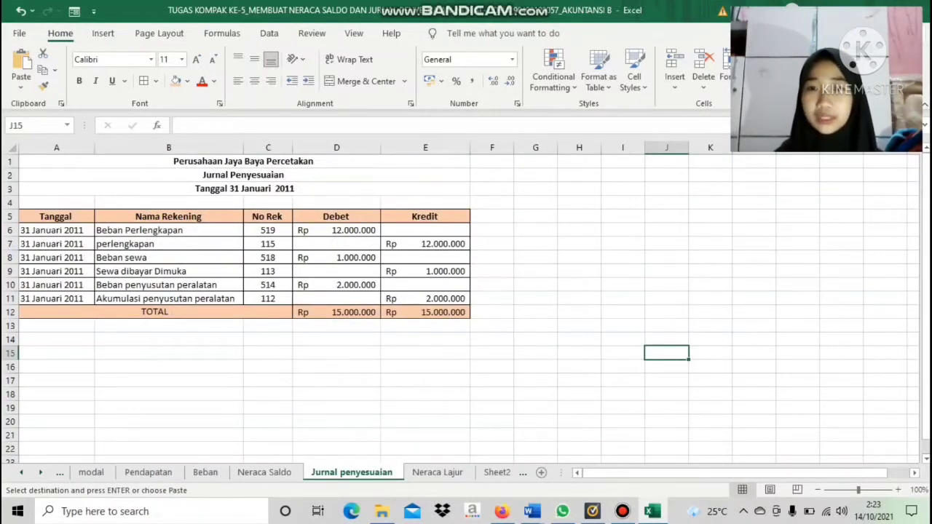
pyautogui.click(438, 472)
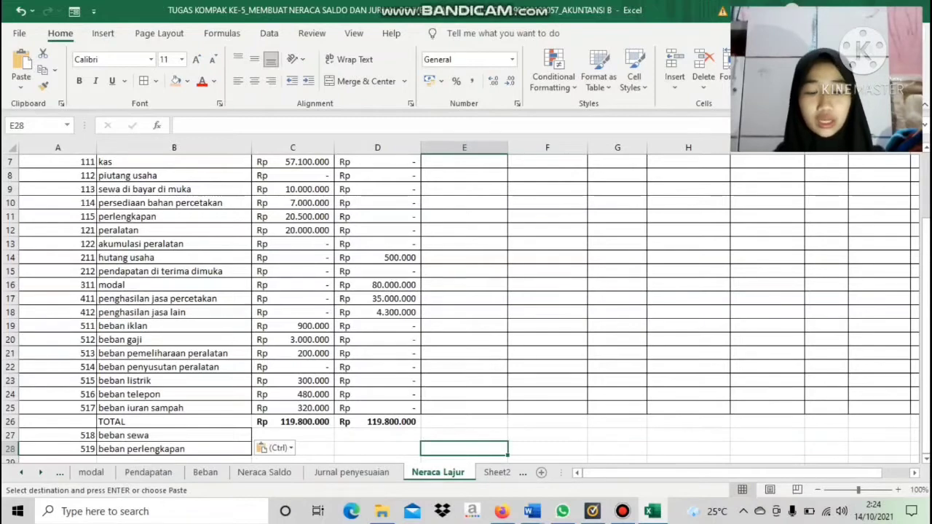
pyautogui.write('=')
pyautogui.click(352, 472)
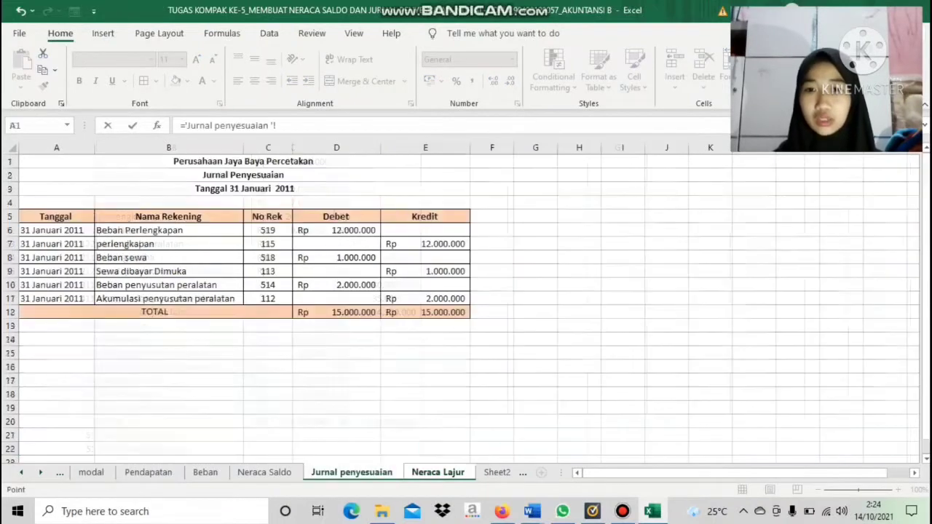
pyautogui.click(337, 244)
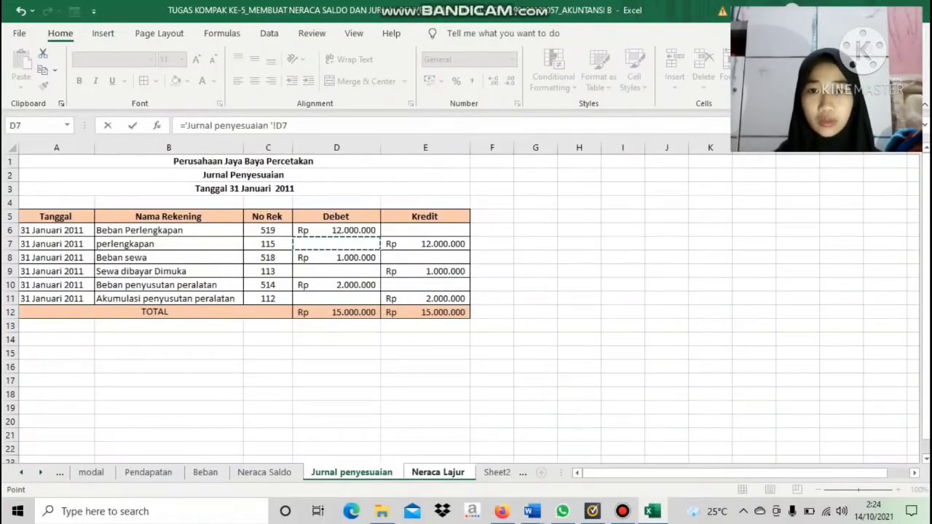
pyautogui.click(336, 230)
pyautogui.press('Return')
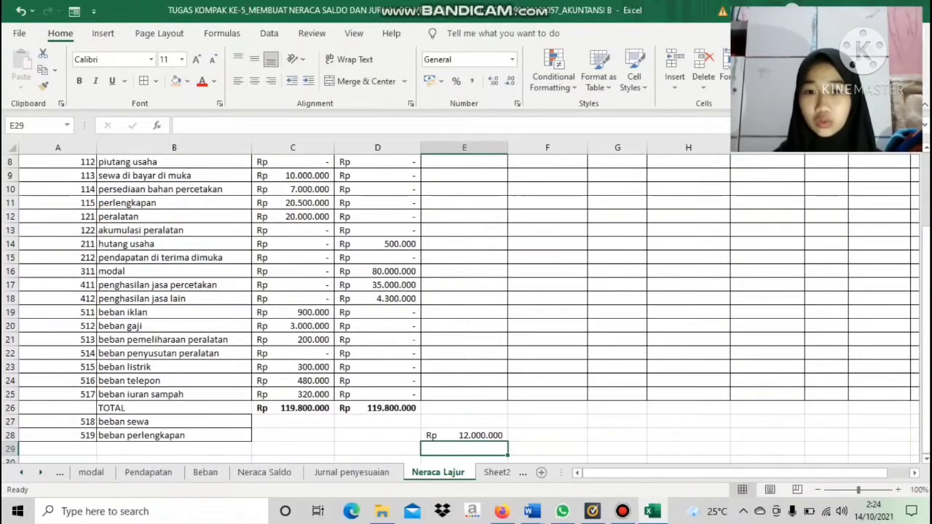
# Link the Penyesuaian Kredit of perlengkapan in F11 to the Kredit amount in cell E7 of the Jurnal penyesuaian sheet
pyautogui.click(350, 472)
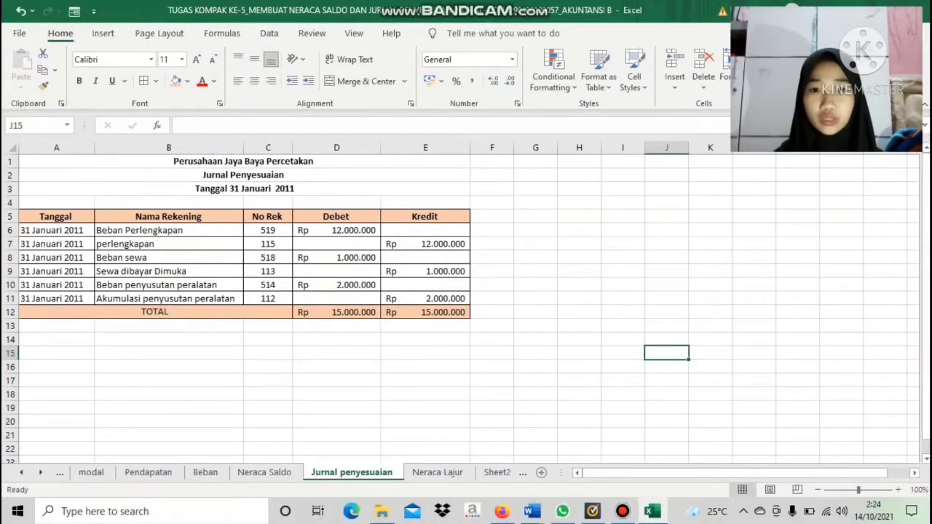
pyautogui.click(437, 472)
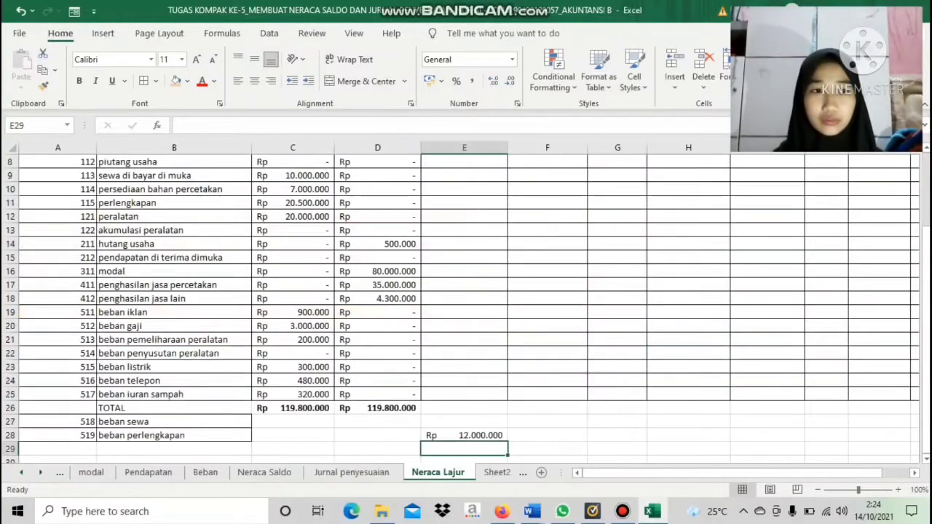
pyautogui.scroll(2, 466, 309)
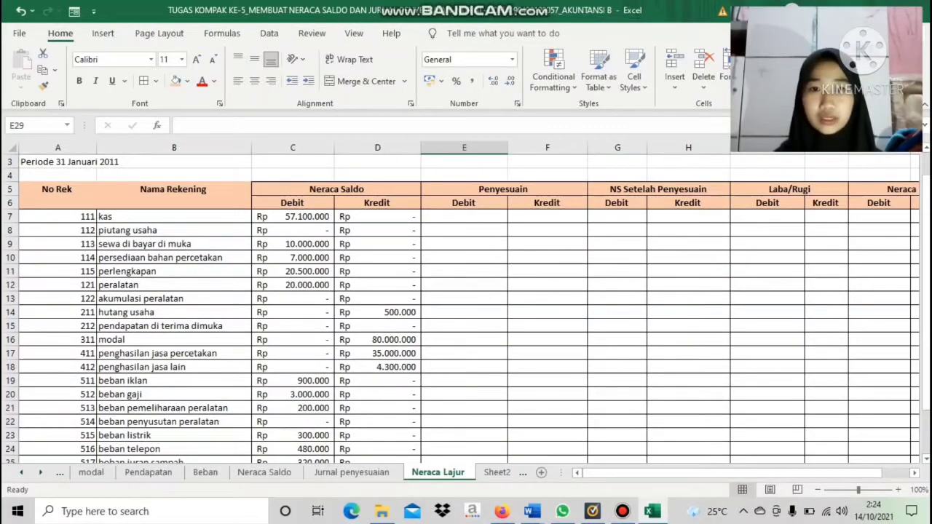
pyautogui.click(548, 272)
pyautogui.write('=')
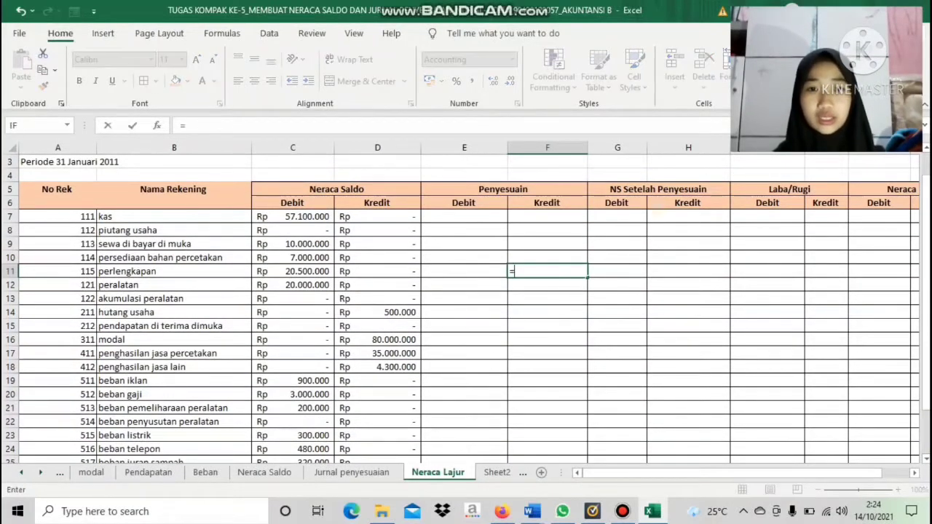
pyautogui.click(352, 472)
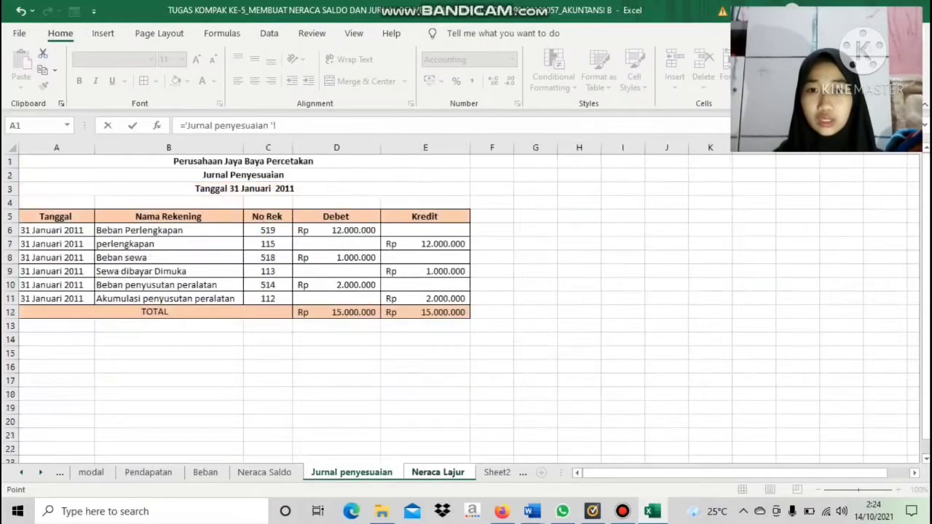
pyautogui.click(425, 244)
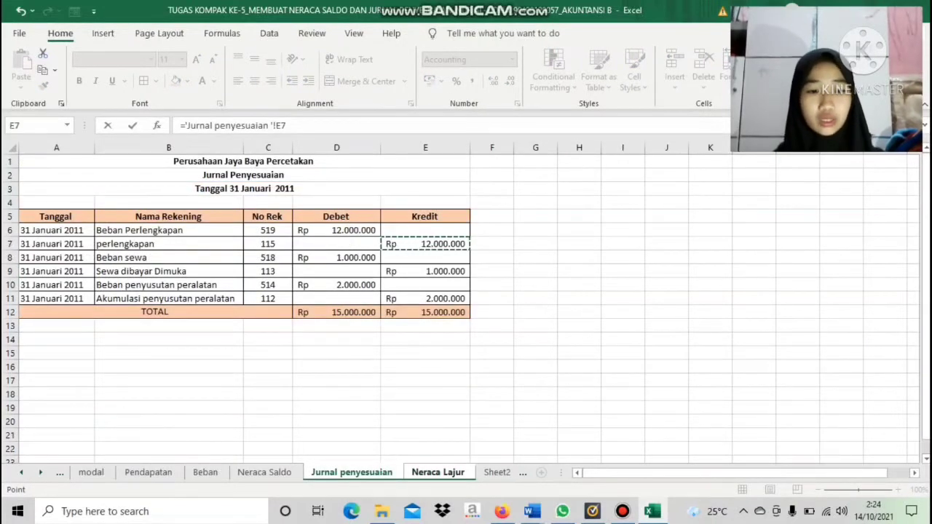
pyautogui.press('Return')
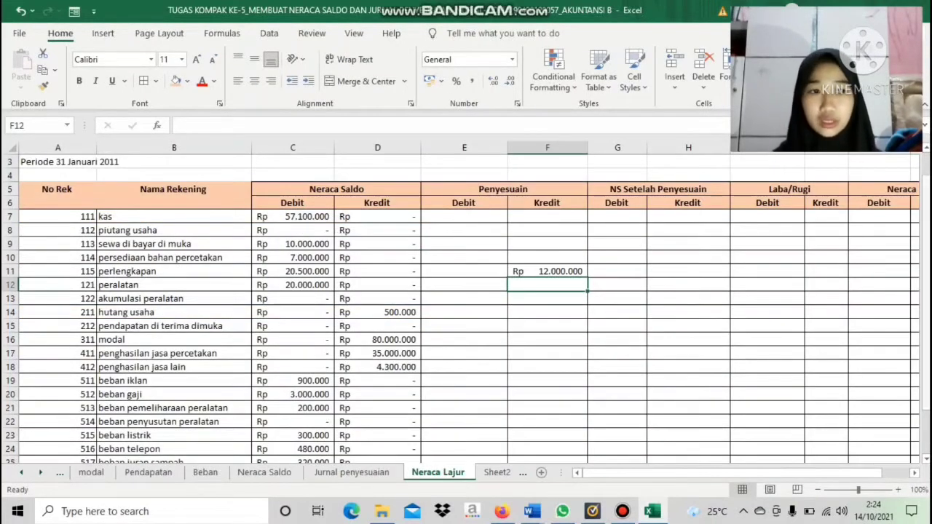
# Link the Penyesuaian Debit of beban sewa in E27 to its Debet amount in cell D8 of the Jurnal penyesuaian sheet
pyautogui.click(352, 472)
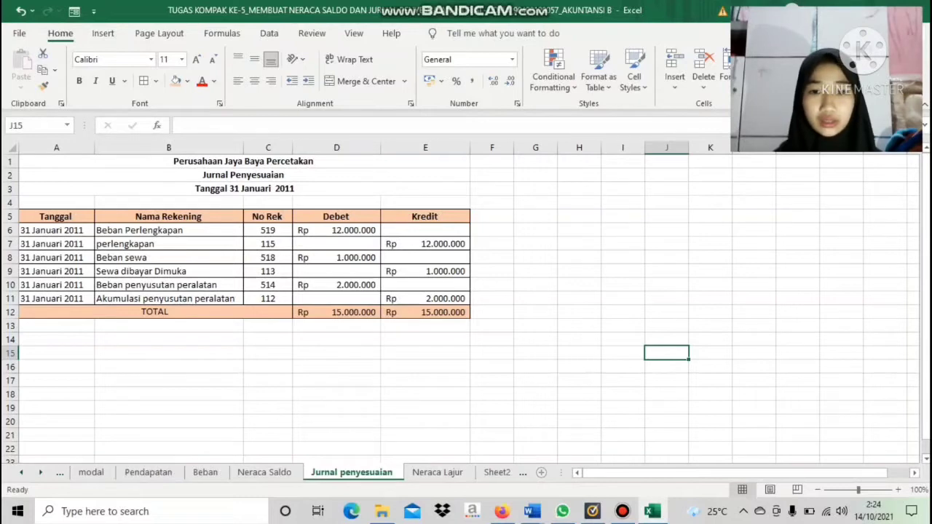
pyautogui.click(437, 472)
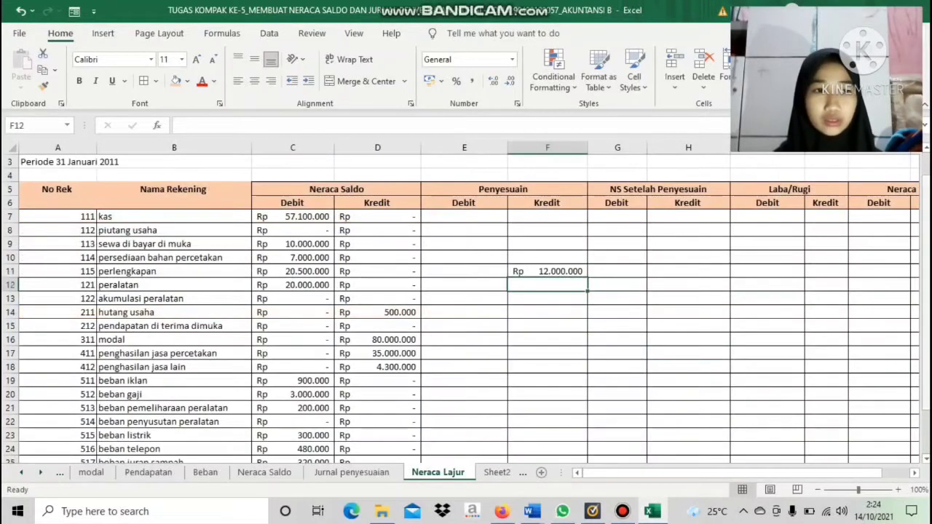
pyautogui.moveTo(926, 259); pyautogui.dragTo(926, 302)
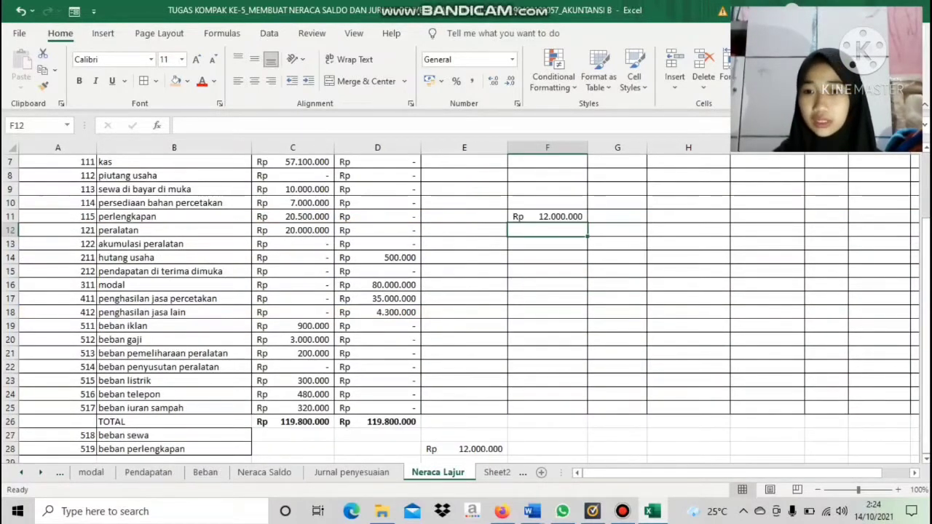
pyautogui.click(464, 435)
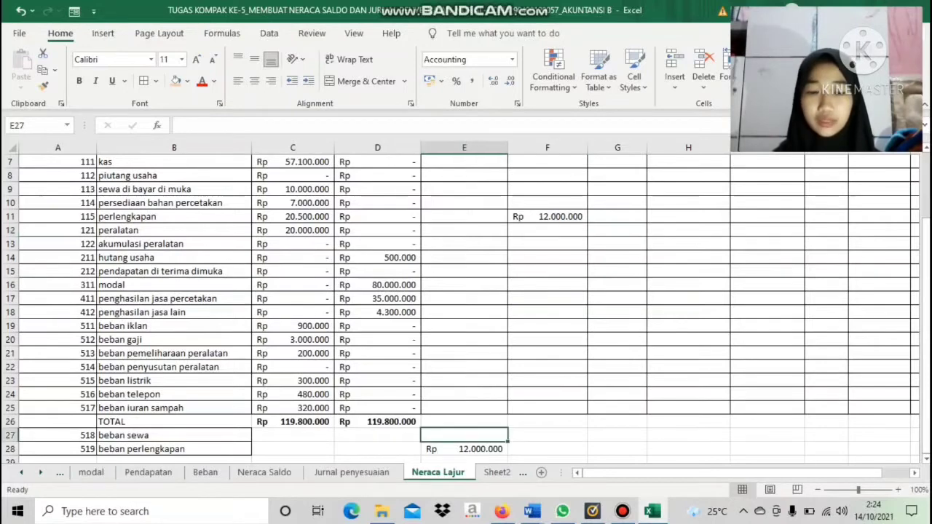
pyautogui.write('=')
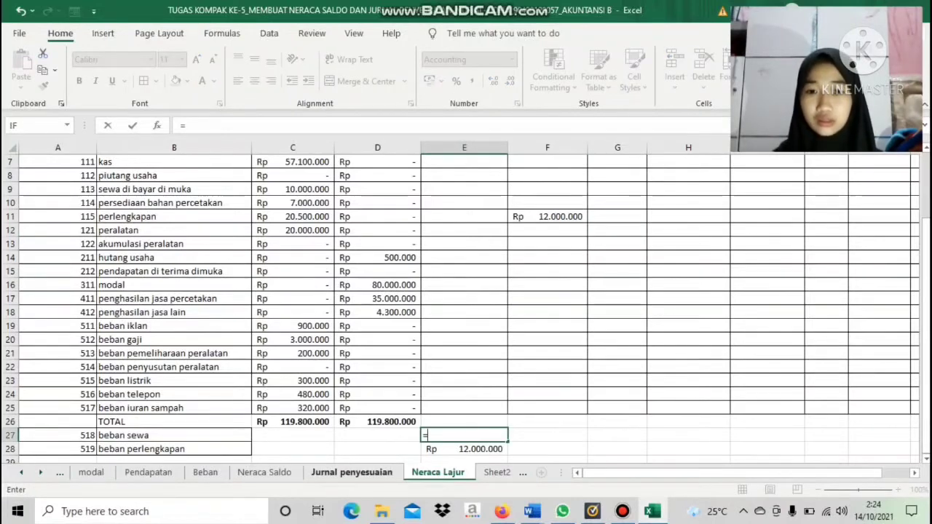
pyautogui.click(351, 472)
pyautogui.click(336, 257)
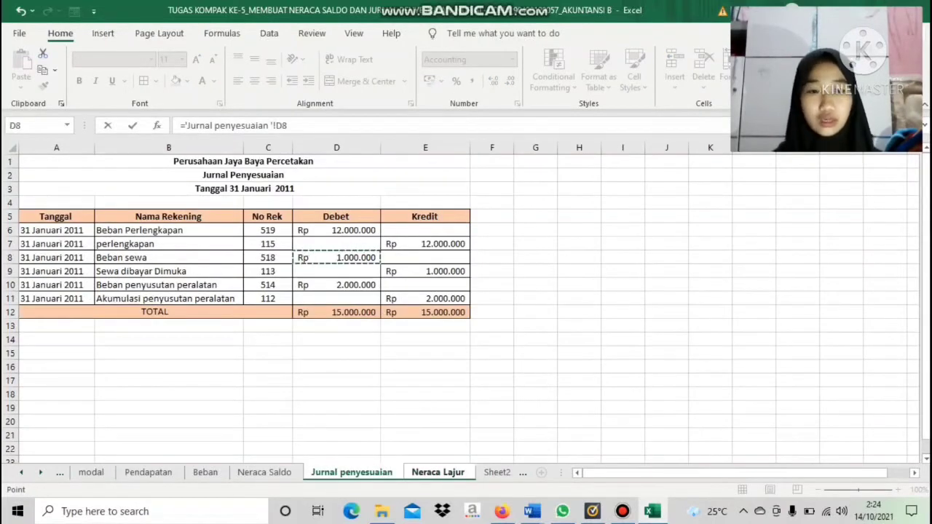
pyautogui.press('Return')
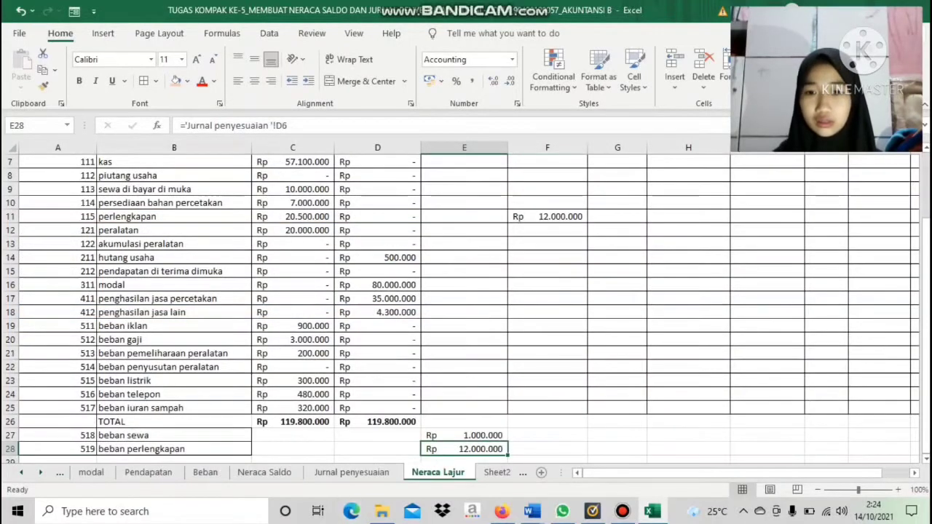
# Link the Penyesuaian Kredit of sewa di bayar di muka in F9 to cell E9 of the Jurnal penyesuaian sheet
pyautogui.click(352, 472)
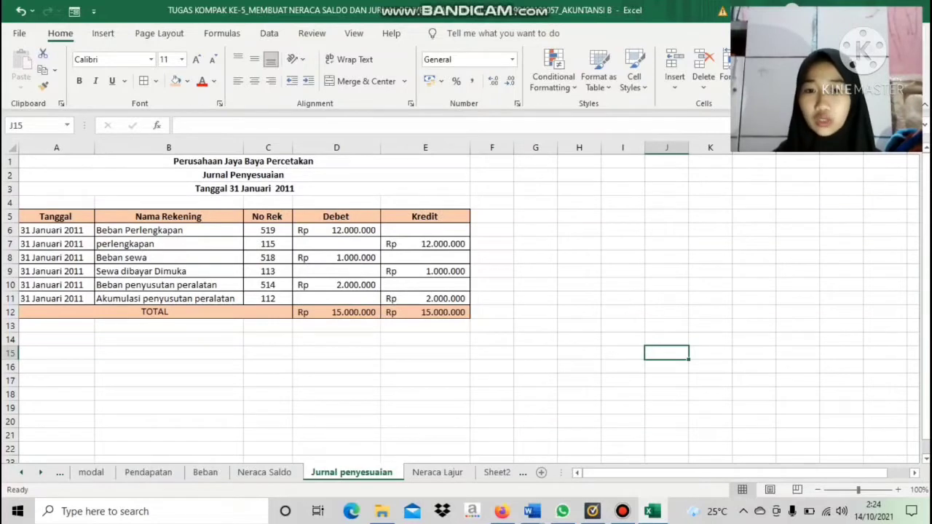
pyautogui.click(437, 471)
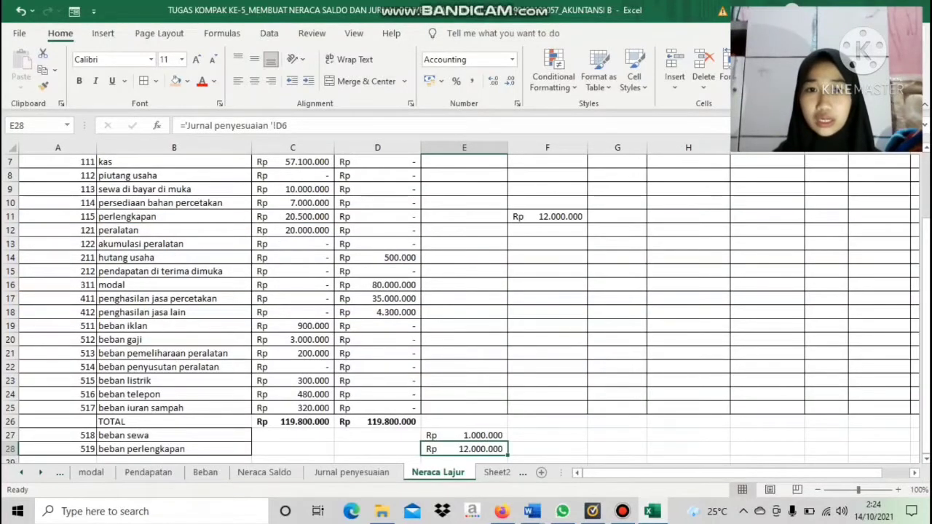
pyautogui.click(548, 189)
pyautogui.write('=')
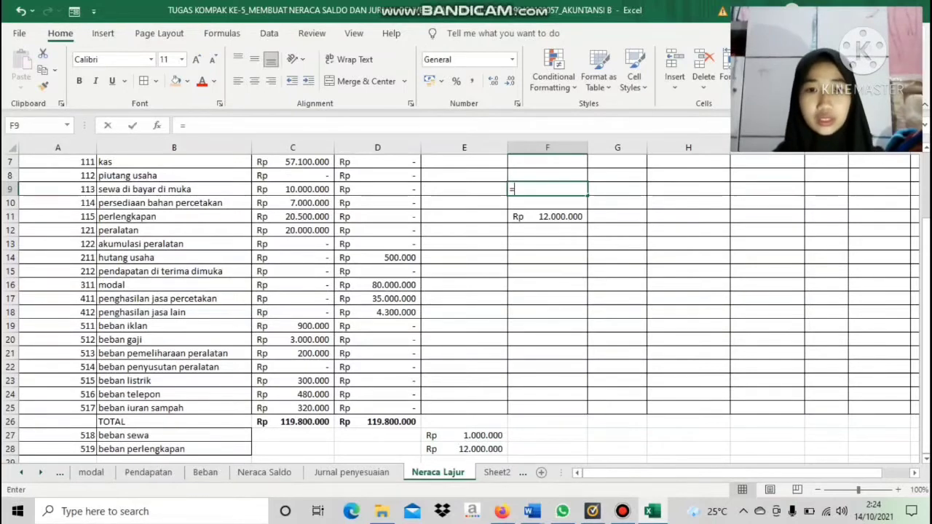
pyautogui.click(352, 472)
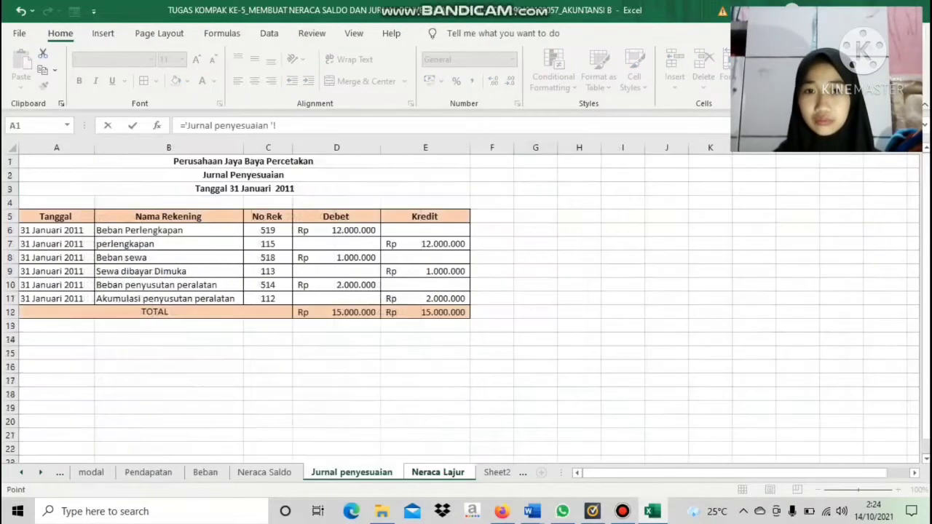
pyautogui.click(426, 271)
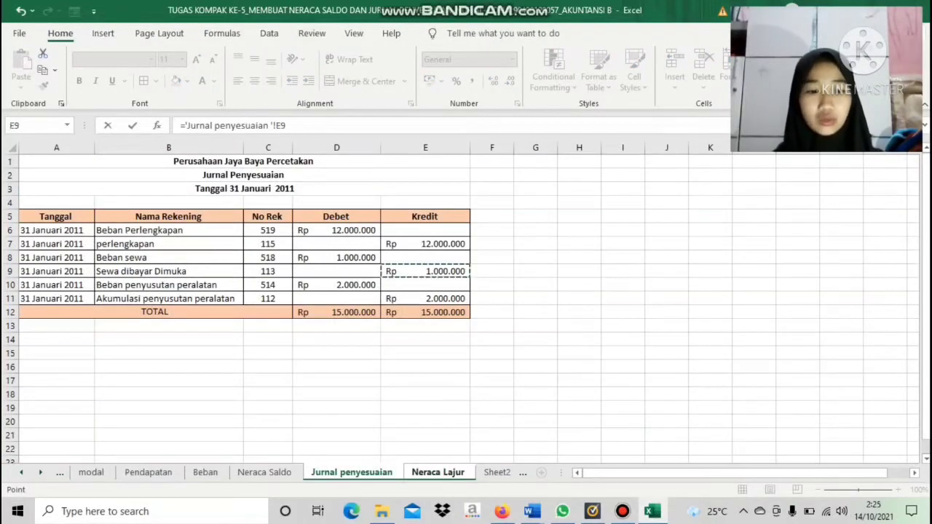
pyautogui.press('Return')
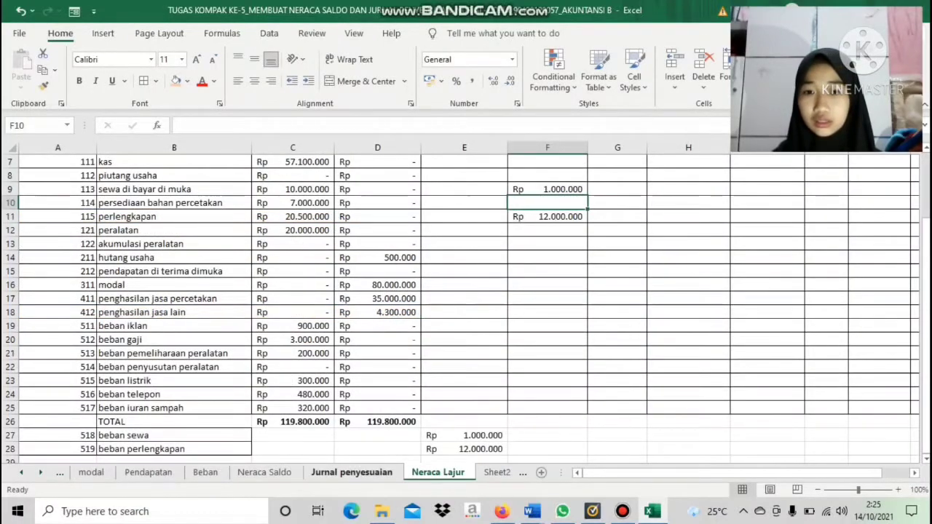
# Link the Penyesuaian Debit of beban penyusutan peralatan in E22 to cell D10 of the Jurnal penyesuaian sheet
pyautogui.click(352, 472)
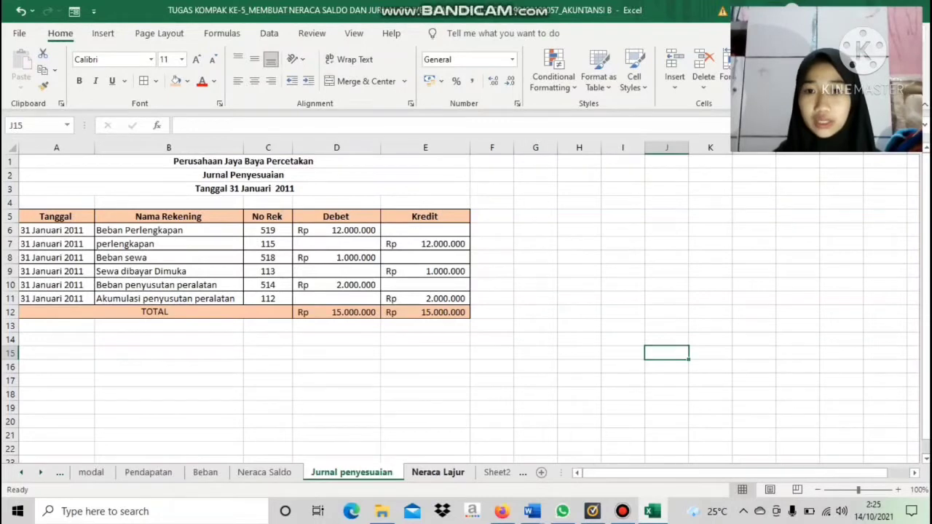
pyautogui.click(438, 472)
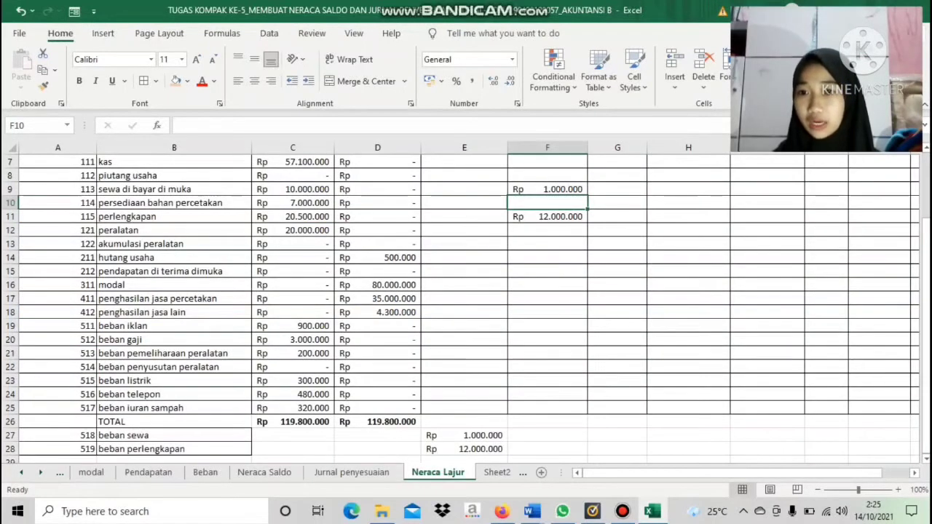
pyautogui.click(464, 367)
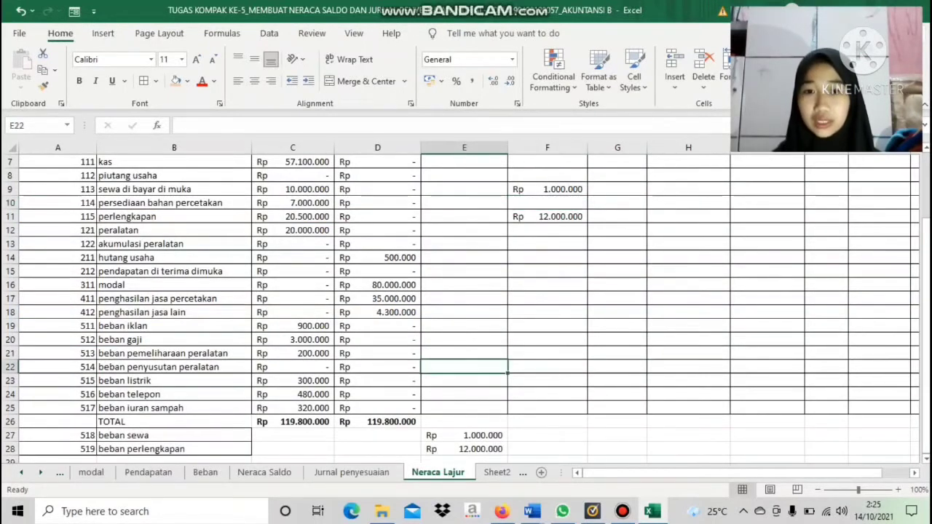
pyautogui.write('=')
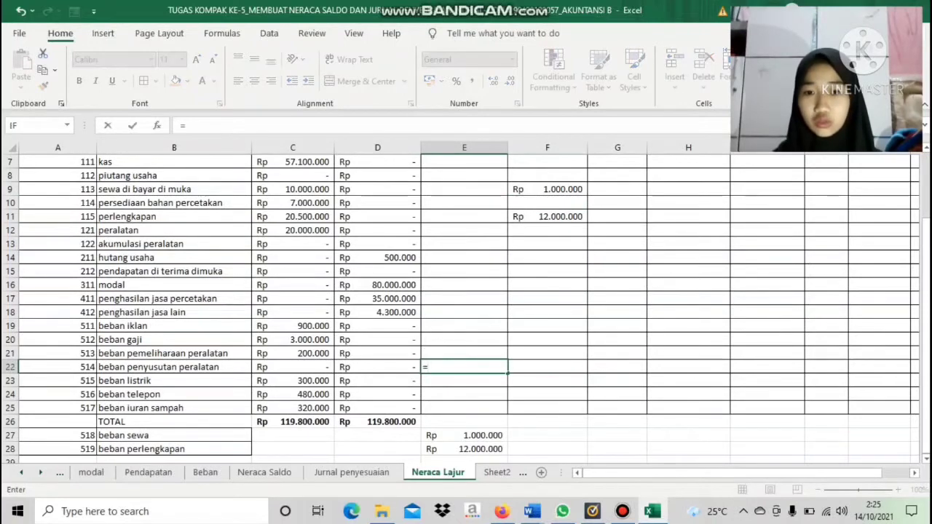
pyautogui.click(352, 473)
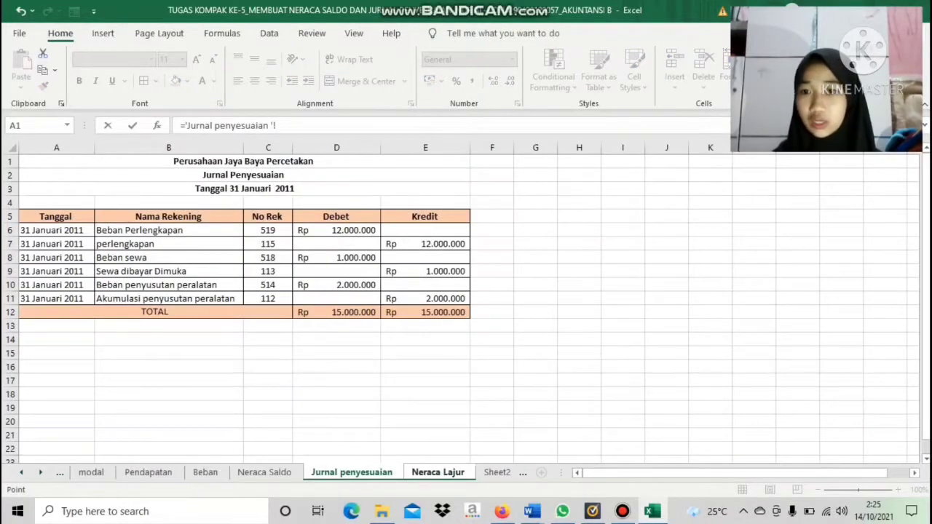
pyautogui.click(336, 299)
pyautogui.click(337, 286)
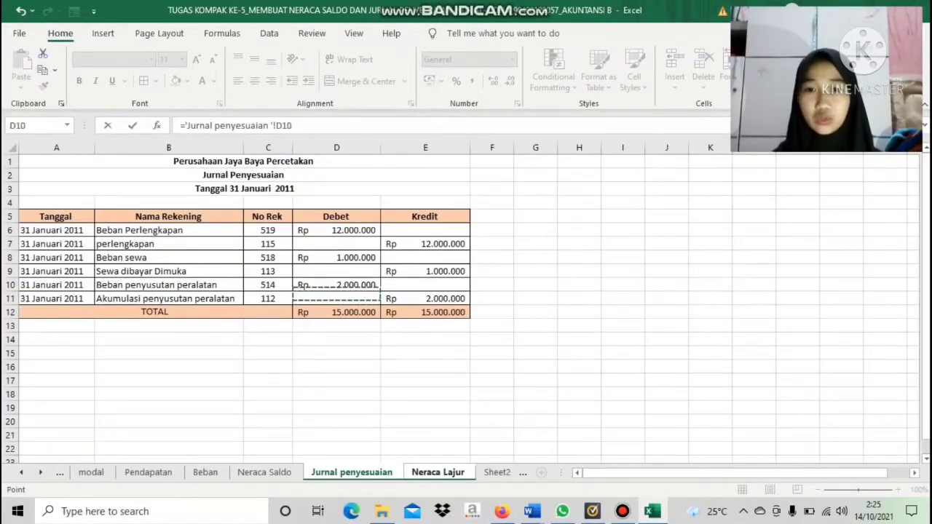
pyautogui.press('Return')
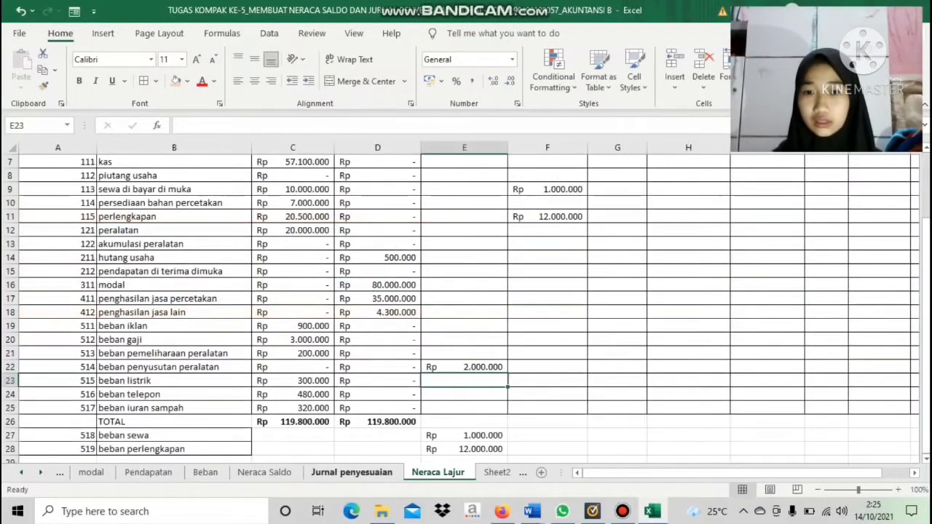
# Link the Penyesuaian Kredit of akumulasi peralatan in F13 to the Kredit amount in cell E11 of the Jurnal penyesuaian sheet
pyautogui.click(352, 473)
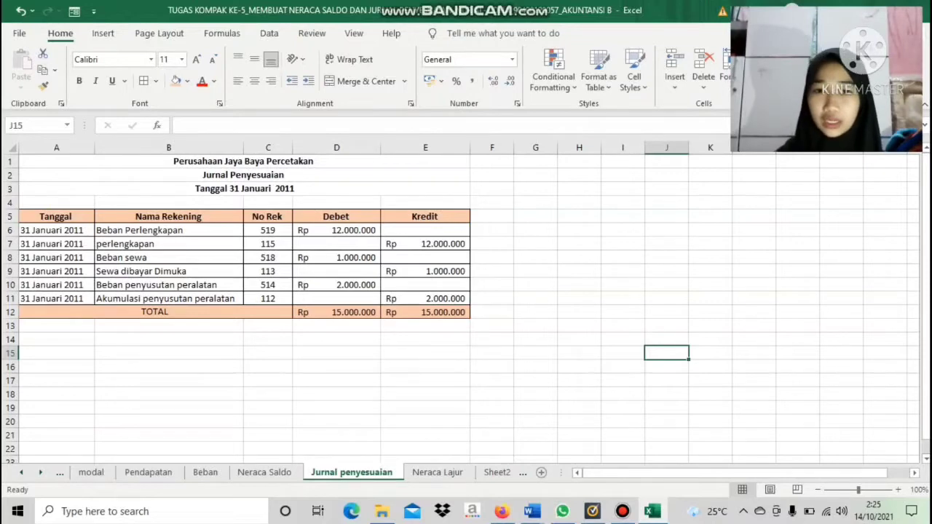
pyautogui.click(437, 472)
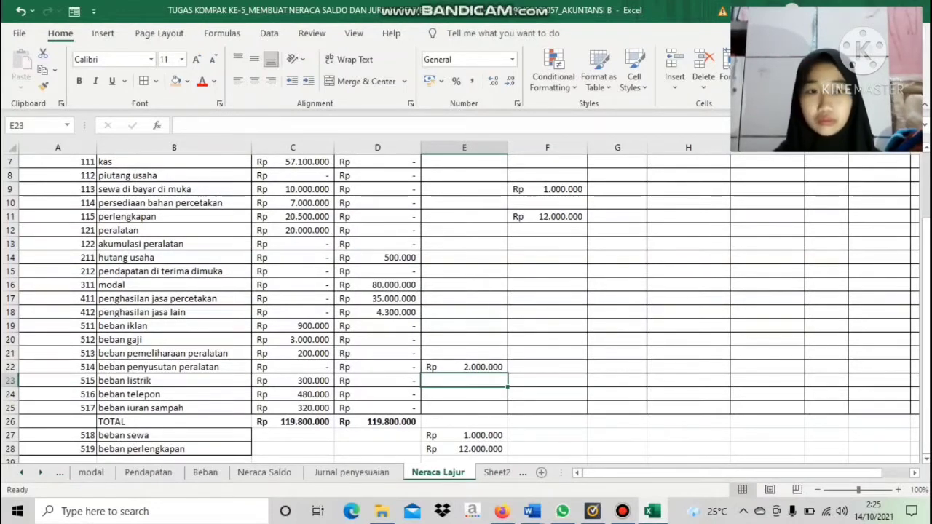
pyautogui.moveTo(926, 332); pyautogui.dragTo(926, 311)
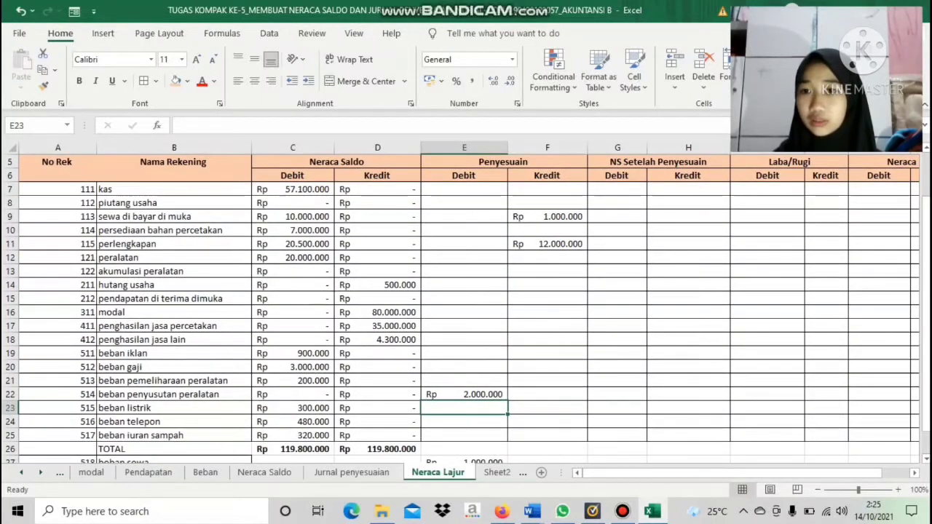
pyautogui.click(547, 271)
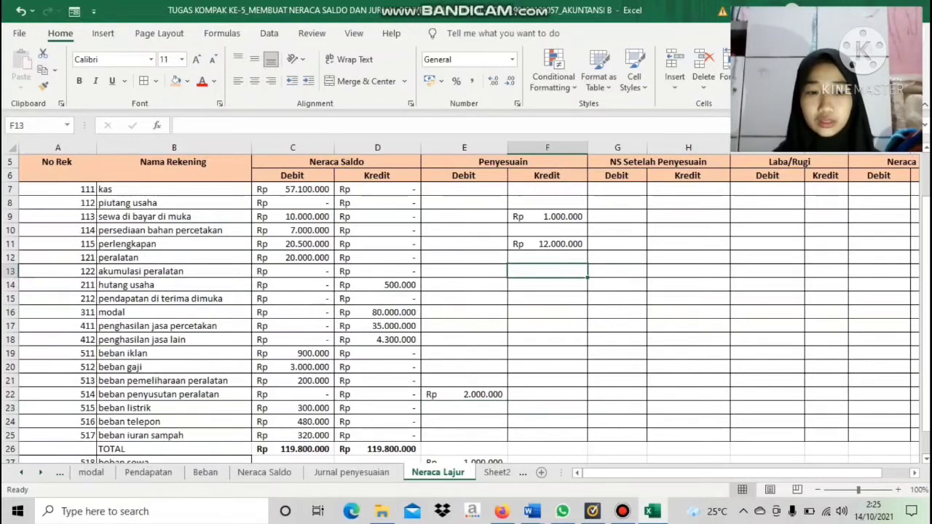
pyautogui.write('=')
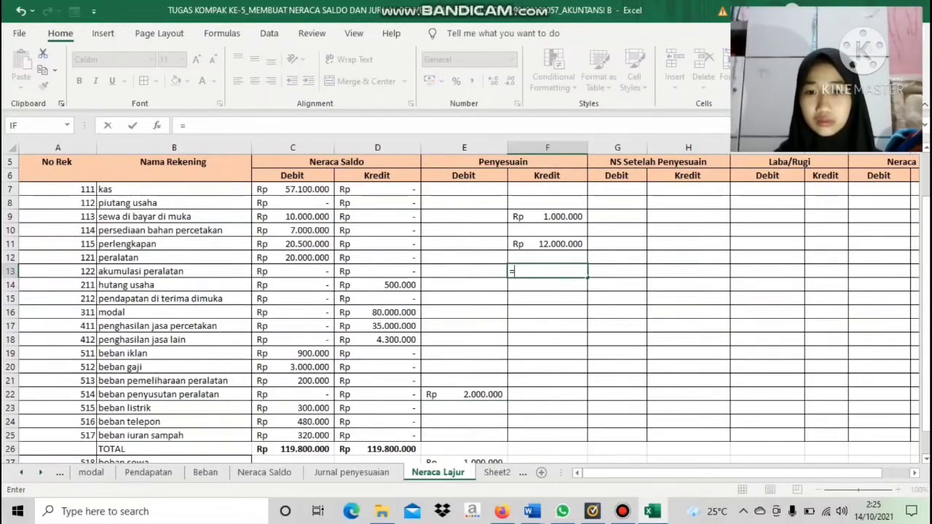
pyautogui.click(352, 472)
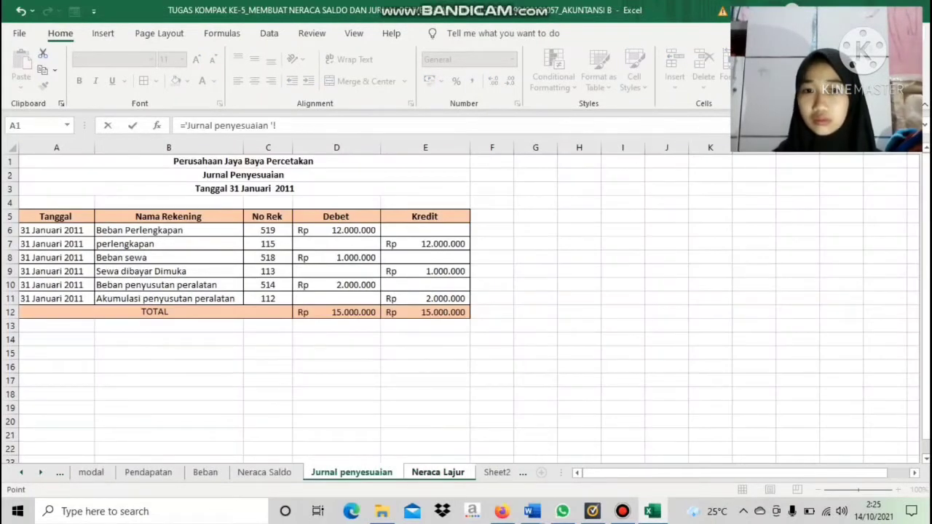
pyautogui.click(425, 299)
pyautogui.press('Return')
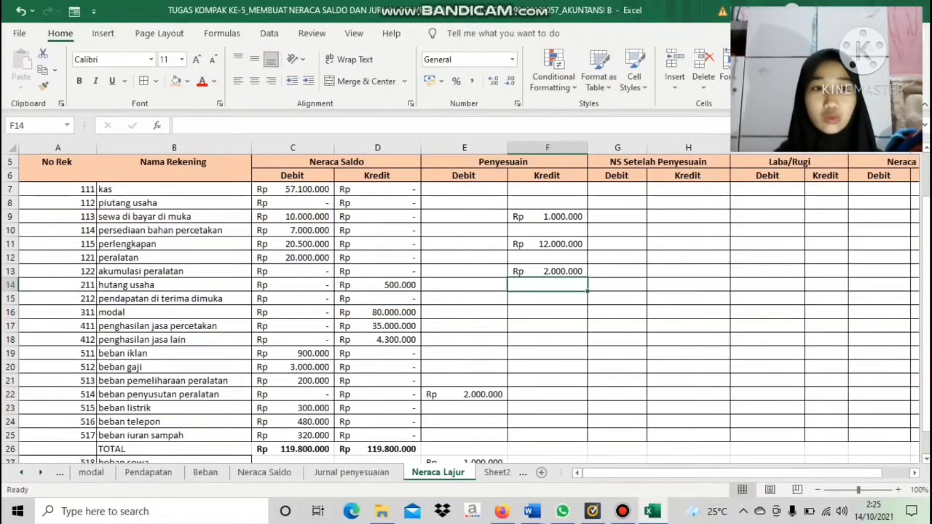
# Apply all borders to the TOTAL, beban sewa and beban perlengkapan rows across A26:L28
pyautogui.moveTo(926, 301); pyautogui.dragTo(925, 321)
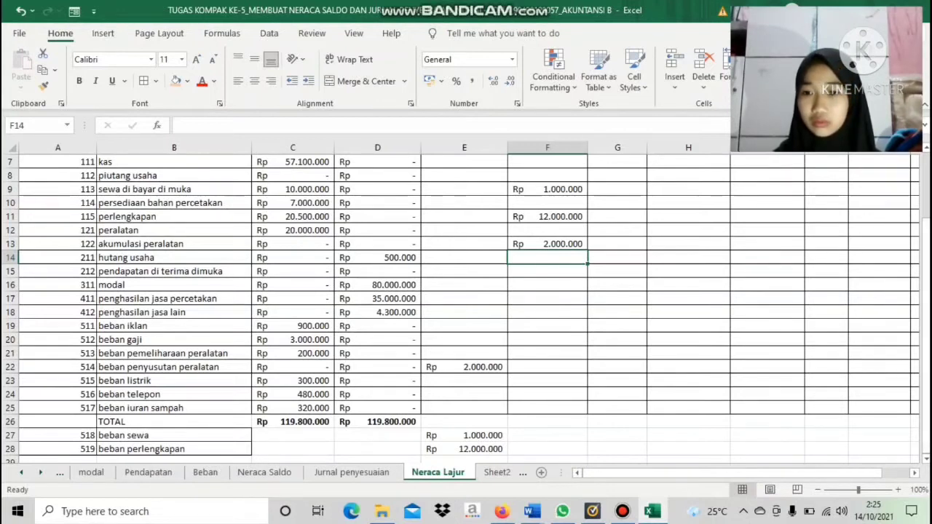
pyautogui.moveTo(58, 422); pyautogui.dragTo(722, 455)
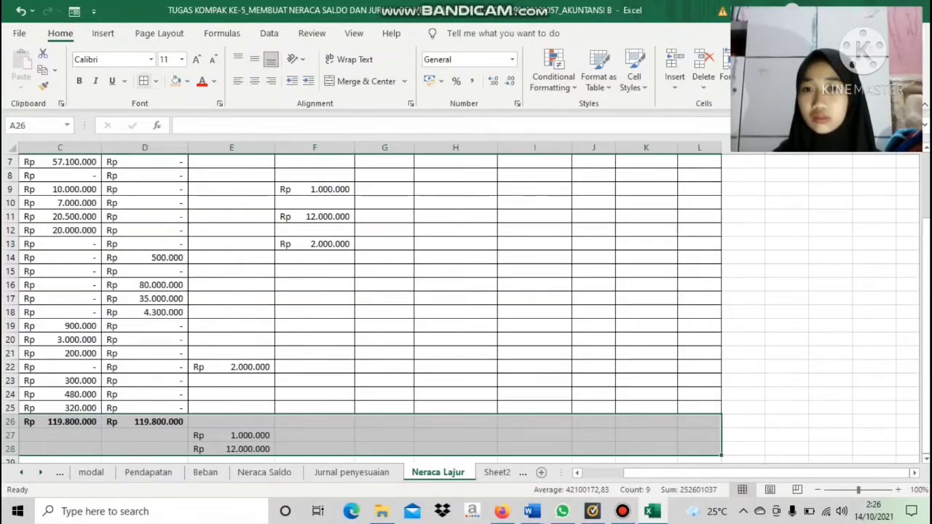
pyautogui.hscroll(-3, 466, 306)
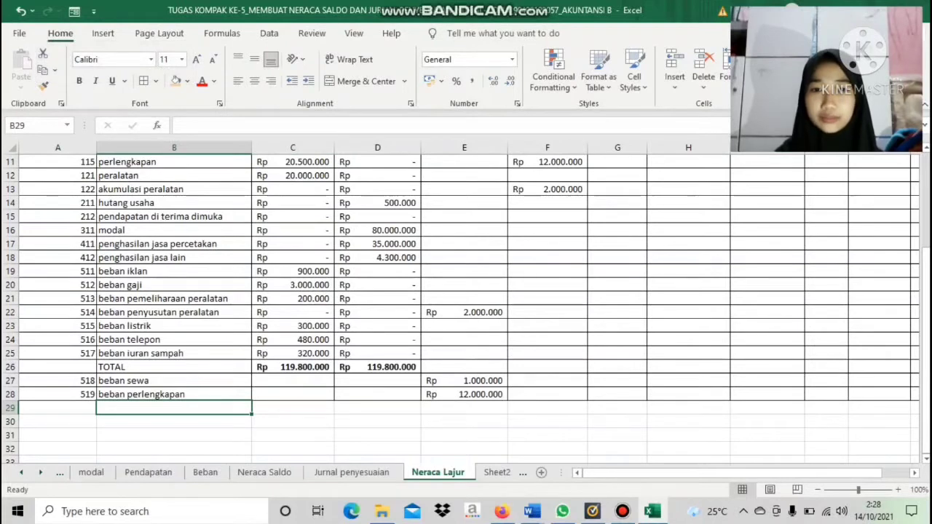
# Total the Penyesuaian Debit column in E29 with =SUM(E7:E28)
pyautogui.click(464, 409)
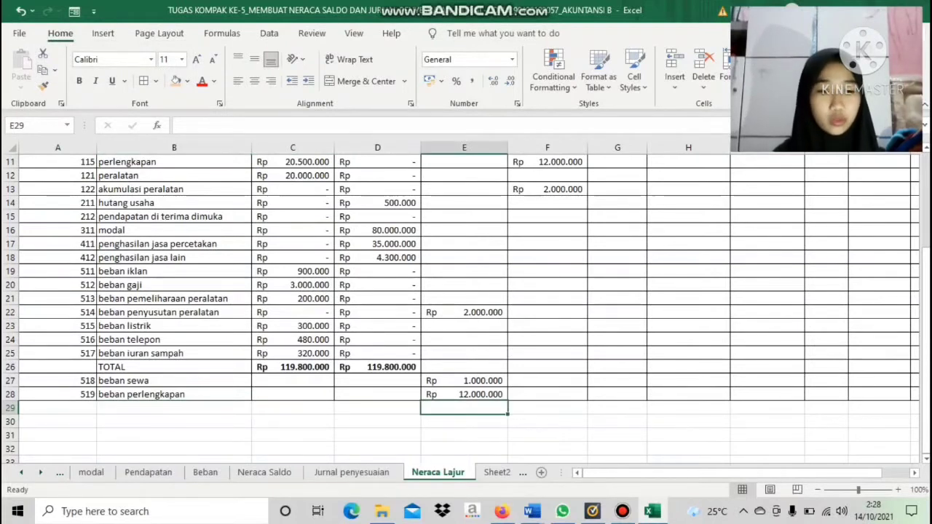
pyautogui.write('=SUM')
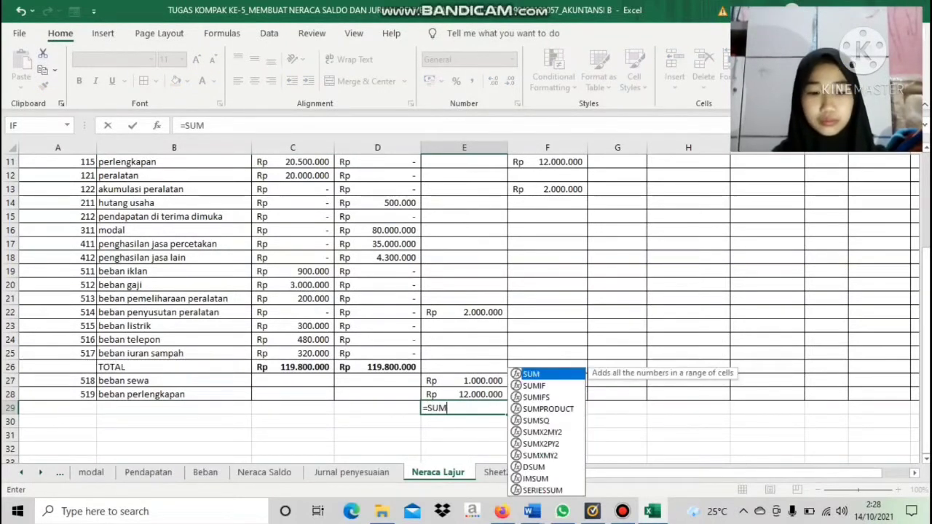
pyautogui.write('(')
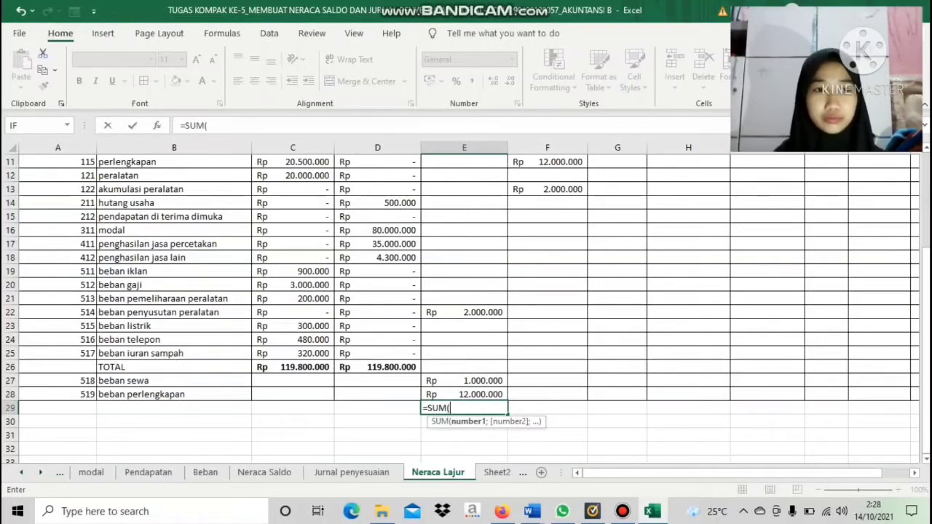
pyautogui.scroll(3, 466, 306)
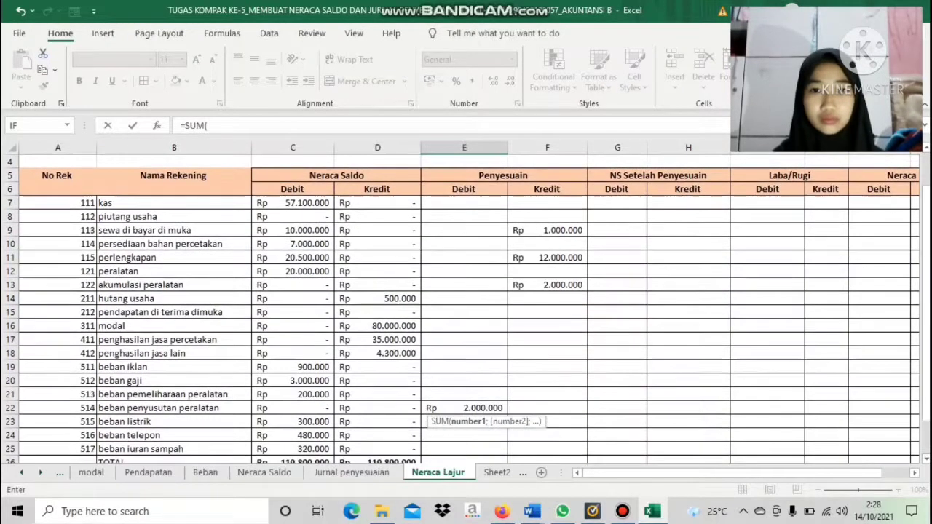
pyautogui.moveTo(464, 202); pyautogui.dragTo(501, 437)
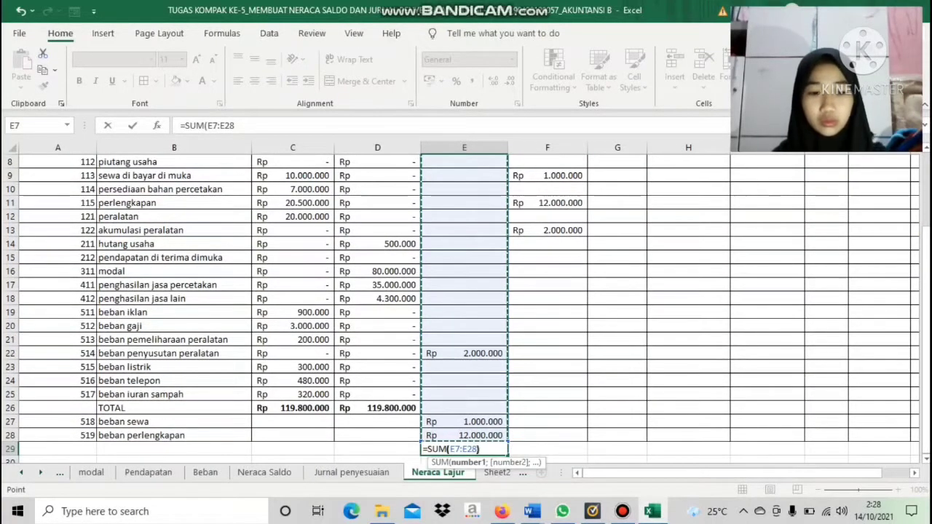
pyautogui.write(')')
pyautogui.press('Return')
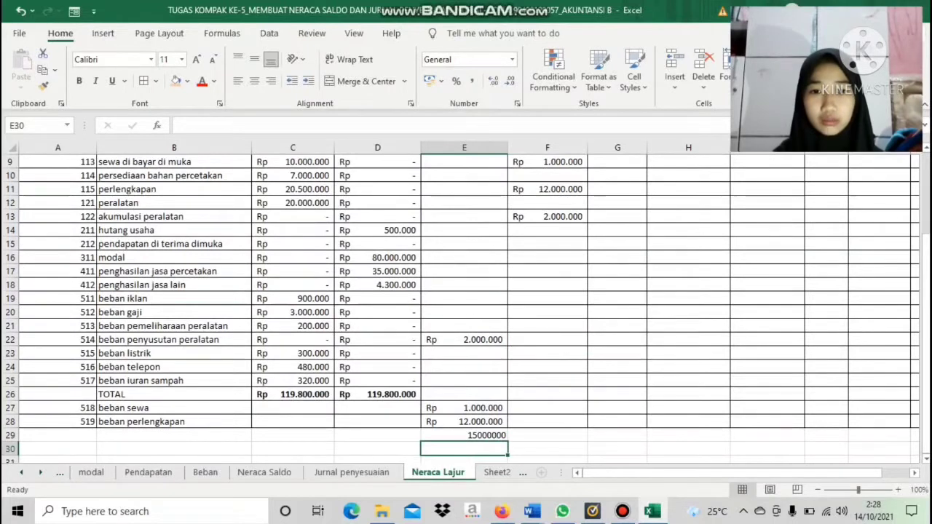
# Copy the Debit total formula from E29 to F29 and format both totals as Accounting
pyautogui.press('Up')
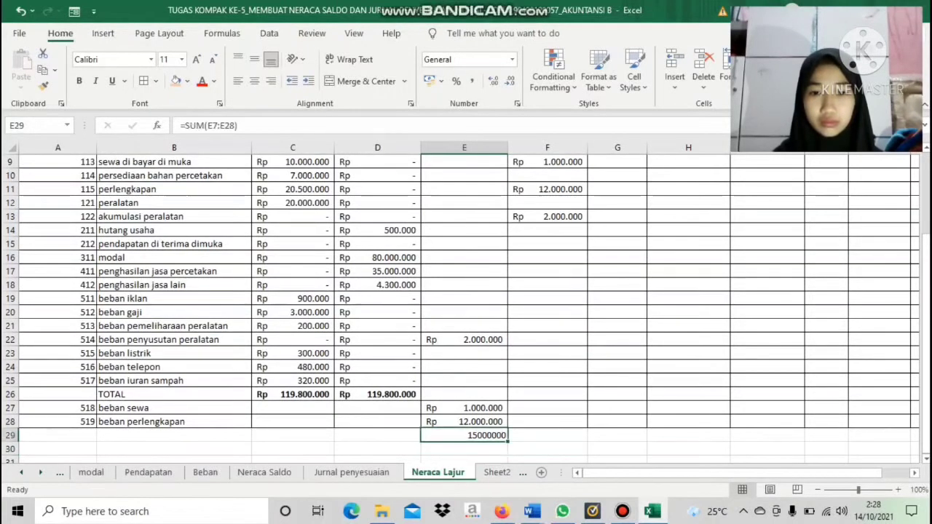
pyautogui.moveTo(509, 440); pyautogui.dragTo(587, 440)
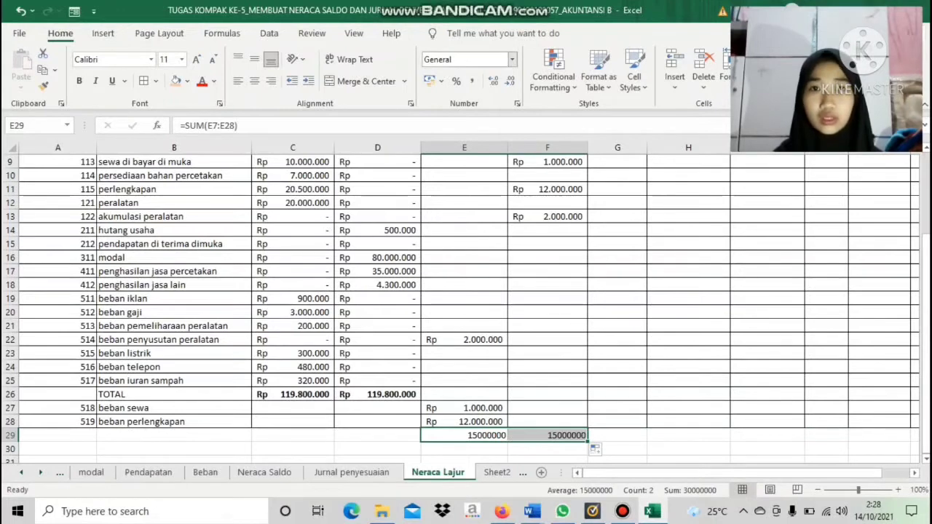
pyautogui.click(512, 59)
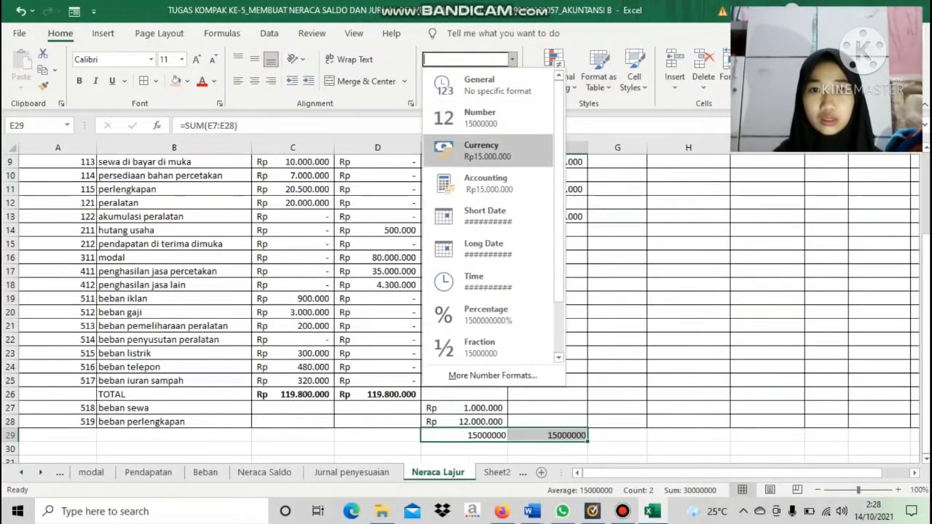
pyautogui.click(488, 184)
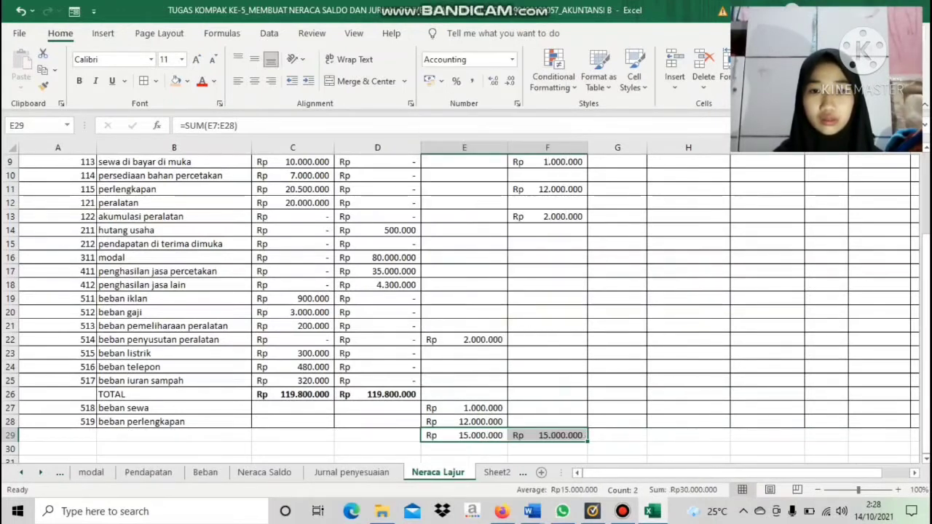
# Make the Penyesuaian totals in E29:F29 bold and apply all borders across A29:L29
pyautogui.click(378, 435)
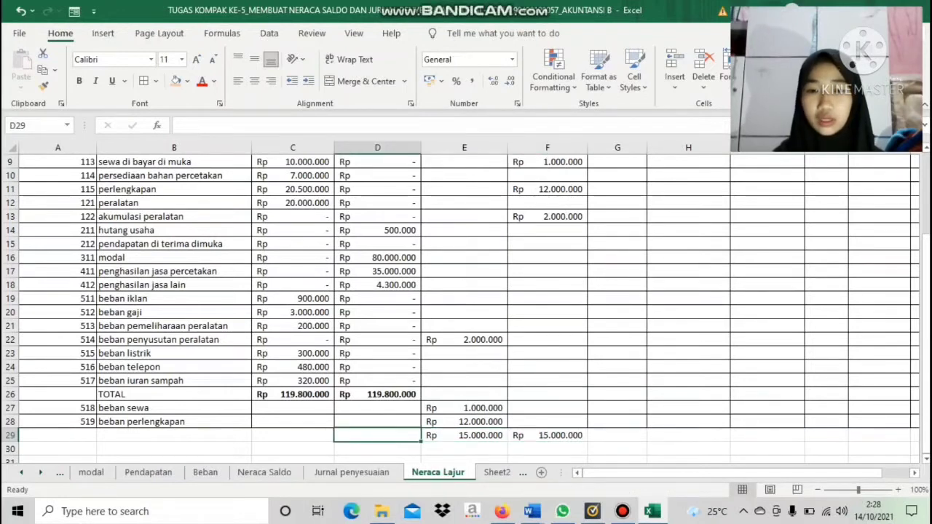
pyautogui.click(464, 435)
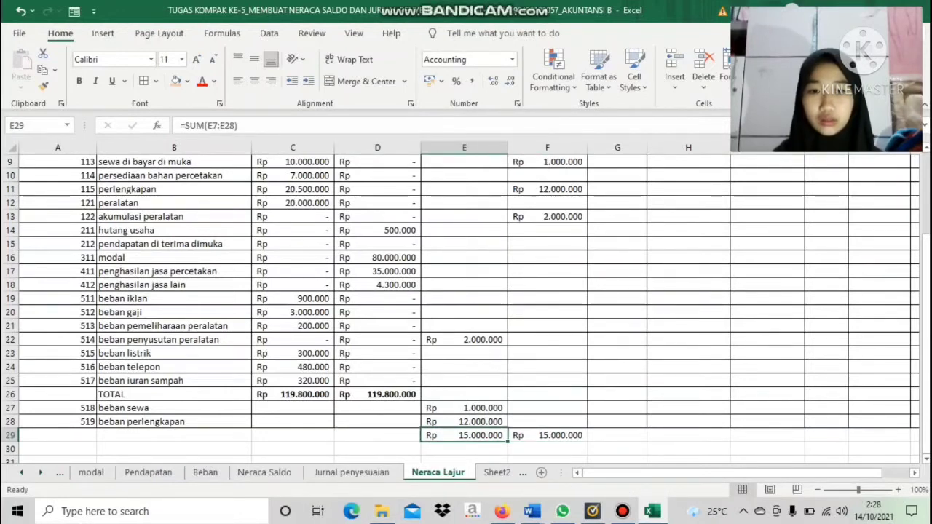
pyautogui.moveTo(464, 436); pyautogui.dragTo(547, 435)
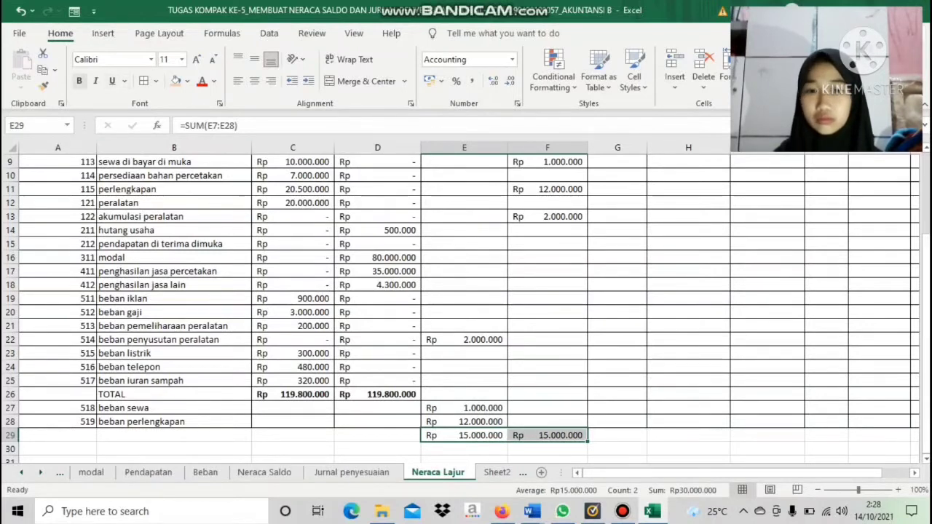
pyautogui.click(79, 82)
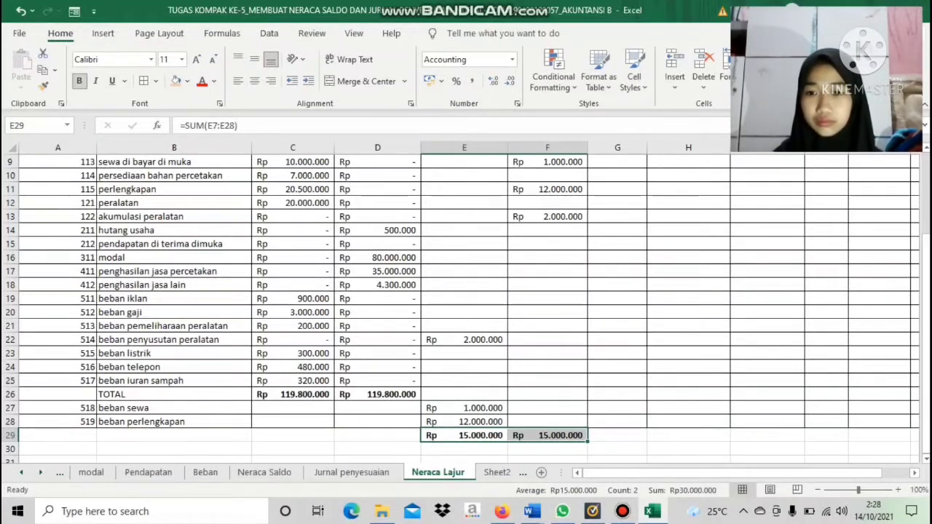
pyautogui.moveTo(57, 436); pyautogui.dragTo(720, 439)
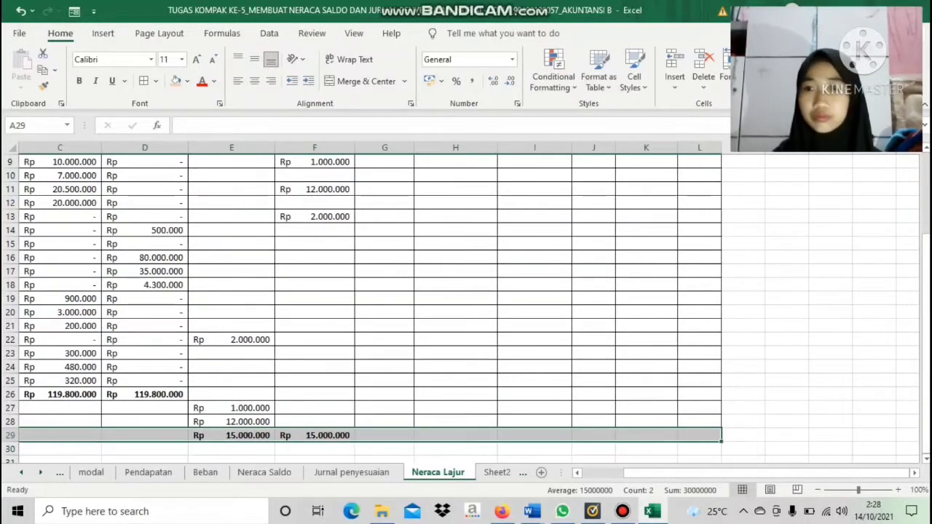
pyautogui.hscroll(-3, 466, 299)
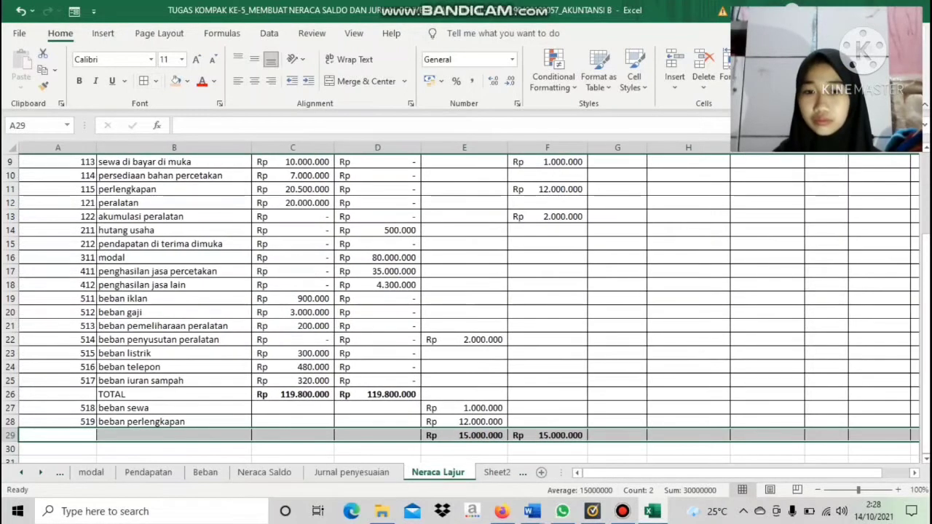
# Apply a double underline to the Neraca Saldo totals in C26:D26 and the Penyesuaian totals in E29:F29
pyautogui.click(293, 394)
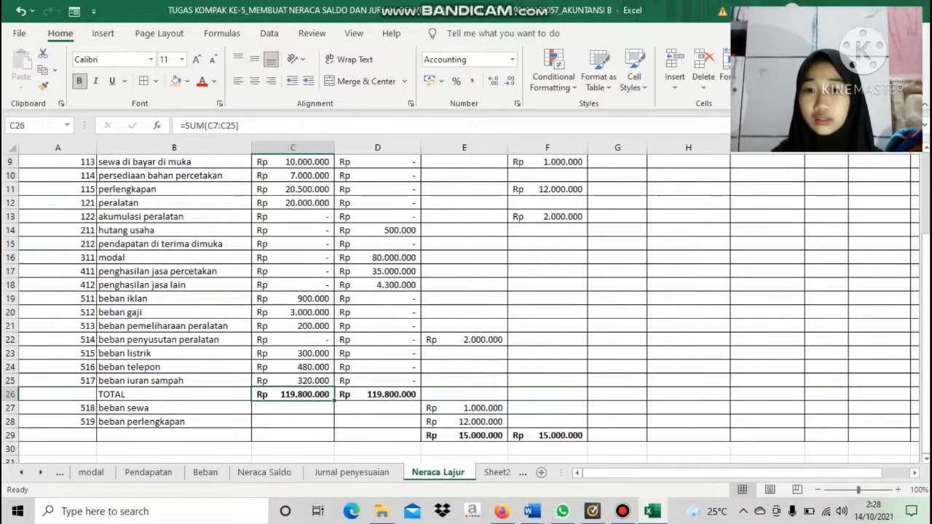
pyautogui.moveTo(293, 394); pyautogui.dragTo(379, 396)
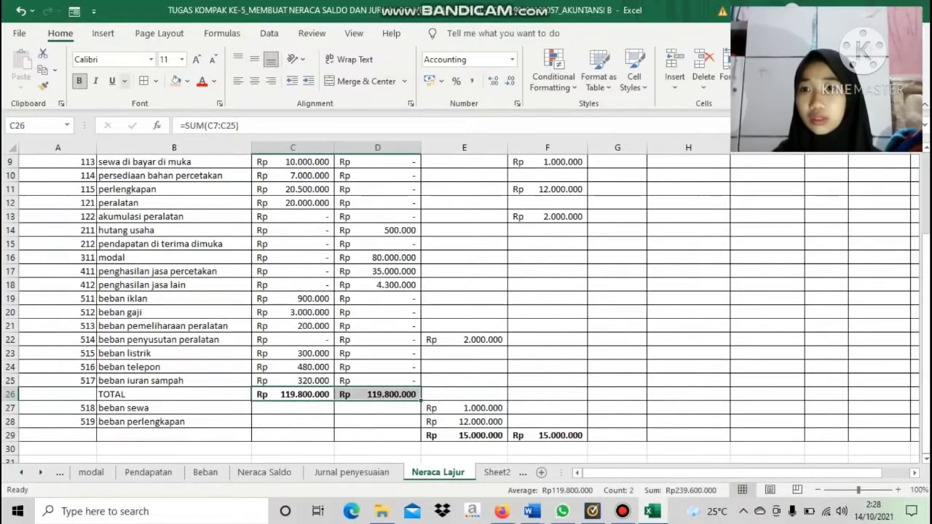
pyautogui.click(124, 81)
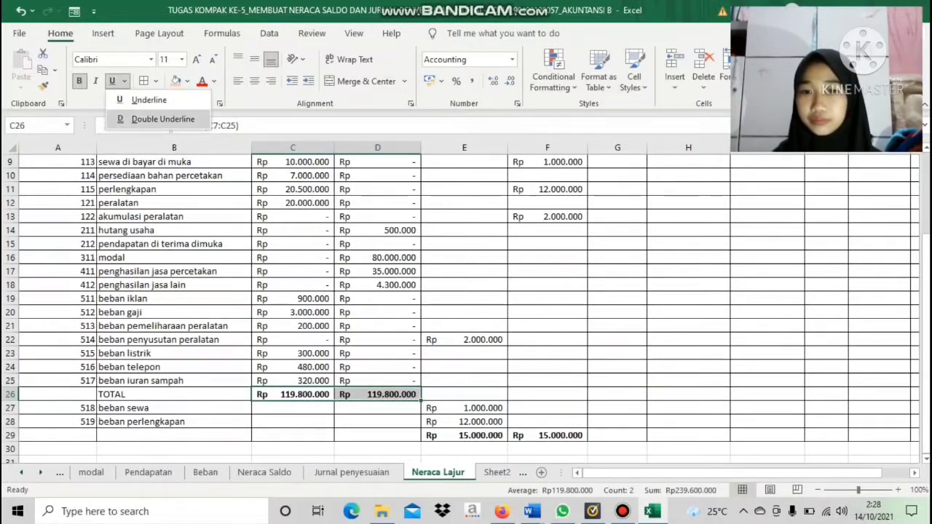
pyautogui.click(146, 119)
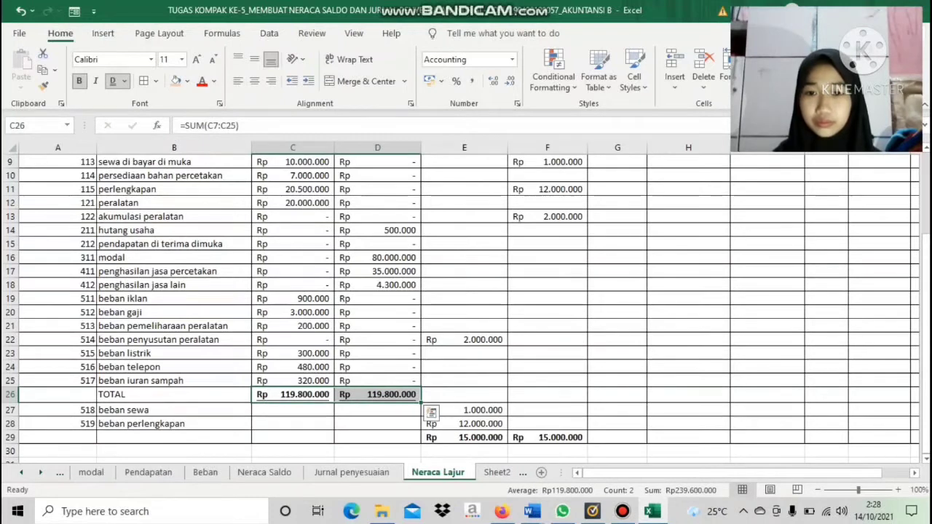
pyautogui.click(464, 452)
pyautogui.moveTo(465, 438); pyautogui.dragTo(547, 438)
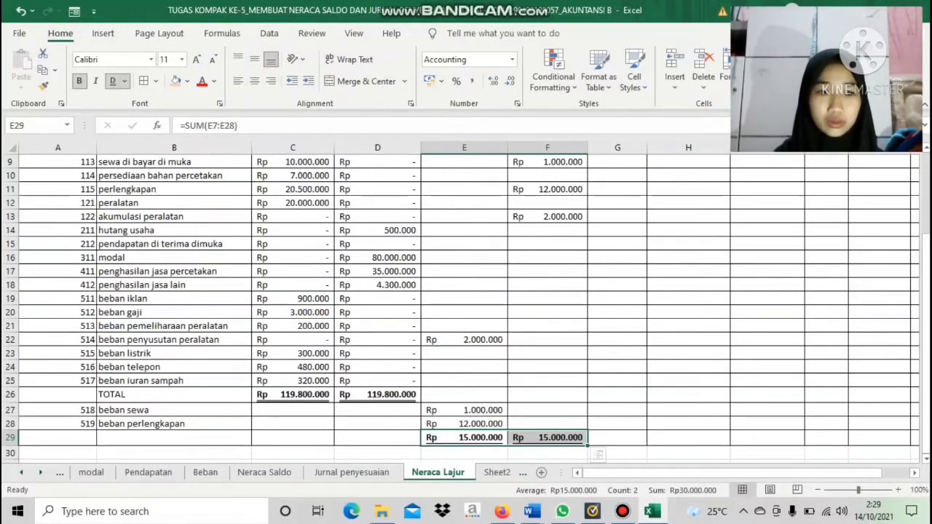
# Link kas in NS Setelah Penyesuaian Debit G7 to C7 and widen column G to fit the amount
pyautogui.moveTo(927, 340); pyautogui.dragTo(927, 259)
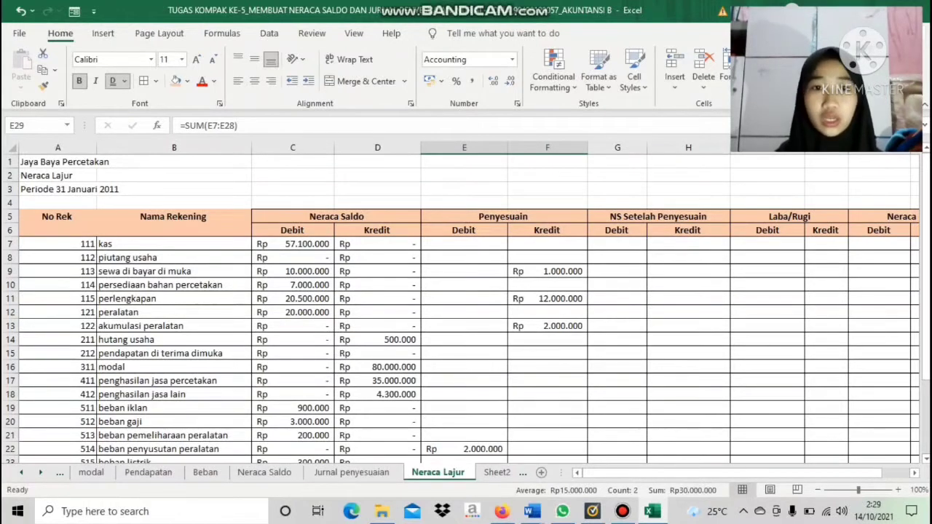
pyautogui.click(617, 244)
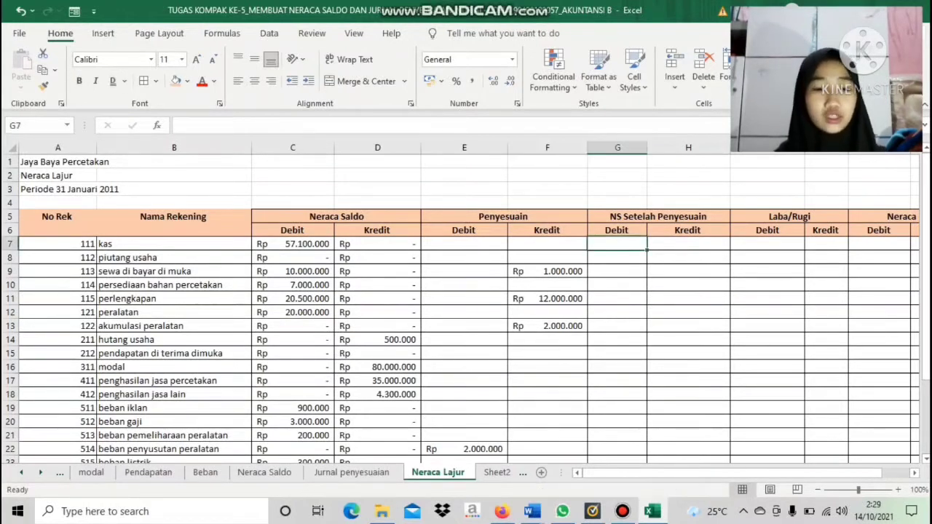
pyautogui.write('=')
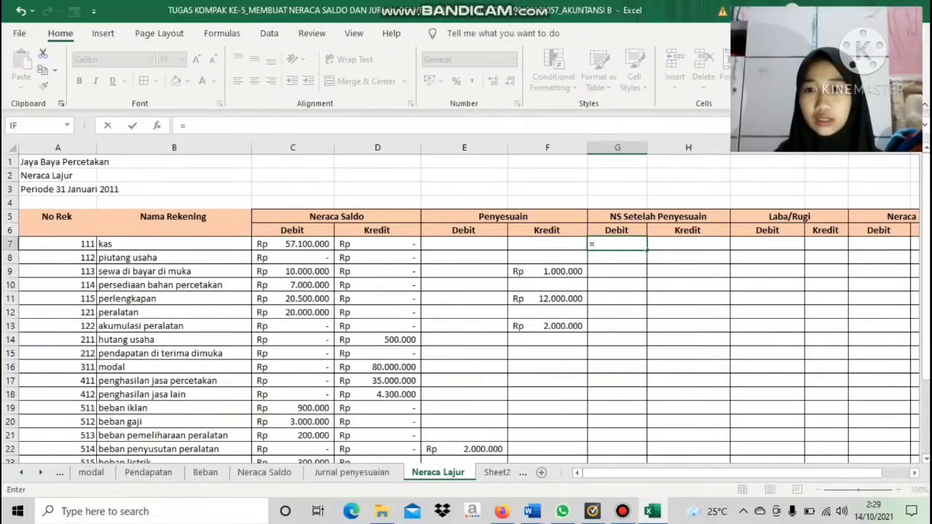
pyautogui.click(292, 244)
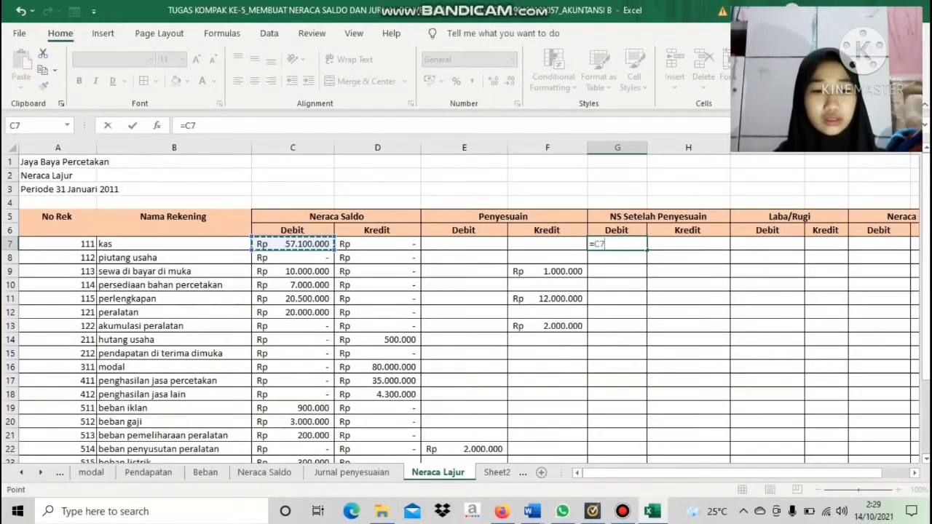
pyautogui.press('Return')
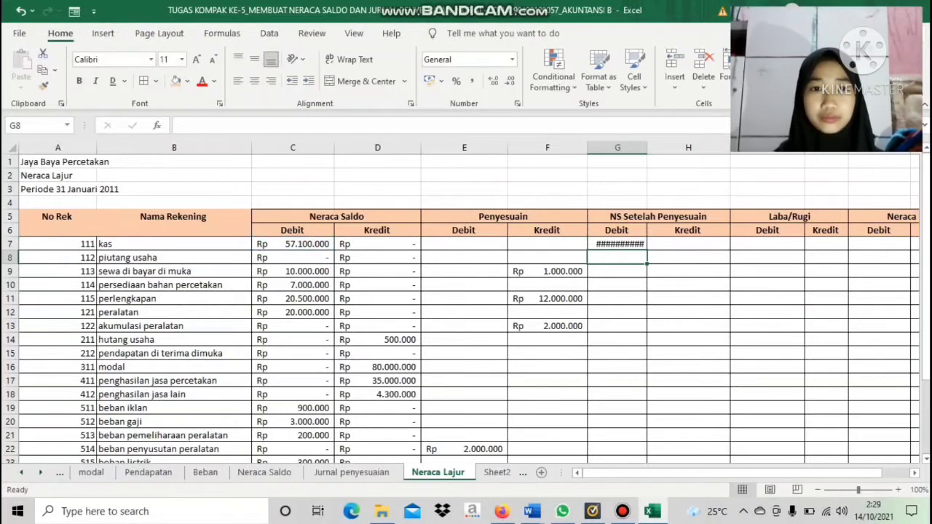
pyautogui.moveTo(647, 147); pyautogui.dragTo(664, 147)
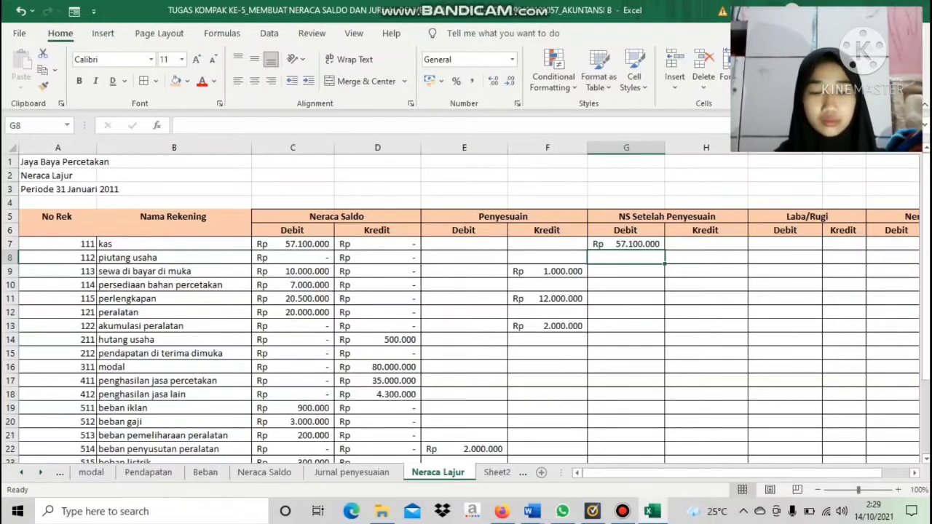
# Fill NS Setelah Penyesuaian Debit for piutang usaha with =D8 in G8 and sewa di bayar di muka with =C9-F9 in G9
pyautogui.write('=')
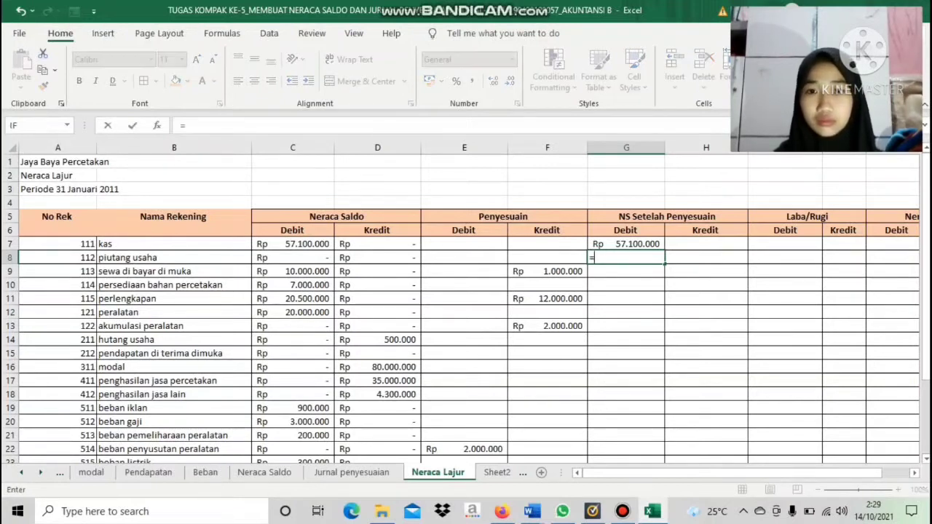
pyautogui.click(377, 258)
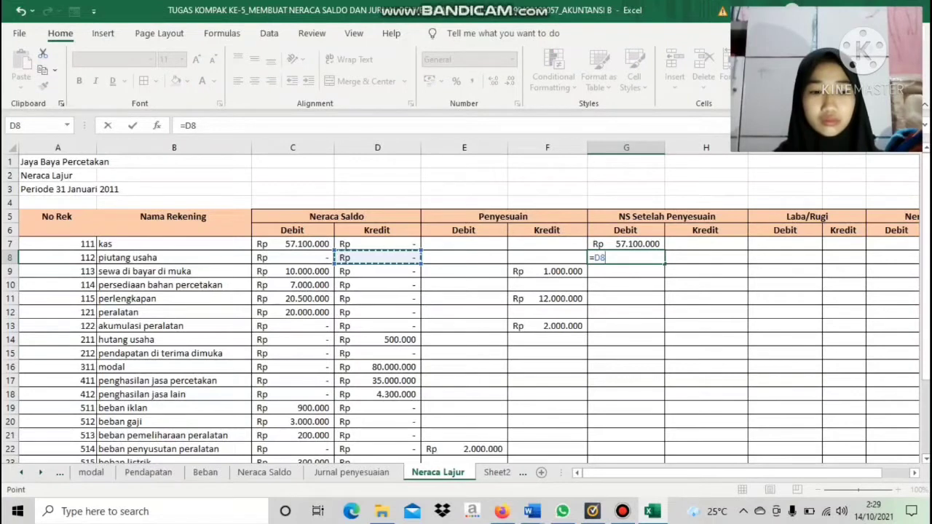
pyautogui.press('Return')
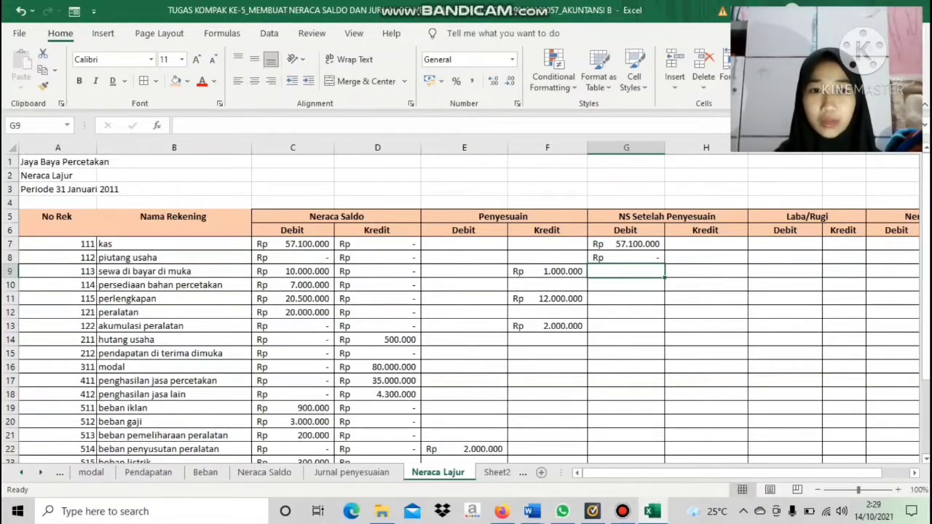
pyautogui.write('=')
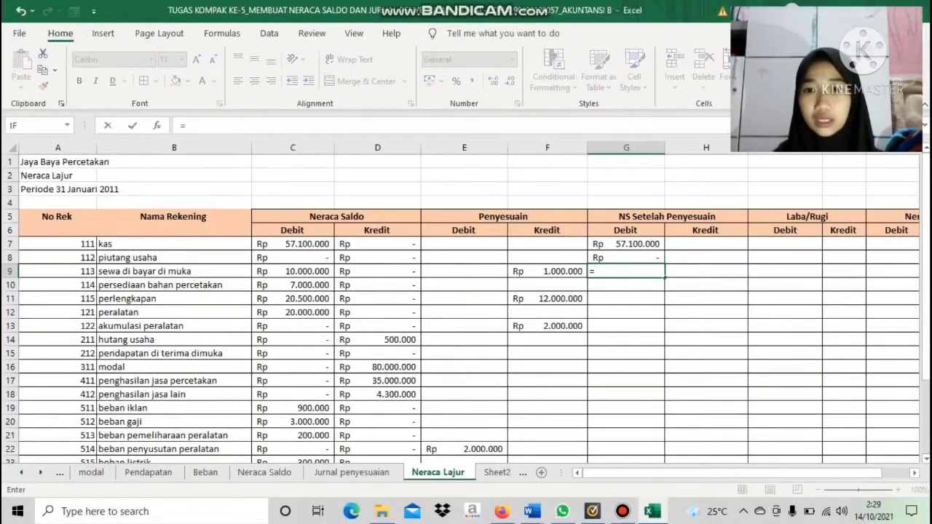
pyautogui.click(292, 272)
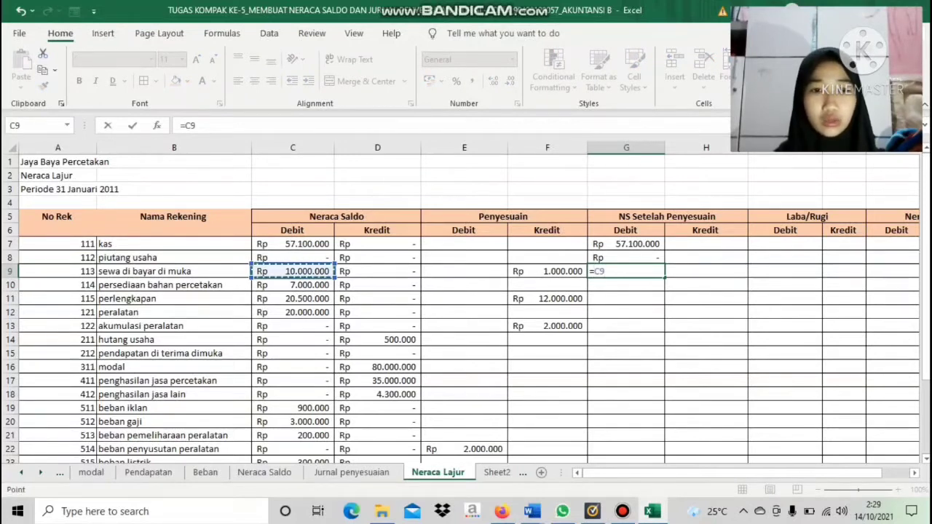
pyautogui.write('-')
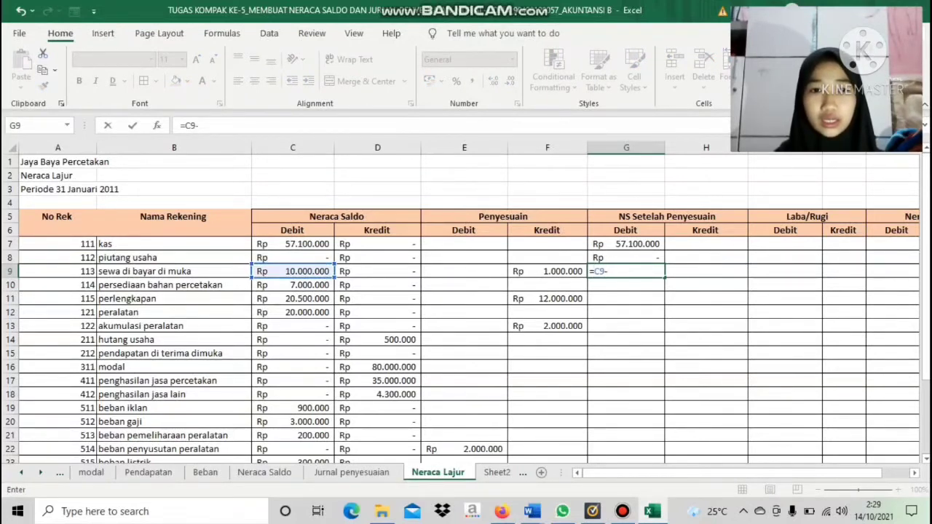
pyautogui.click(547, 272)
pyautogui.press('Return')
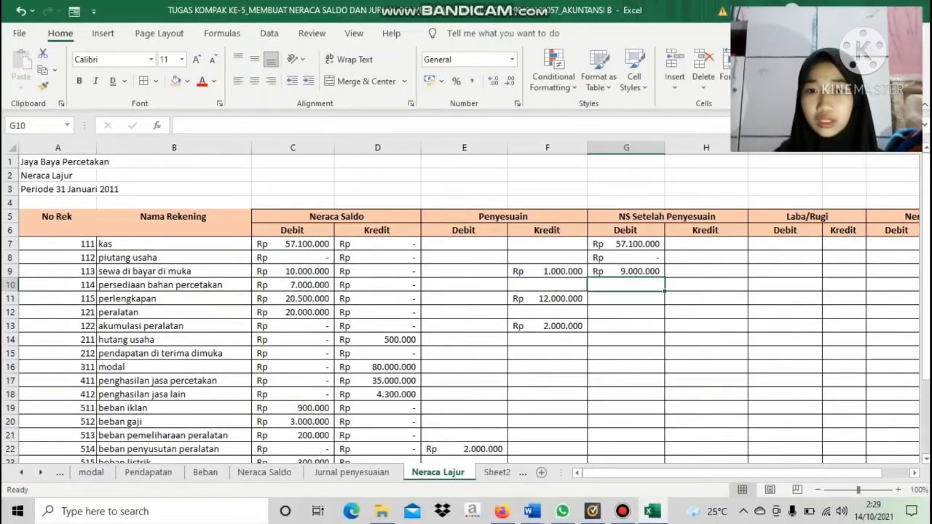
# Link persediaan bahan percetakan in NS Setelah Penyesuaian Debit G10 to its Neraca Saldo debit in C10
pyautogui.click(293, 285)
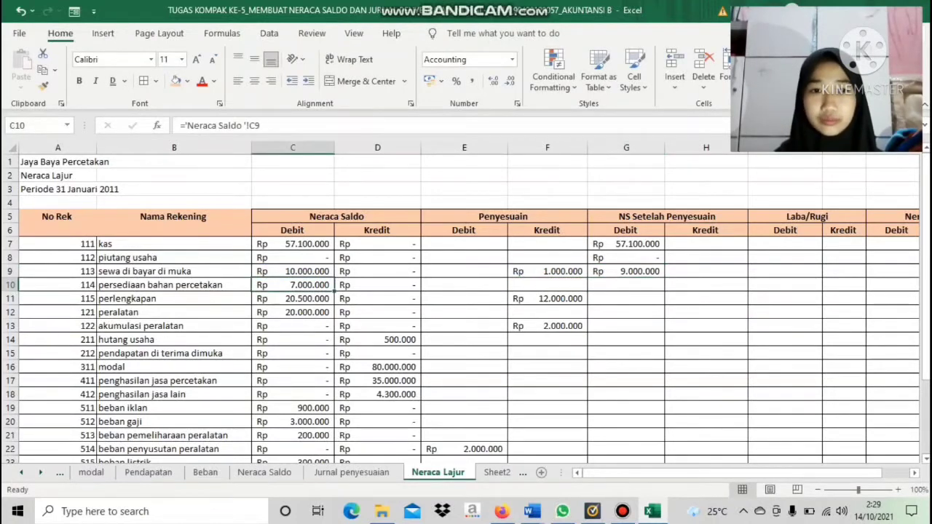
pyautogui.click(627, 286)
pyautogui.write('=')
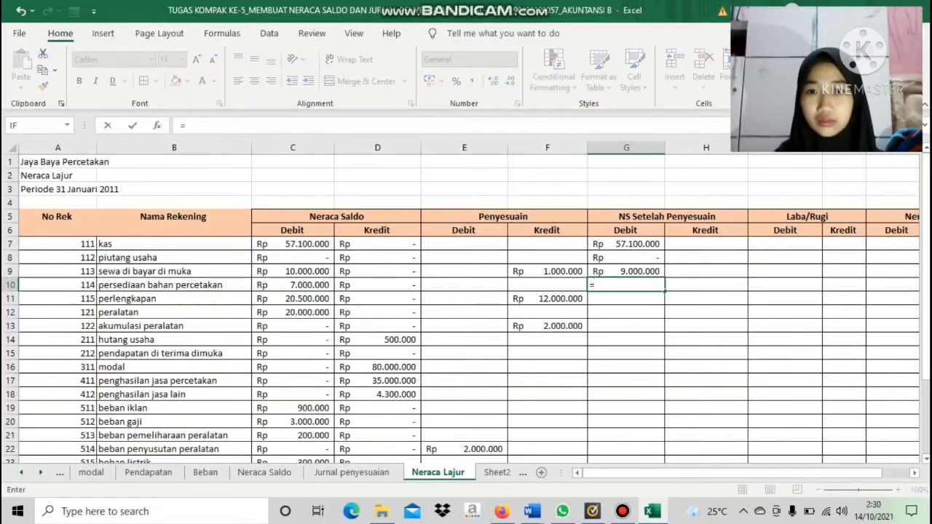
pyautogui.click(292, 284)
pyautogui.press('Return')
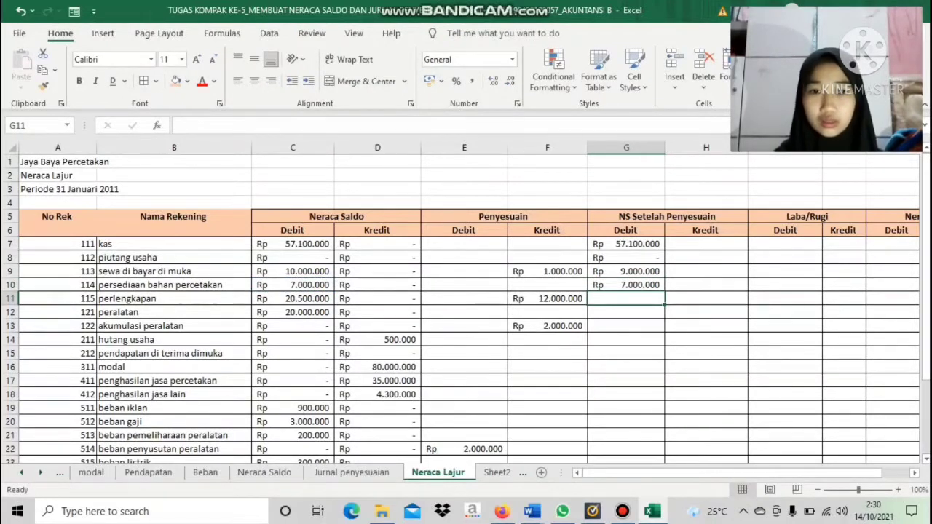
# Enter the adjusted debit for perlengkapan as =C11-F11 in G11 and for peralatan as =C12 in G12
pyautogui.write('=')
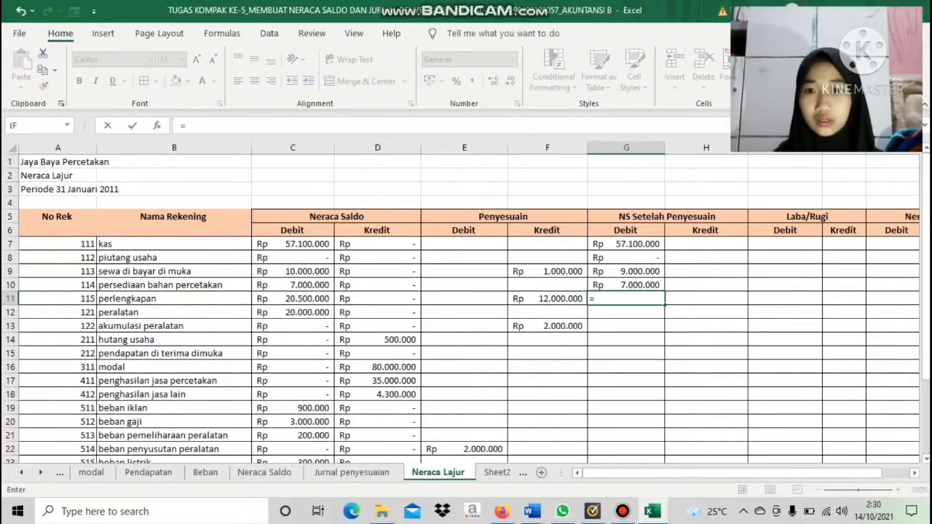
pyautogui.click(293, 299)
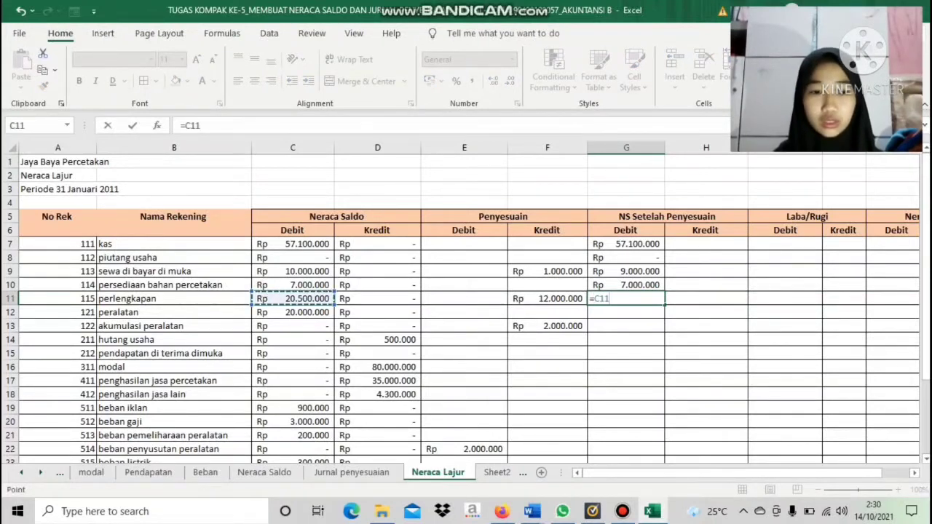
pyautogui.write('-')
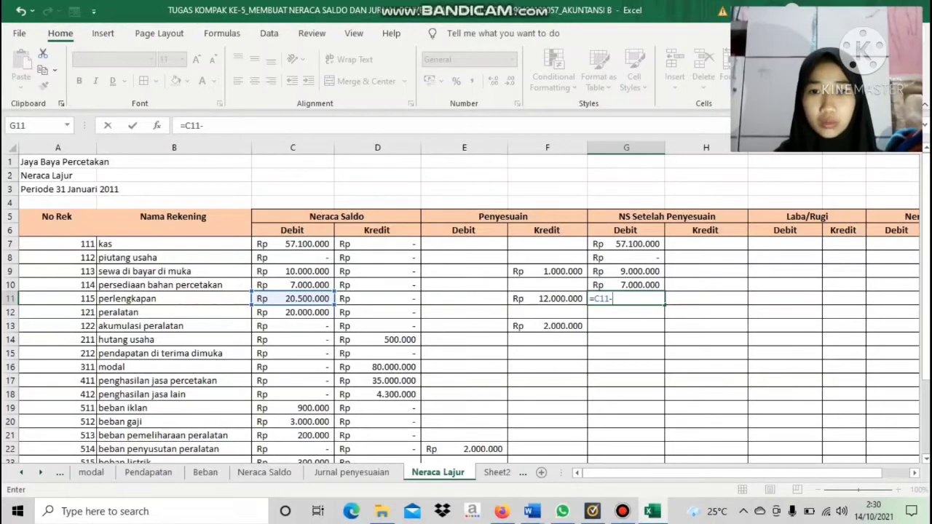
pyautogui.click(548, 312)
pyautogui.press('Up')
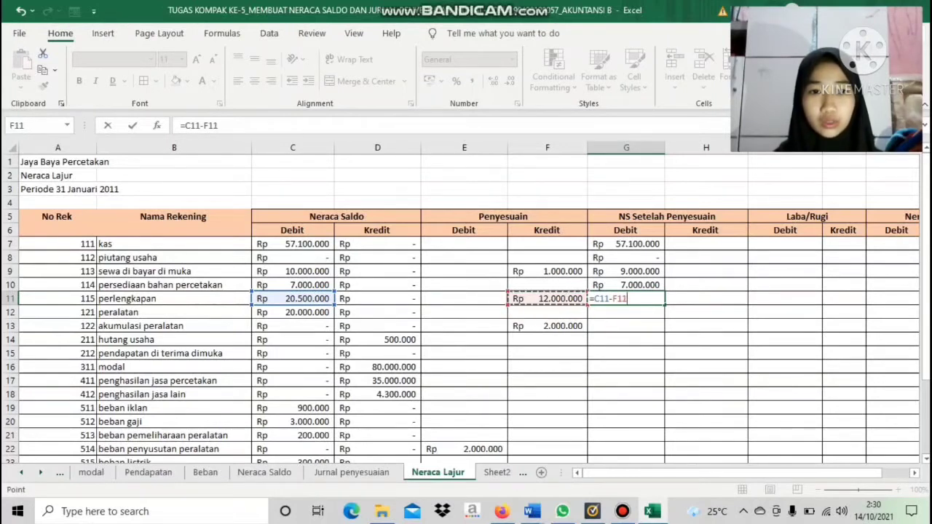
pyautogui.press('Return')
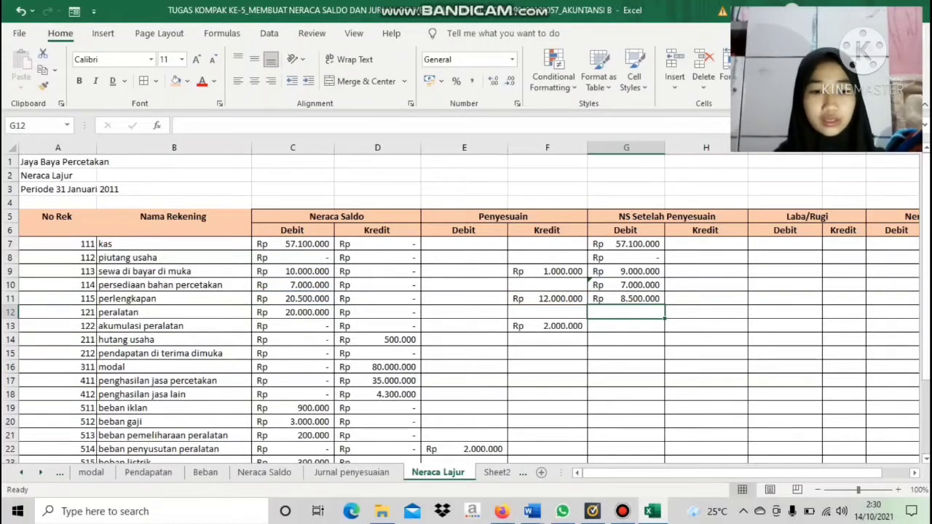
pyautogui.write('=')
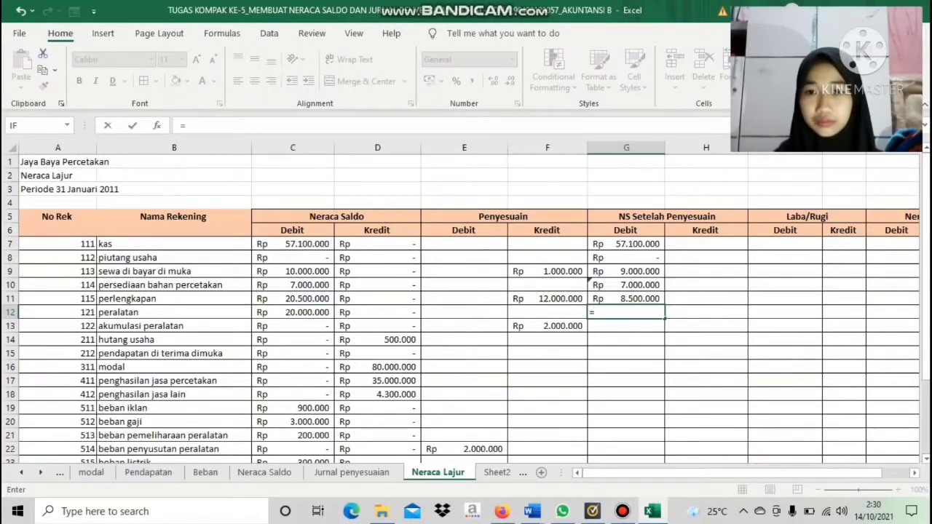
pyautogui.click(292, 312)
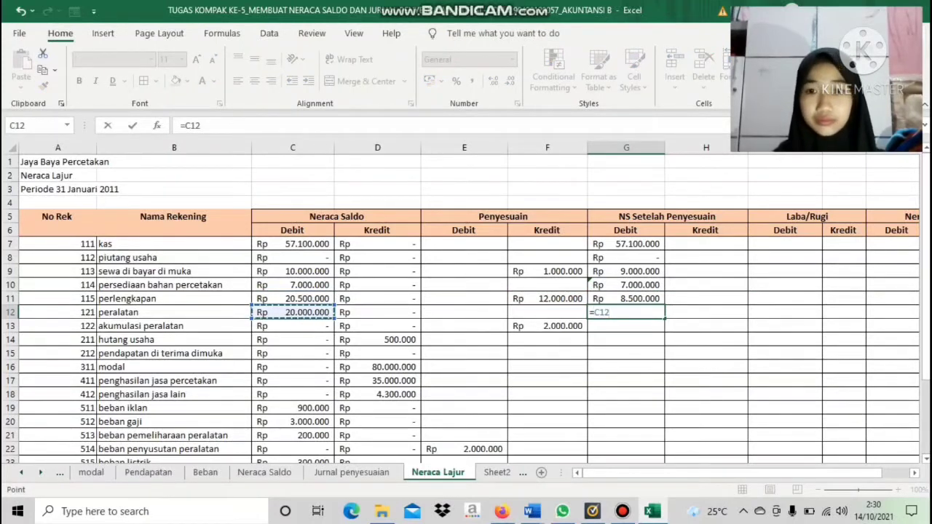
pyautogui.press('Return')
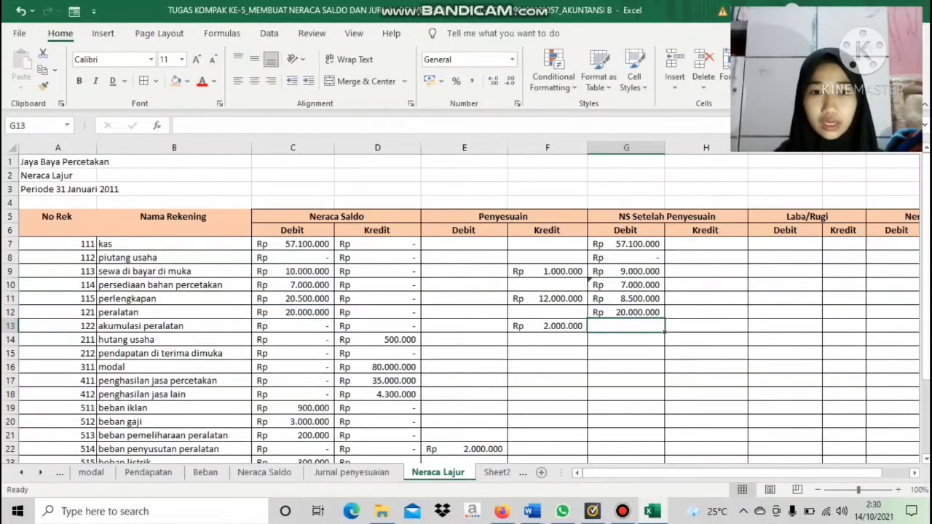
# Link akumulasi peralatan in NS Setelah Penyesuaian Kredit H13 to its Penyesuaian credit in F13
pyautogui.click(706, 326)
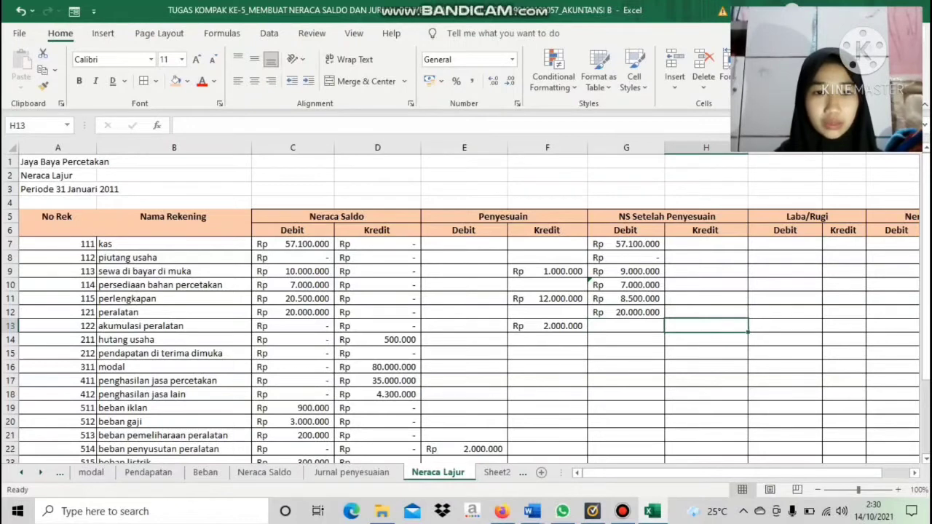
pyautogui.write('=')
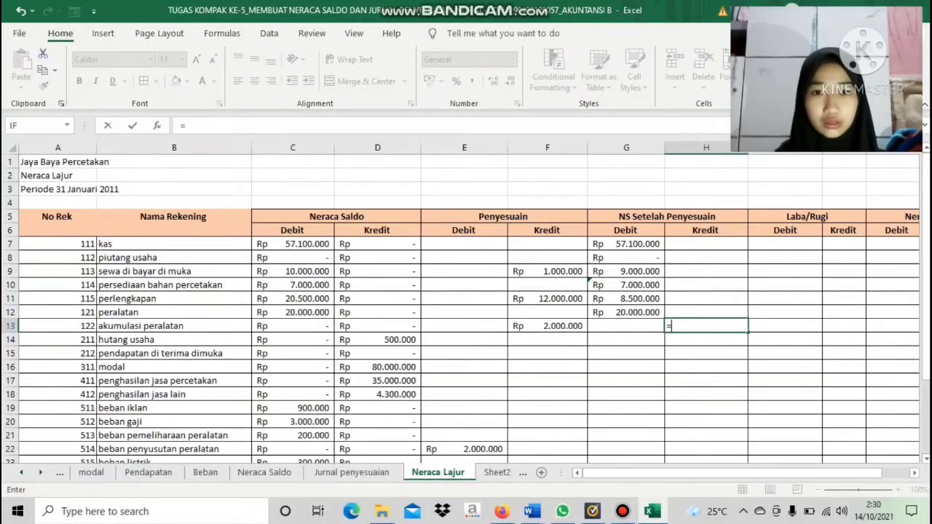
pyautogui.click(547, 326)
pyautogui.press('Return')
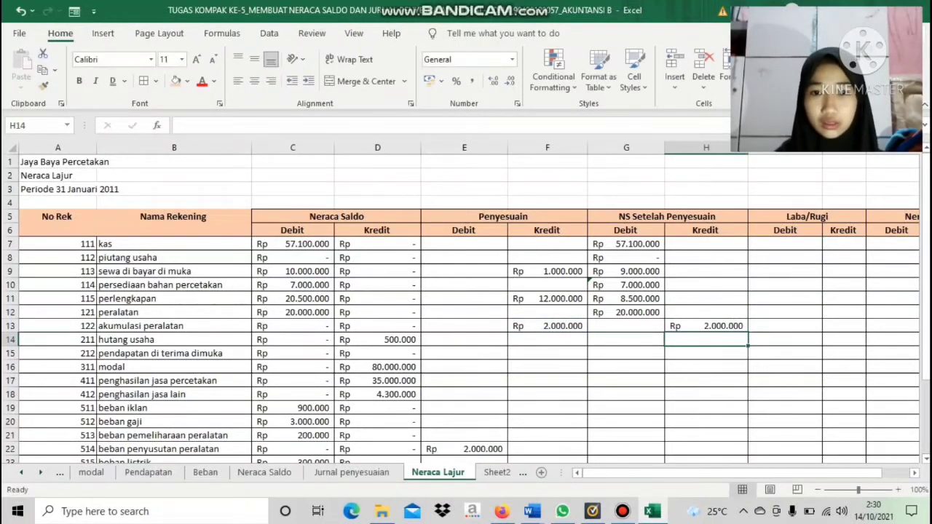
# Link the adjusted credits for hutang usaha in H14 to D14 and pendapatan di terima dimuka in H15 to D15
pyautogui.write('=')
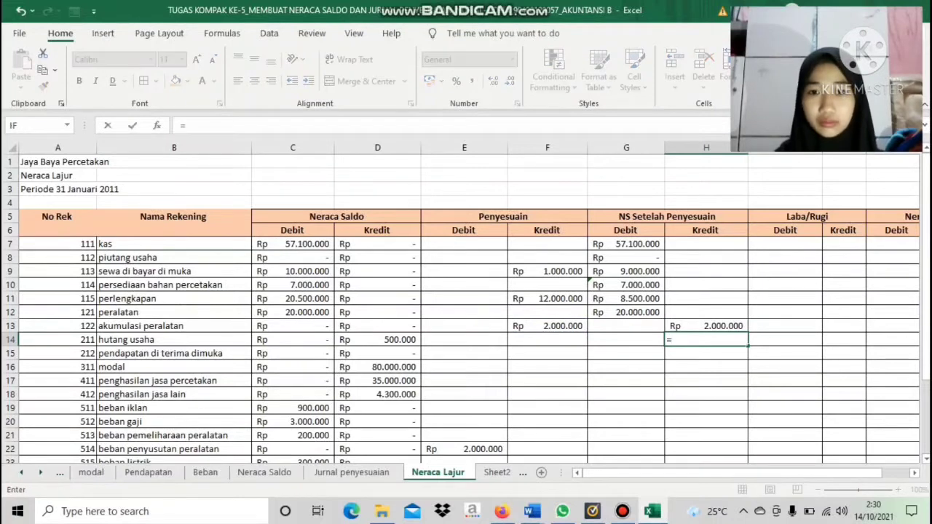
pyautogui.click(377, 339)
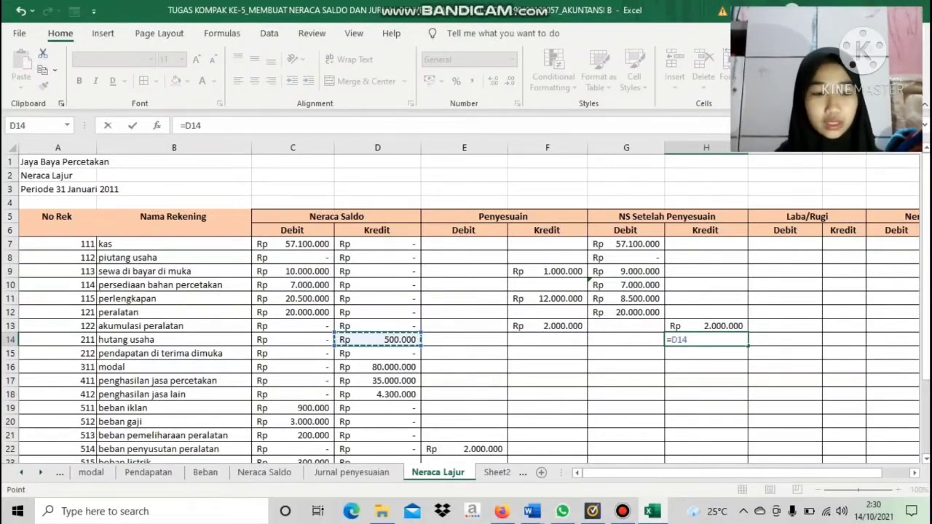
pyautogui.press('Return')
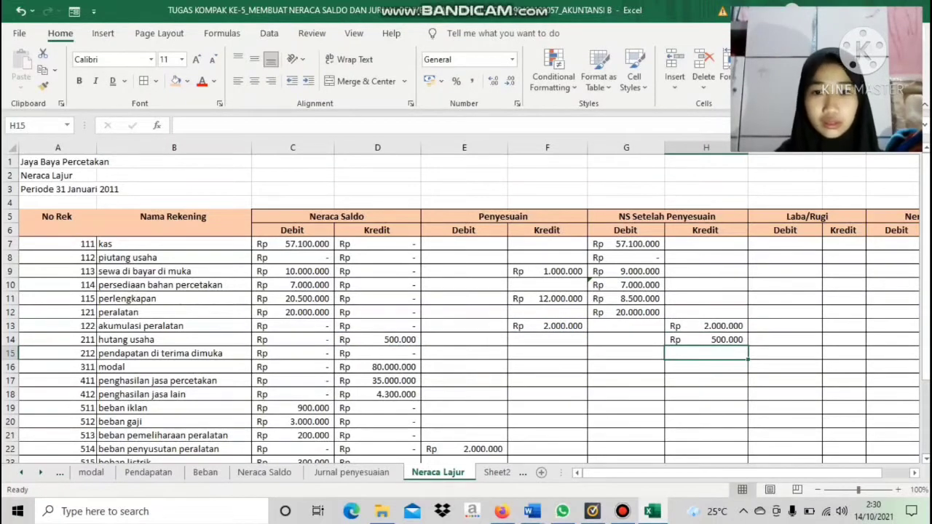
pyautogui.write('=')
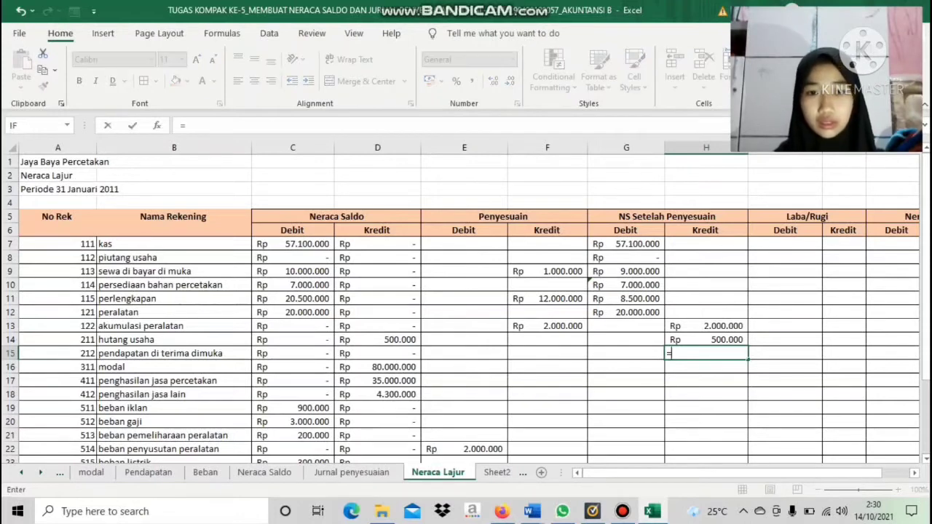
pyautogui.click(377, 353)
pyautogui.press('Return')
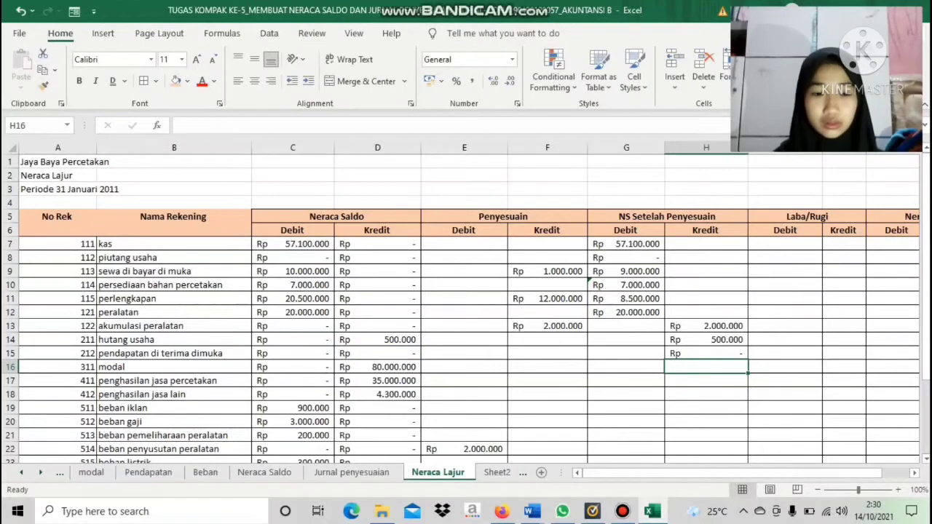
# Link the adjusted credits for modal in H16 to D16 and penghasilan jasa percetakan in H17 to D17
pyautogui.write('=')
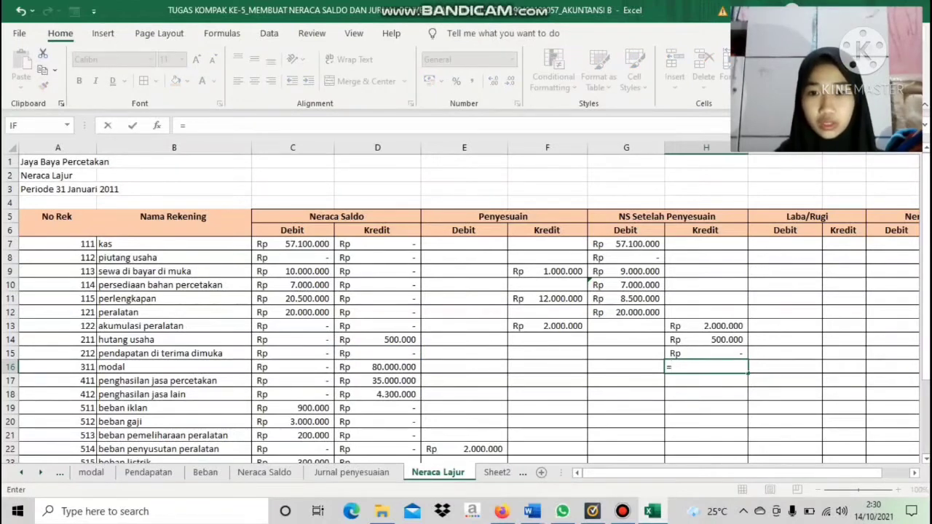
pyautogui.click(377, 367)
pyautogui.press('Return')
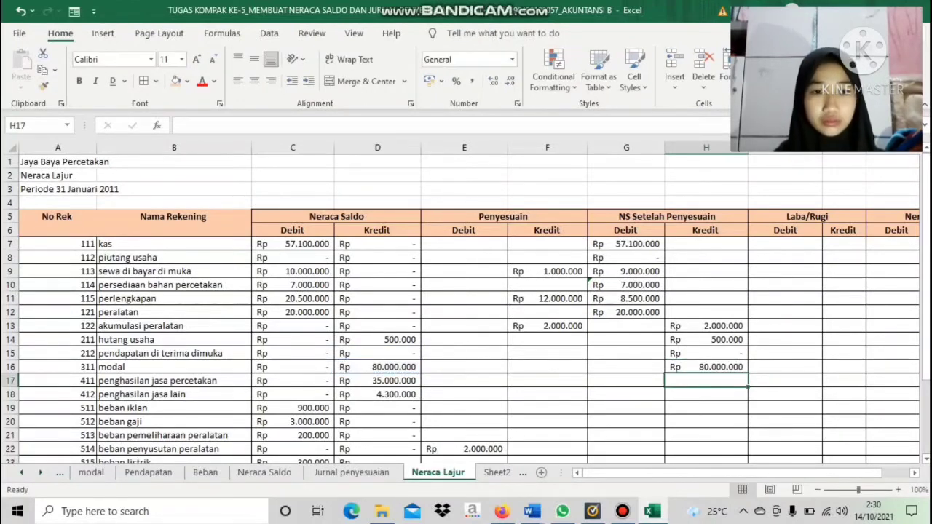
pyautogui.write('=')
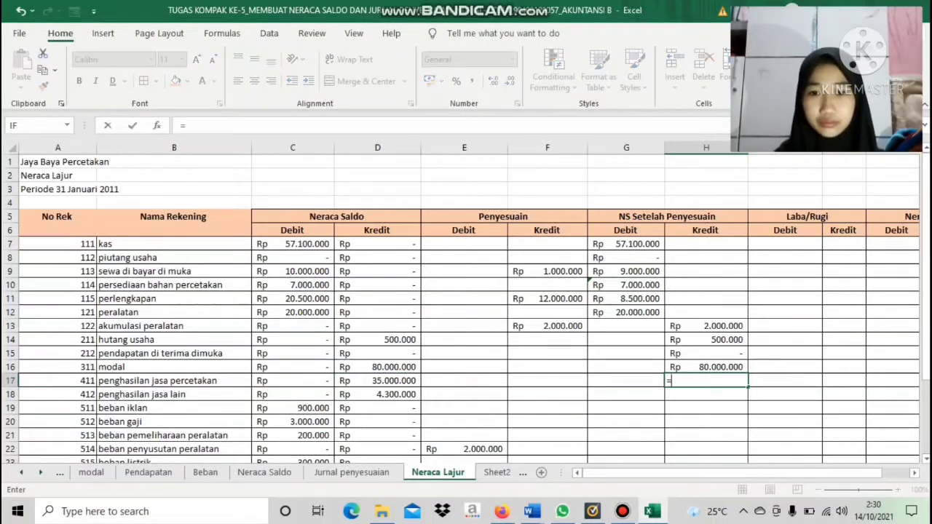
pyautogui.click(377, 380)
pyautogui.press('Return')
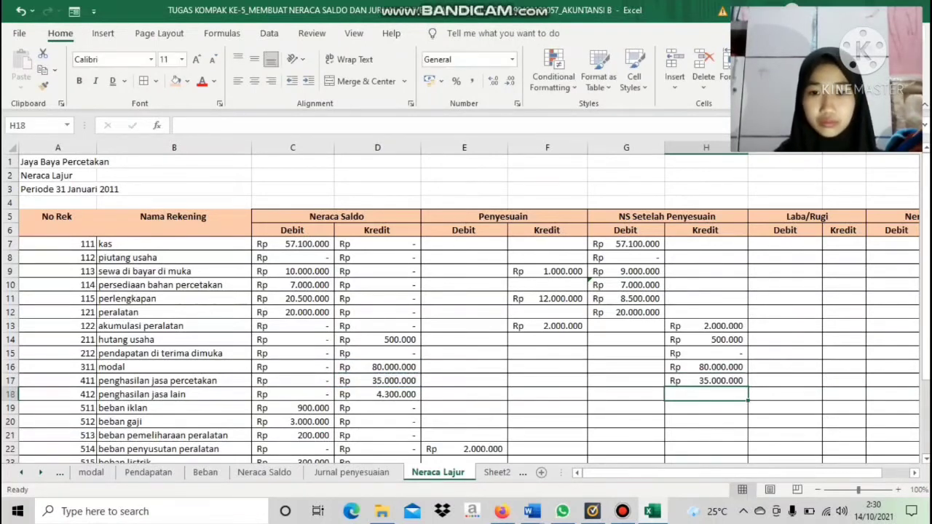
# Link penghasilan jasa lain in NS Setelah Penyesuaian Kredit H18 to its Neraca Saldo credit in D18
pyautogui.click(377, 394)
pyautogui.click(705, 393)
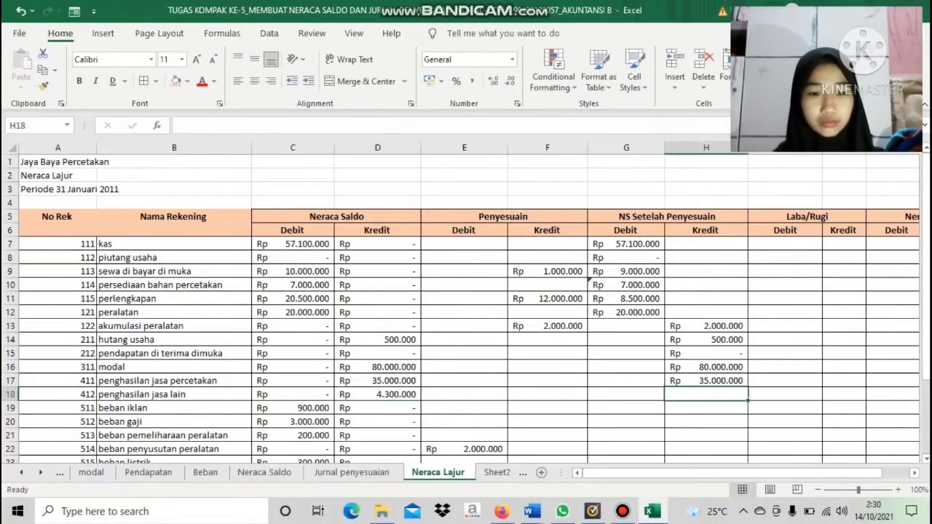
pyautogui.write('=')
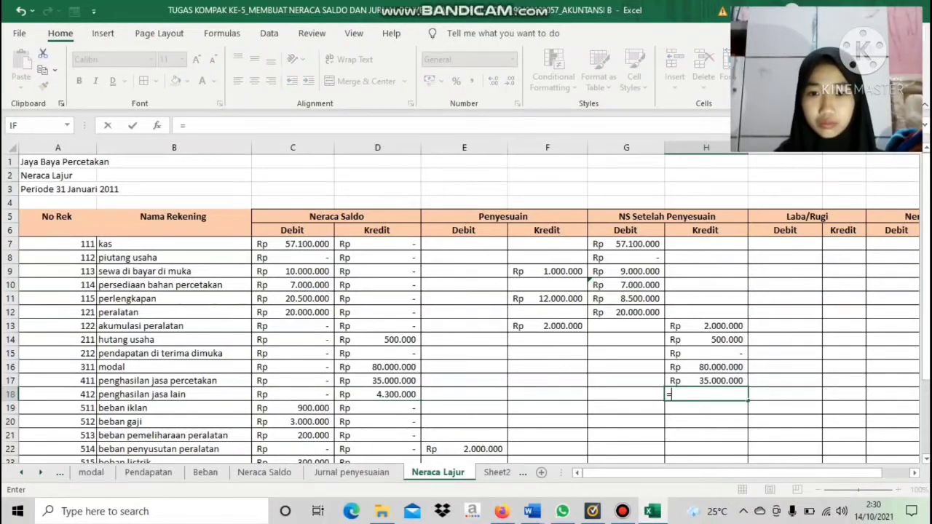
pyautogui.click(377, 394)
pyautogui.press('Return')
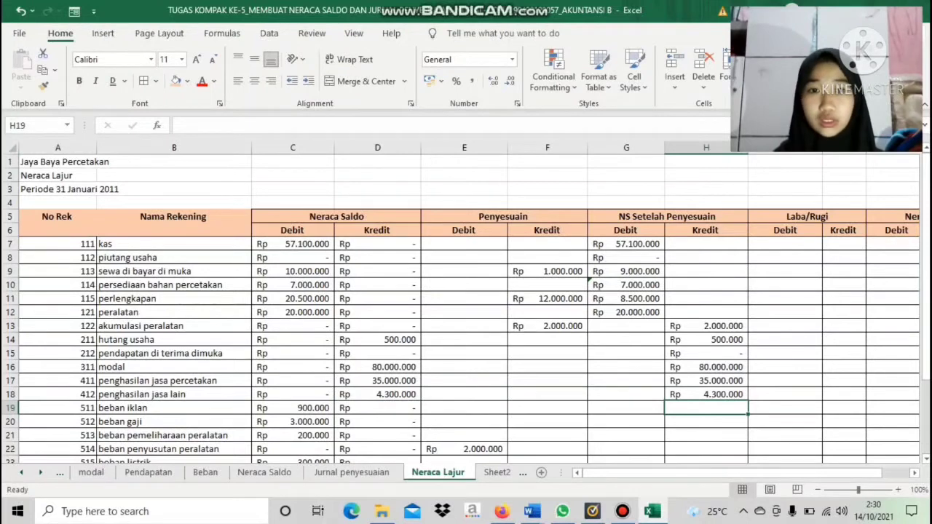
# Link the adjusted debits for beban iklan, beban gaji and beban pemeliharaan peralatan in G19:G21 to their Neraca Saldo debits in C19:C21
pyautogui.click(626, 408)
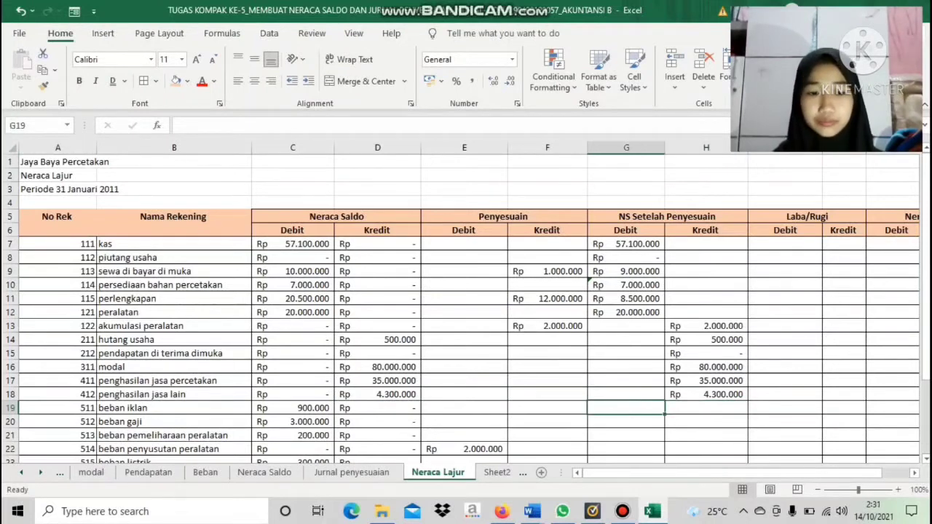
pyautogui.write('=')
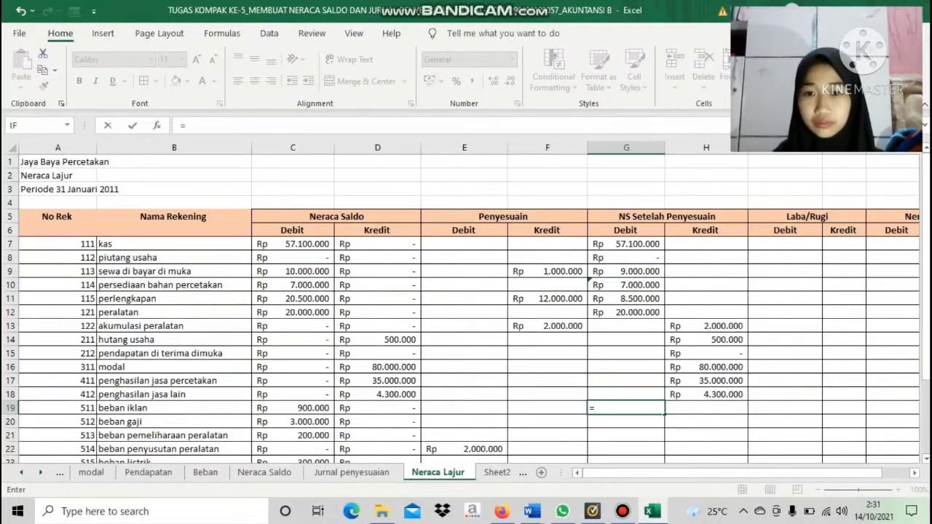
pyautogui.click(293, 408)
pyautogui.press('Return')
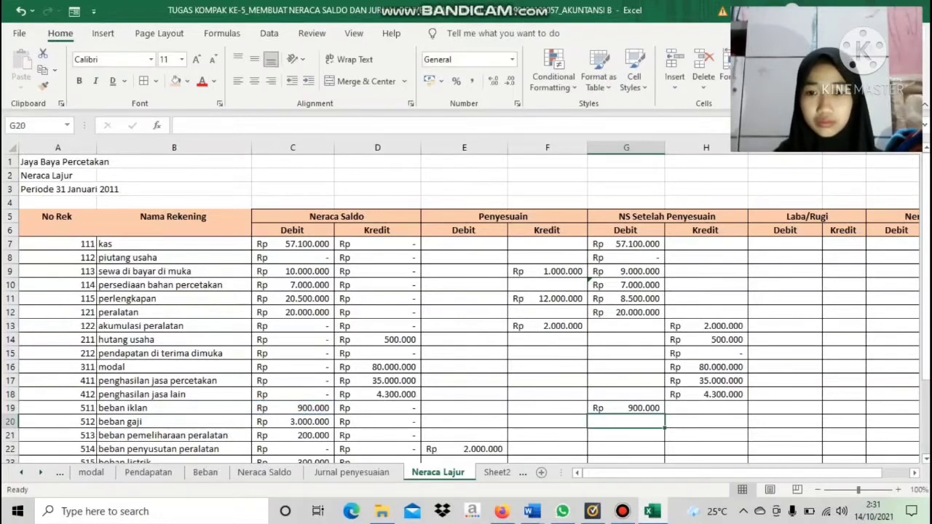
pyautogui.write('=')
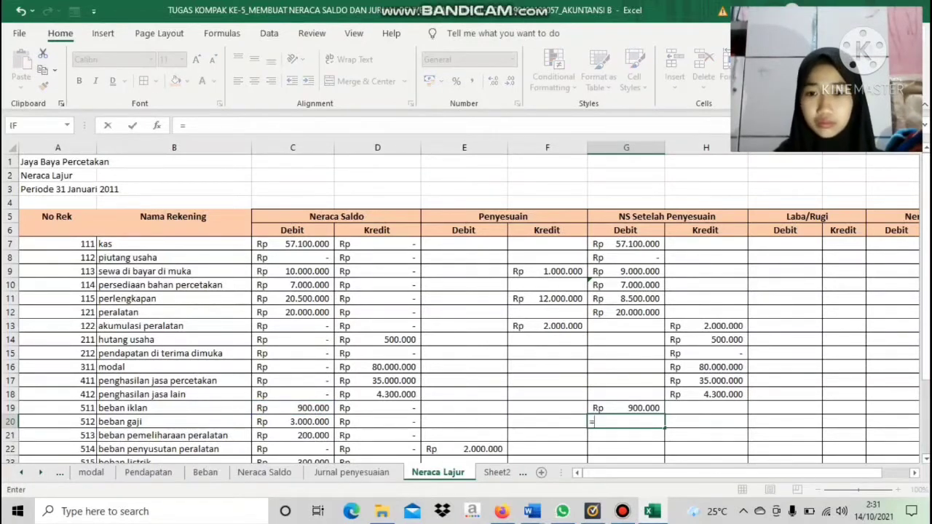
pyautogui.click(293, 421)
pyautogui.press('Return')
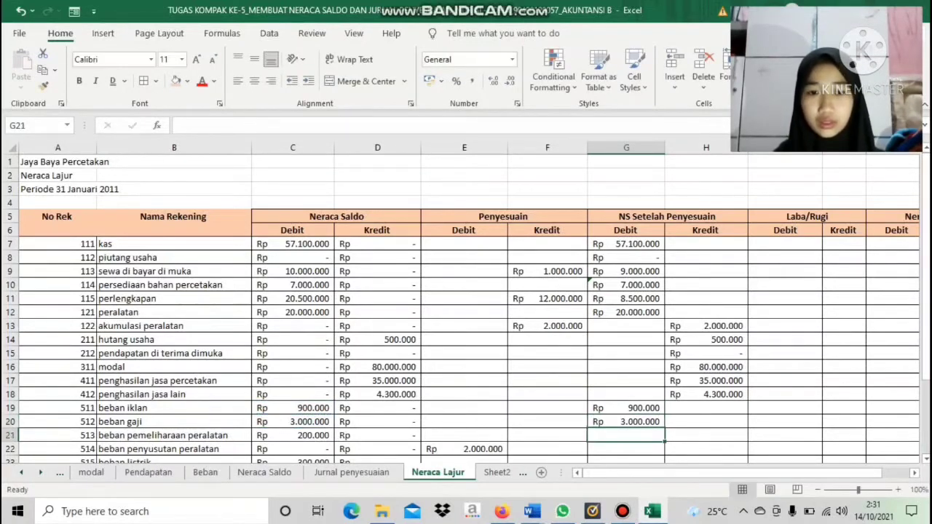
pyautogui.write('=')
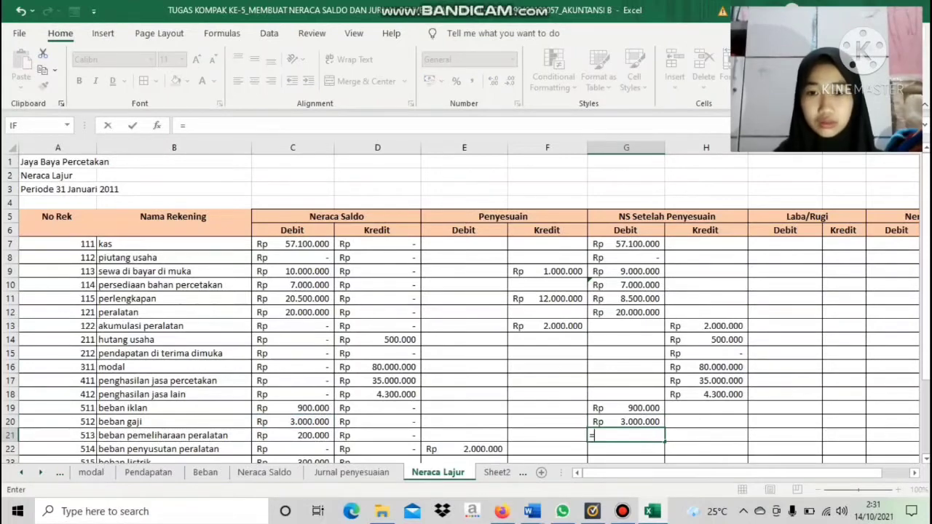
pyautogui.click(292, 436)
pyautogui.press('Return')
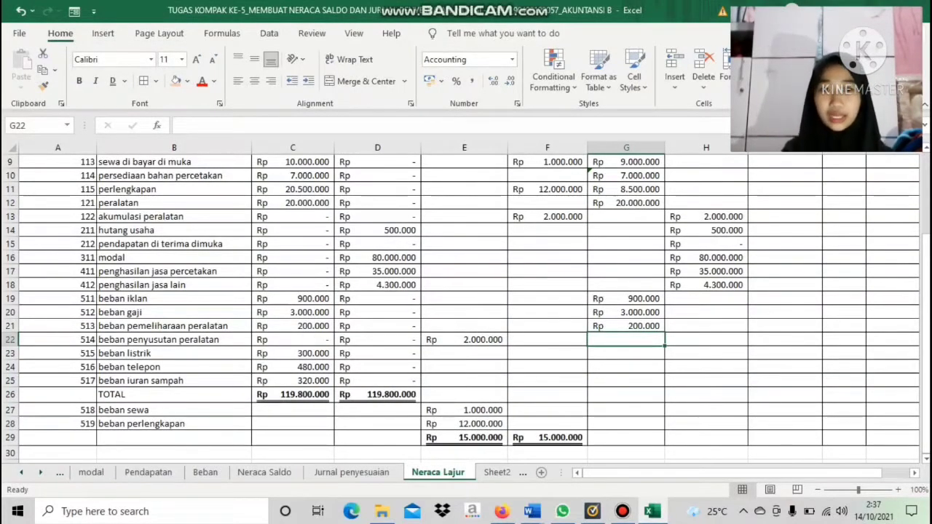
# Link beban penyusutan peralatan in NS Setelah Penyesuaian Debit G22 to its Penyesuaian debit in E22
pyautogui.write('=')
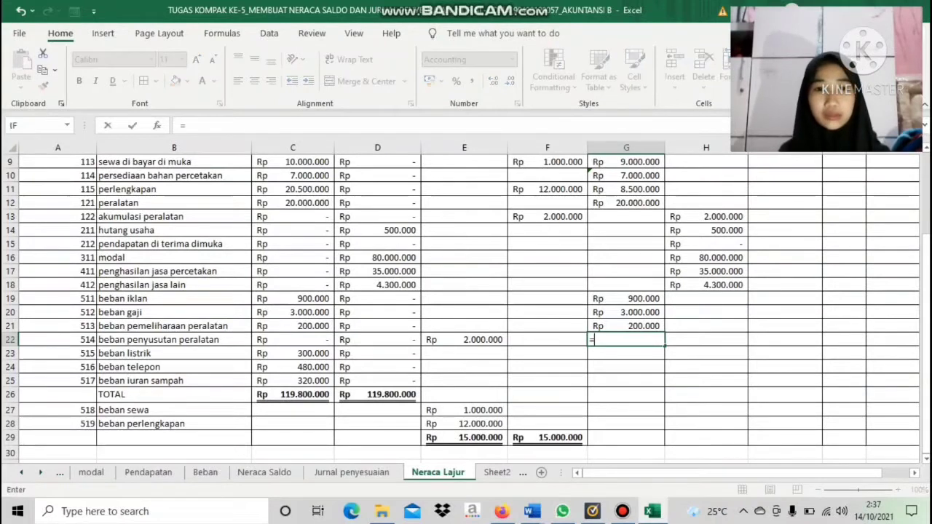
pyautogui.click(464, 340)
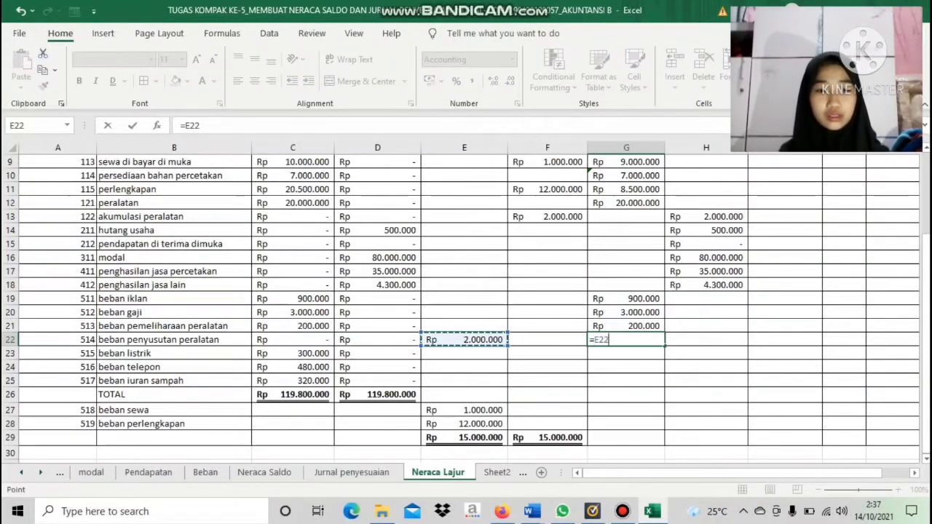
pyautogui.press('Return')
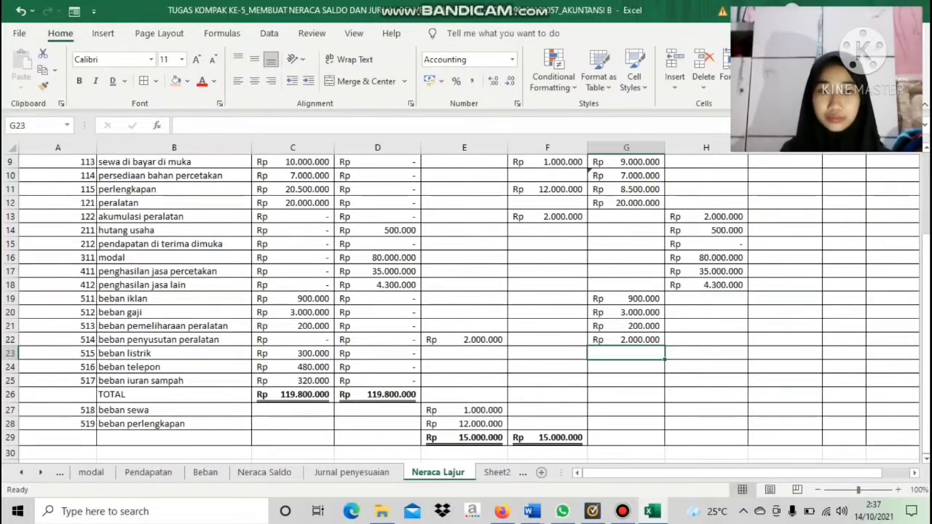
# Link the adjusted debits for beban listrik, beban telepon and beban iuran sampah in G23:G25 to their Neraca Saldo debits in C23:C25
pyautogui.write('=')
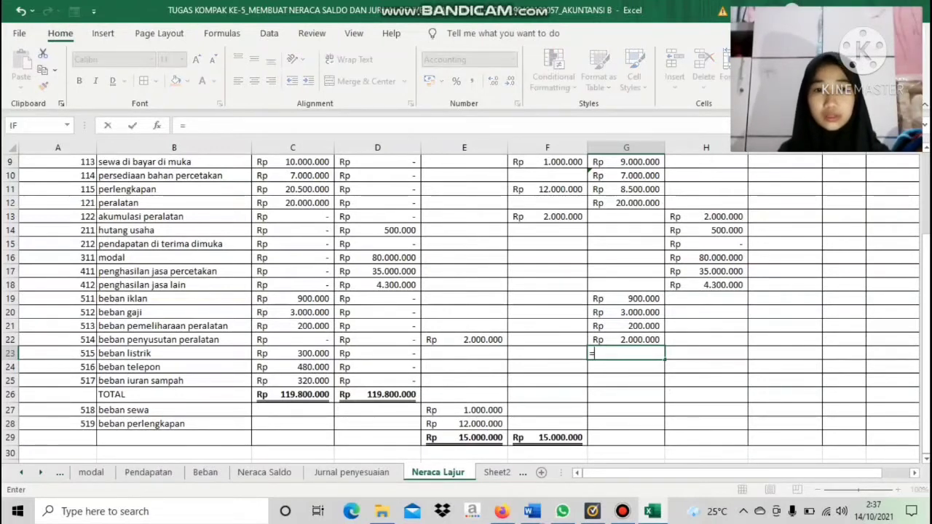
pyautogui.click(292, 353)
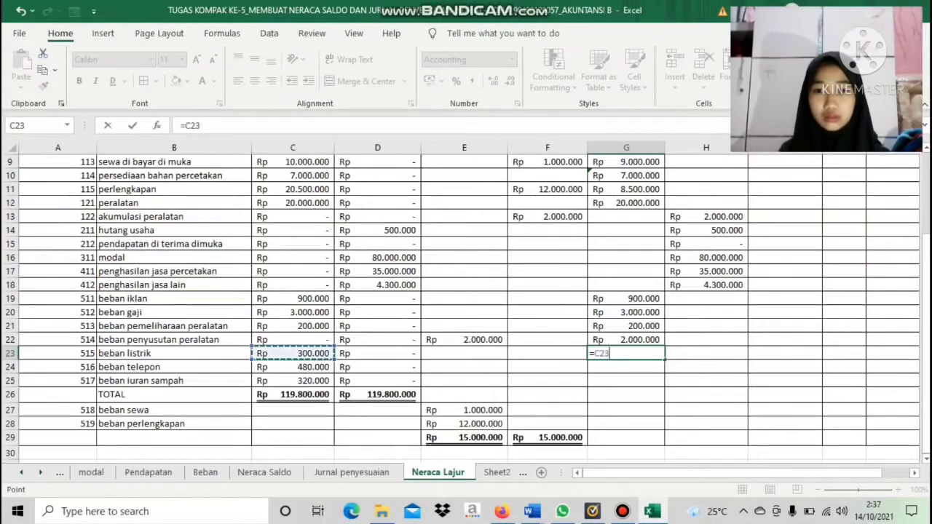
pyautogui.press('Return')
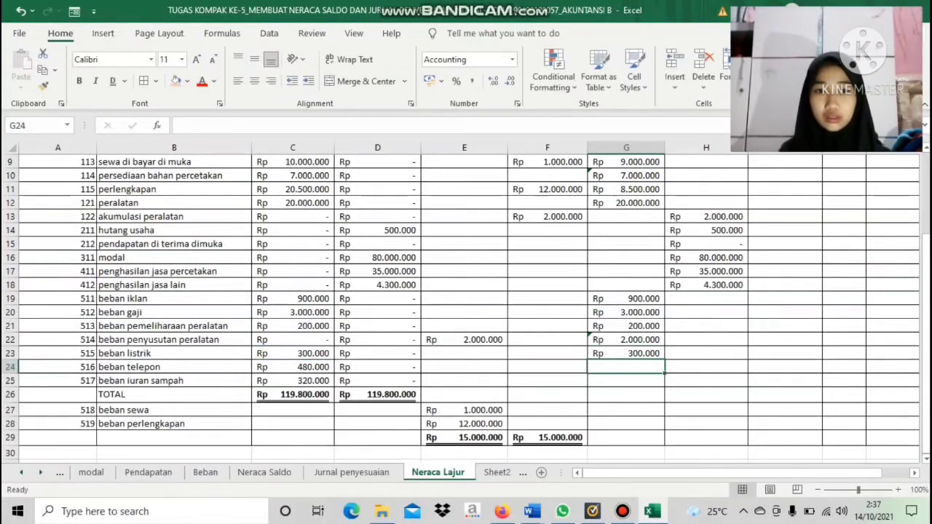
pyautogui.write('=')
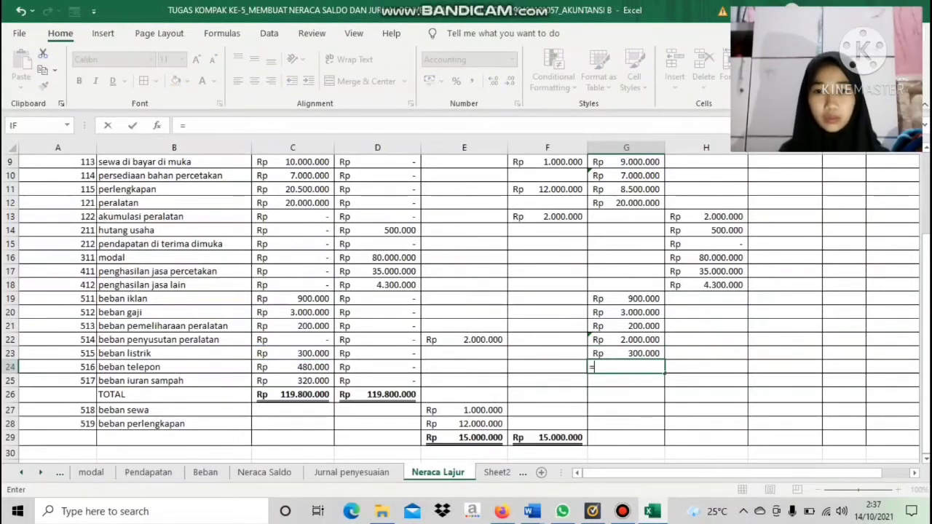
pyautogui.click(293, 366)
pyautogui.press('Return')
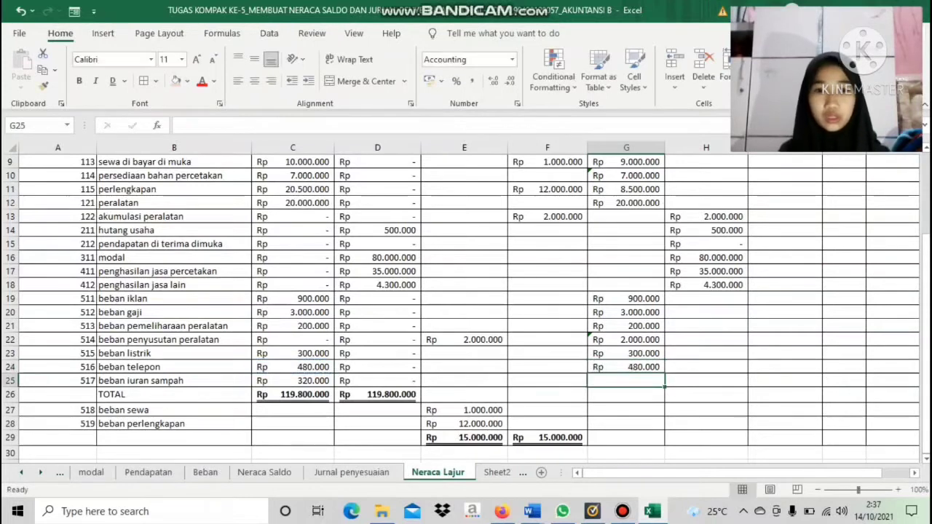
pyautogui.write('=')
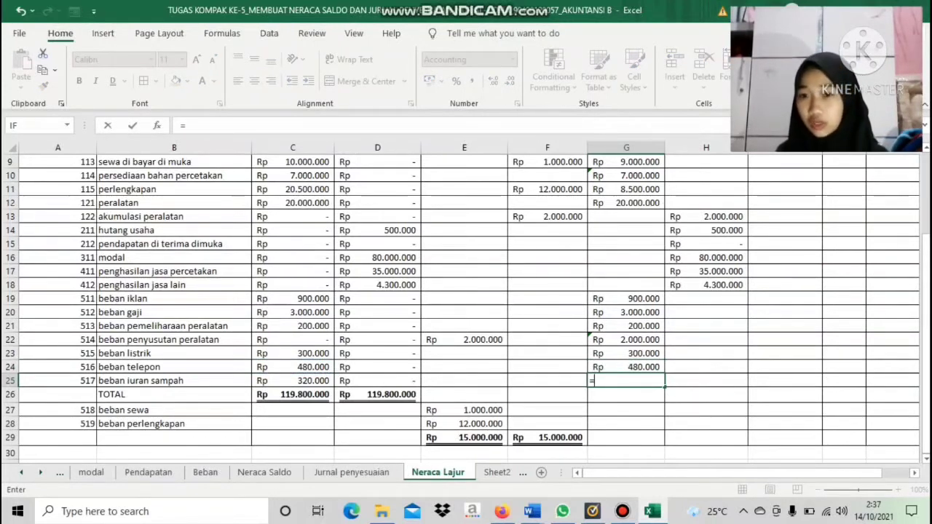
pyautogui.click(293, 380)
pyautogui.press('Return')
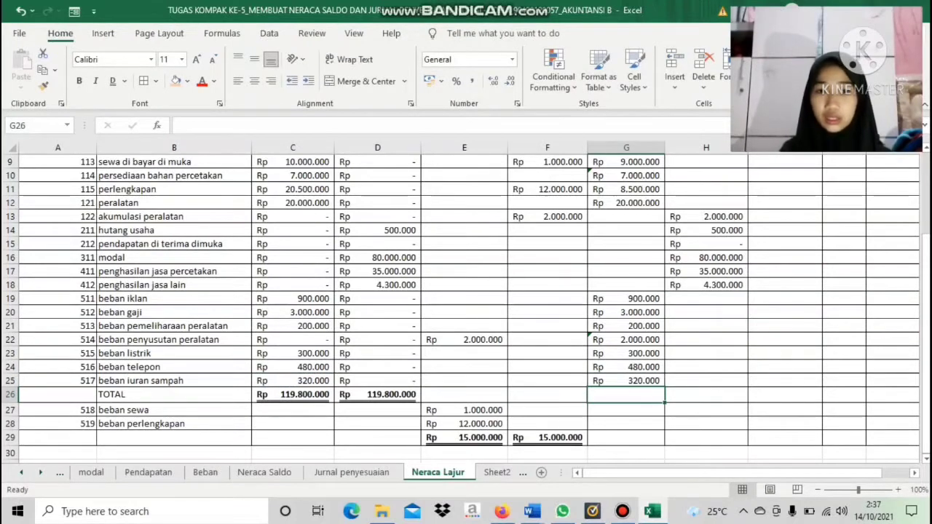
# Link the adjusted debits for beban sewa in G27 to E27 and beban perlengkapan in G28 to E28
pyautogui.click(626, 410)
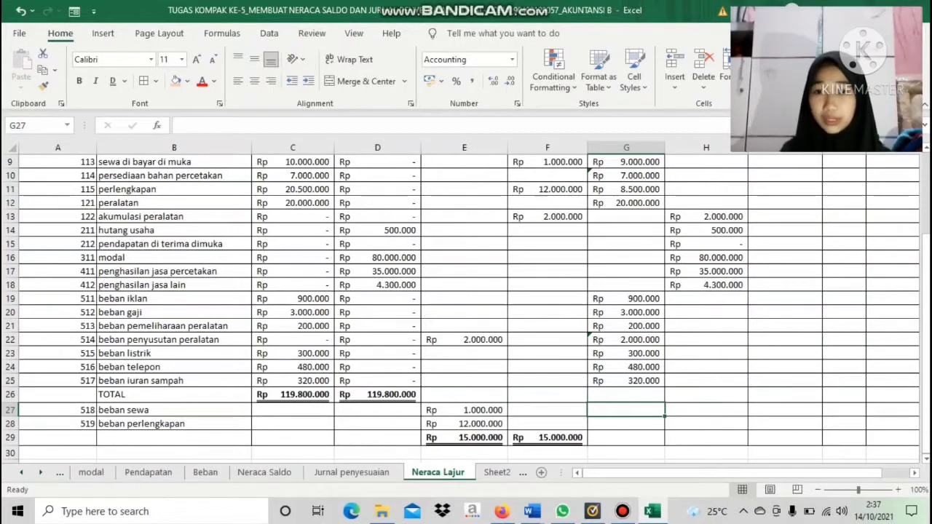
pyautogui.write('=')
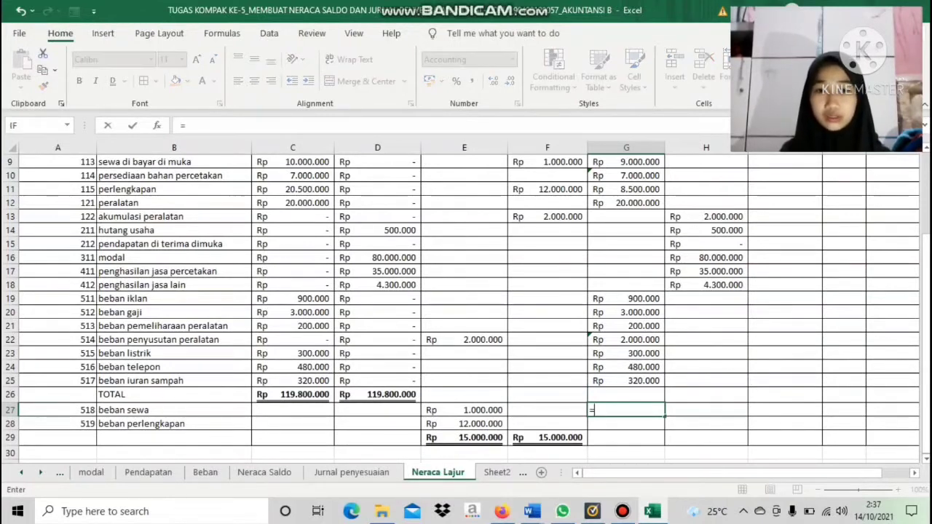
pyautogui.click(465, 410)
pyautogui.press('Return')
pyautogui.write('=')
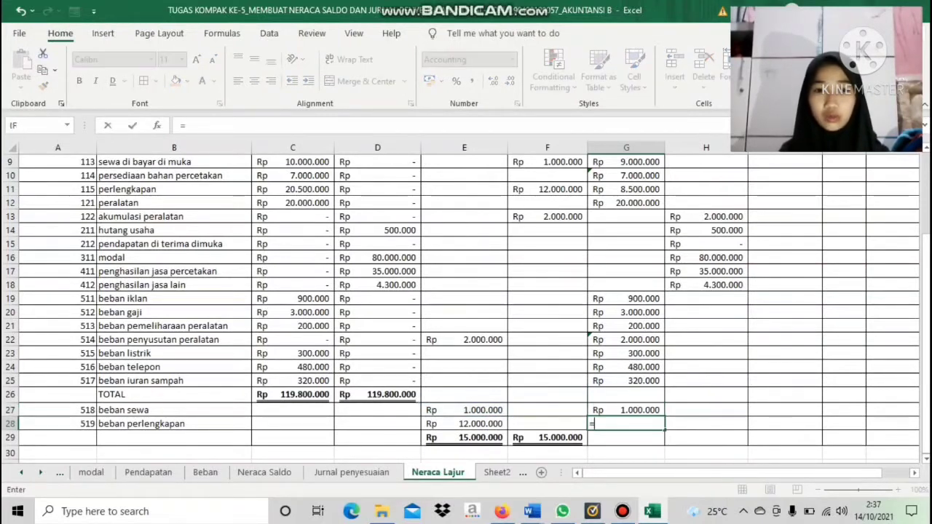
pyautogui.click(464, 424)
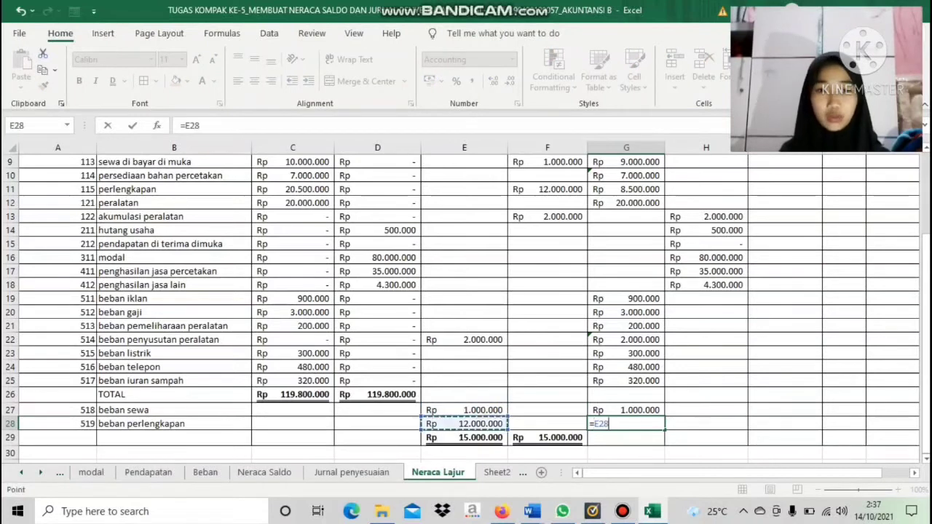
pyautogui.press('Return')
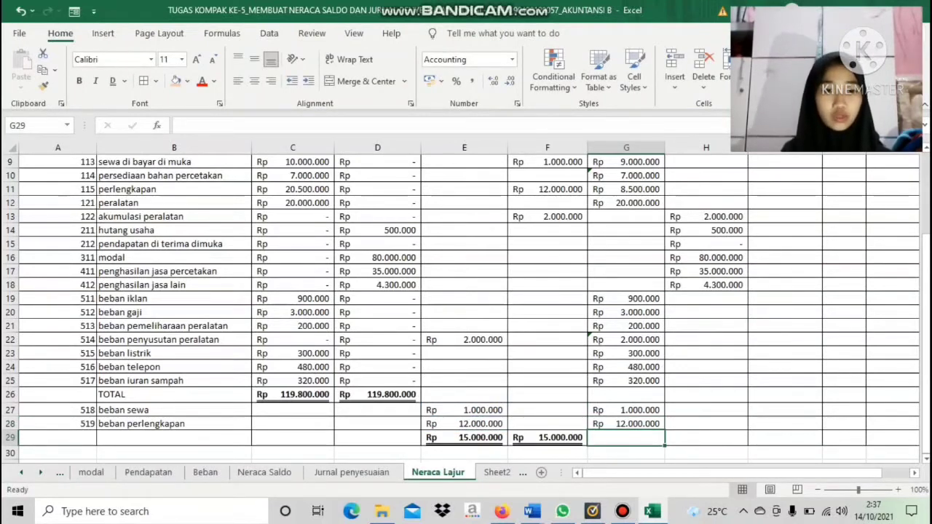
# Total the NS Setelah Penyesuaian Debit column in G29 with =SUM(G7:G28) and fill the formula across to Kredit H29
pyautogui.write('=SUM')
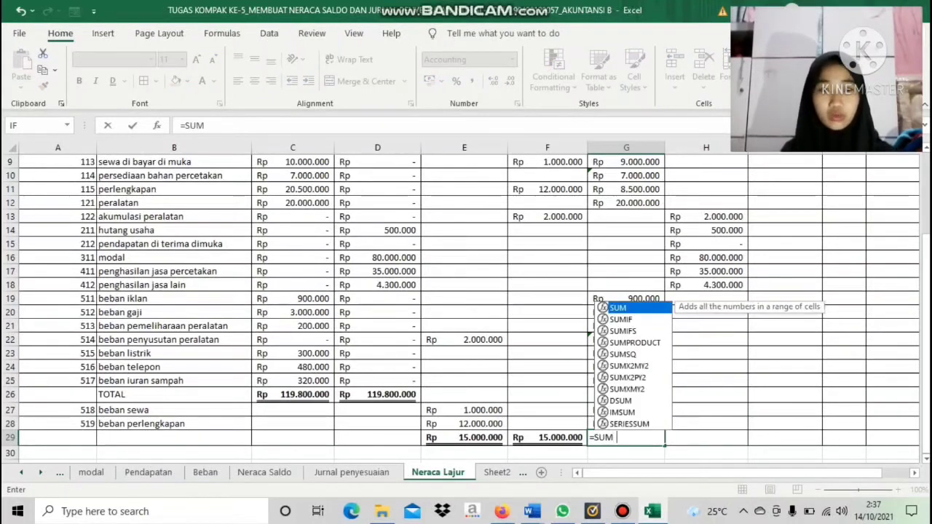
pyautogui.write('(')
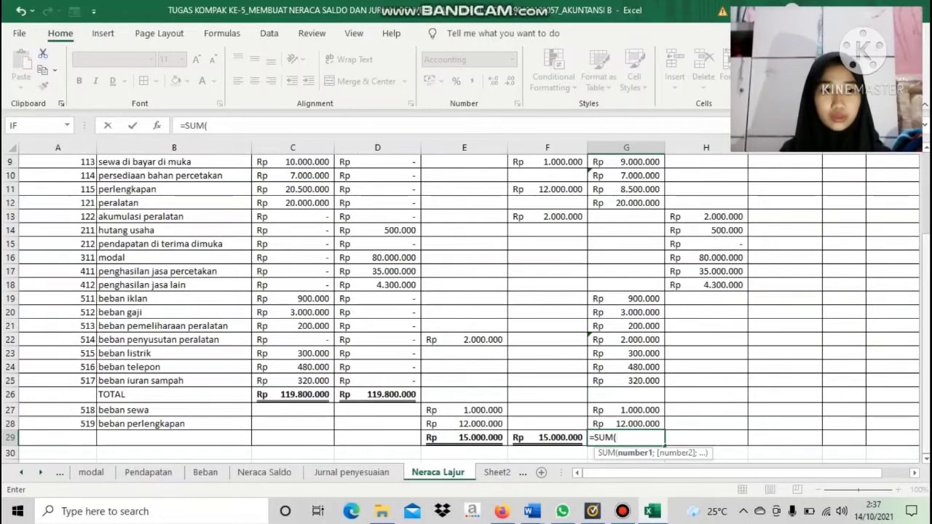
pyautogui.scroll(3, 466, 305)
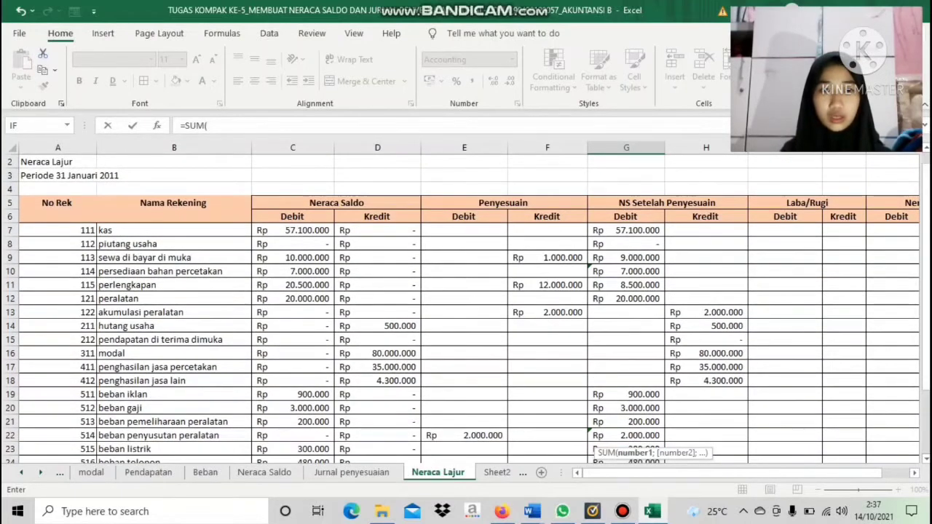
pyautogui.moveTo(626, 231); pyautogui.dragTo(626, 426)
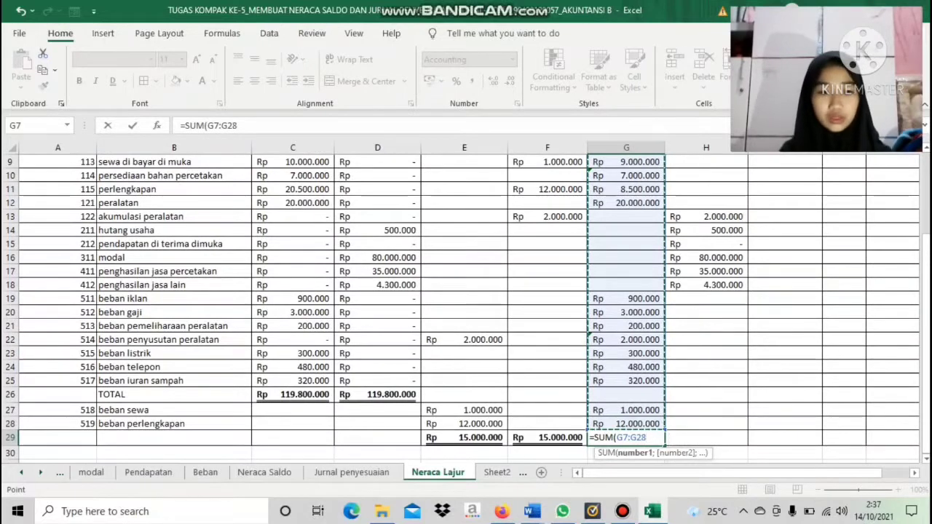
pyautogui.write(')')
pyautogui.press('Return')
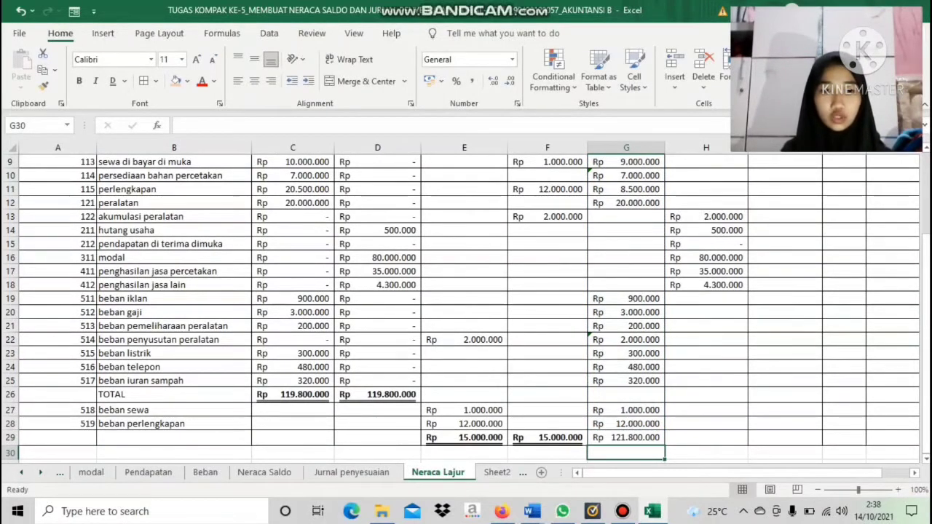
pyautogui.click(626, 437)
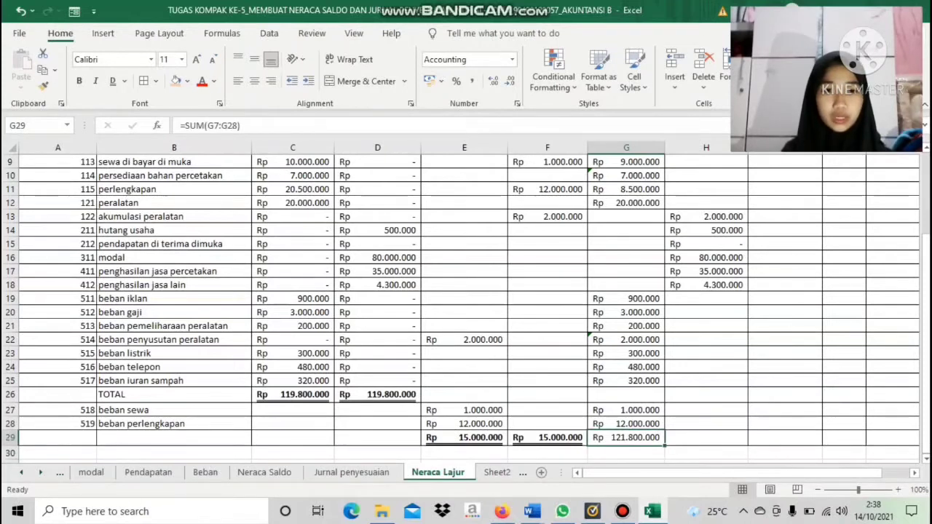
pyautogui.moveTo(665, 444); pyautogui.dragTo(728, 440)
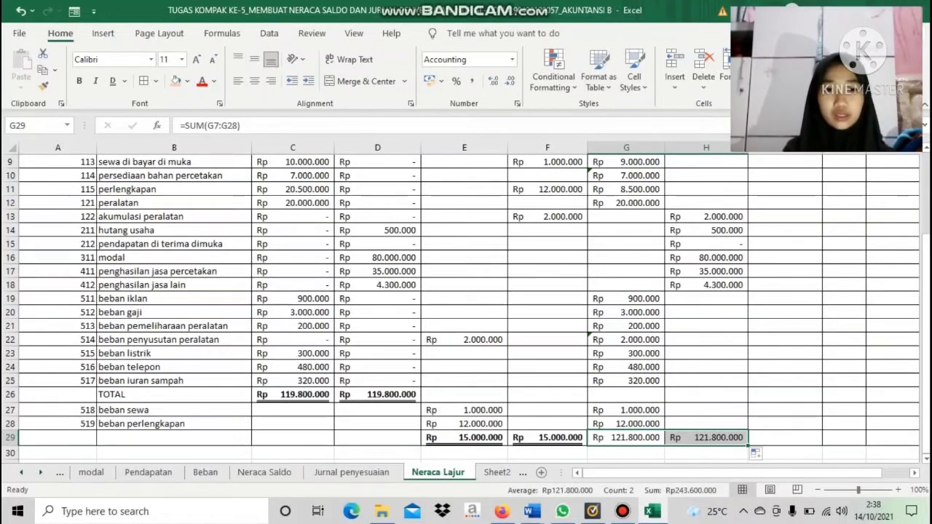
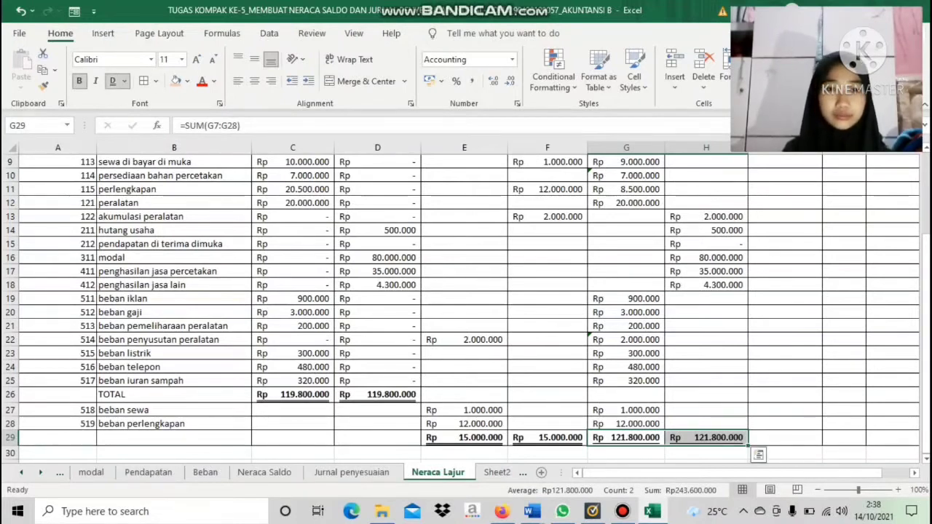
# Begin an IF formula in Laba/Rugi Debit I7 that tests whether the account numbers A7:A28 are >=411
pyautogui.scroll(3, 466, 306)
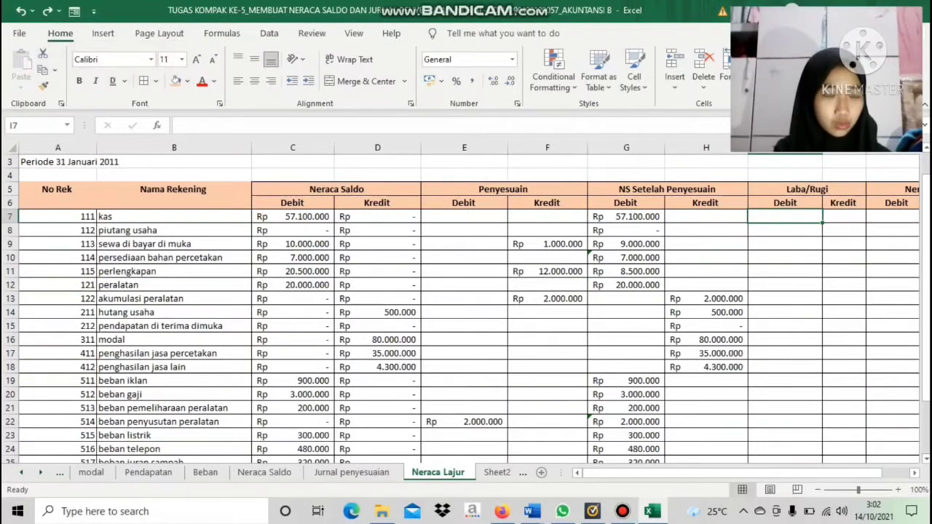
pyautogui.write('=')
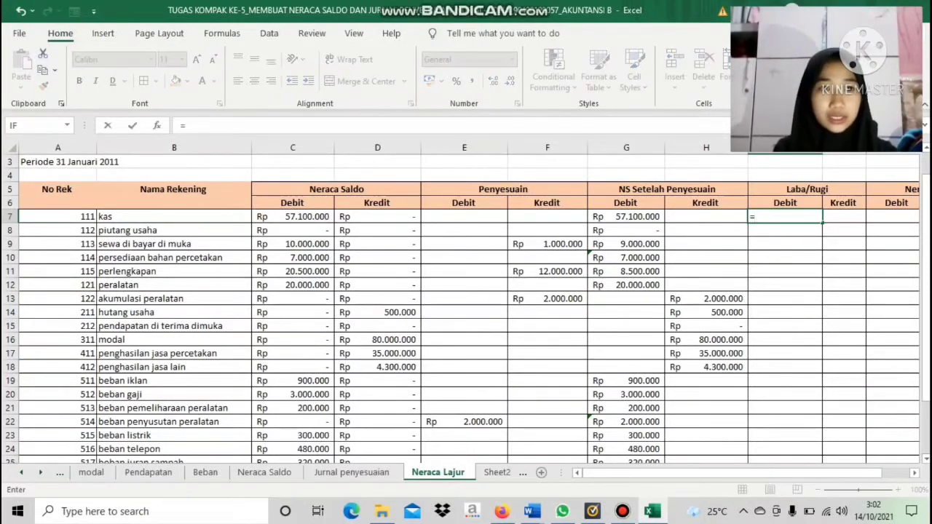
pyautogui.write('if')
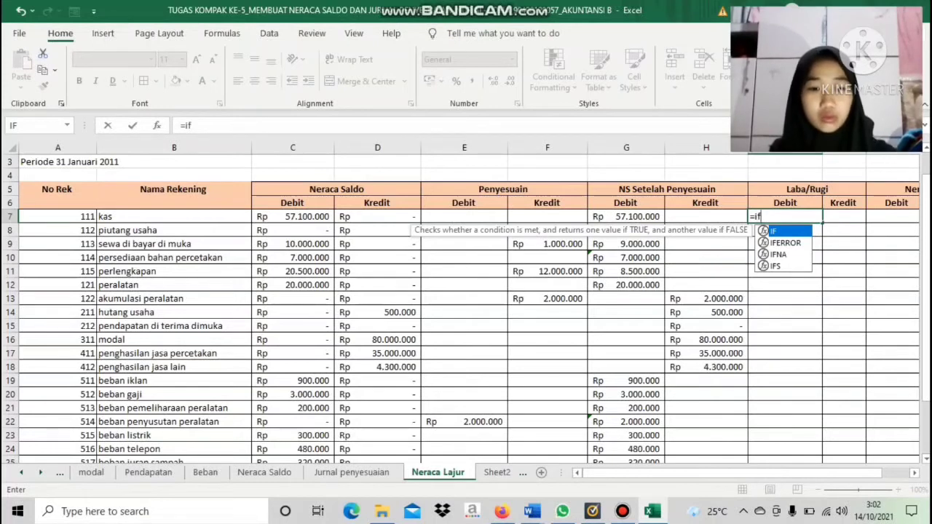
pyautogui.write('(')
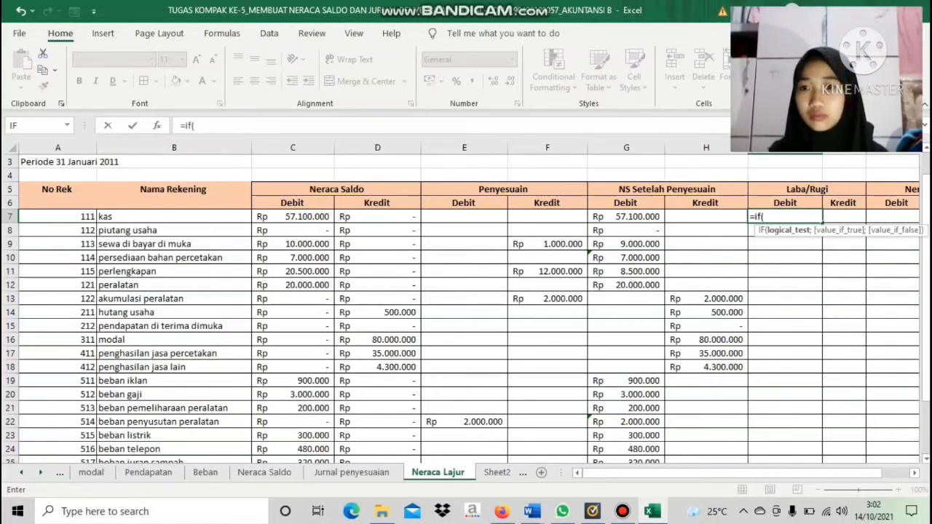
pyautogui.moveTo(57, 216); pyautogui.dragTo(88, 386)
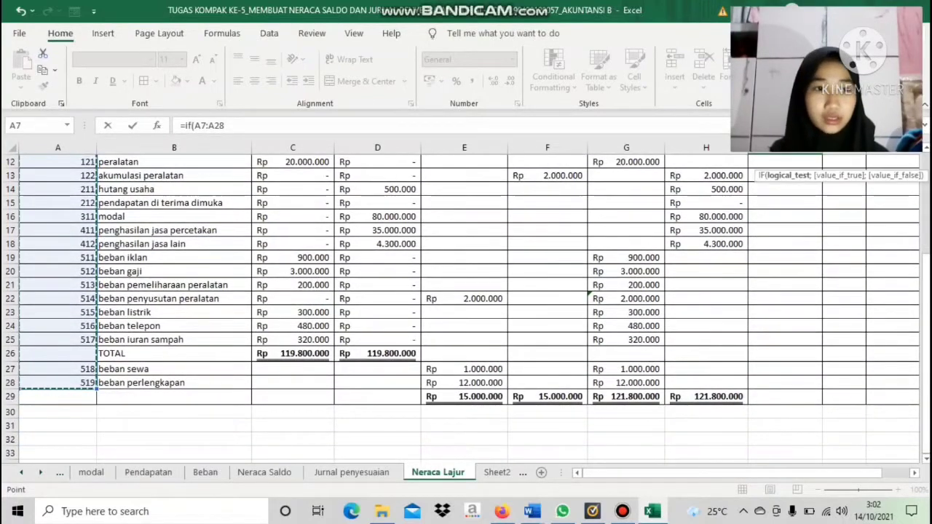
pyautogui.moveTo(926, 403); pyautogui.dragTo(926, 304)
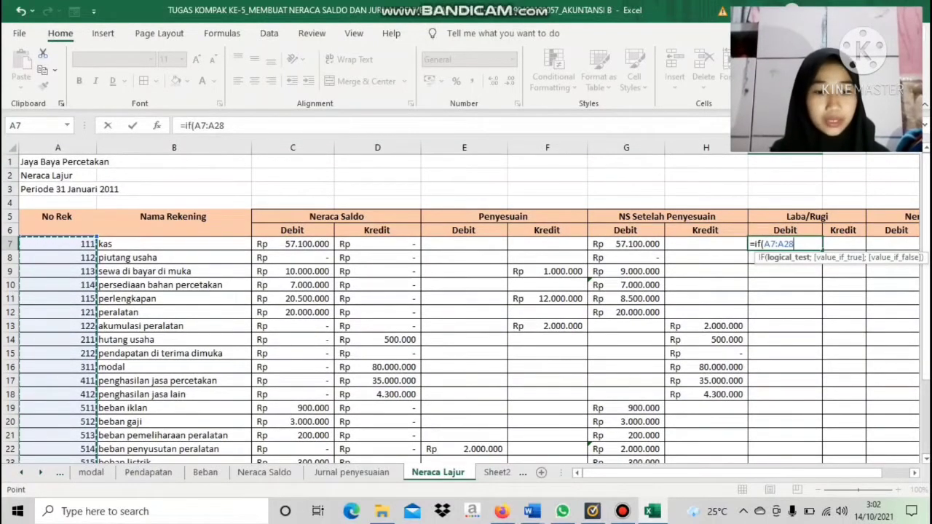
pyautogui.write('>')
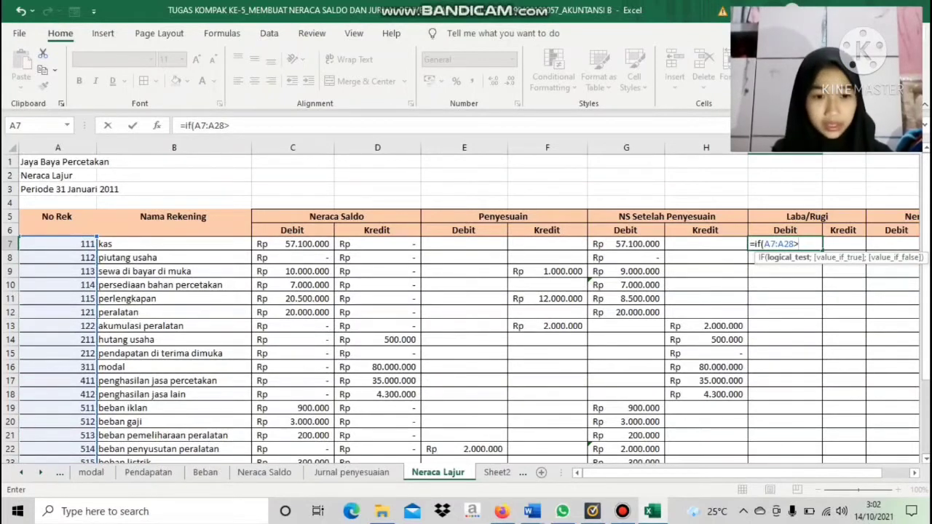
pyautogui.write('=')
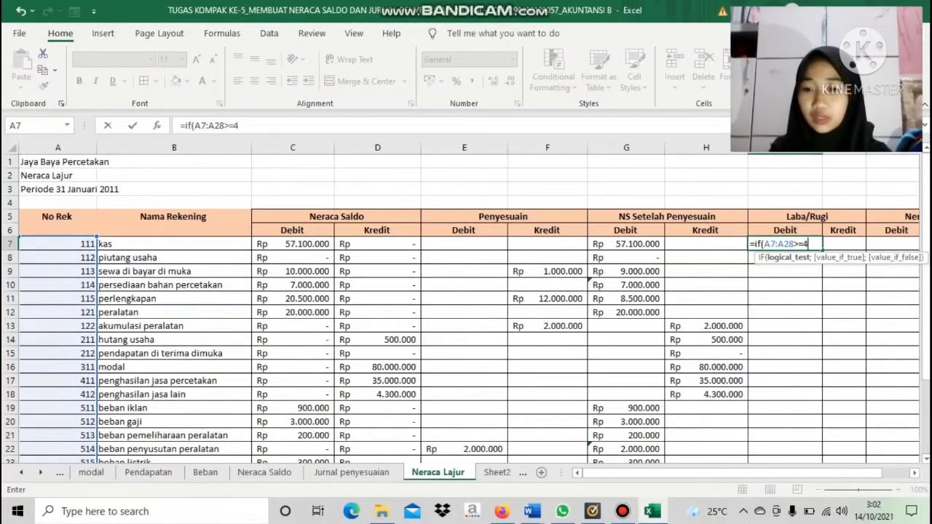
pyautogui.write('411')
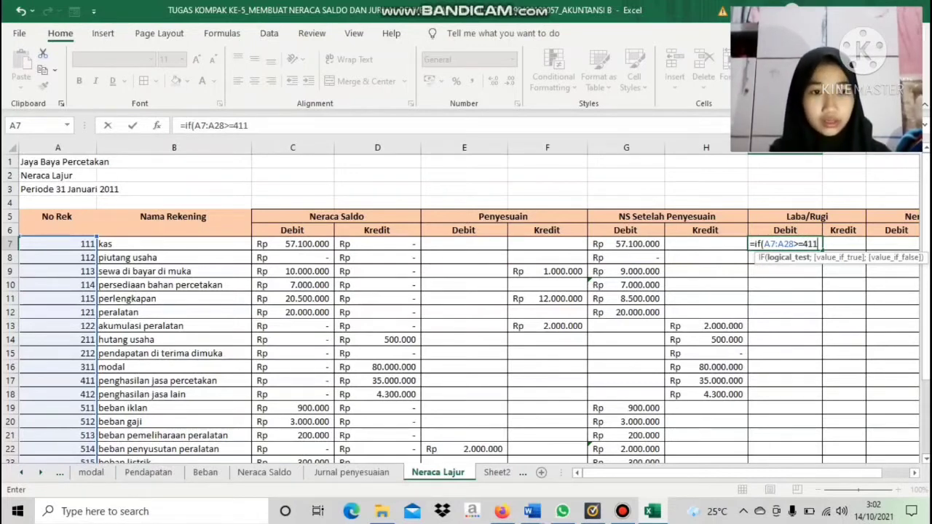
pyautogui.write(';')
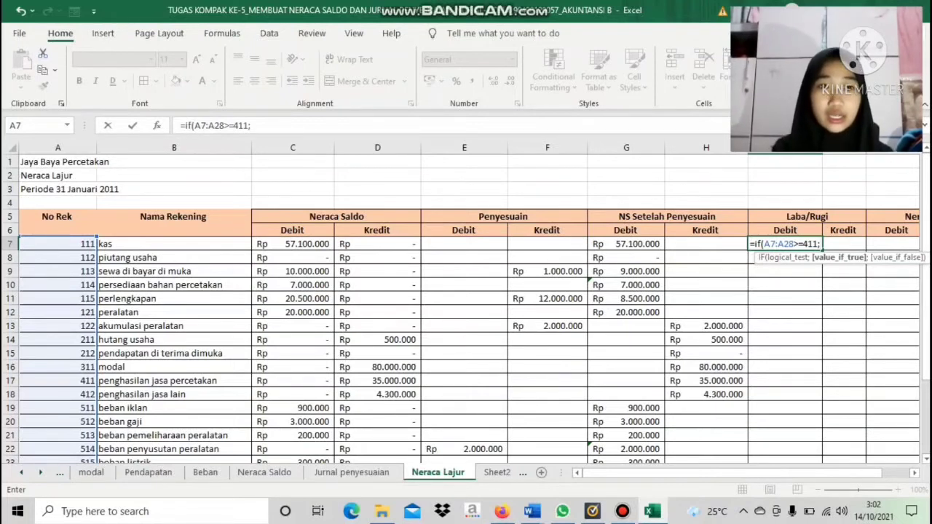
# Complete the I7 formula as =IF(A7:A28>=411;G7:G28;0), taking the adjusted debits when true and 0 otherwise
pyautogui.moveTo(626, 244); pyautogui.dragTo(626, 397)
pyautogui.moveTo(626, 440)
pyautogui.mouseDown()
pyautogui.moveTo(626, 456)
pyautogui.moveTo(627, 438)
pyautogui.mouseUp()
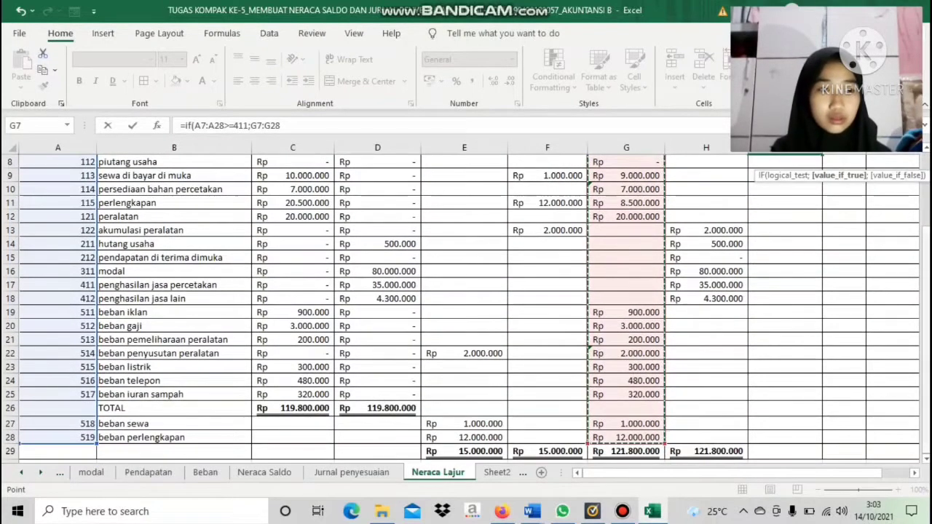
pyautogui.scroll(3, 466, 309)
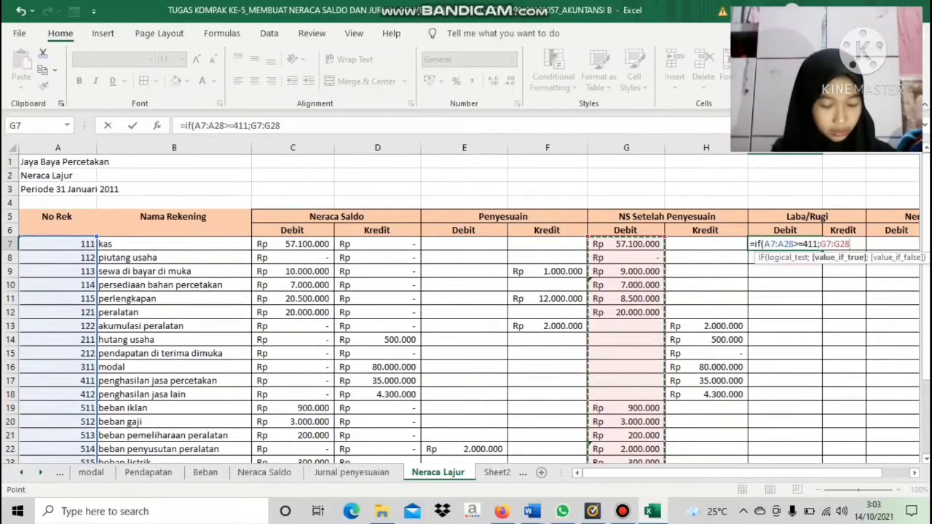
pyautogui.write(';')
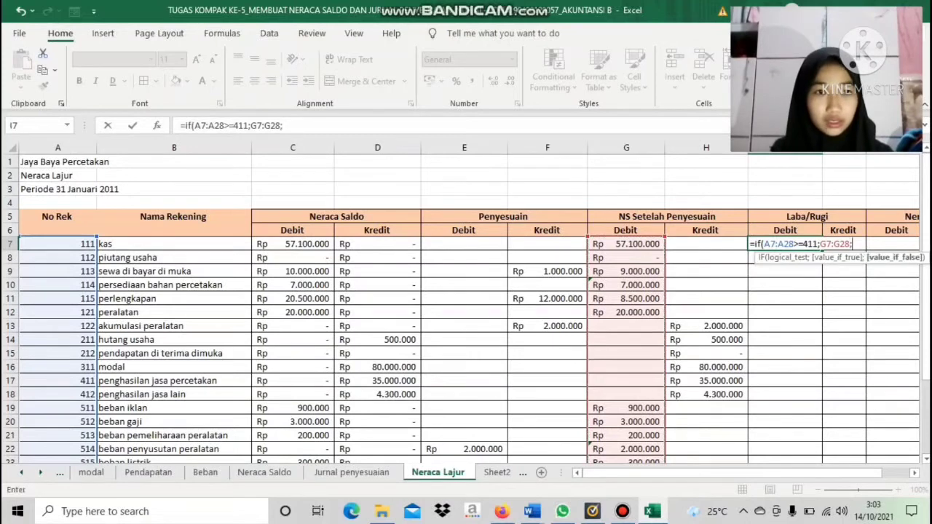
pyautogui.write('0')
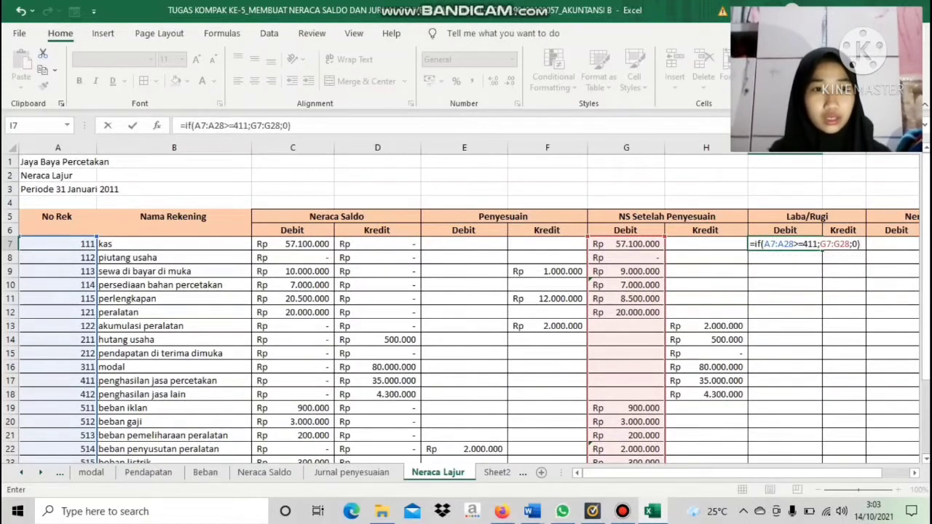
pyautogui.press('Return')
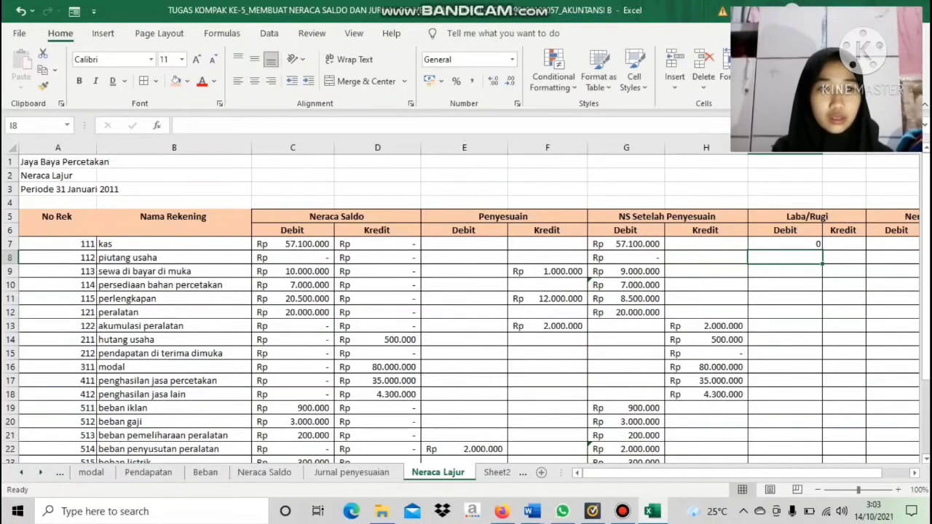
# Fill the Laba/Rugi Debit formula from I7 down to I28 and format the range as Accounting in Rp
pyautogui.click(785, 243)
pyautogui.moveTo(822, 249); pyautogui.dragTo(787, 428)
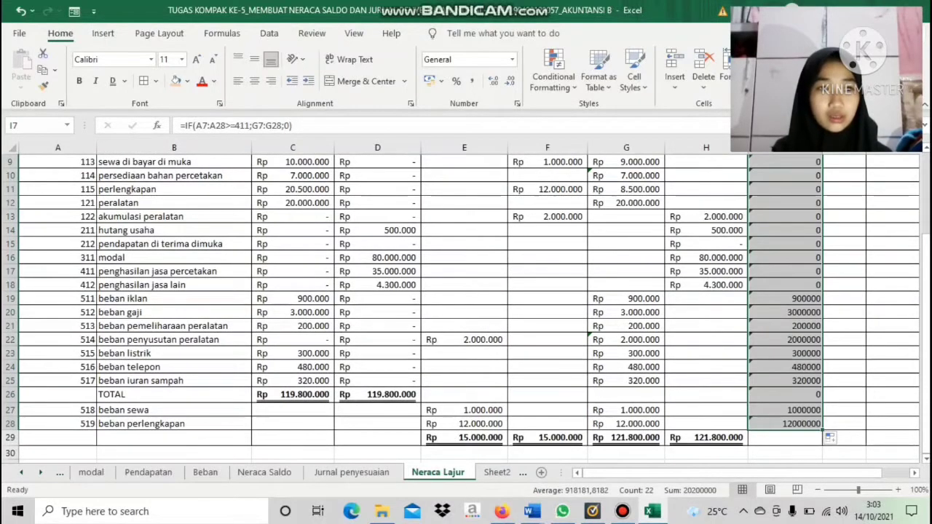
pyautogui.scroll(2, 786, 429)
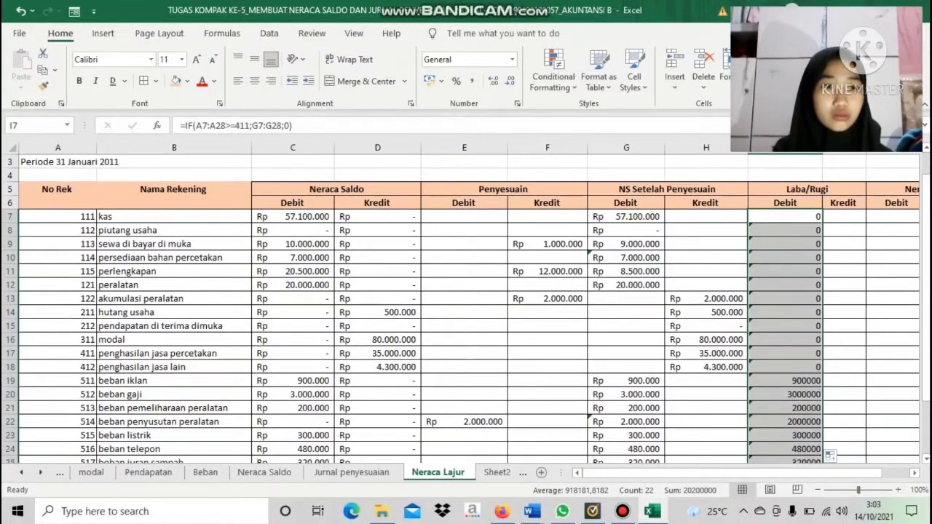
pyautogui.moveTo(785, 216); pyautogui.dragTo(792, 425)
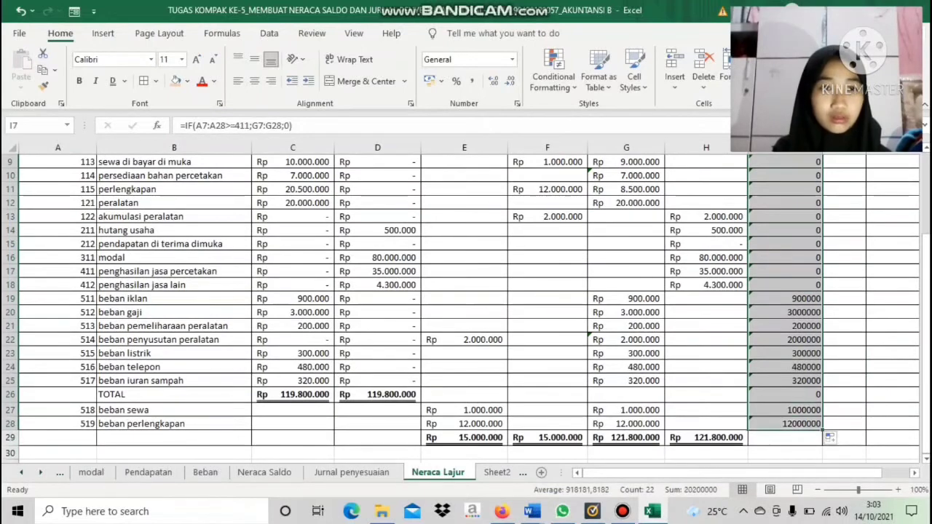
pyautogui.click(512, 59)
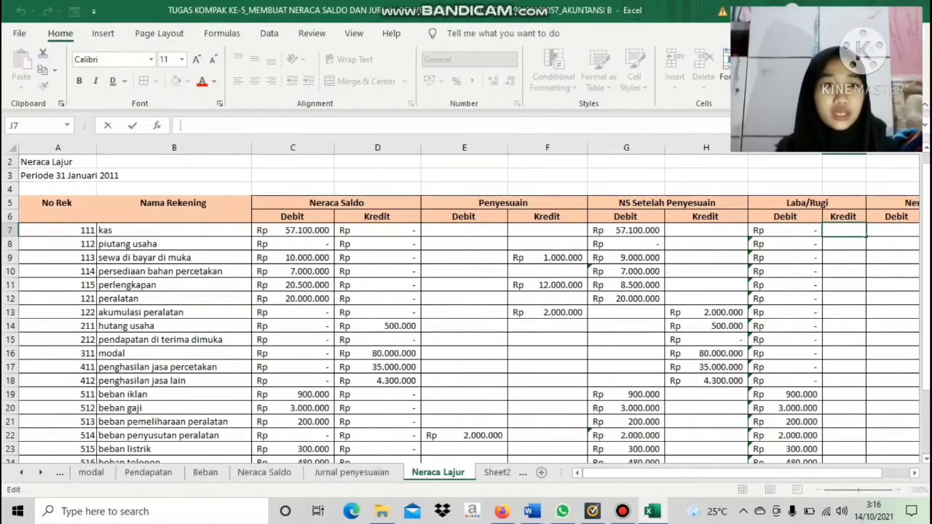
# Begin an IF formula in Laba/Rugi Kredit J7 with the condition A7:A28>=411
pyautogui.write('=IF')
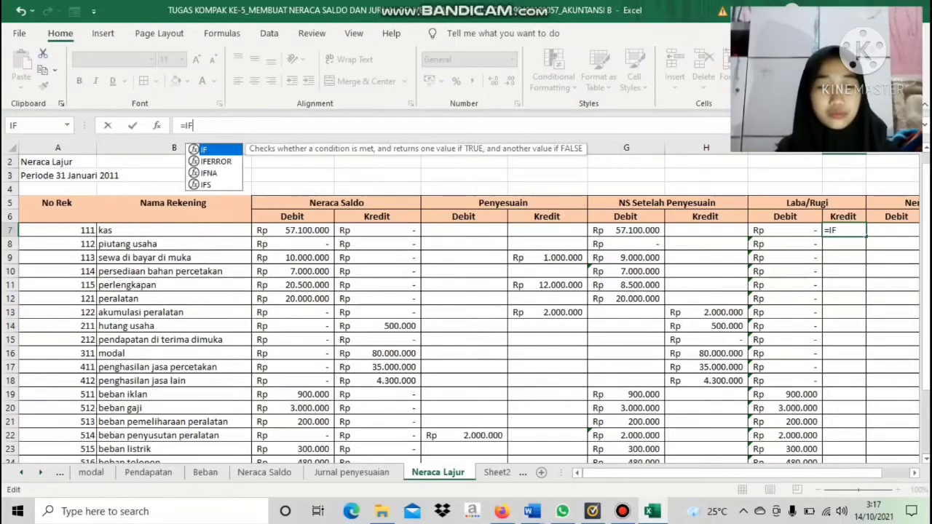
pyautogui.write('(')
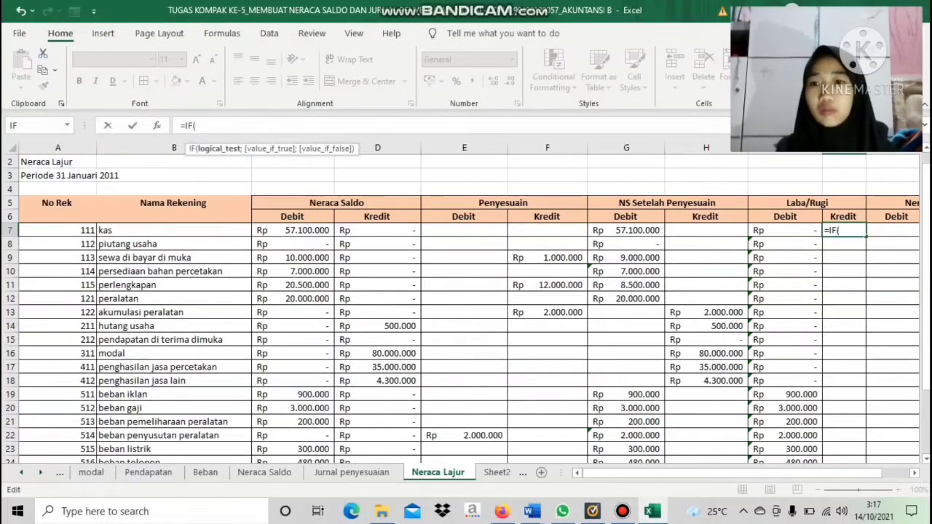
pyautogui.moveTo(80, 230); pyautogui.dragTo(86, 424)
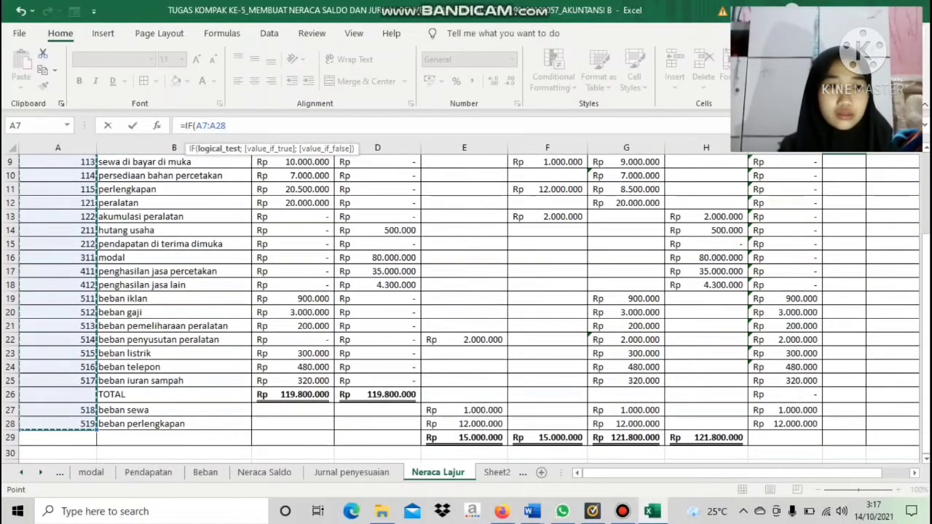
pyautogui.scroll(3, 466, 306)
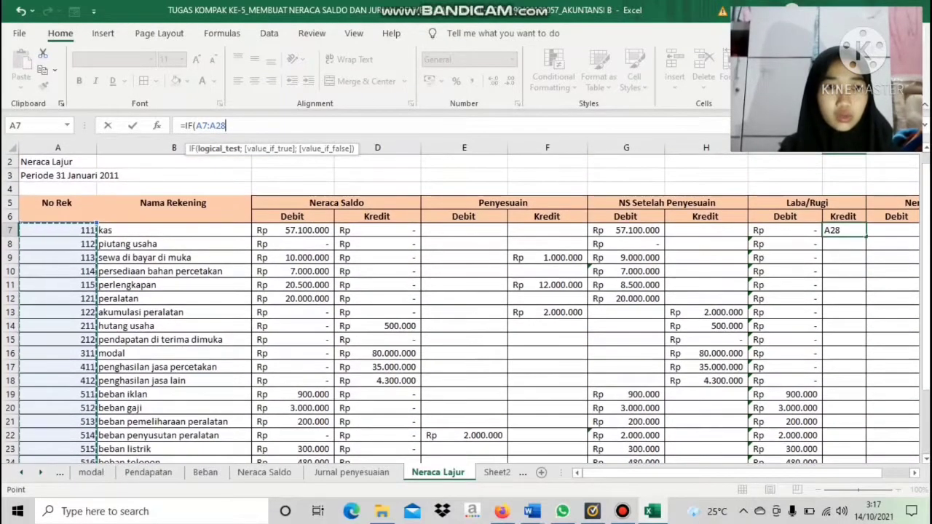
pyautogui.click(843, 232)
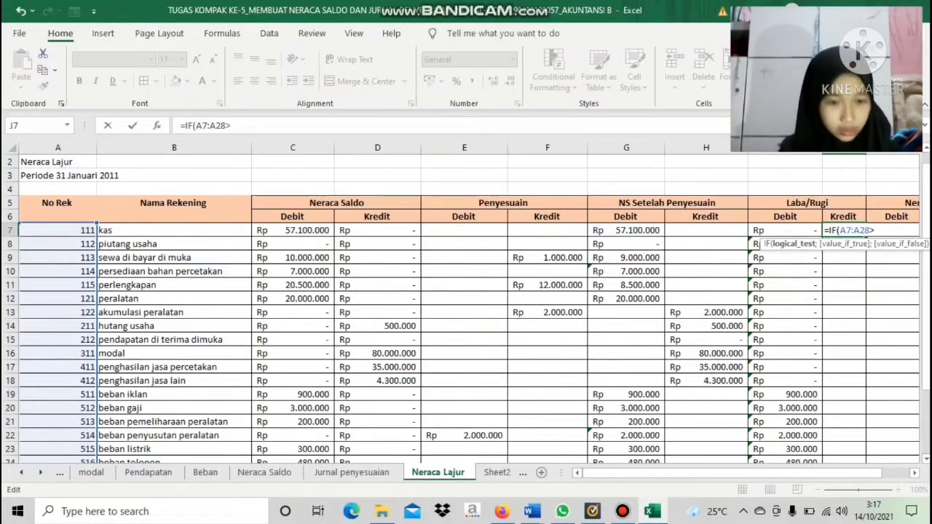
pyautogui.write('=4')
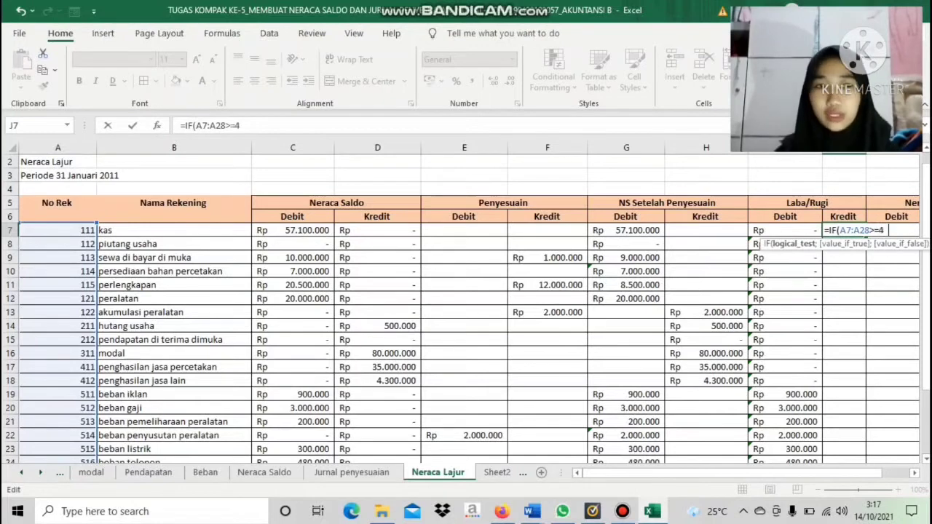
pyautogui.write('11')
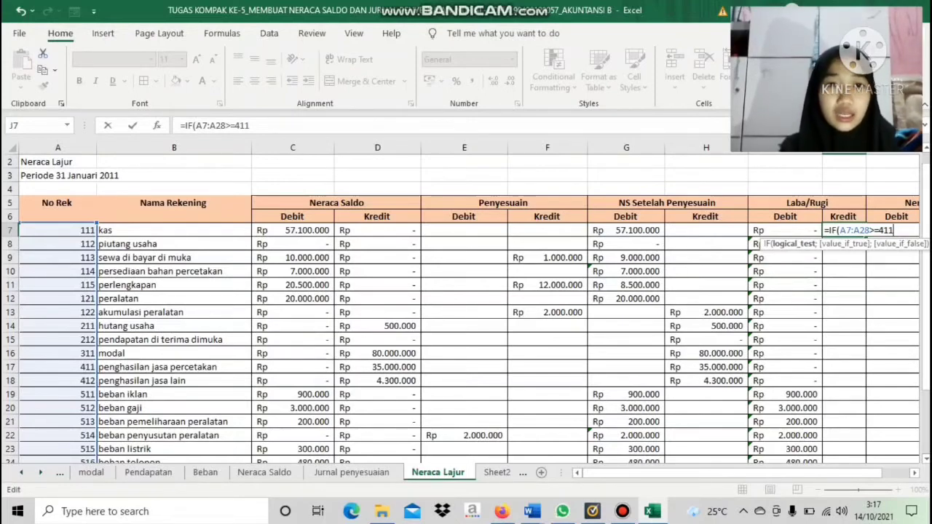
pyautogui.press('Return')
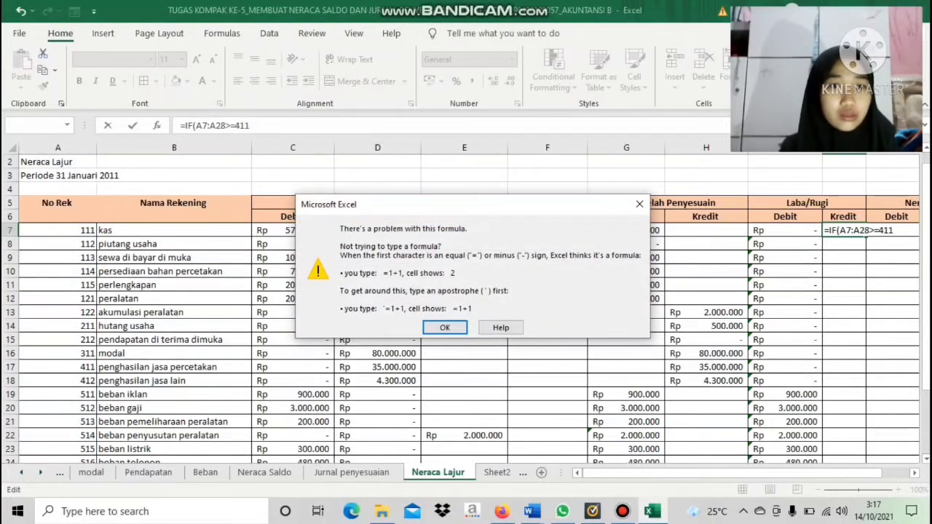
pyautogui.press('Return')
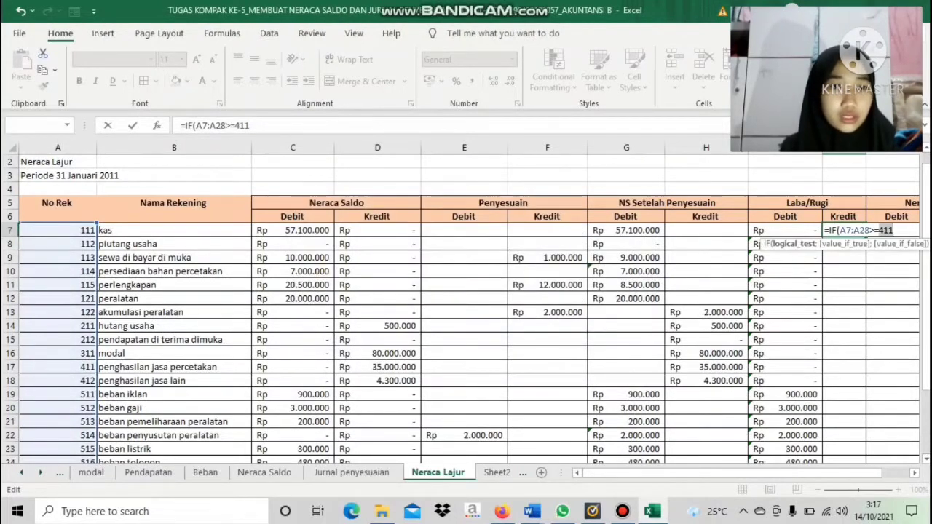
pyautogui.click(894, 231)
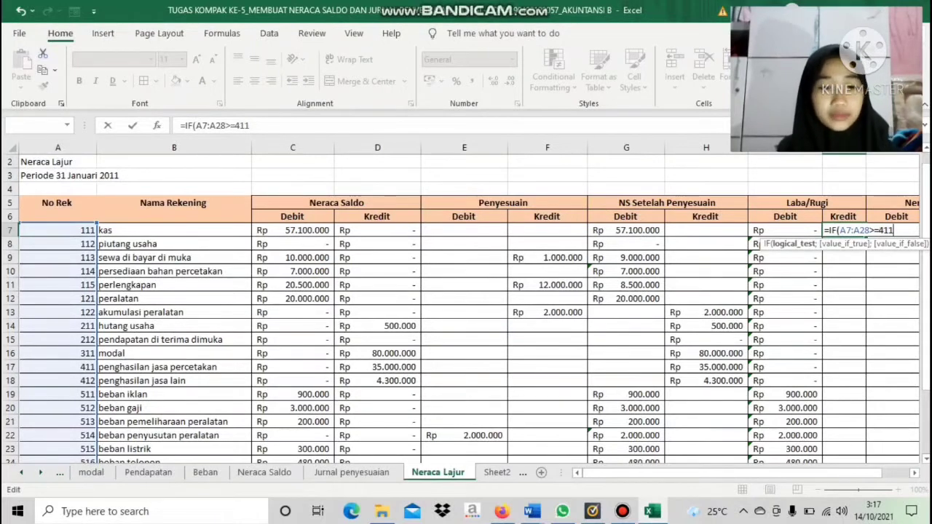
# Complete the J7 formula as =IF(A7:A28>=411;H7:H28;0), taking the adjusted credits when true and 0 otherwise
pyautogui.write(';')
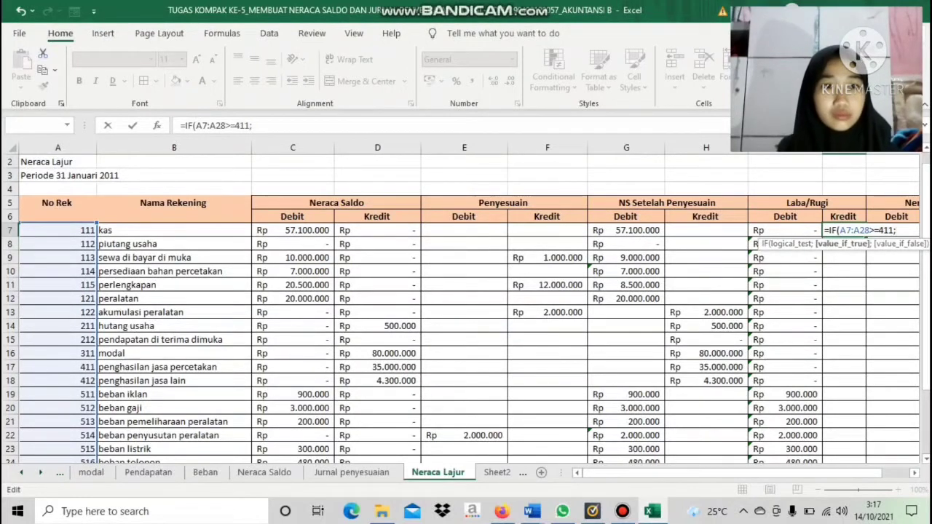
pyautogui.moveTo(706, 230); pyautogui.dragTo(728, 424)
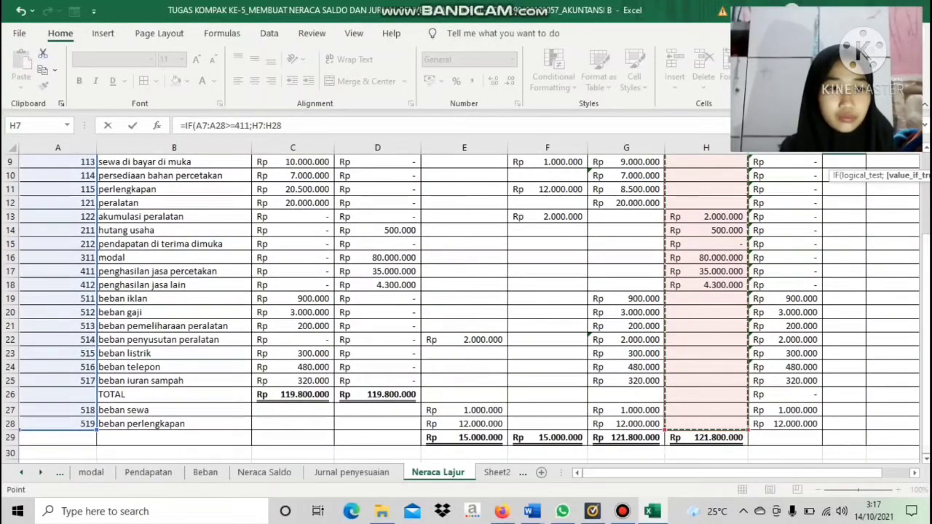
pyautogui.moveTo(925, 429); pyautogui.dragTo(925, 363)
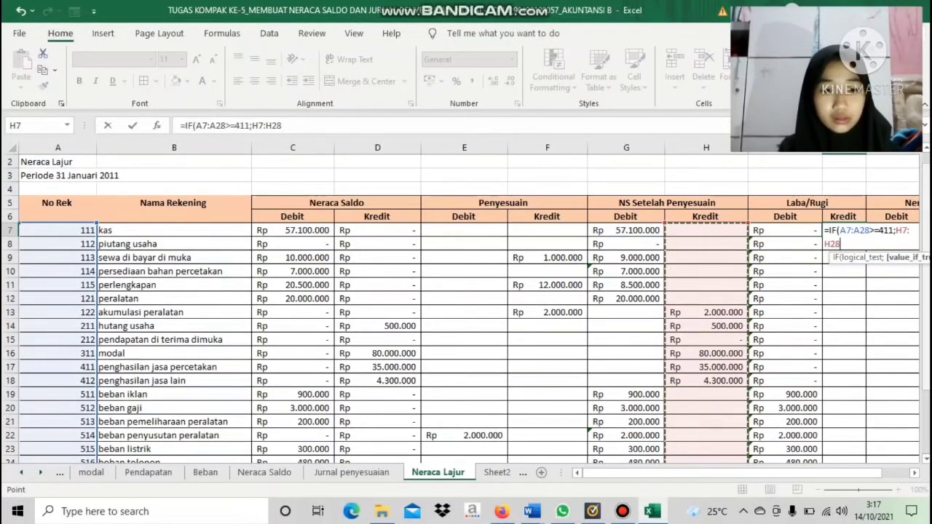
pyautogui.write(';')
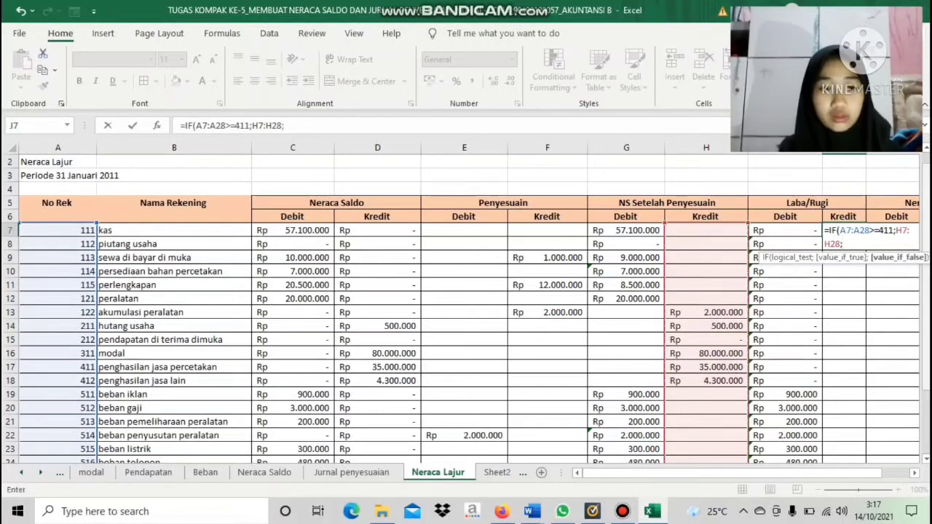
pyautogui.write('0)')
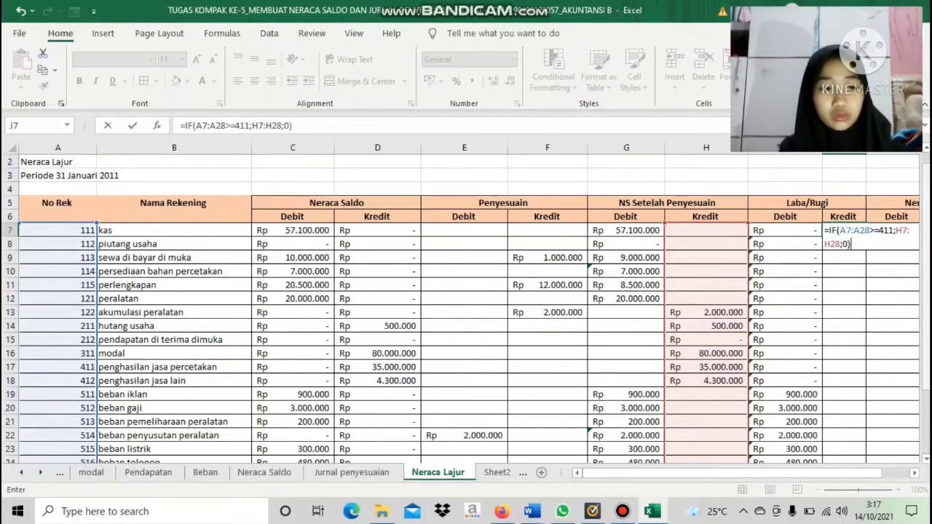
pyautogui.press('Return')
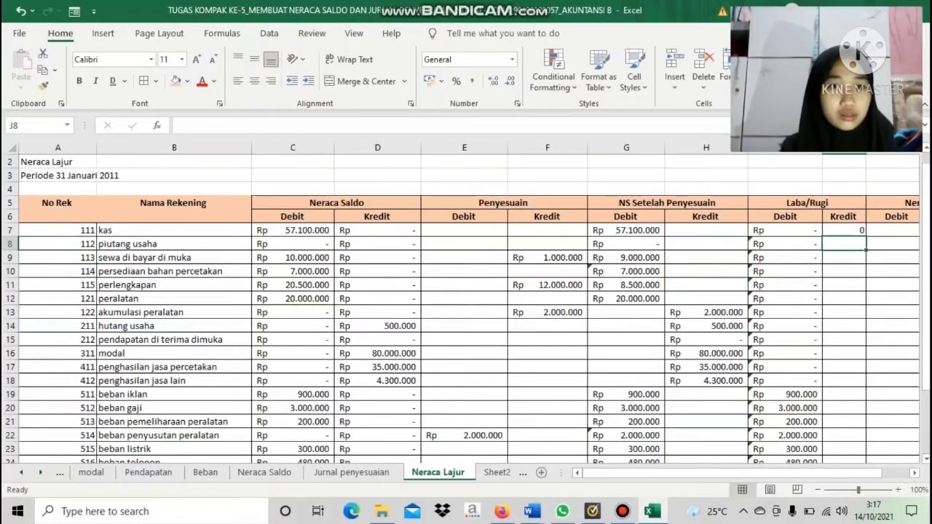
# Fill the Laba/Rugi Kredit formula from J7 down to J28 and widen column J
pyautogui.click(843, 230)
pyautogui.moveTo(865, 234); pyautogui.dragTo(844, 428)
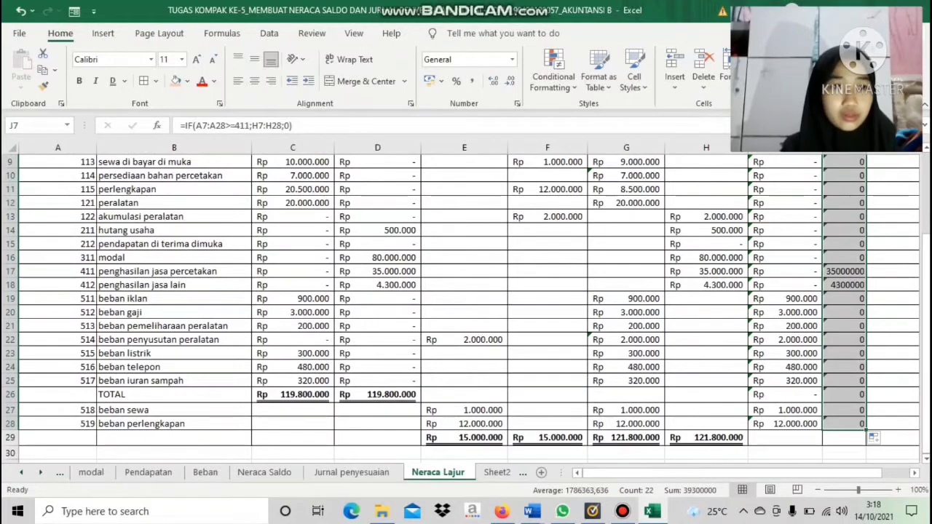
pyautogui.scroll(3, 466, 310)
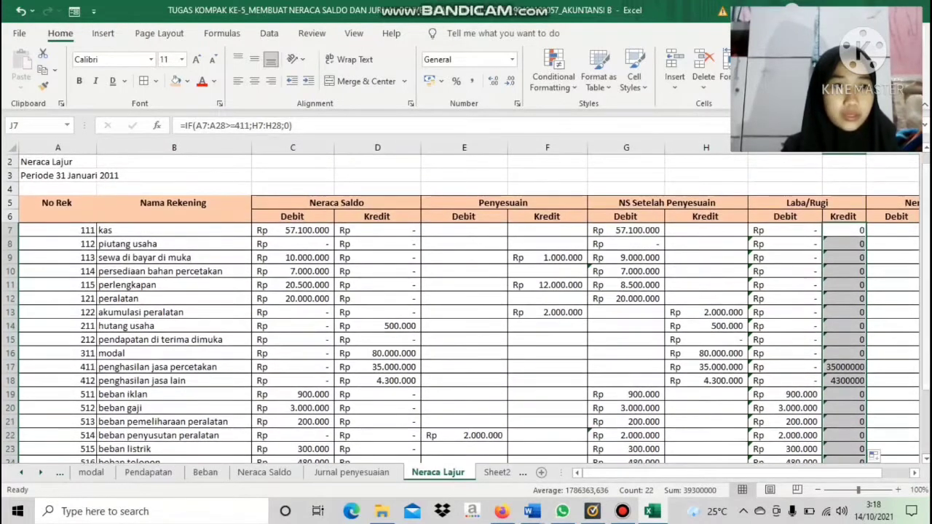
pyautogui.scroll(1, 466, 309)
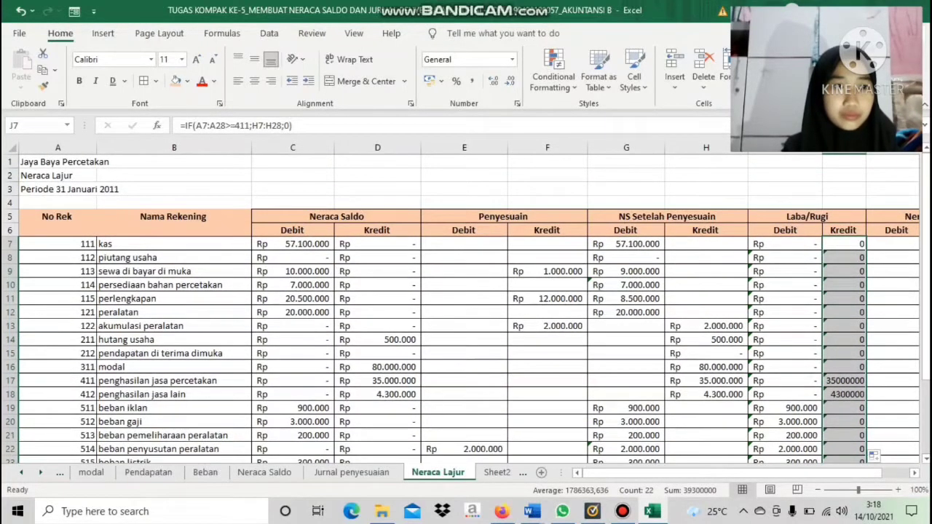
pyautogui.click(844, 176)
pyautogui.click(843, 161)
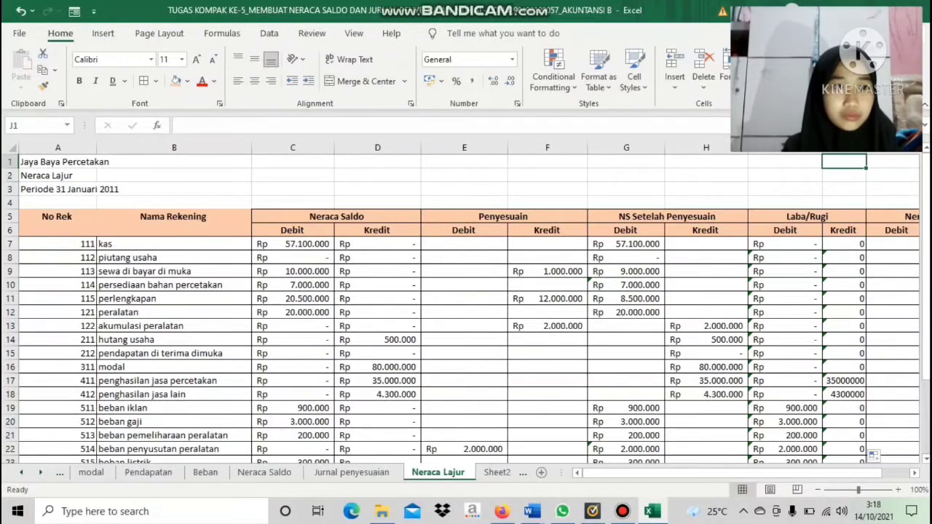
pyautogui.moveTo(866, 148); pyautogui.dragTo(895, 147)
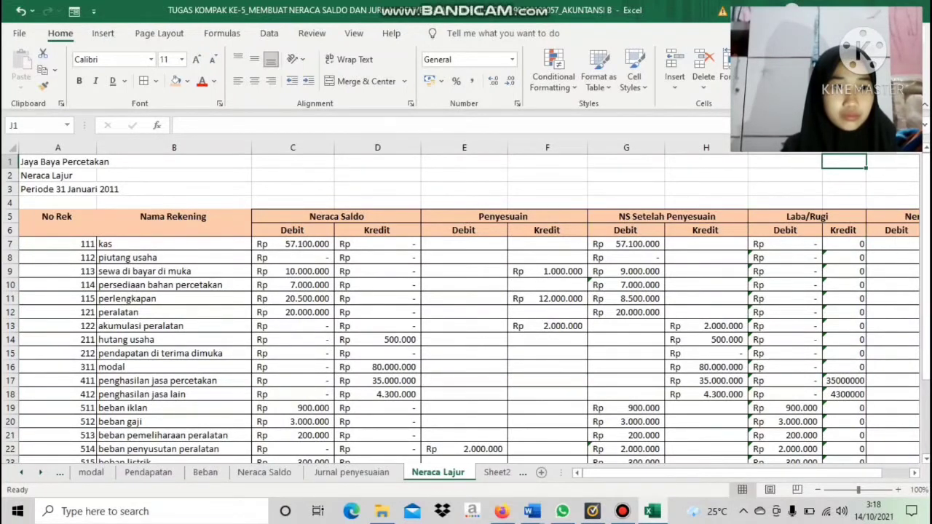
# Format the Laba/Rugi Kredit range J7:J28 as Accounting in Rp
pyautogui.doubleClick(870, 244)
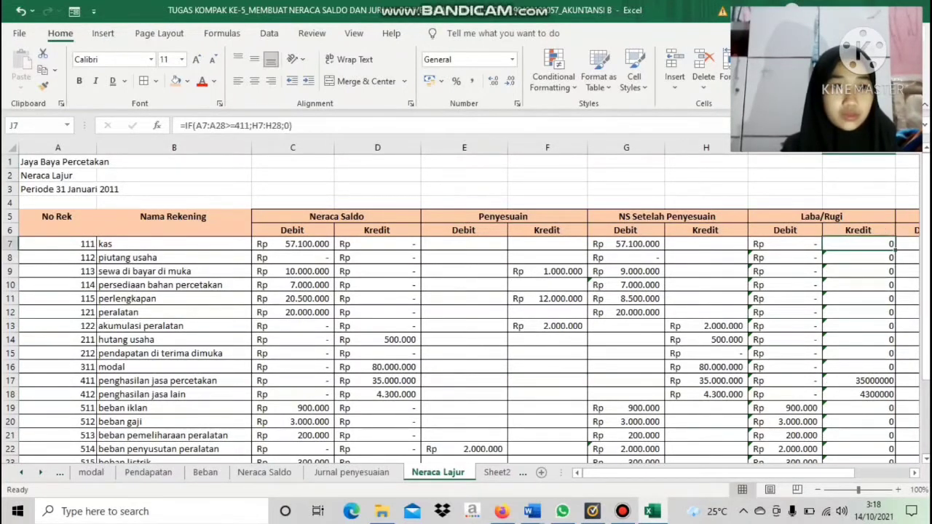
pyautogui.moveTo(869, 244); pyautogui.dragTo(866, 258)
pyautogui.click(860, 189)
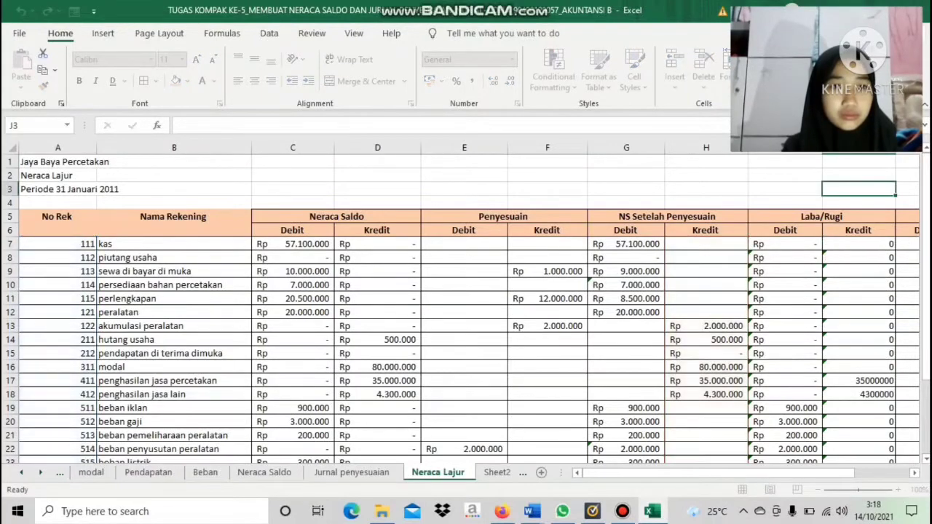
pyautogui.moveTo(863, 244); pyautogui.dragTo(897, 393)
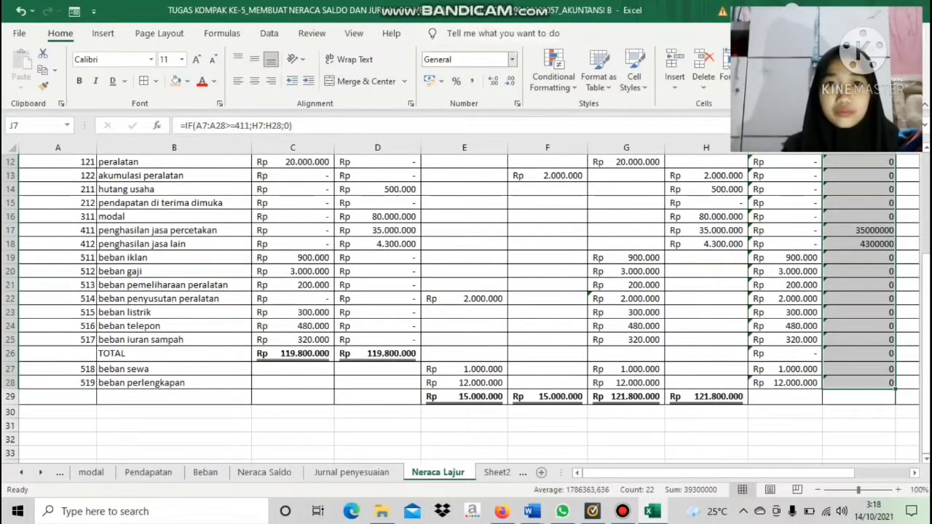
pyautogui.click(513, 60)
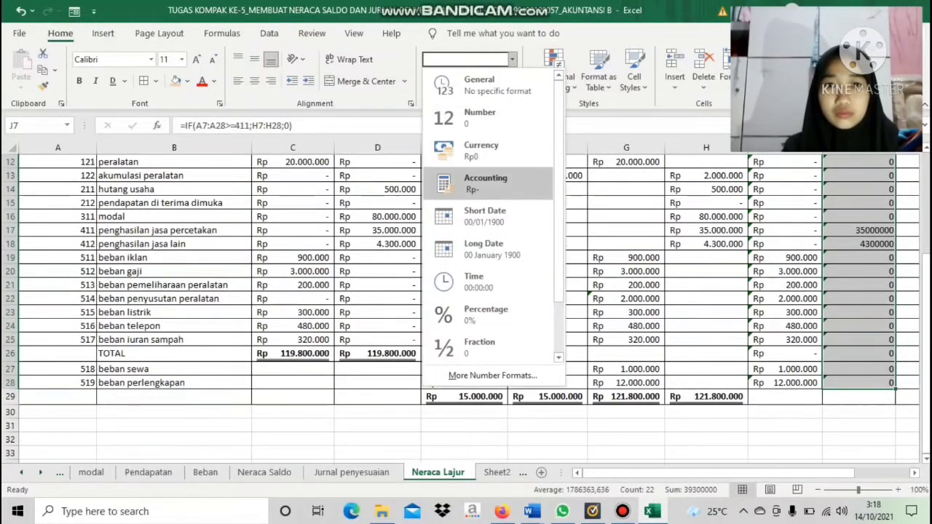
pyautogui.click(485, 184)
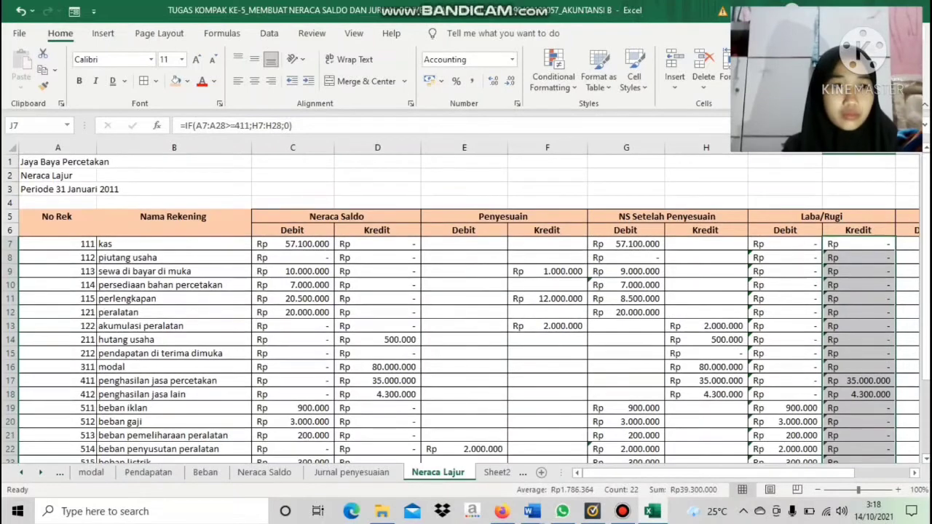
# Begin an IF formula in Neraca Debit K7 with the condition A7:A28<=411
pyautogui.moveTo(761, 474); pyautogui.dragTo(802, 473)
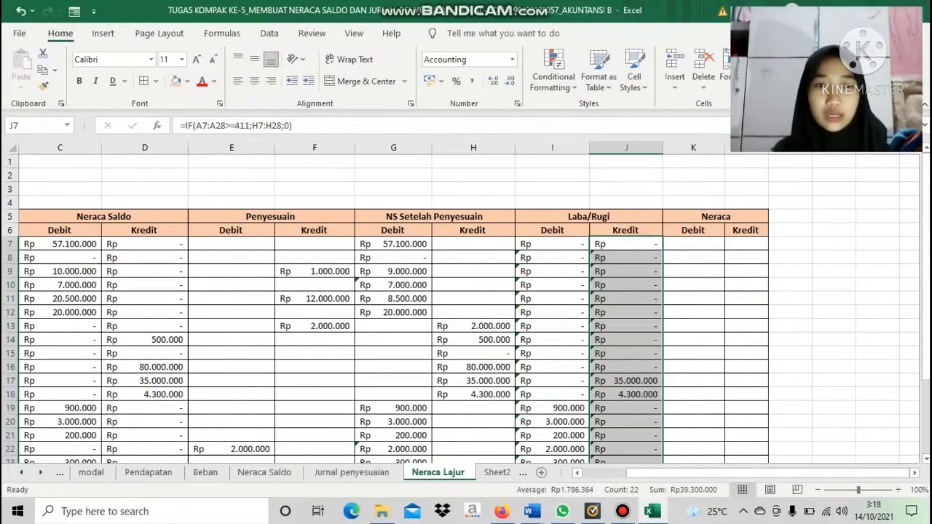
pyautogui.click(693, 244)
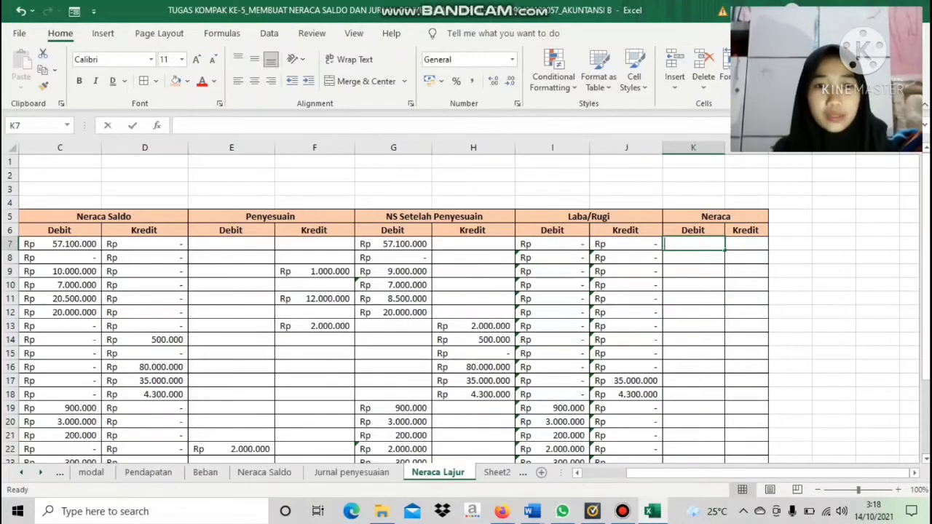
pyautogui.write('=IF')
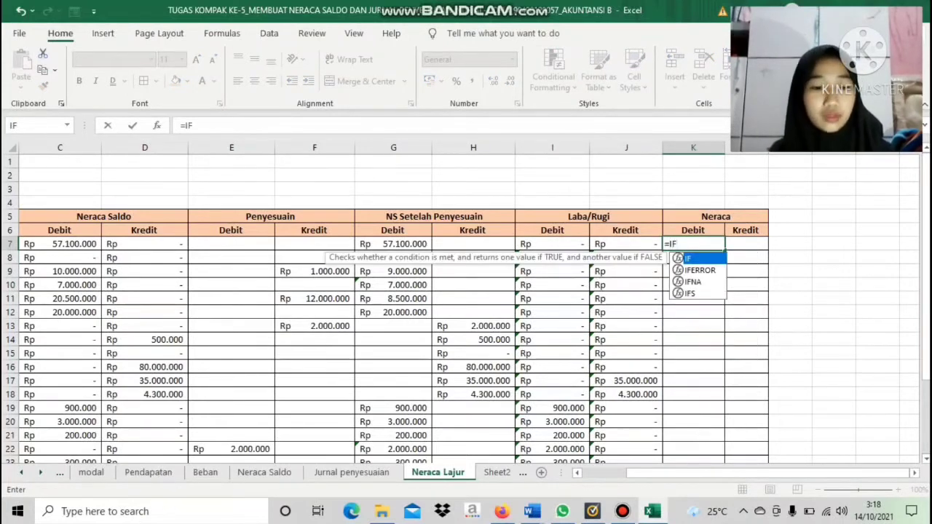
pyautogui.write('(')
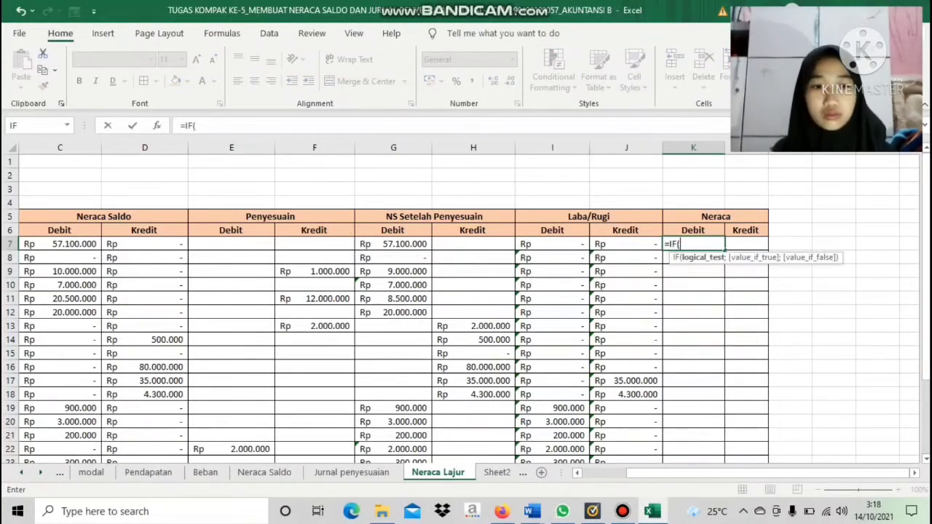
pyautogui.hscroll(-3, 466, 306)
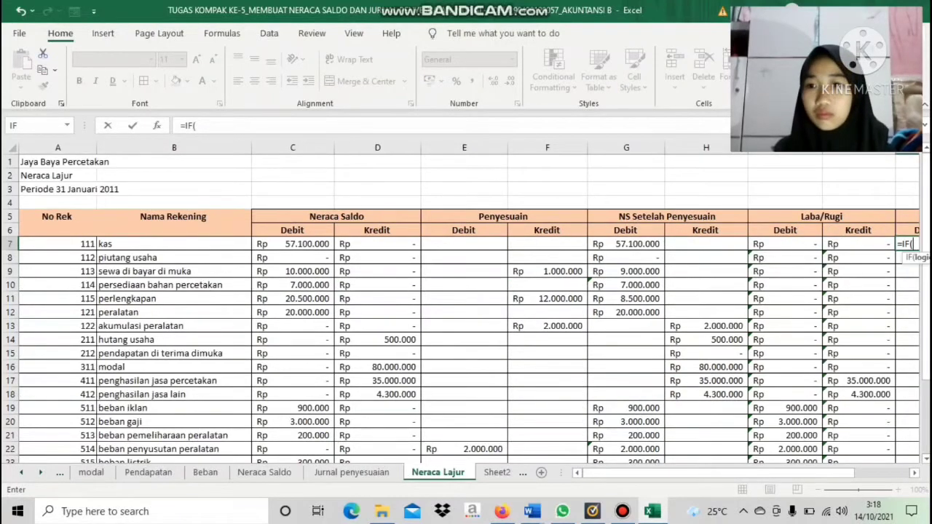
pyautogui.moveTo(58, 243); pyautogui.dragTo(75, 424)
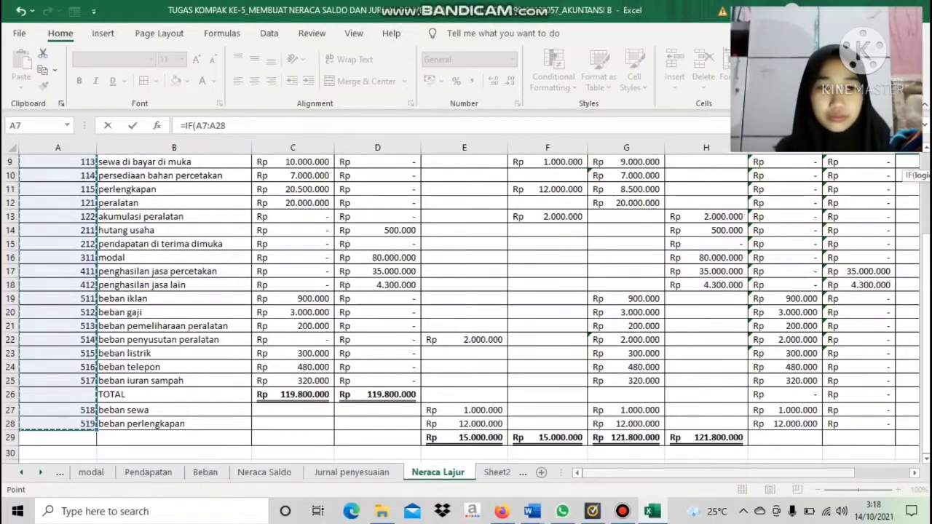
pyautogui.moveTo(661, 473); pyautogui.dragTo(716, 473)
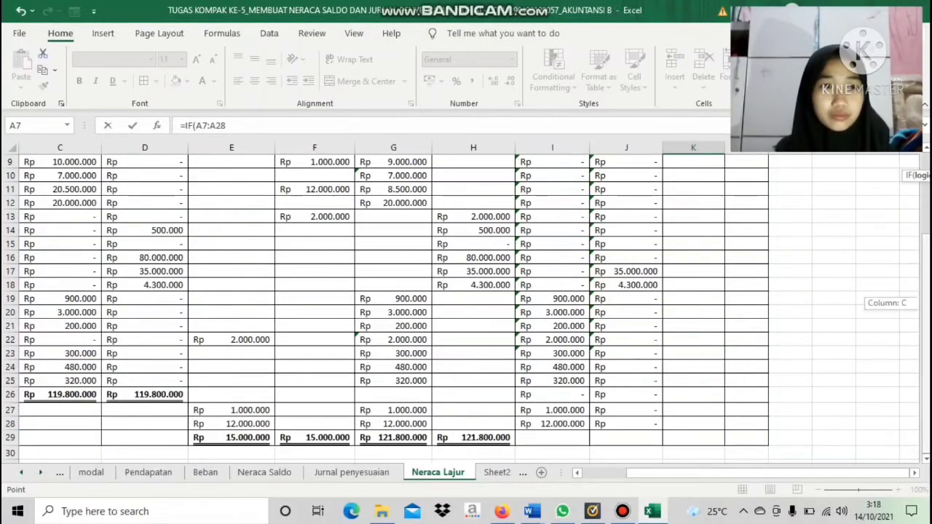
pyautogui.scroll(3, 466, 306)
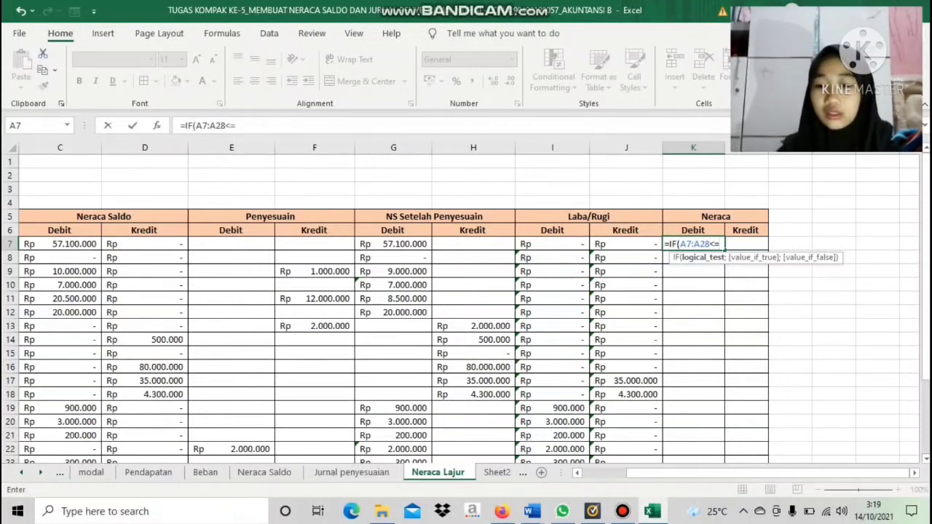
pyautogui.write('11')
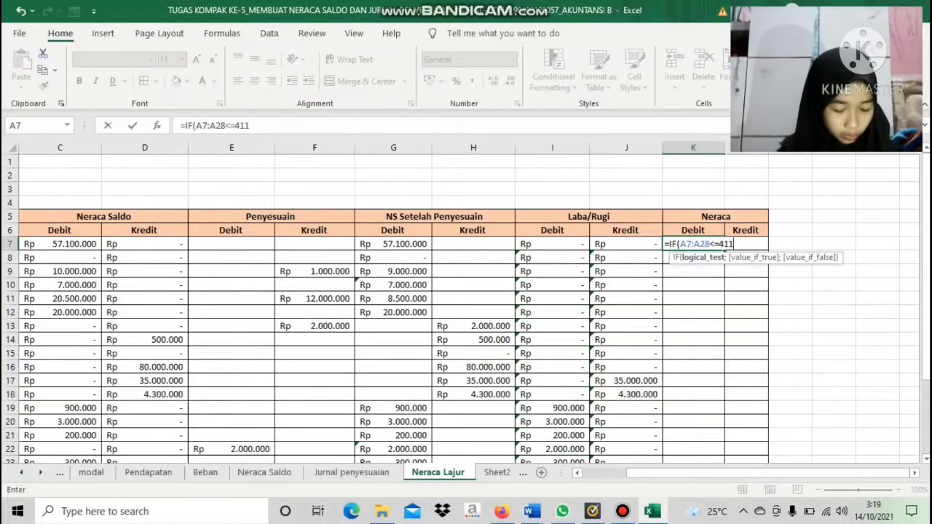
pyautogui.write(';')
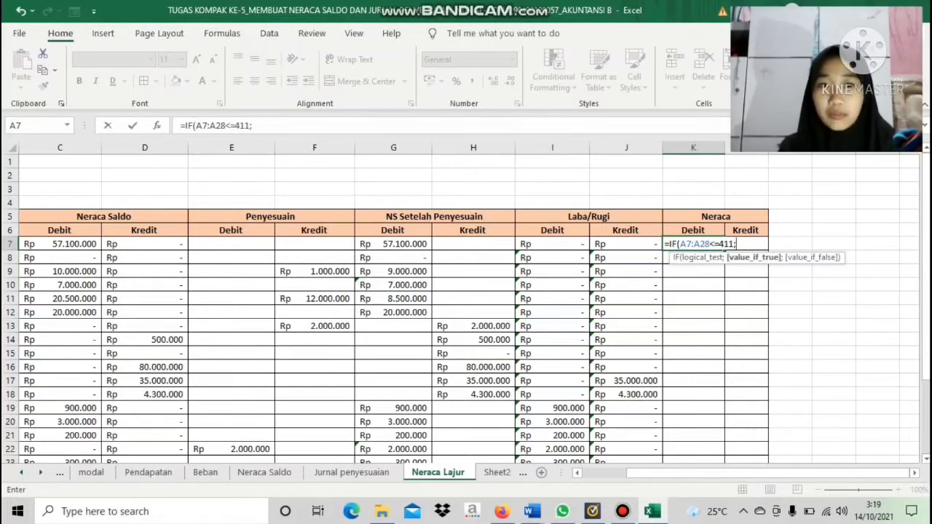
# Complete the K7 formula as =IF(A7:A28<=411;G7:G28;0), taking the adjusted debits when true and 0 otherwise
pyautogui.moveTo(393, 243); pyautogui.dragTo(429, 440)
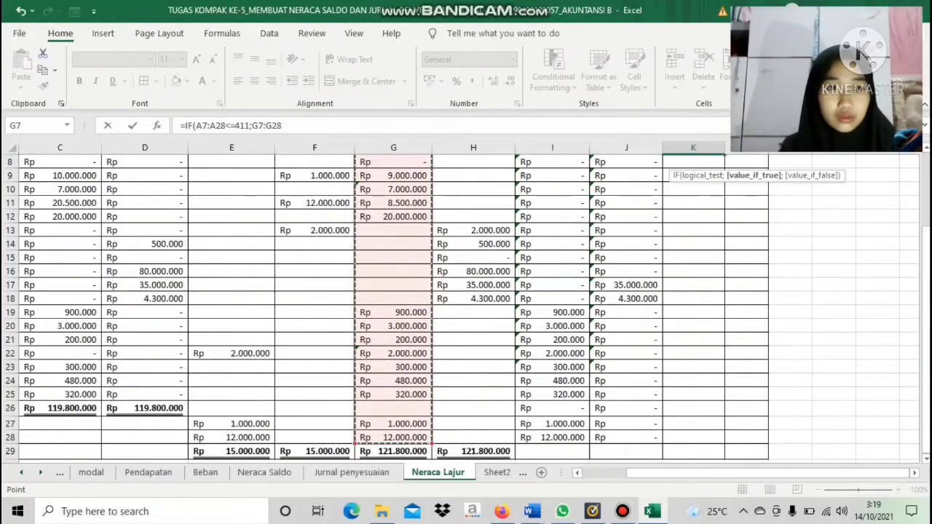
pyautogui.scroll(2, 466, 306)
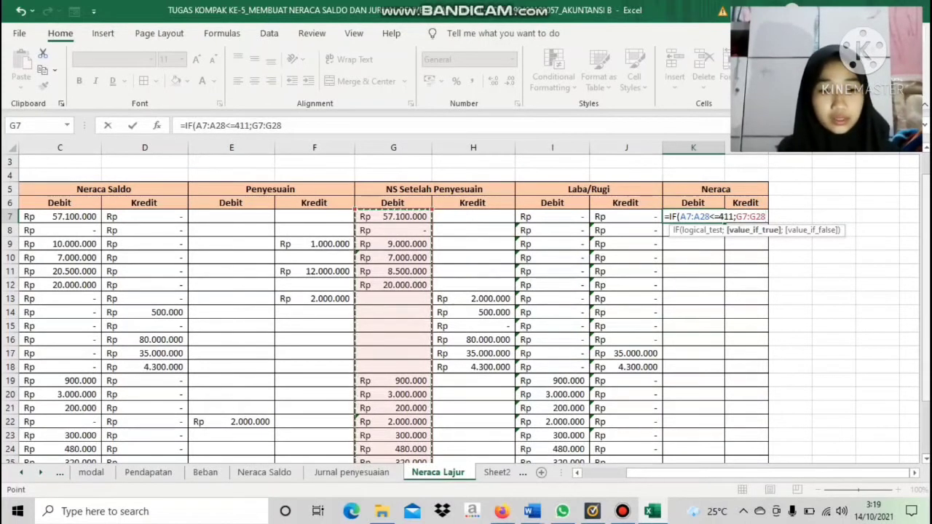
pyautogui.write(';0')
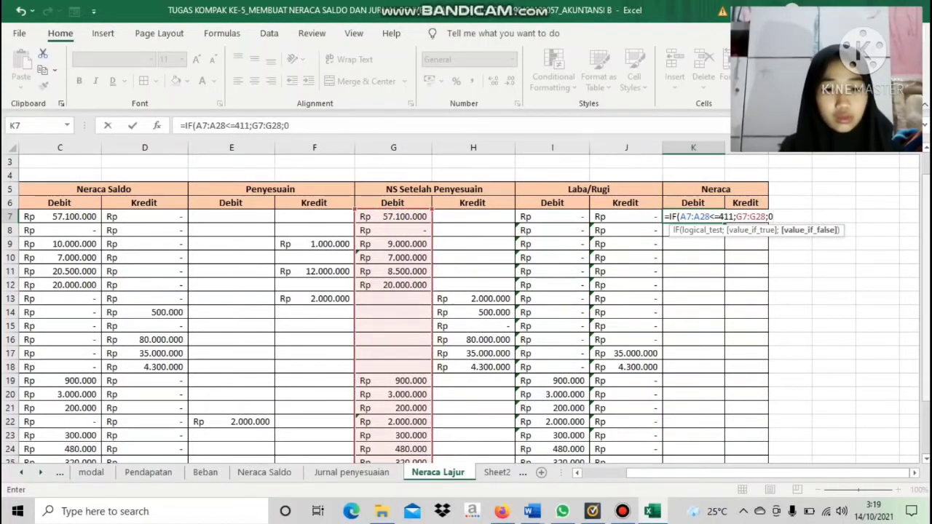
pyautogui.write(')')
pyautogui.press('Return')
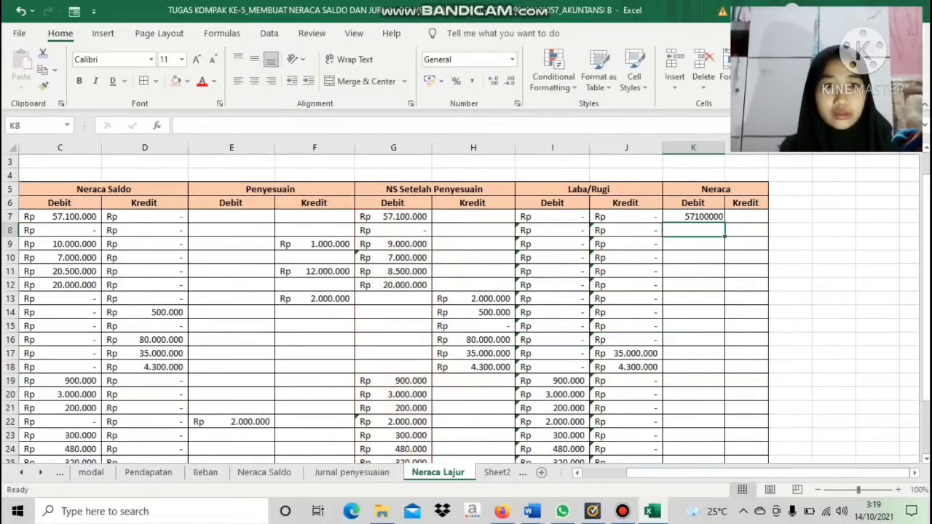
# Fill the Neraca Debit formula from K7 down to K28
pyautogui.click(693, 216)
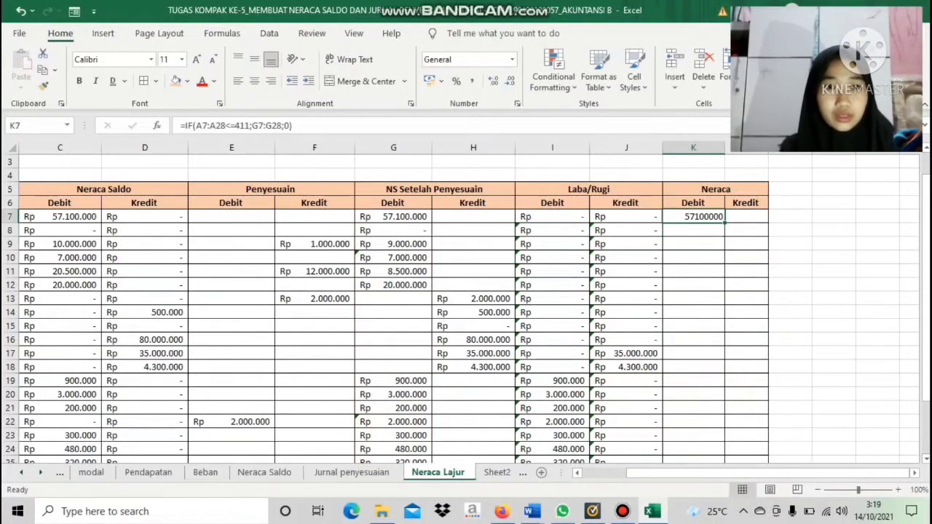
pyautogui.moveTo(725, 222); pyautogui.dragTo(723, 429)
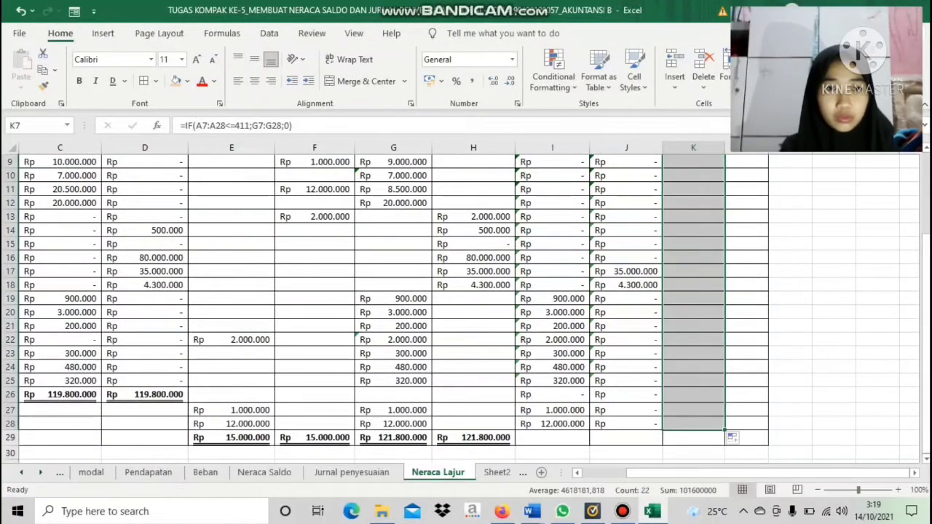
pyautogui.moveTo(925, 365); pyautogui.dragTo(925, 292)
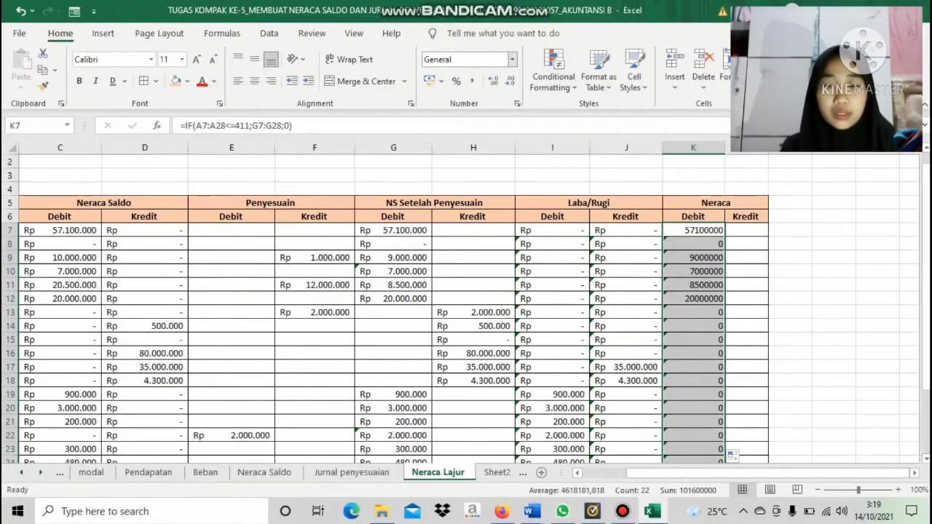
# Format K7:K28 as Accounting in Rp and widen column K to fit the amounts
pyautogui.click(512, 59)
pyautogui.click(485, 183)
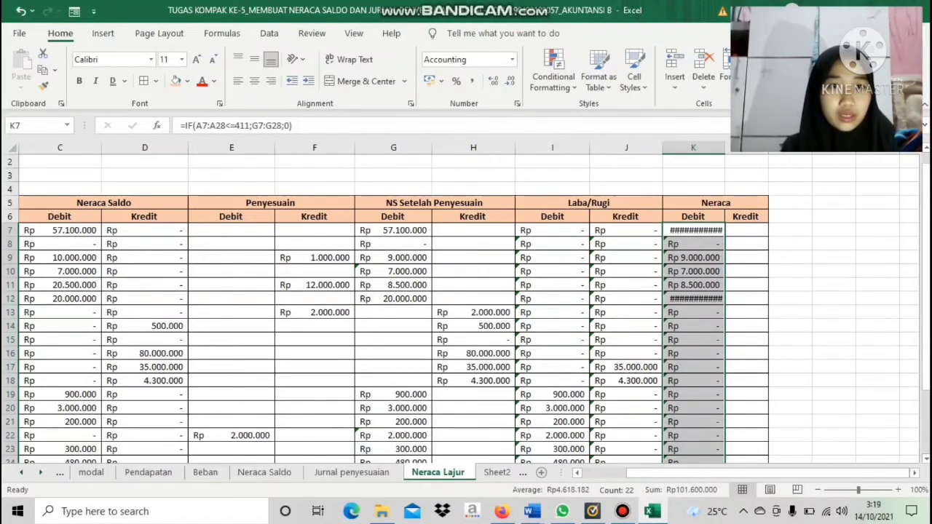
pyautogui.moveTo(725, 147); pyautogui.dragTo(741, 148)
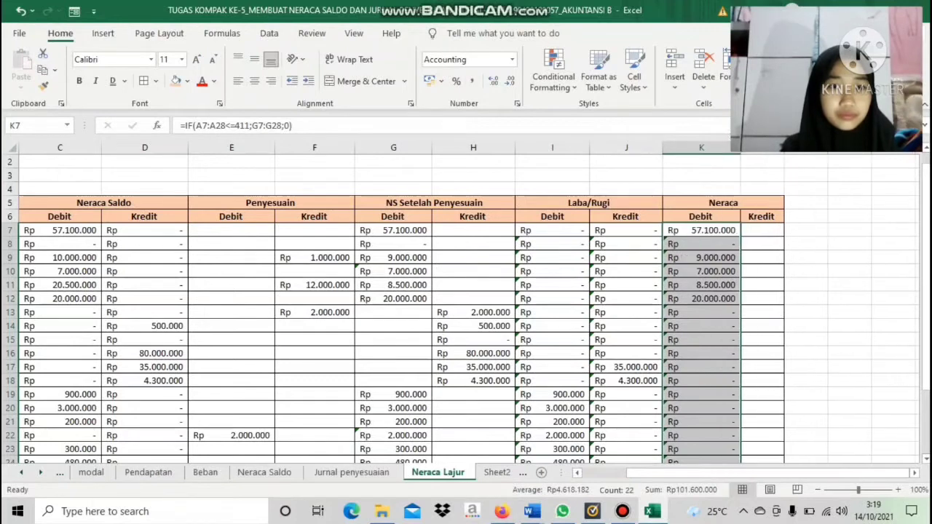
# Begin an IF formula in Neraca Kredit L7 with the condition A7:A28<=411
pyautogui.click(762, 230)
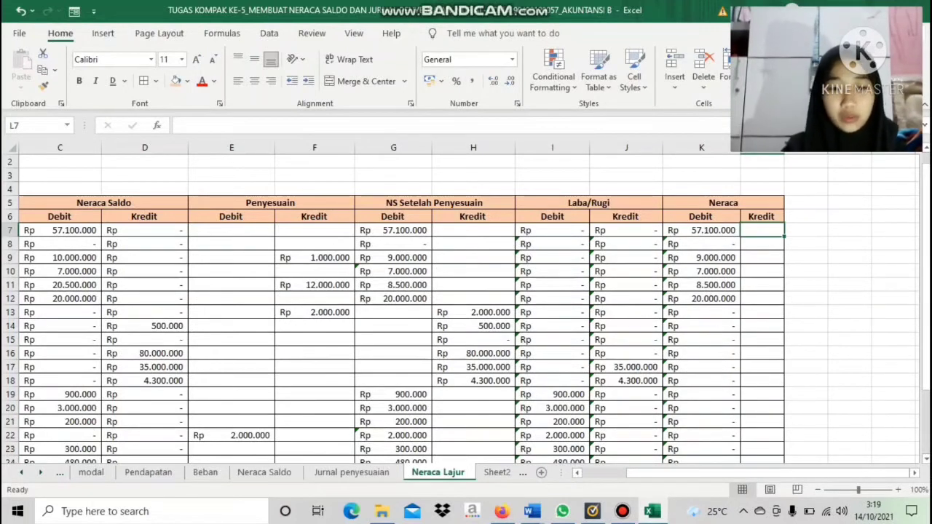
pyautogui.write('=IF')
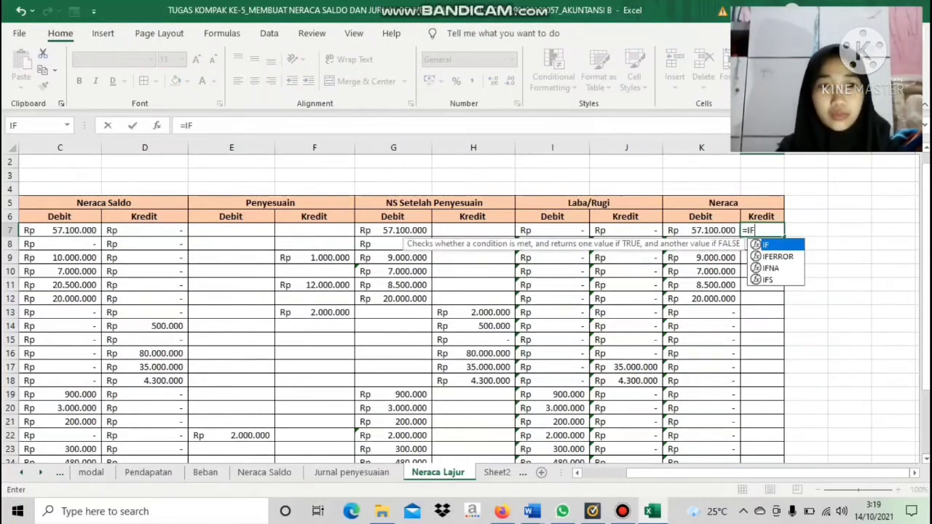
pyautogui.write('(')
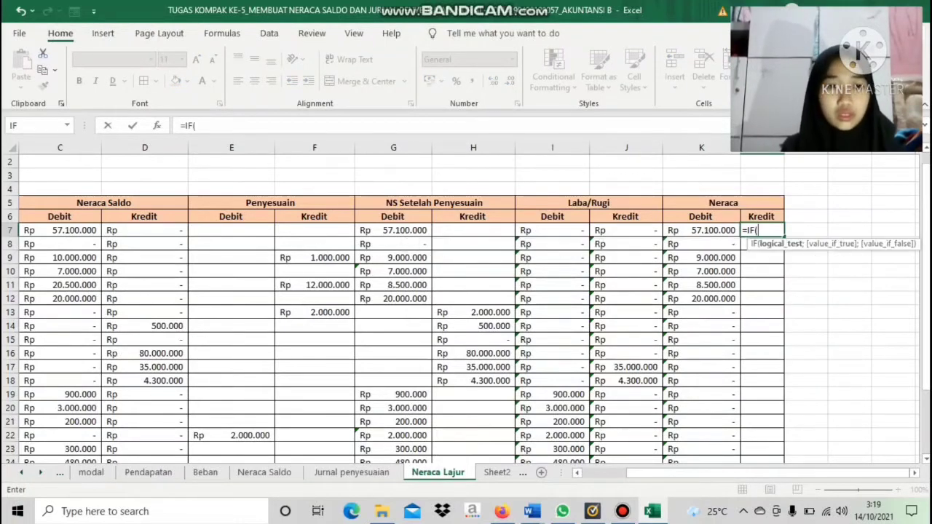
pyautogui.moveTo(769, 474); pyautogui.dragTo(722, 473)
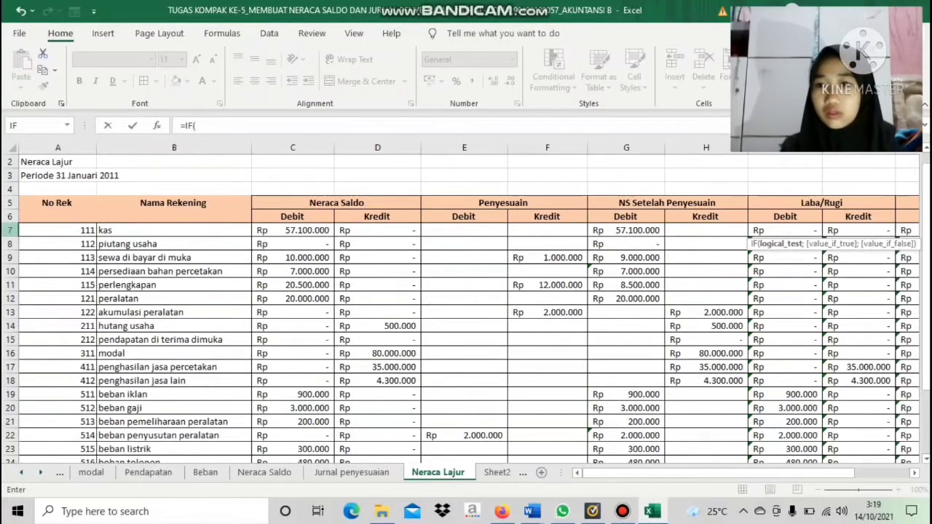
pyautogui.moveTo(80, 230); pyautogui.dragTo(80, 425)
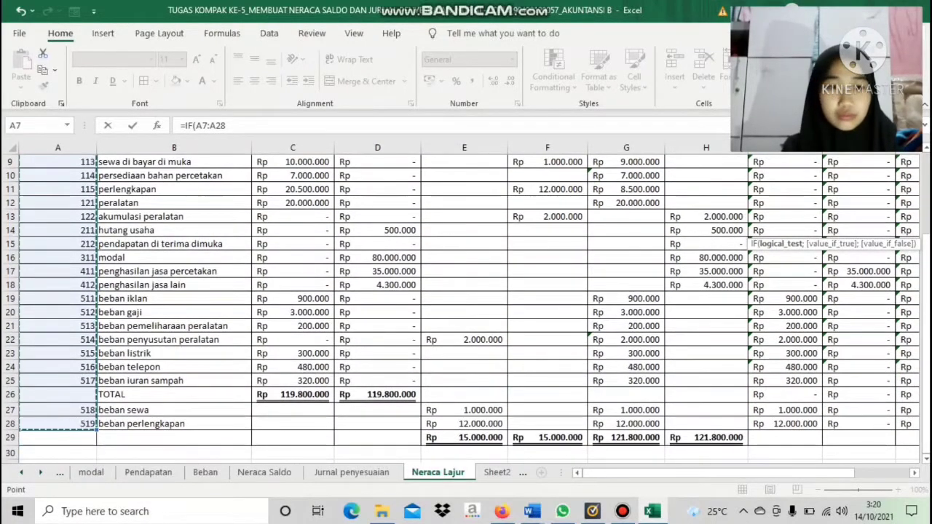
pyautogui.moveTo(825, 474); pyautogui.dragTo(873, 473)
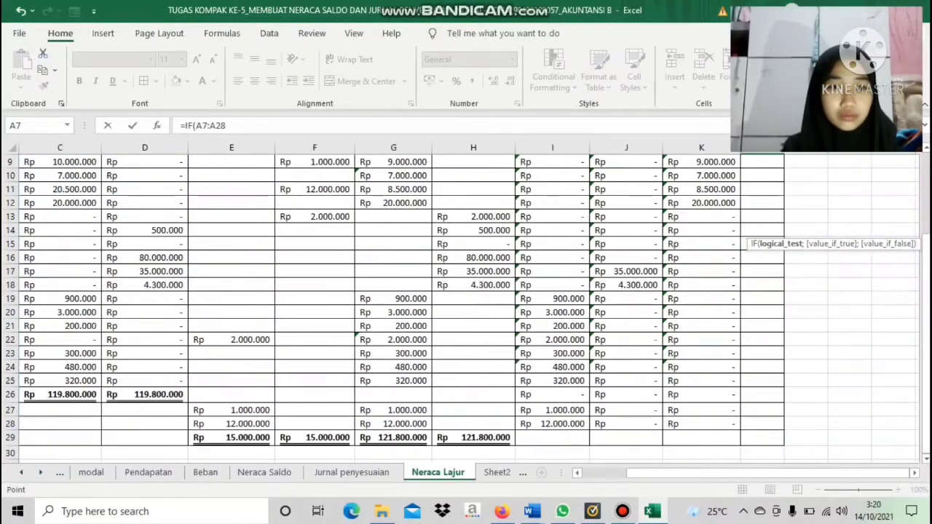
pyautogui.moveTo(927, 327); pyautogui.dragTo(926, 260)
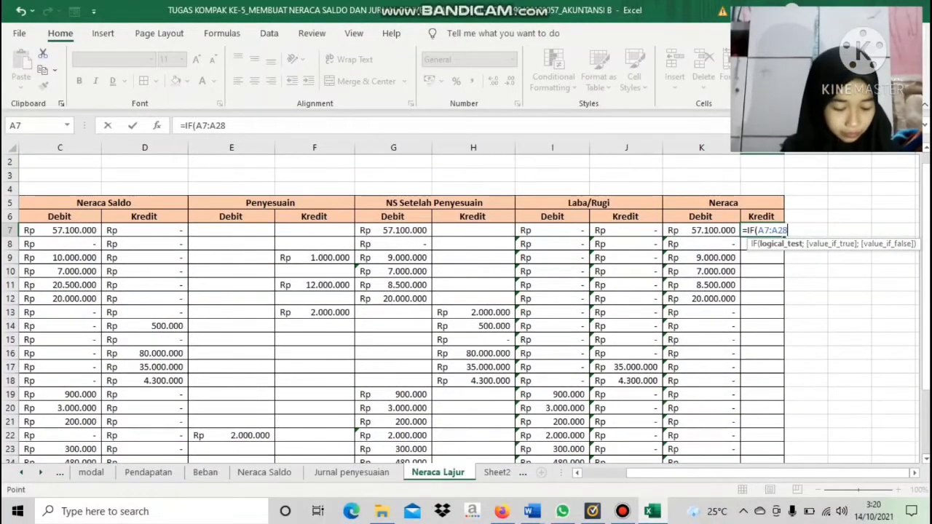
pyautogui.write('<')
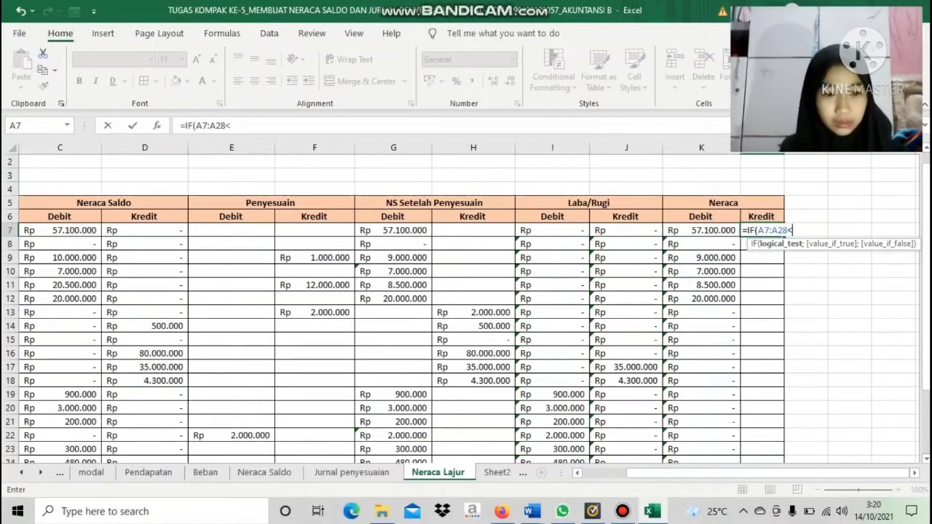
pyautogui.write('=411')
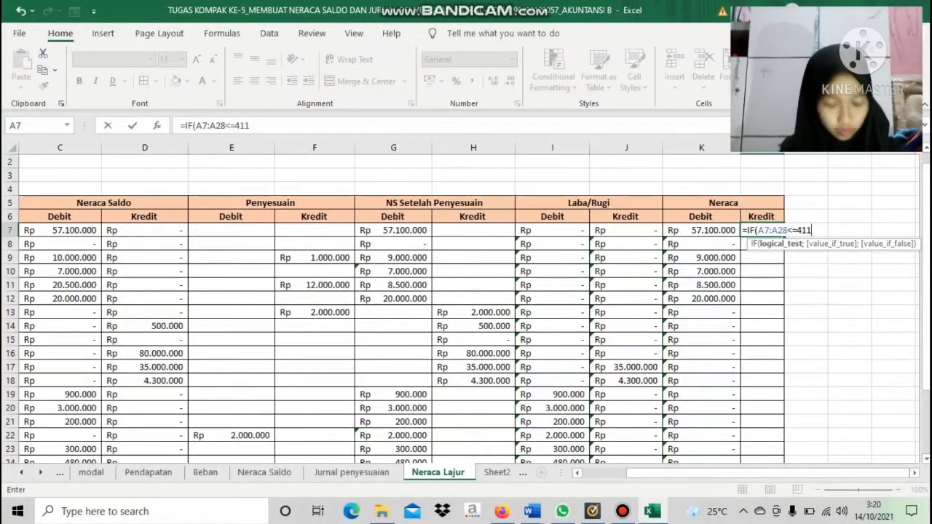
pyautogui.write(';')
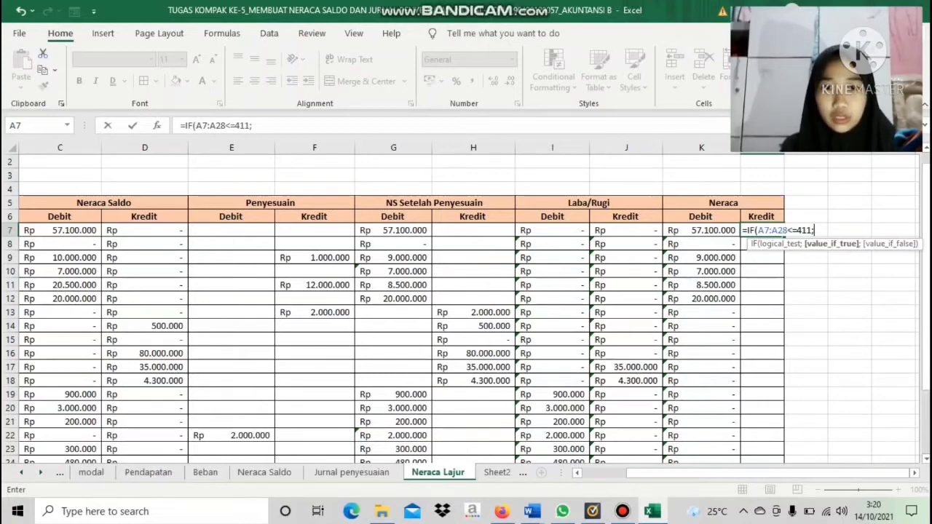
# Complete the L7 formula as =IF(A7:A28<=411;H7:H28;0), taking the adjusted credits when true and 0 otherwise
pyautogui.moveTo(474, 230); pyautogui.dragTo(495, 438)
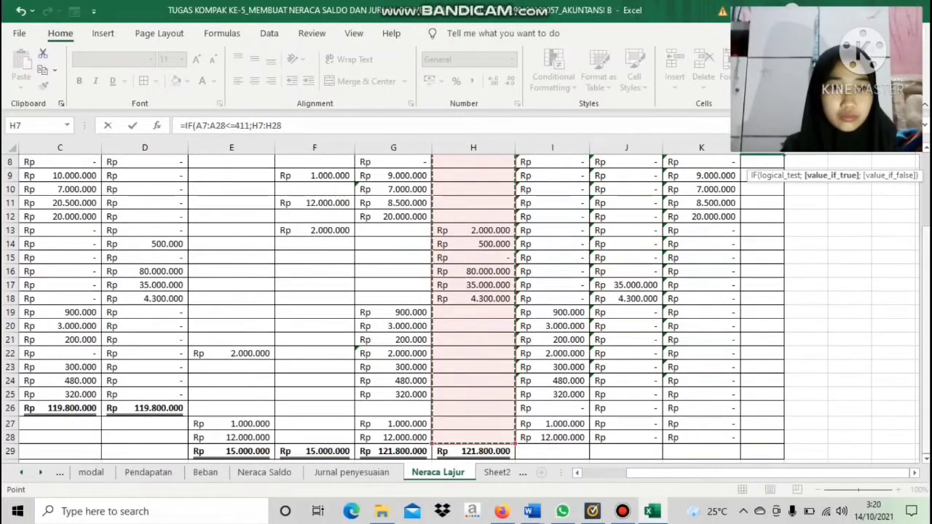
pyautogui.moveTo(925, 297); pyautogui.dragTo(925, 289)
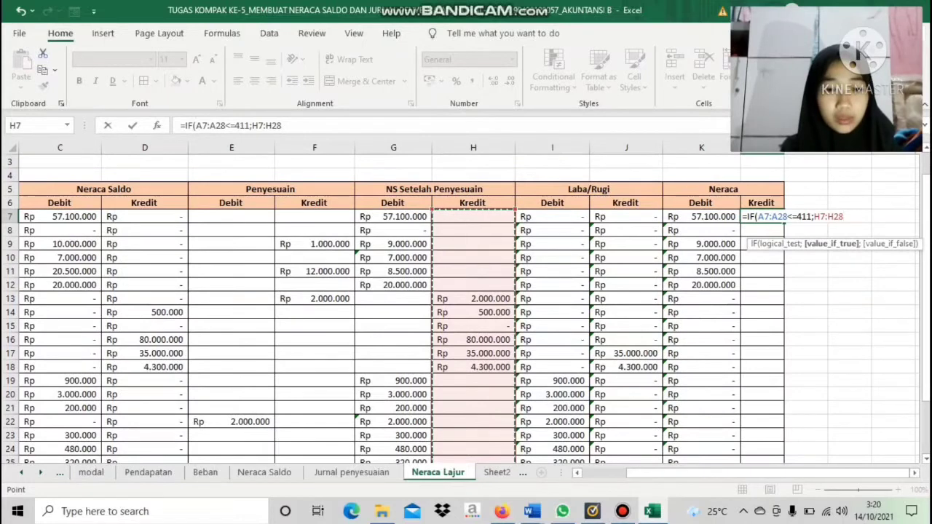
pyautogui.write(';')
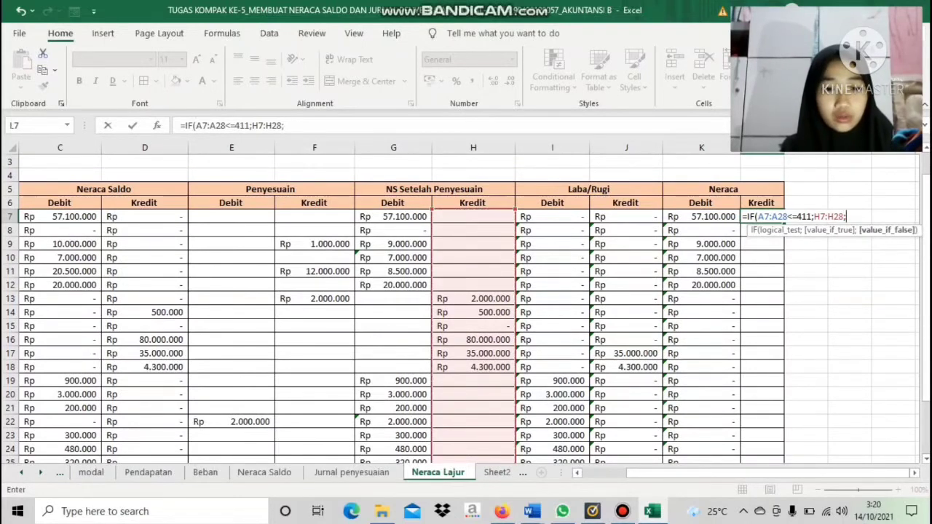
pyautogui.write('0)')
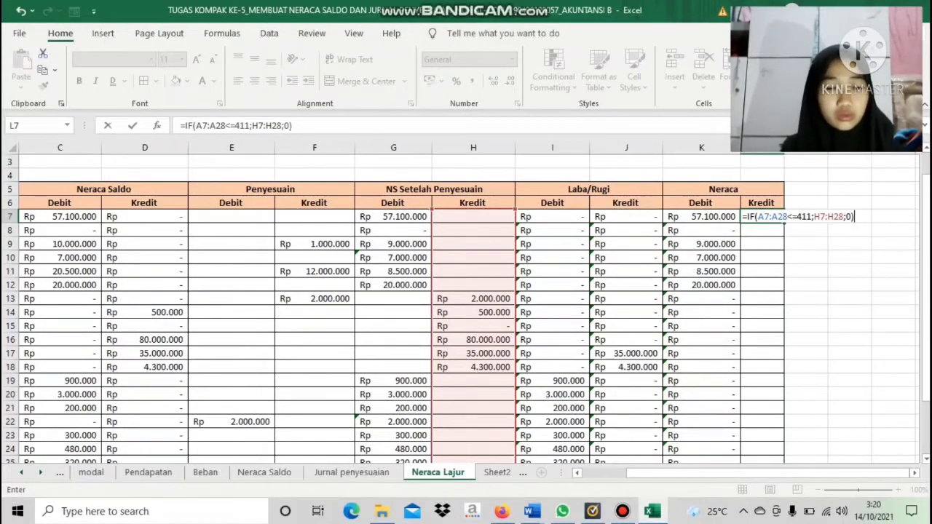
pyautogui.press('Return')
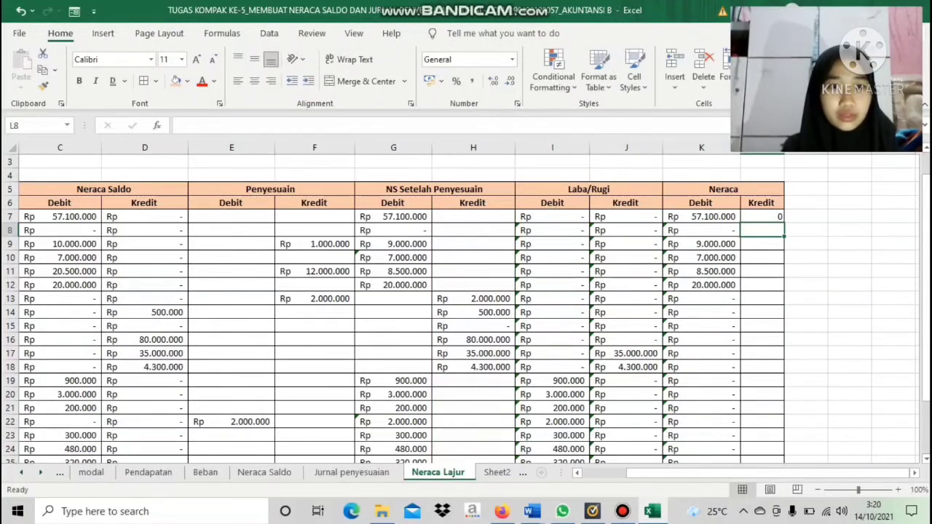
# Fill the Neraca Kredit formula from L7 down to L28 and format the range as Accounting in Rp
pyautogui.click(762, 216)
pyautogui.moveTo(784, 223); pyautogui.dragTo(762, 426)
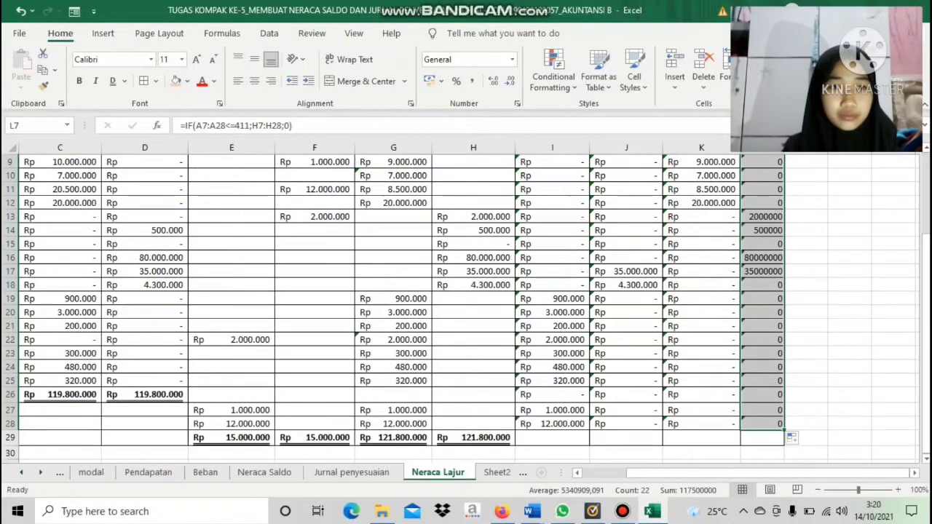
pyautogui.moveTo(926, 292); pyautogui.dragTo(926, 223)
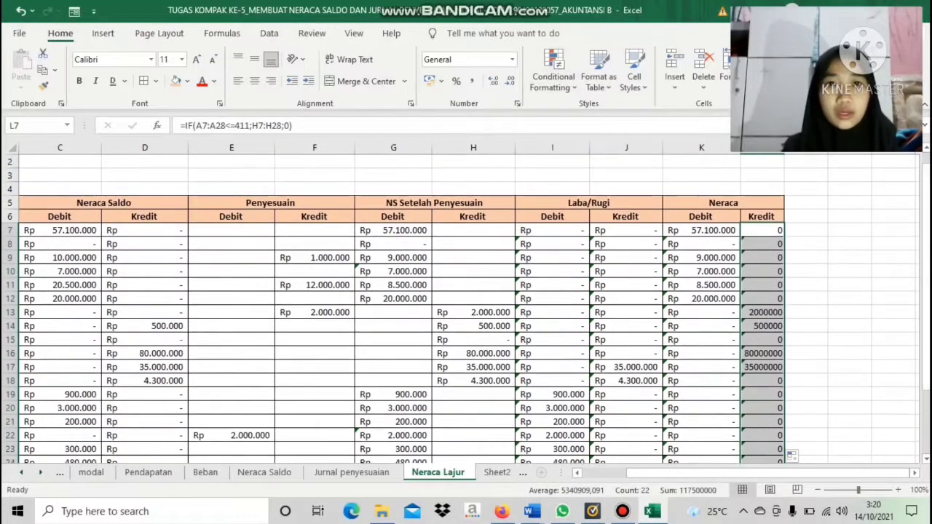
pyautogui.click(511, 59)
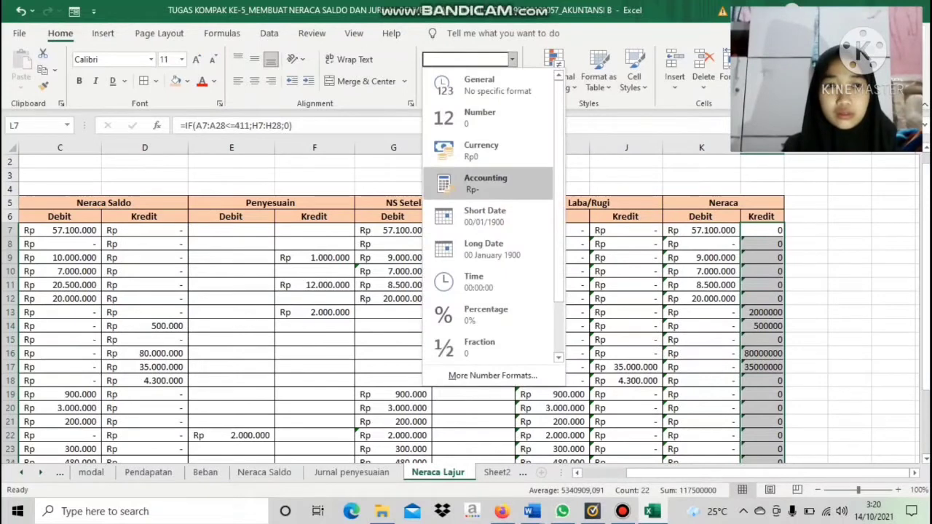
pyautogui.click(486, 182)
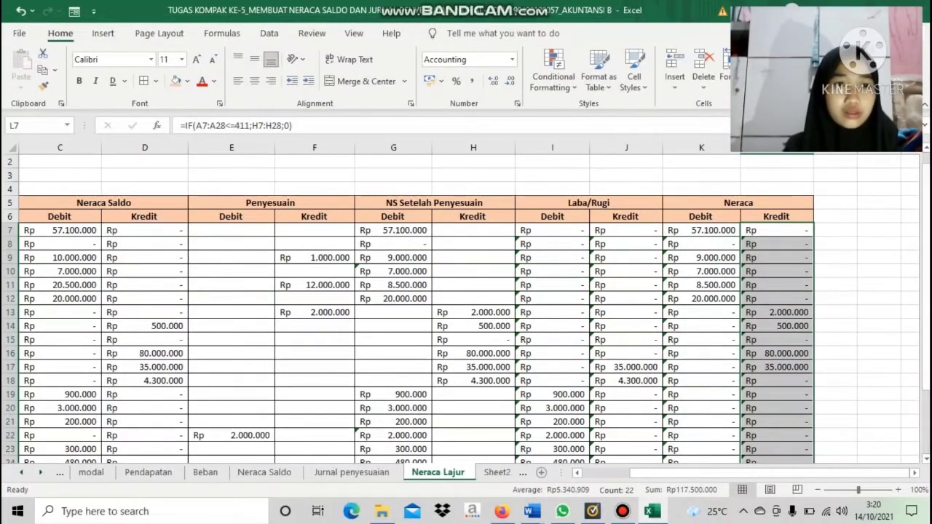
pyautogui.moveTo(926, 239); pyautogui.dragTo(926, 245)
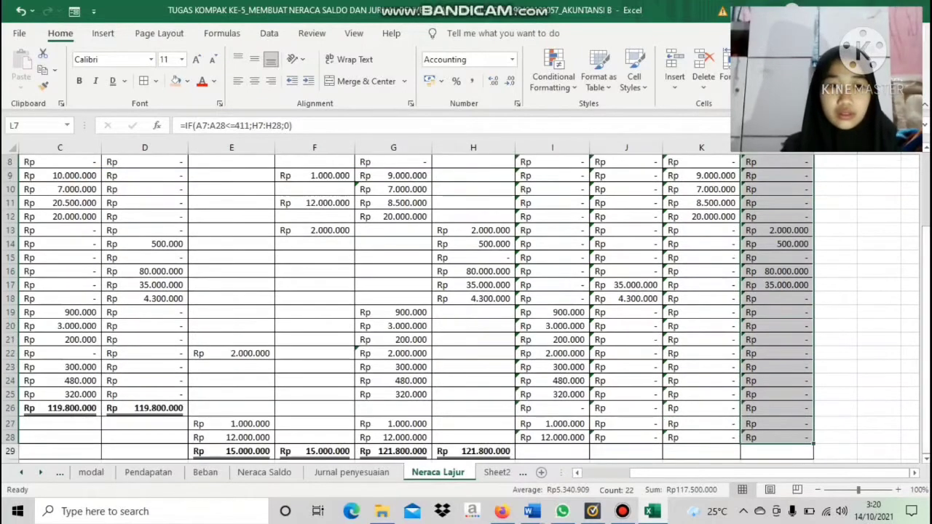
pyautogui.click(879, 452)
pyautogui.click(552, 461)
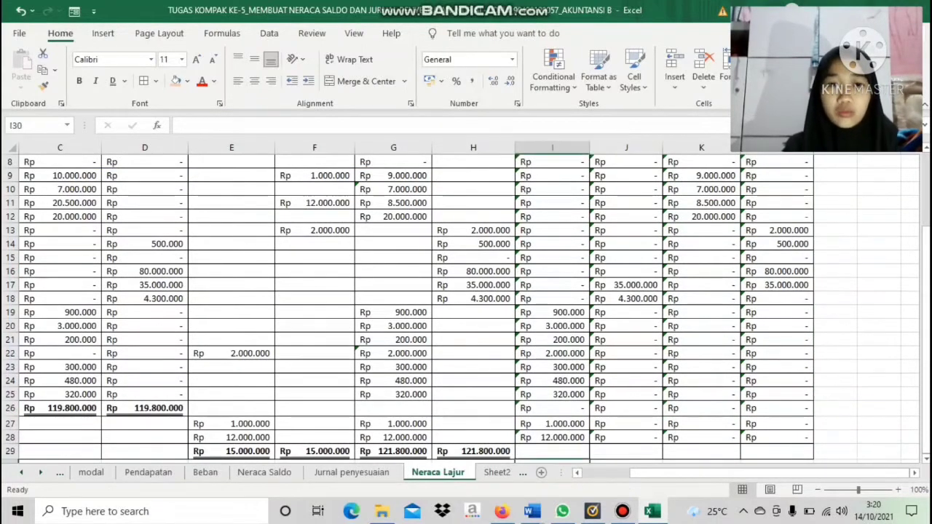
pyautogui.write('=')
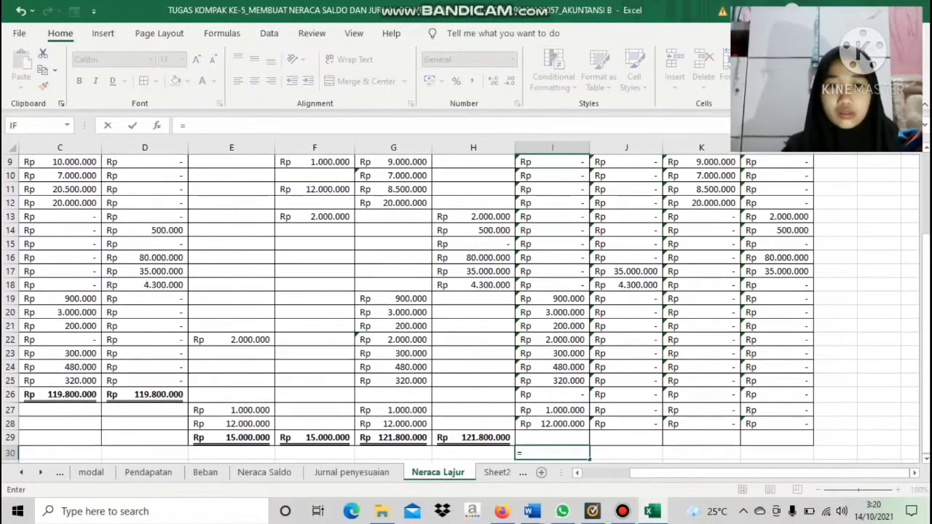
pyautogui.press('BackSpace')
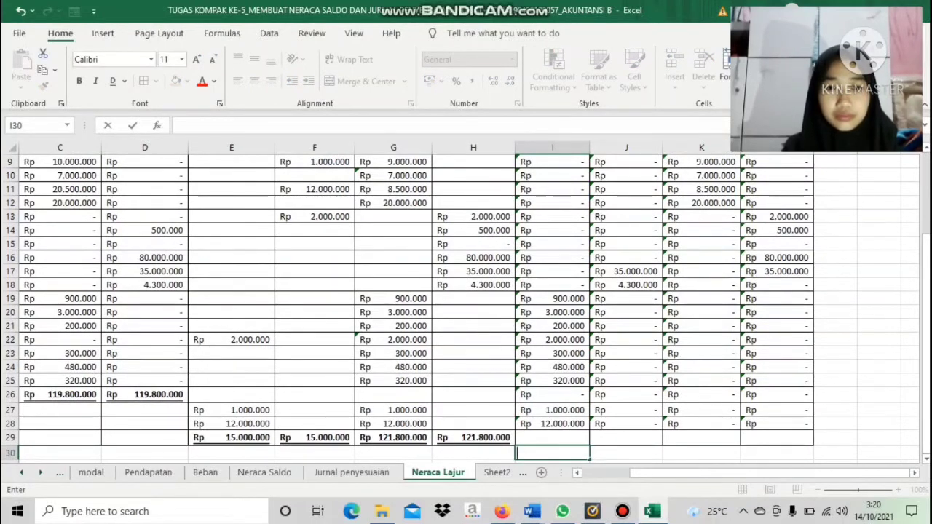
# Total the Laba/Rugi Debit column in I29 with =SUM(I7:I28)
pyautogui.press('Up')
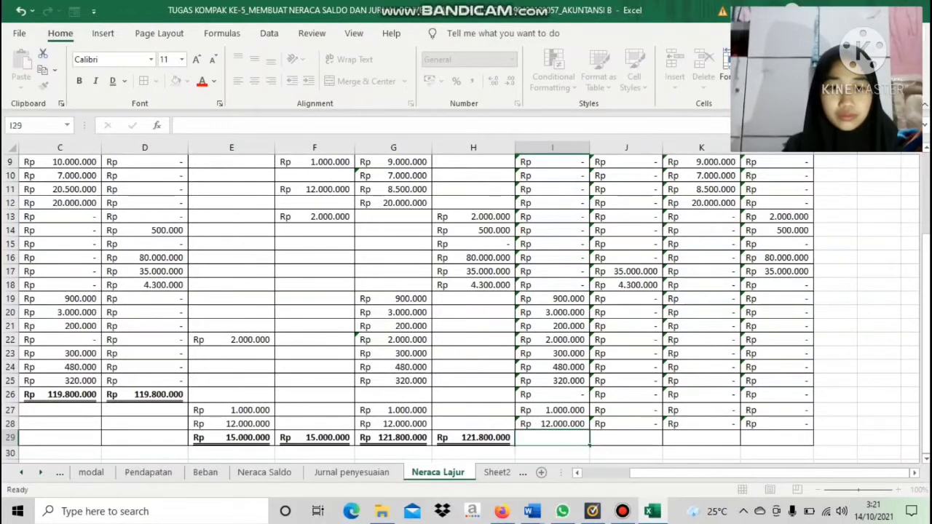
pyautogui.write('=S')
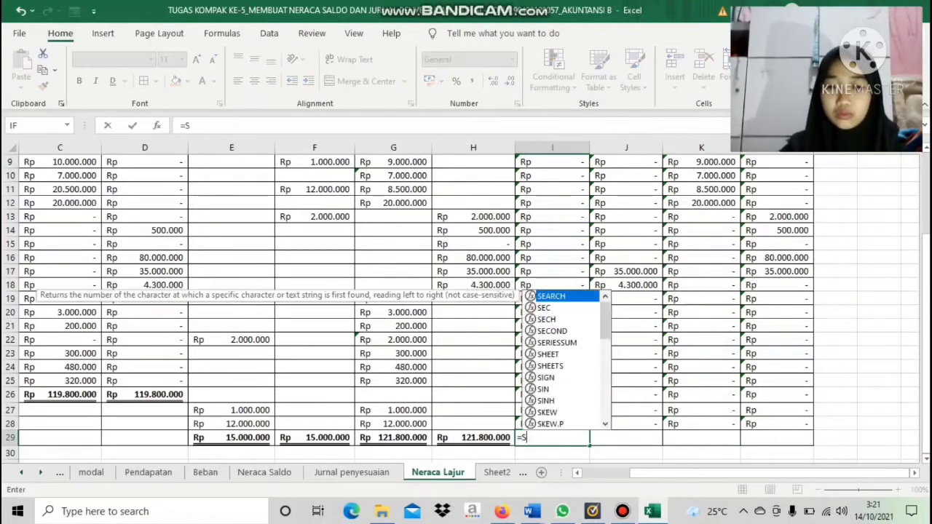
pyautogui.write('UM(')
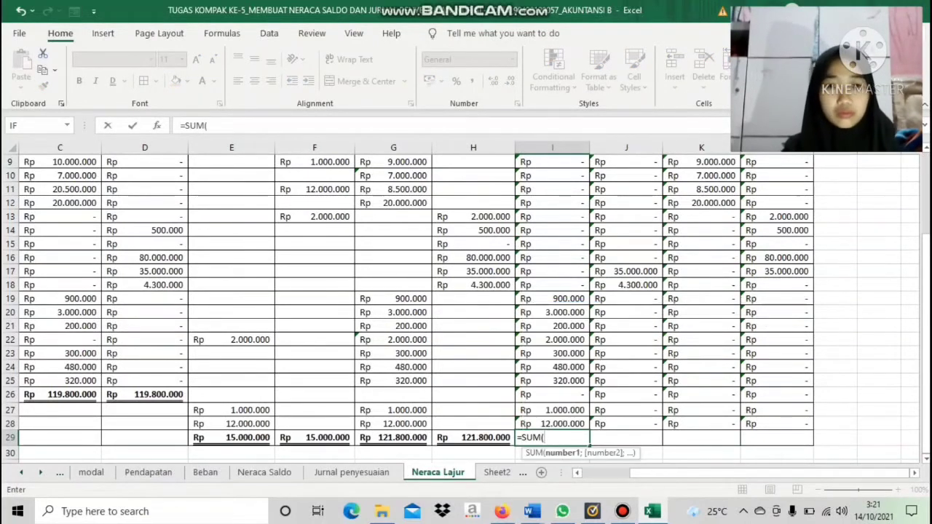
pyautogui.scroll(3, 466, 306)
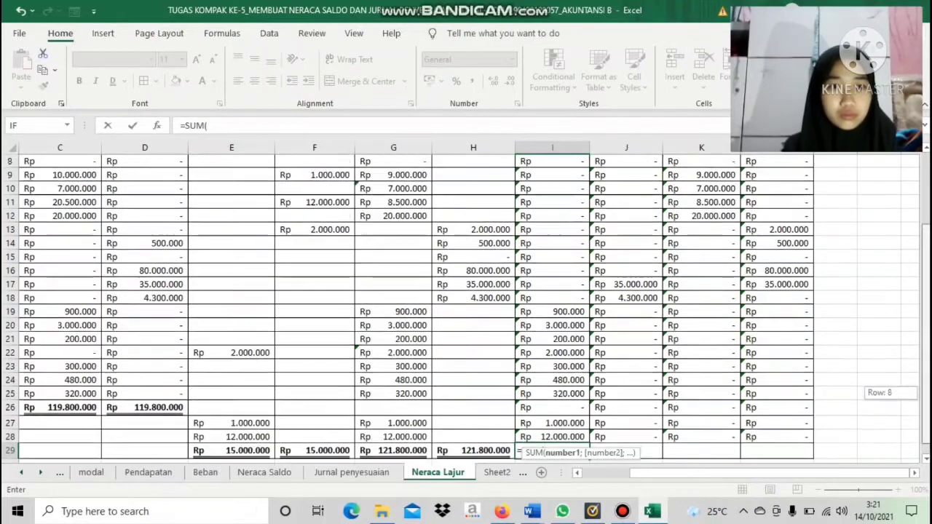
pyautogui.moveTo(552, 230); pyautogui.dragTo(552, 424)
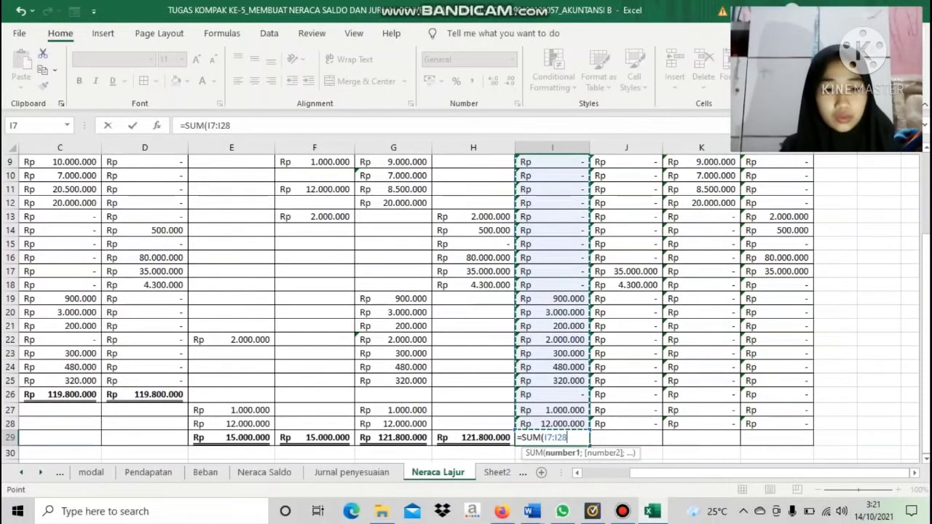
pyautogui.write(')')
pyautogui.press('Return')
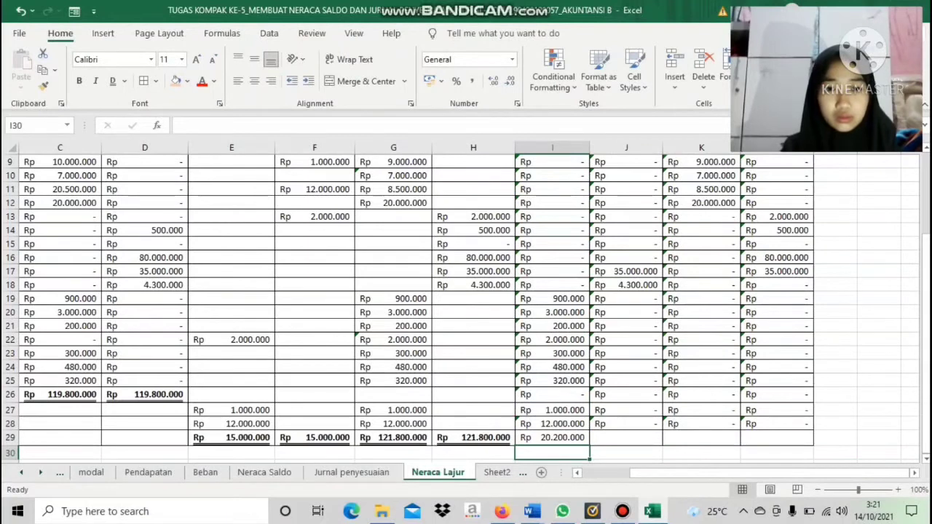
# Copy the SUM total from I29 across to L29 for the remaining Laba/Rugi and Neraca columns
pyautogui.click(552, 438)
pyautogui.moveTo(588, 443); pyautogui.dragTo(810, 441)
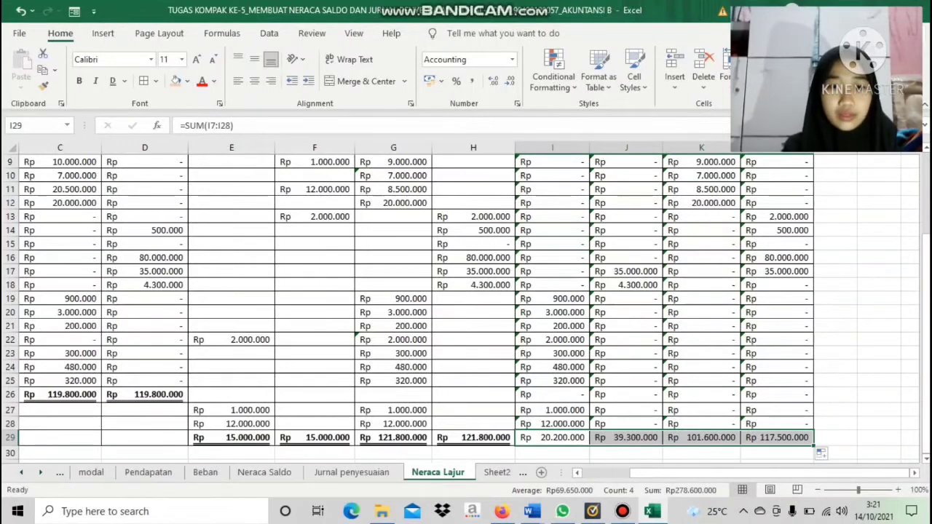
pyautogui.click(626, 453)
# Compute the Laba/Rugi difference in I30 with =J29-I29
pyautogui.click(552, 453)
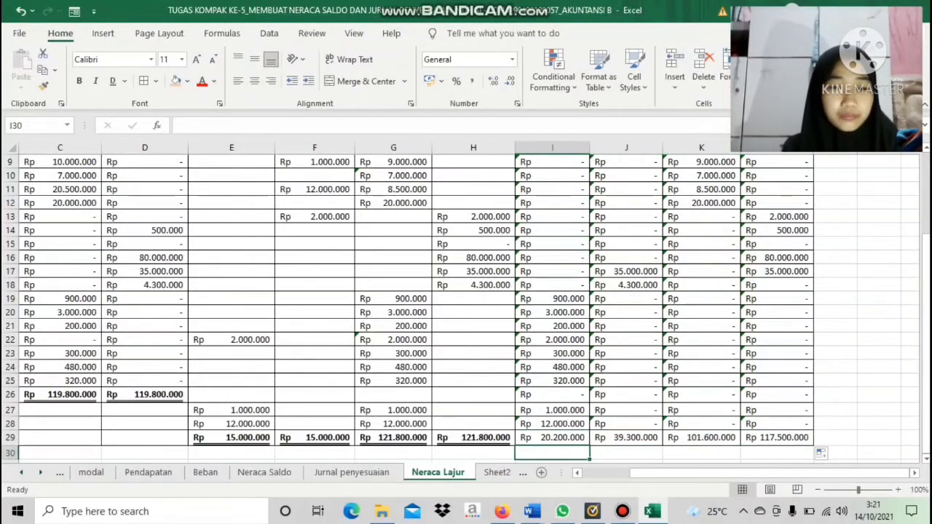
pyautogui.moveTo(925, 383); pyautogui.dragTo(925, 378)
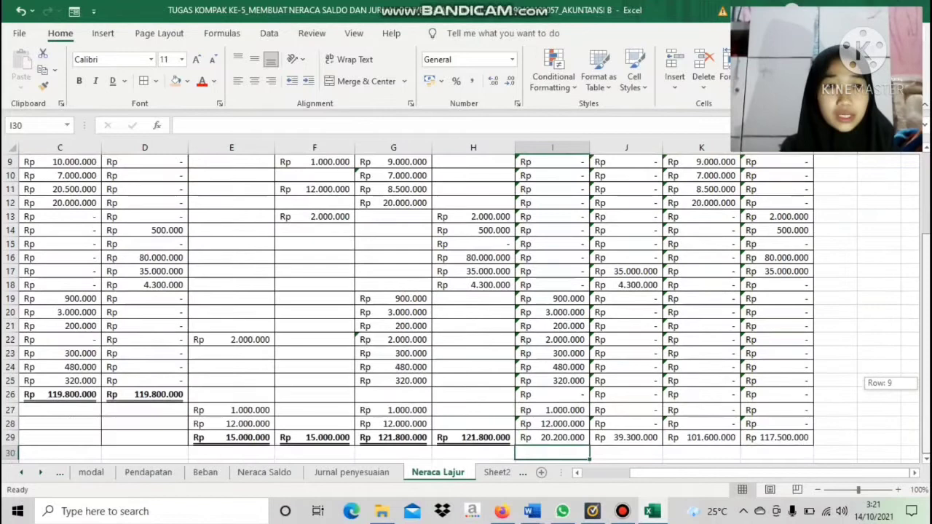
pyautogui.moveTo(925, 378); pyautogui.dragTo(926, 380)
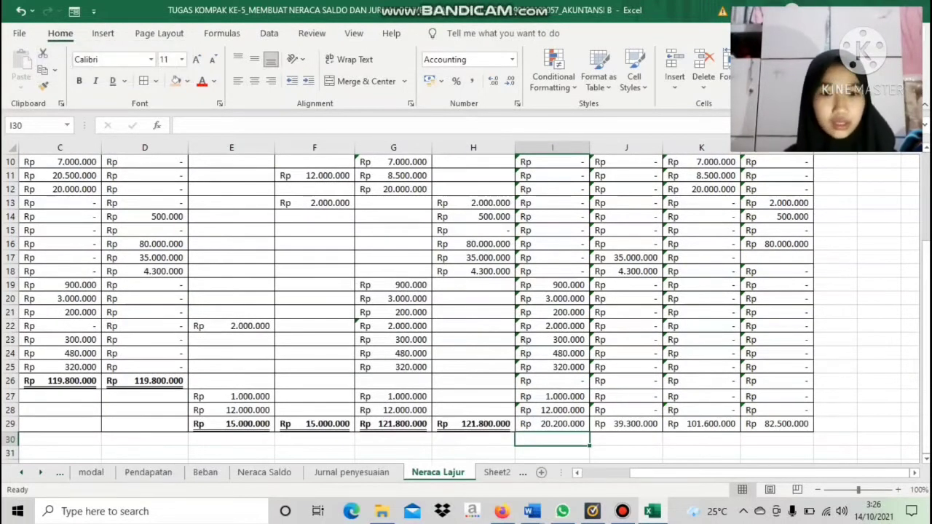
pyautogui.write('=')
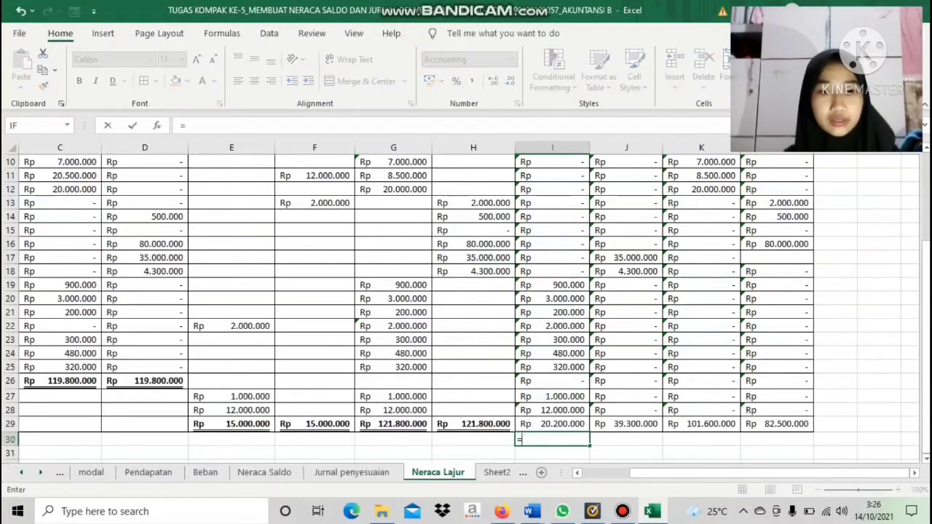
pyautogui.click(626, 424)
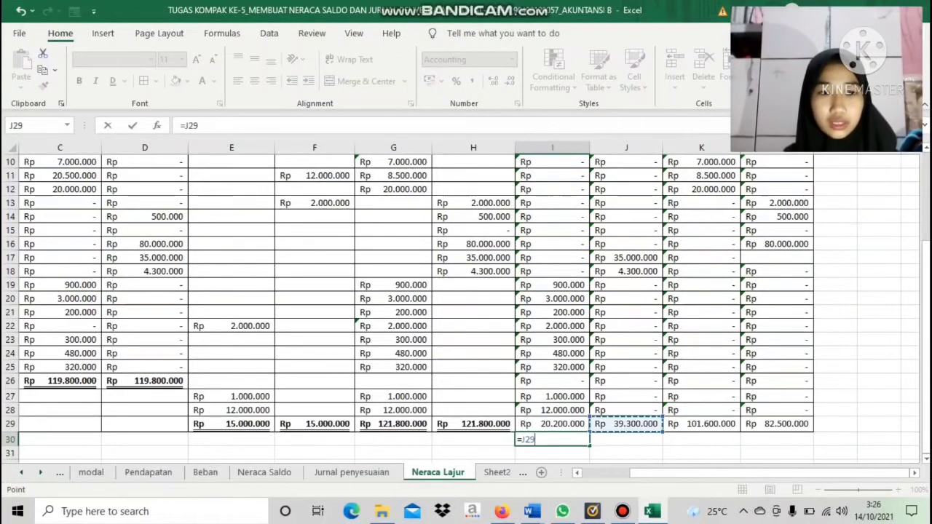
pyautogui.write('-')
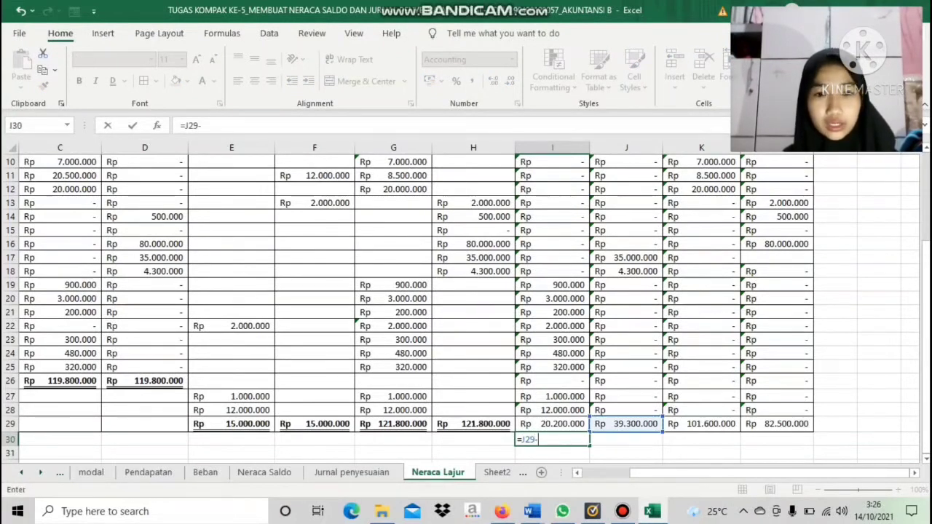
pyautogui.click(552, 423)
pyautogui.press('Return')
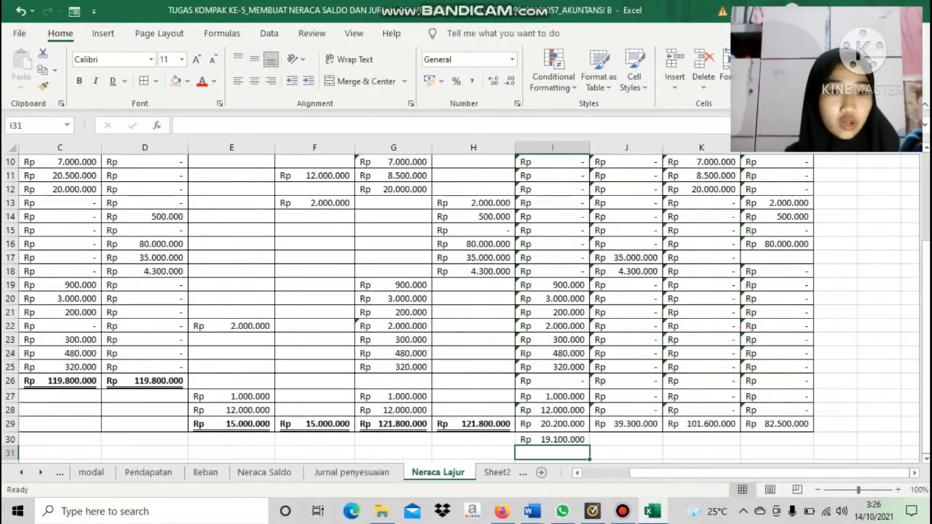
# Compute the Neraca difference in L30 with =K29-L29
pyautogui.click(777, 440)
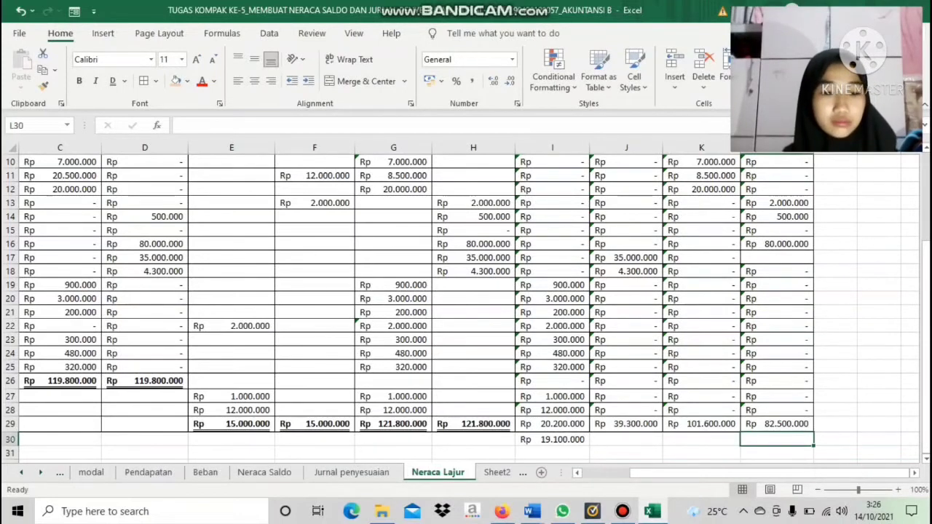
pyautogui.write('=')
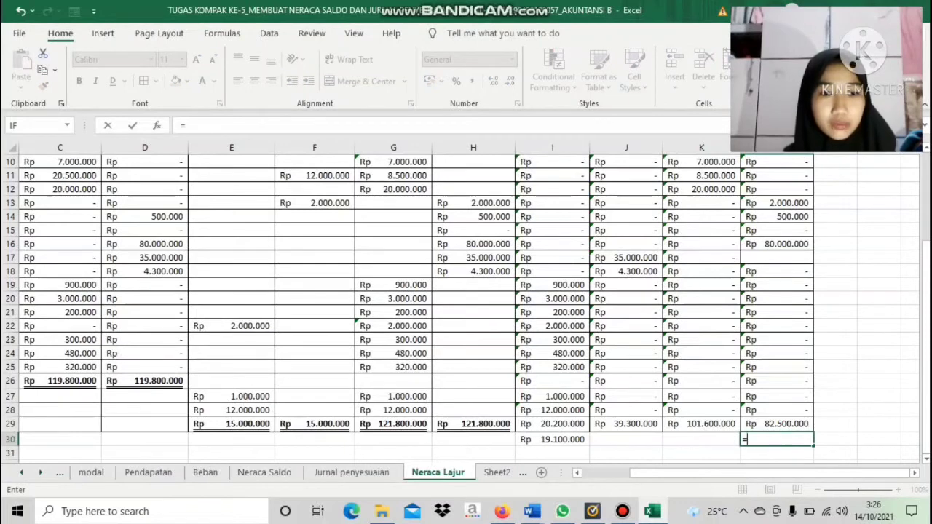
pyautogui.click(701, 424)
pyautogui.write('-')
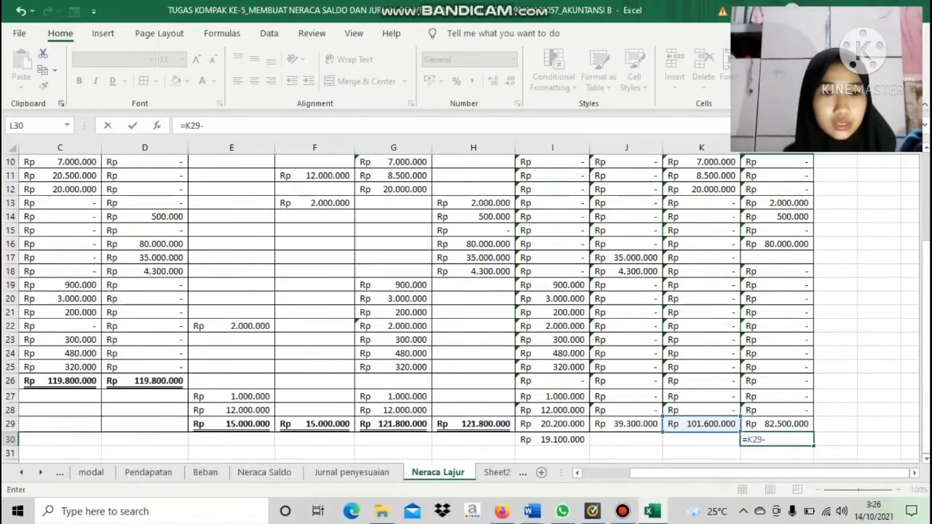
pyautogui.write('L29')
pyautogui.press('Return')
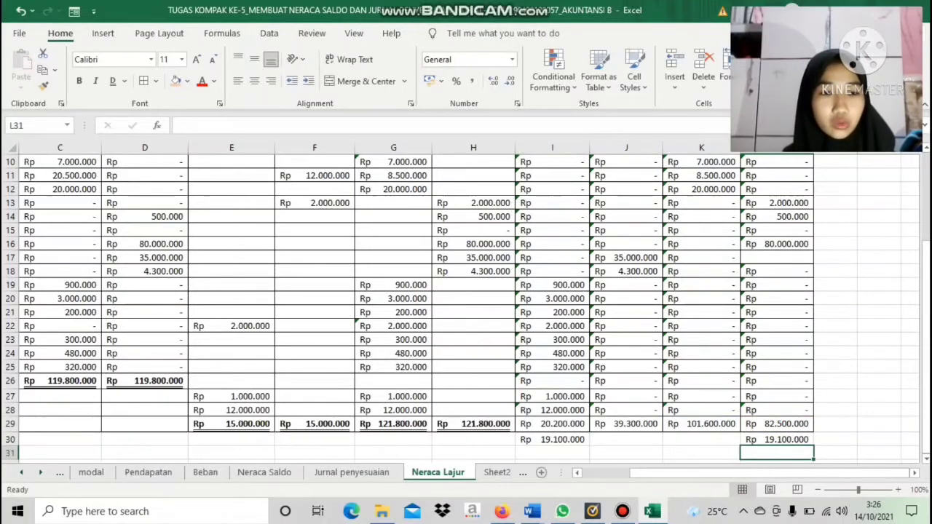
# Extend the table's cell borders to the range A30:L31
pyautogui.moveTo(817, 473); pyautogui.dragTo(767, 473)
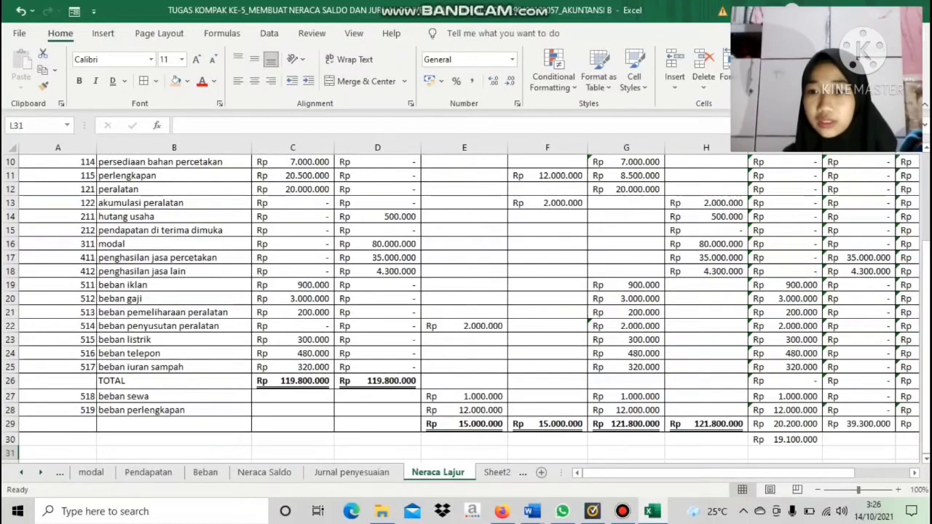
pyautogui.moveTo(57, 440); pyautogui.dragTo(812, 444)
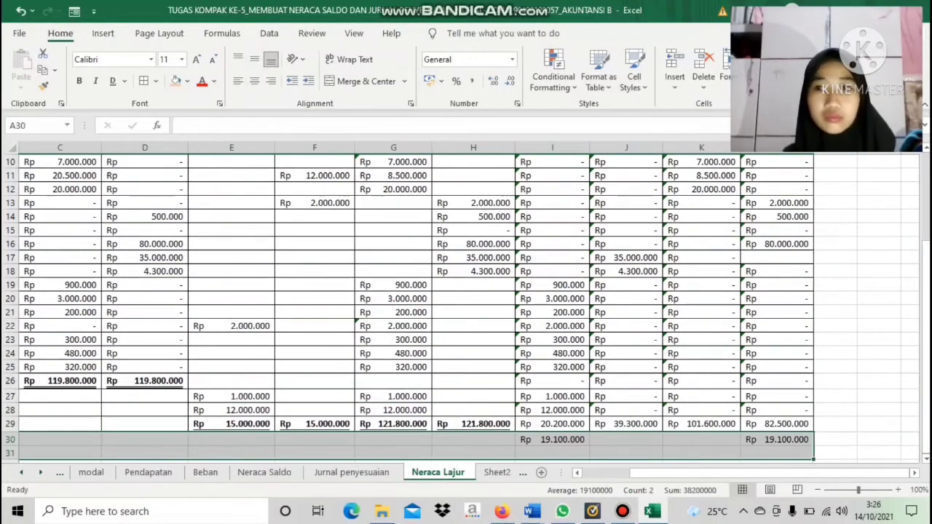
pyautogui.click(145, 81)
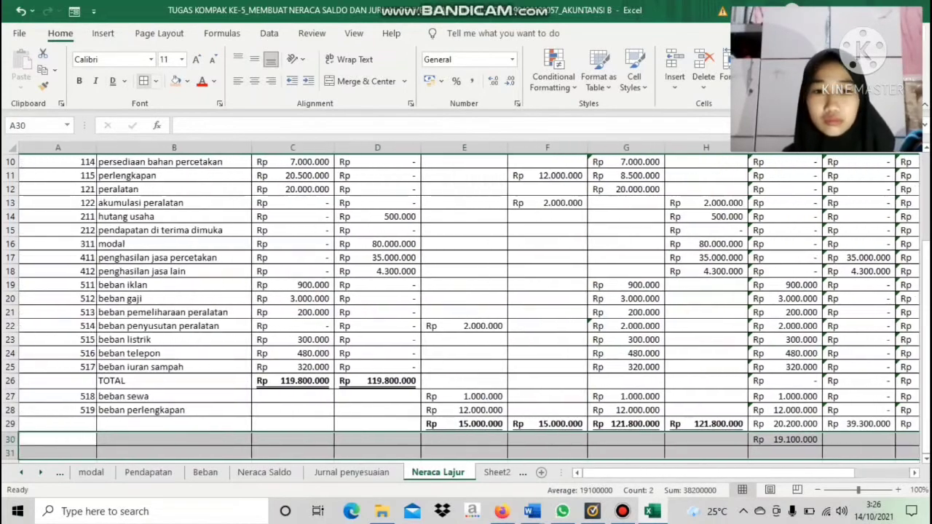
# Make the Laba/Rugi and Neraca totals in I29:L29 and the differences in I30:L30 bold
pyautogui.click(785, 424)
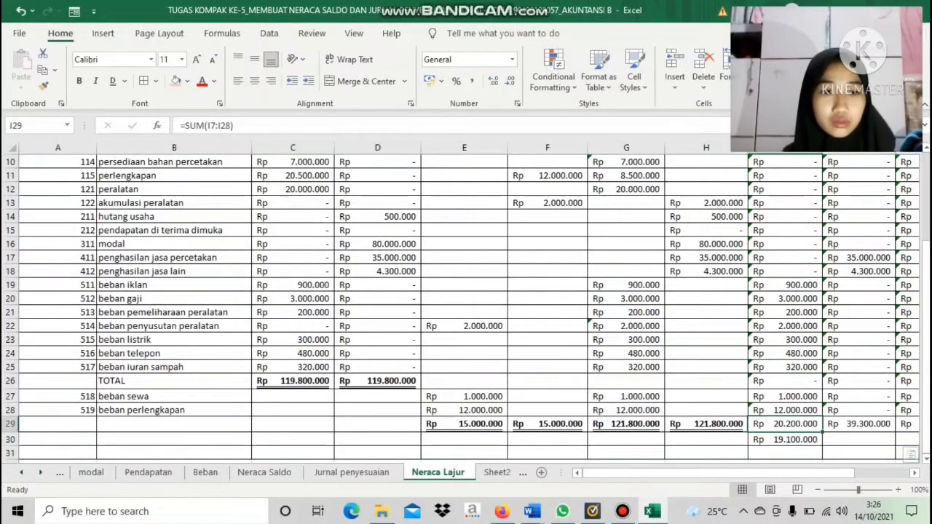
pyautogui.moveTo(785, 424)
pyautogui.mouseDown()
pyautogui.moveTo(859, 424)
pyautogui.moveTo(728, 425)
pyautogui.moveTo(776, 451)
pyautogui.moveTo(777, 426)
pyautogui.mouseUp()
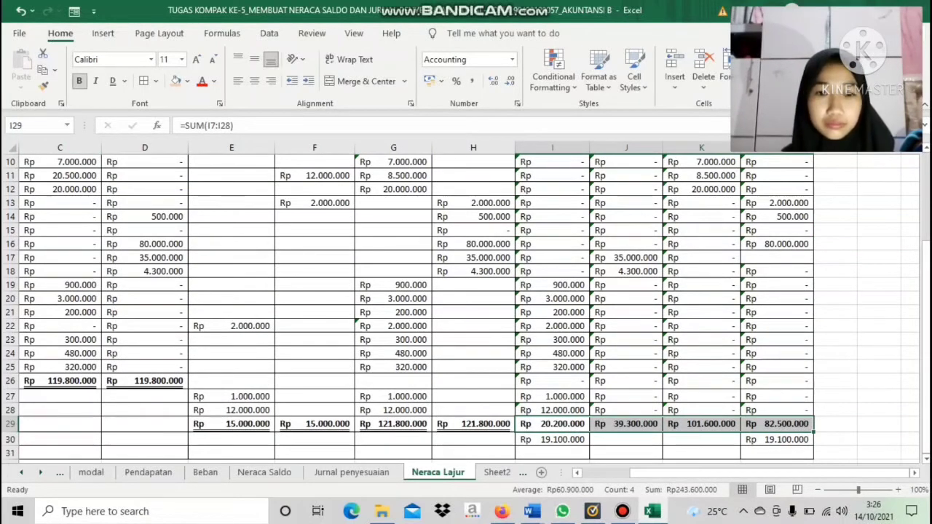
pyautogui.moveTo(553, 439); pyautogui.dragTo(777, 440)
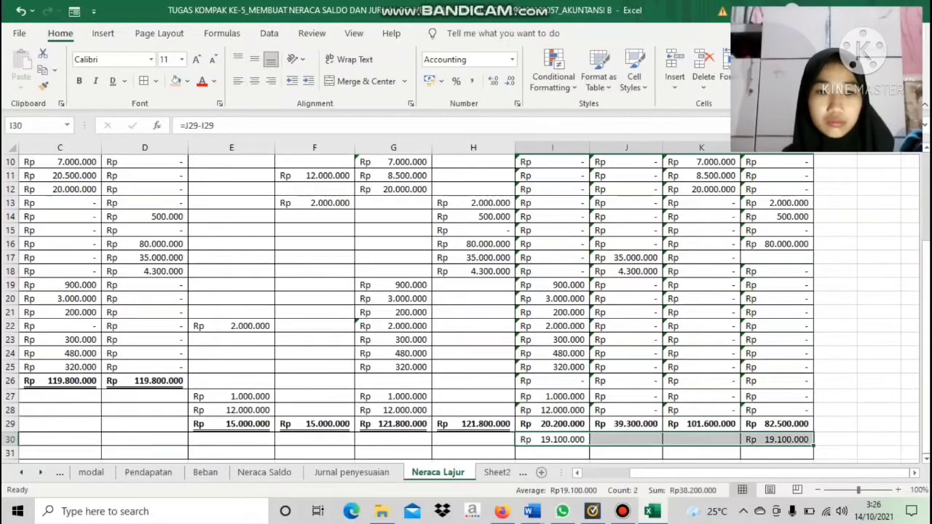
pyautogui.hotkey('ctrl', 'b')
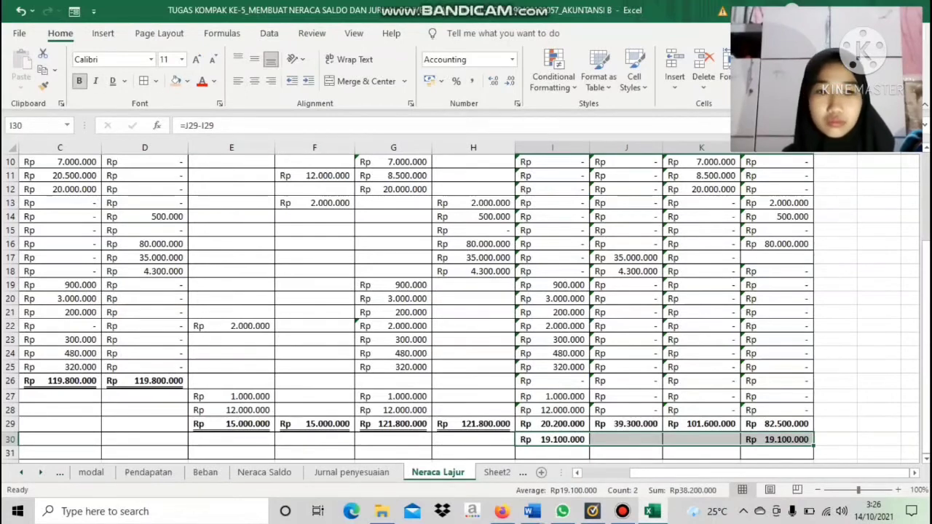
# Enter the row label TOTAL in B29
pyautogui.moveTo(866, 472); pyautogui.dragTo(817, 473)
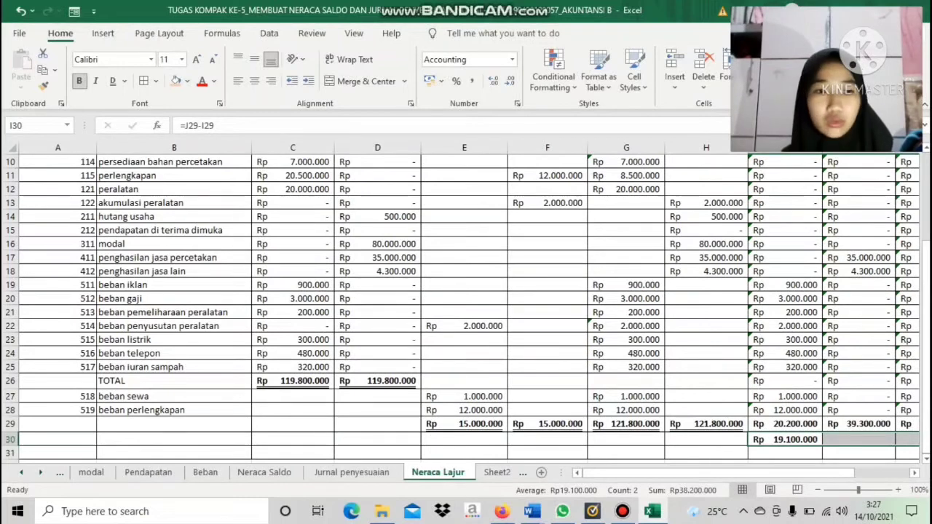
pyautogui.click(174, 425)
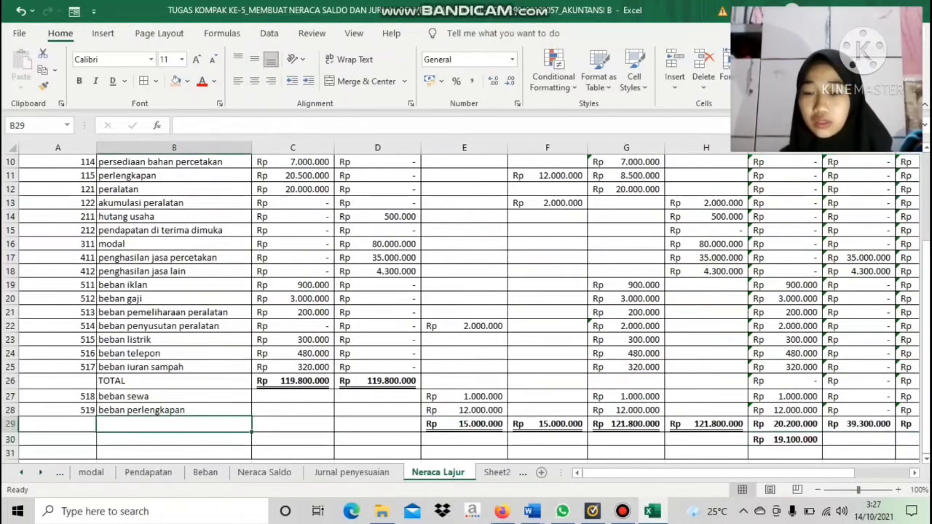
pyautogui.press('capslock')
pyautogui.press('capslock')
pyautogui.write('TOTAL')
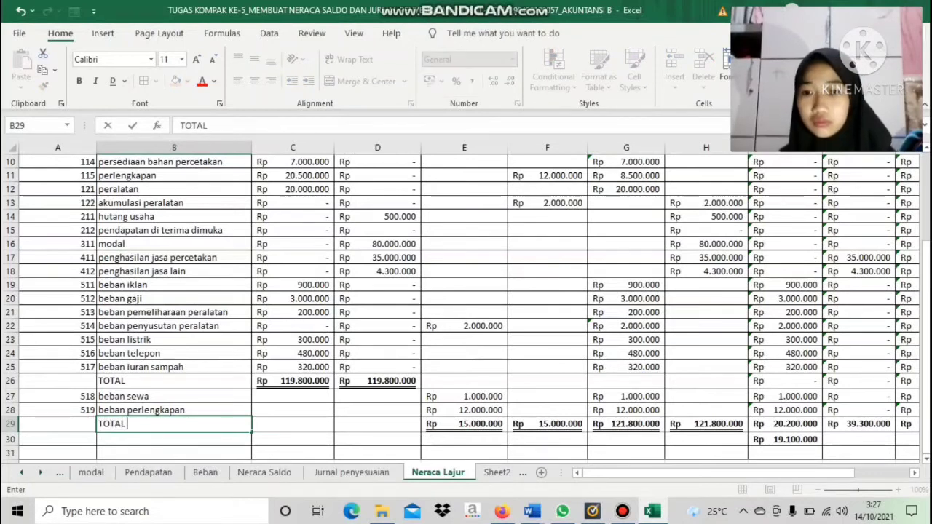
pyautogui.press('Return')
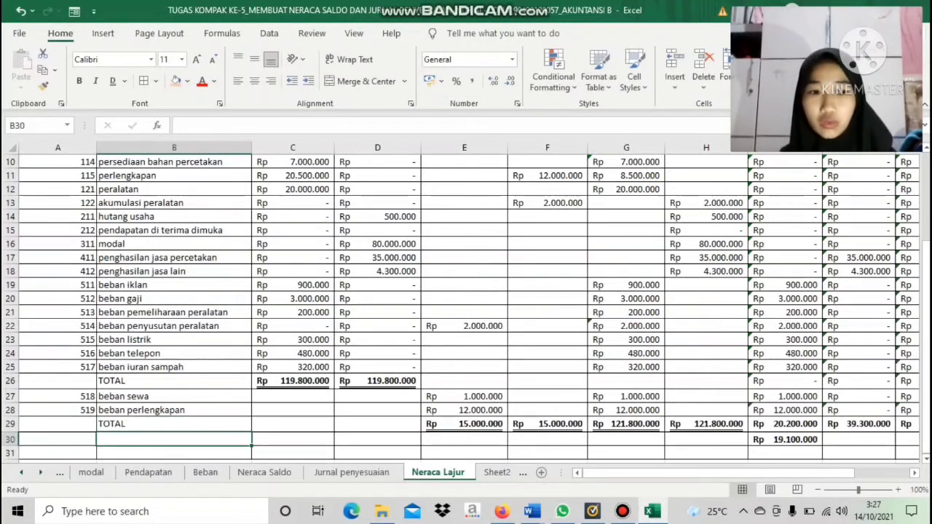
# Enter the row label Laba Bersih in B30
pyautogui.write('L')
pyautogui.press('capslock')
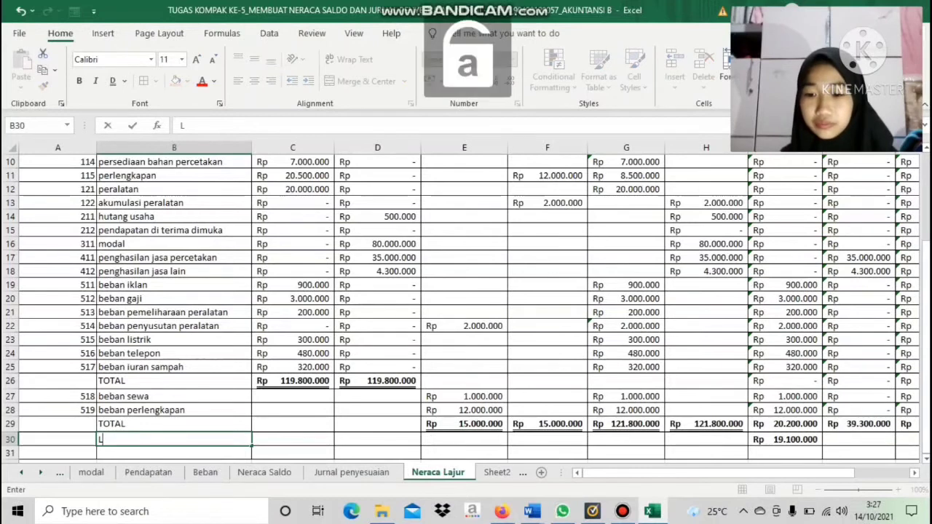
pyautogui.write('aba Be')
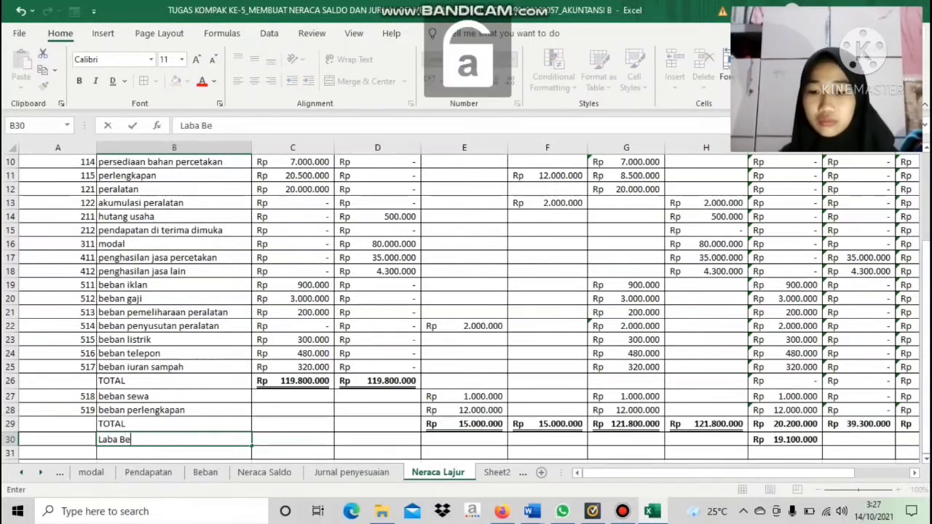
pyautogui.write('rsih')
pyautogui.press('Return')
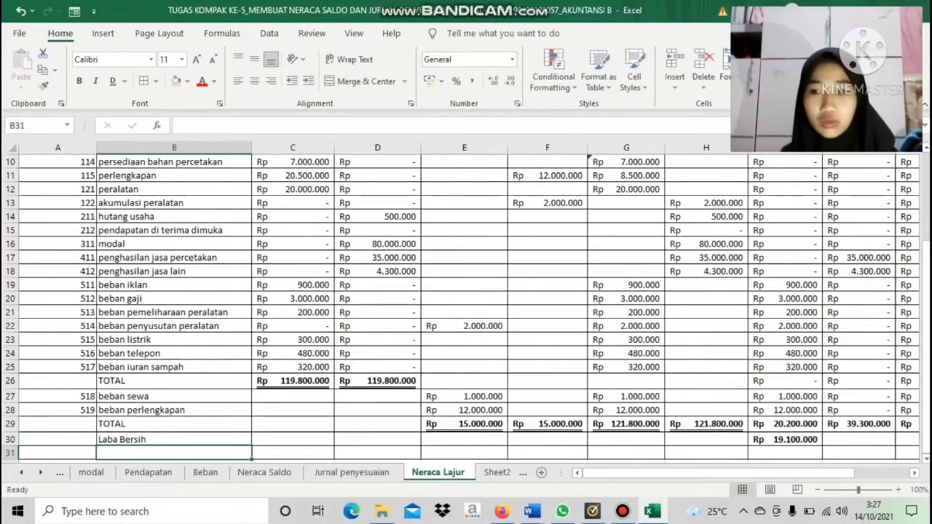
# Enter the row label Total in B31
pyautogui.press('capslock')
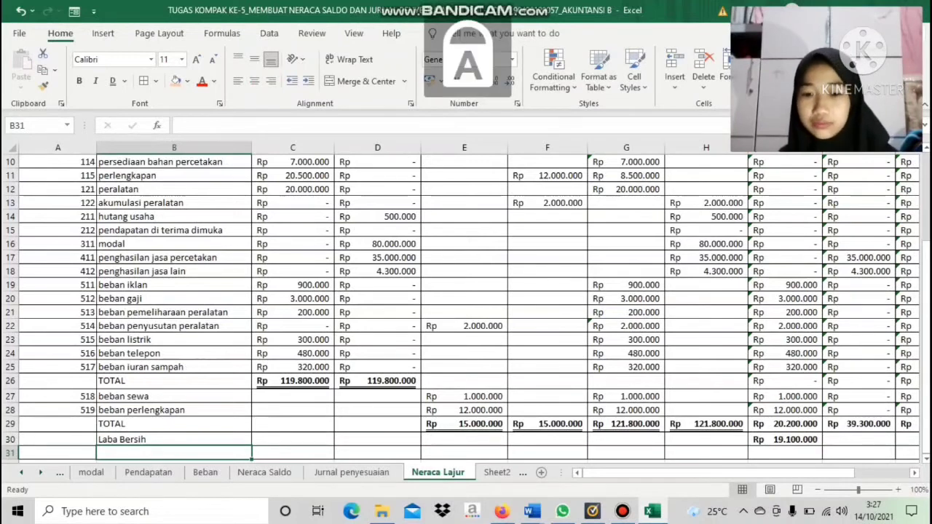
pyautogui.write('T')
pyautogui.press('capslock')
pyautogui.write('otal')
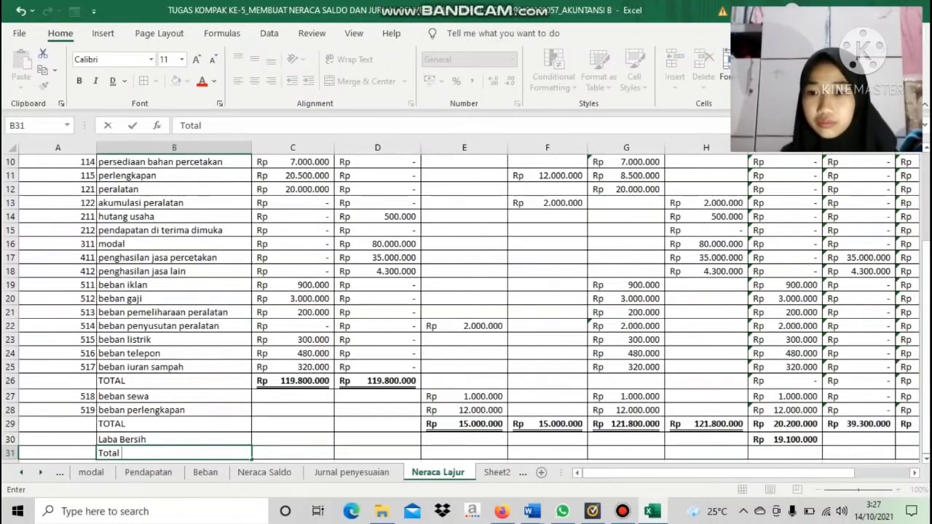
pyautogui.press('Up')
pyautogui.press('Up')
# Make the TOTAL labels in B26 and B29 bold
pyautogui.hotkey('shift', 'Up')
pyautogui.hotkey('shift', 'Up')
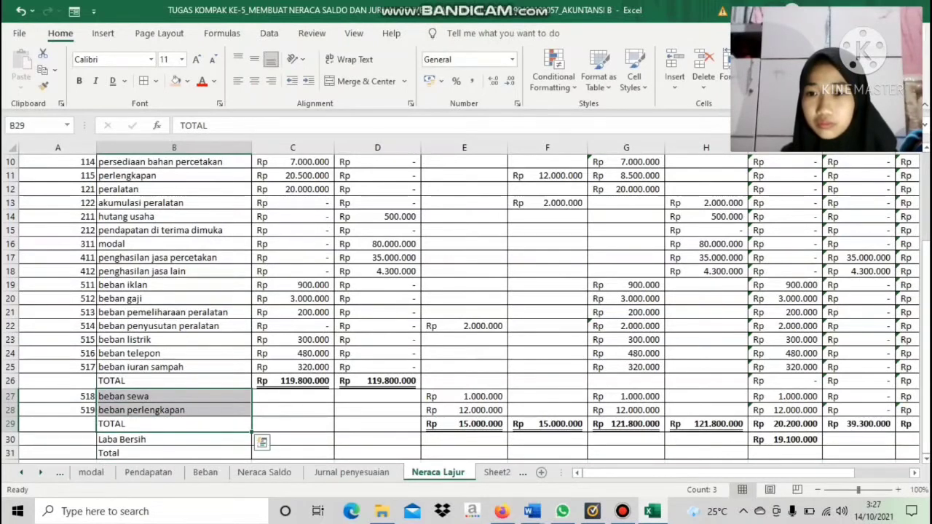
pyautogui.click(174, 381)
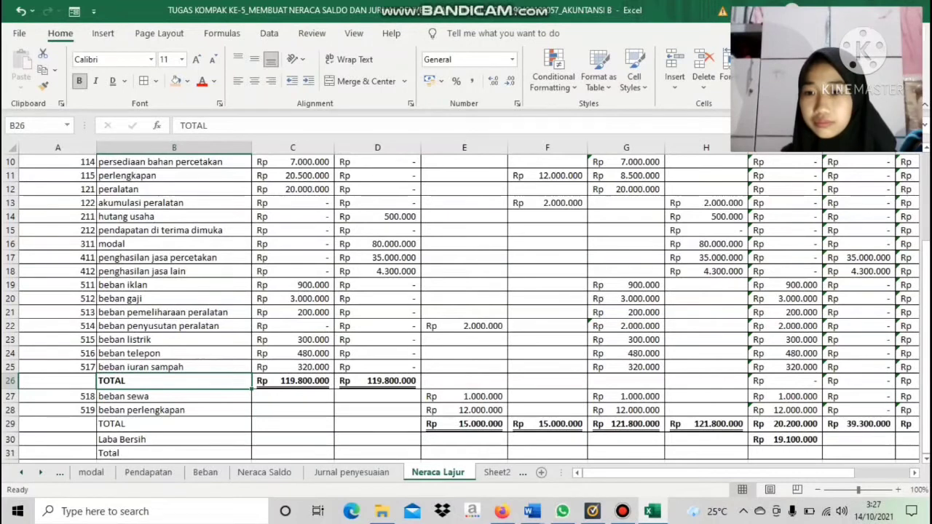
pyautogui.click(174, 424)
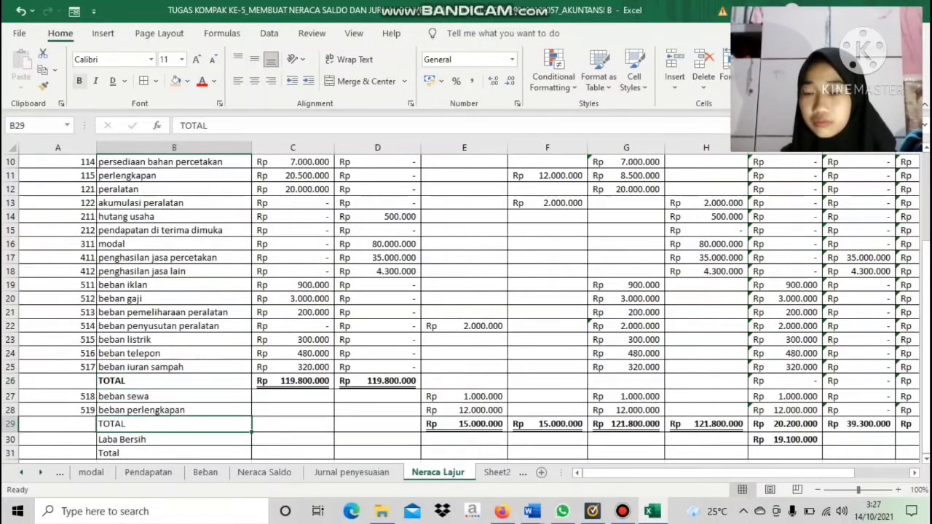
# Replace the label in B31 with TOTAL in capitals and make it bold
pyautogui.click(174, 453)
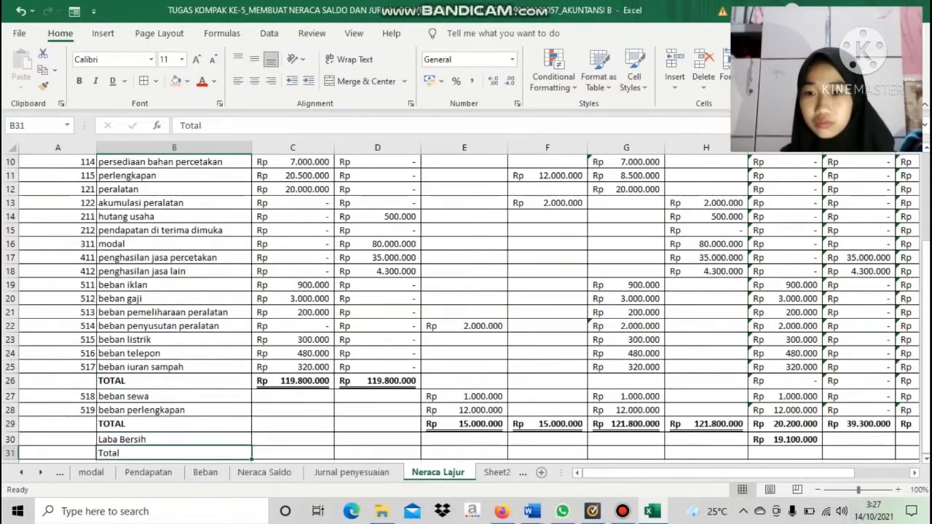
pyautogui.press('BackSpace')
pyautogui.press('capslock')
pyautogui.write('TOTAL')
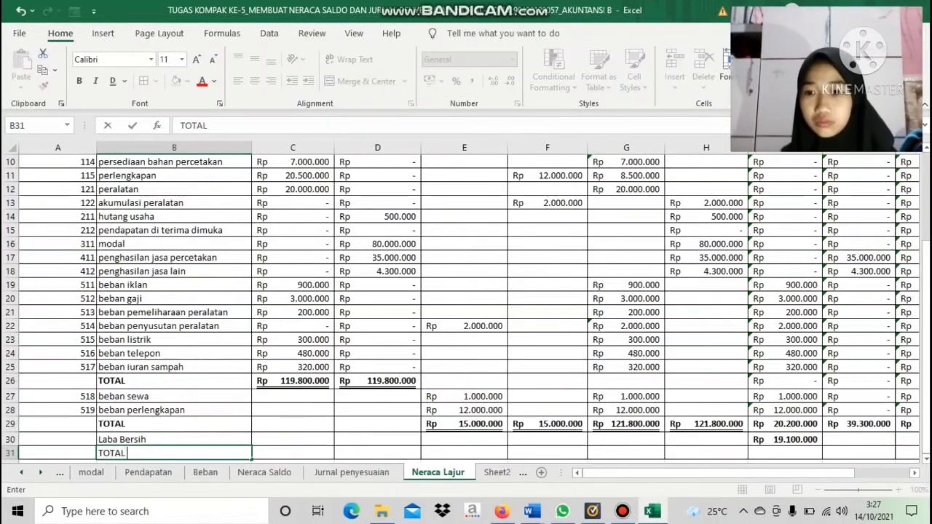
pyautogui.click(174, 447)
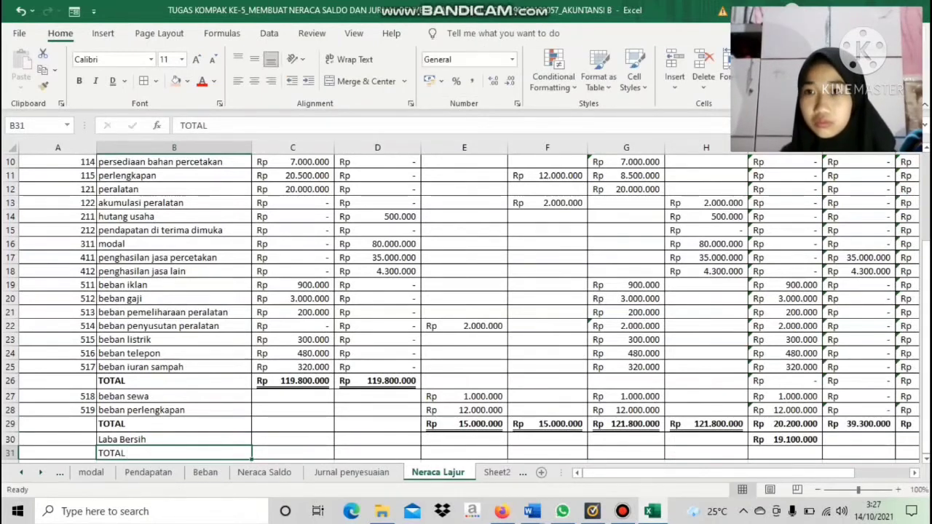
pyautogui.hotkey('ctrl', 'b')
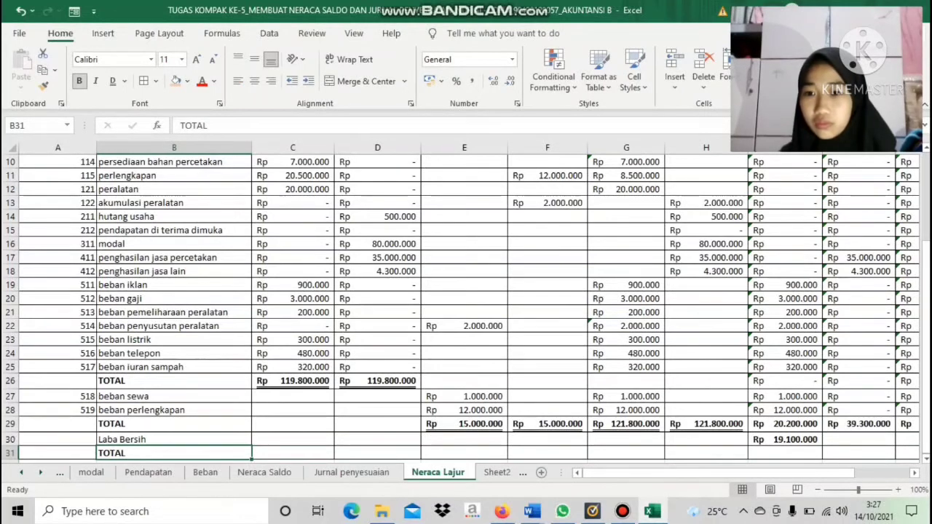
# Centre the TOTAL labels in B26, B29 and B31 horizontally
pyautogui.click(174, 381)
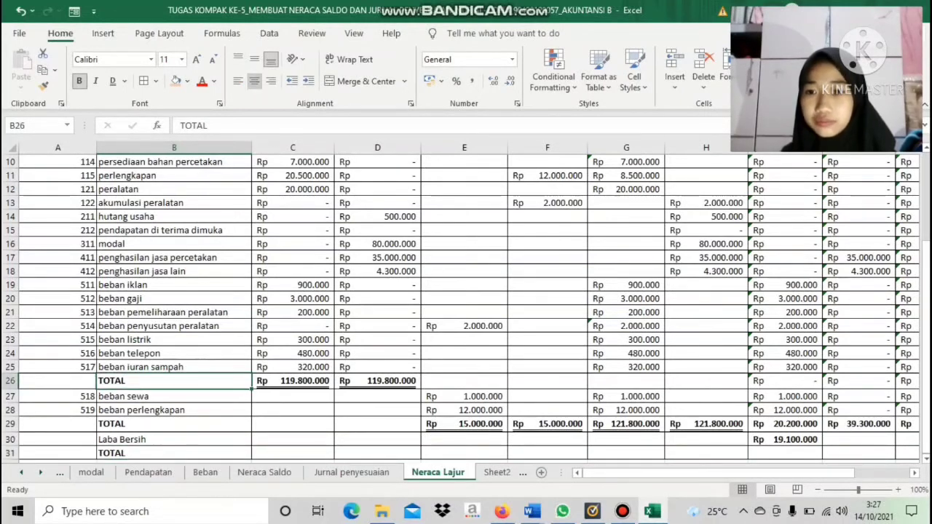
pyautogui.hotkey('ctrl', 'e')
pyautogui.click(174, 424)
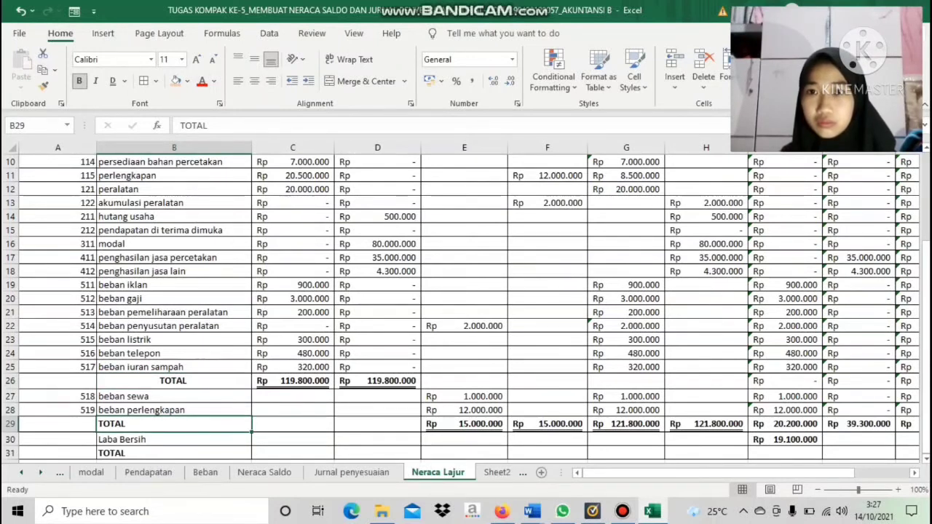
pyautogui.hotkey('ctrl', 'e')
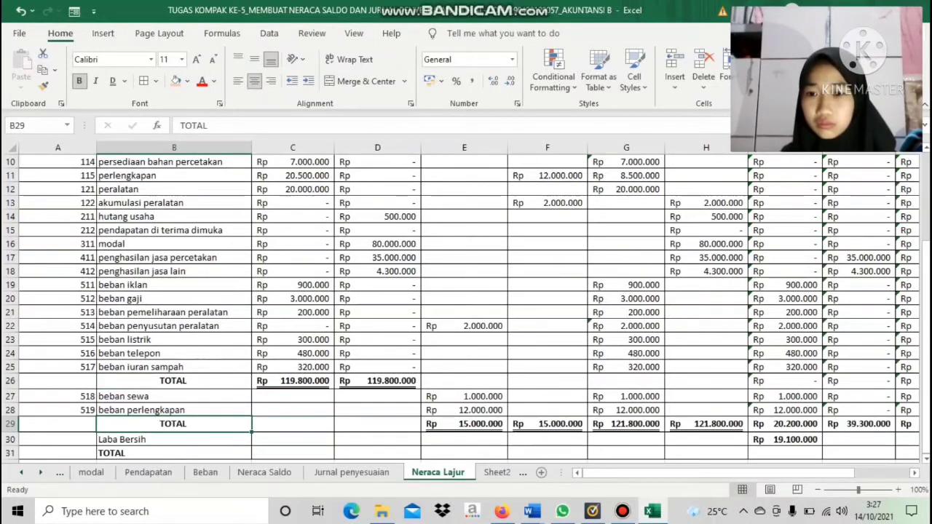
pyautogui.click(174, 453)
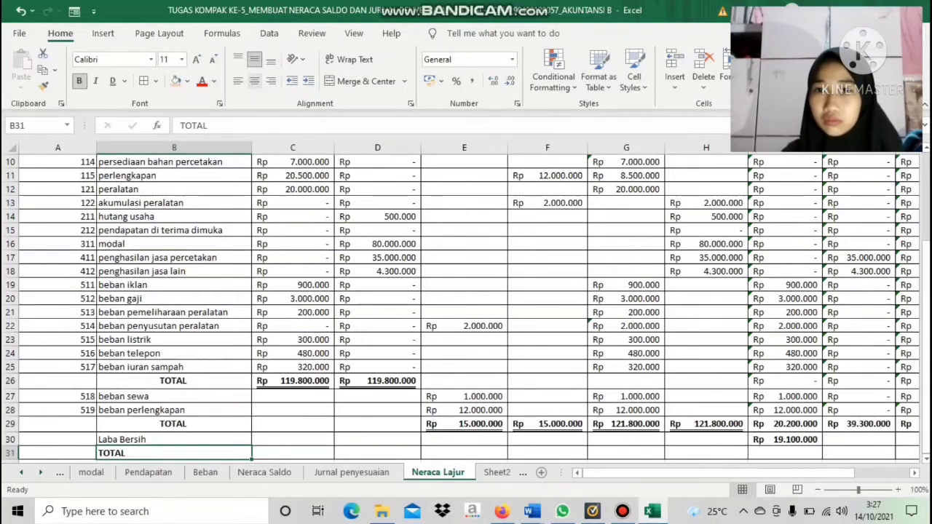
pyautogui.click(254, 81)
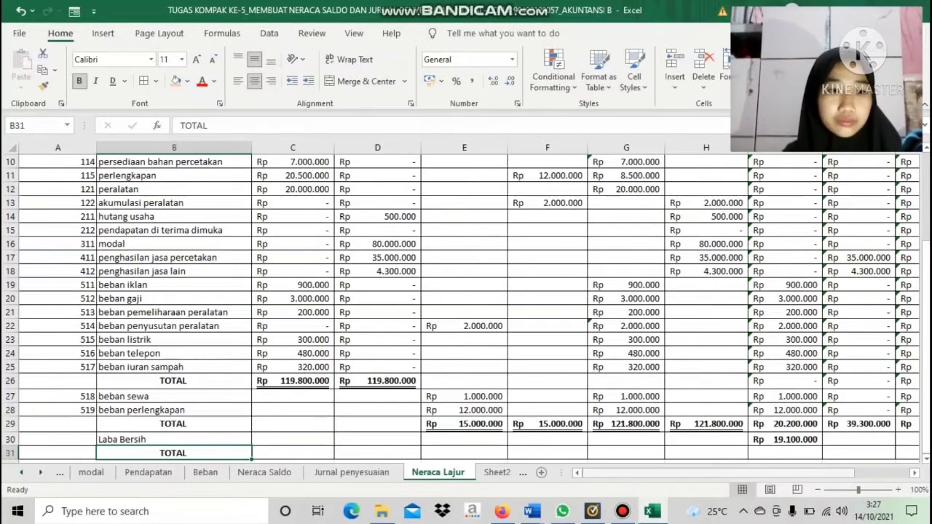
pyautogui.moveTo(814, 474); pyautogui.dragTo(862, 473)
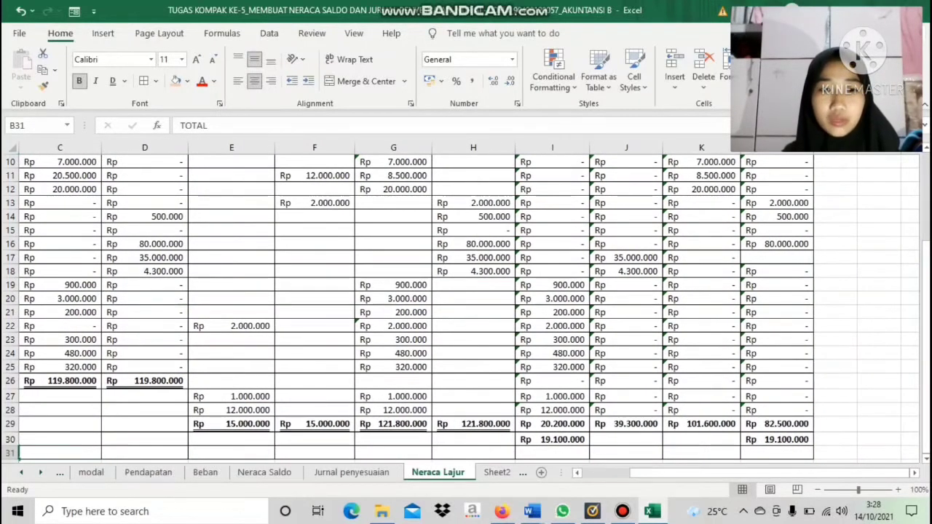
pyautogui.click(552, 453)
pyautogui.write('=')
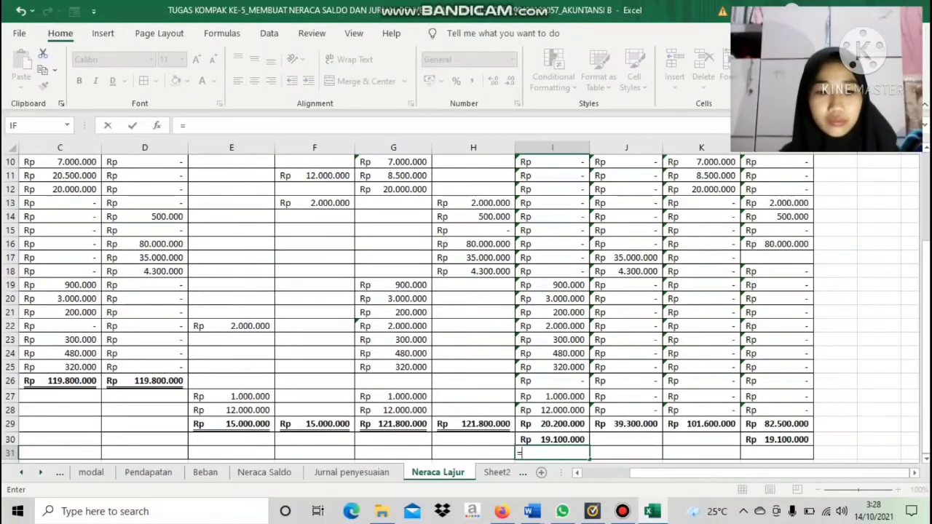
pyautogui.write('SUM')
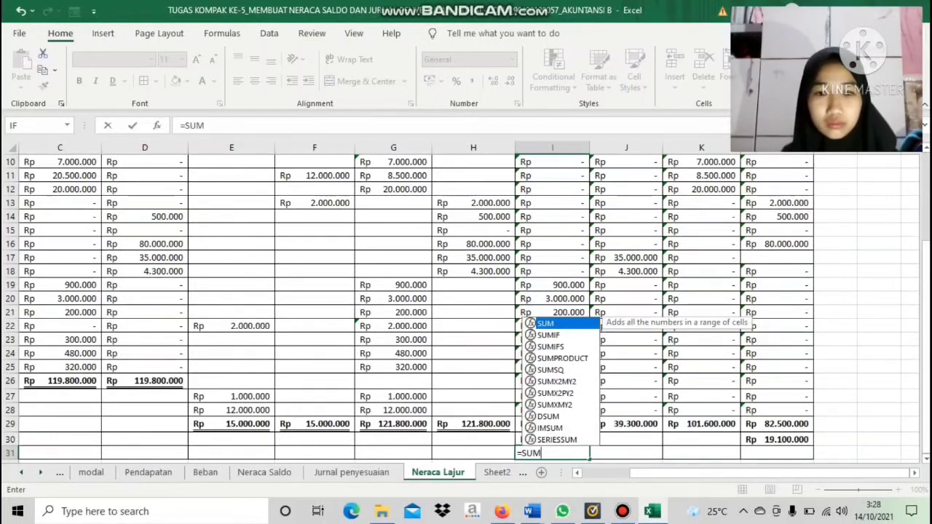
pyautogui.click(626, 439)
# Enter the formula =SUM(I29:I30) in I31 to total the Laba/Rugi debit column
pyautogui.click(552, 454)
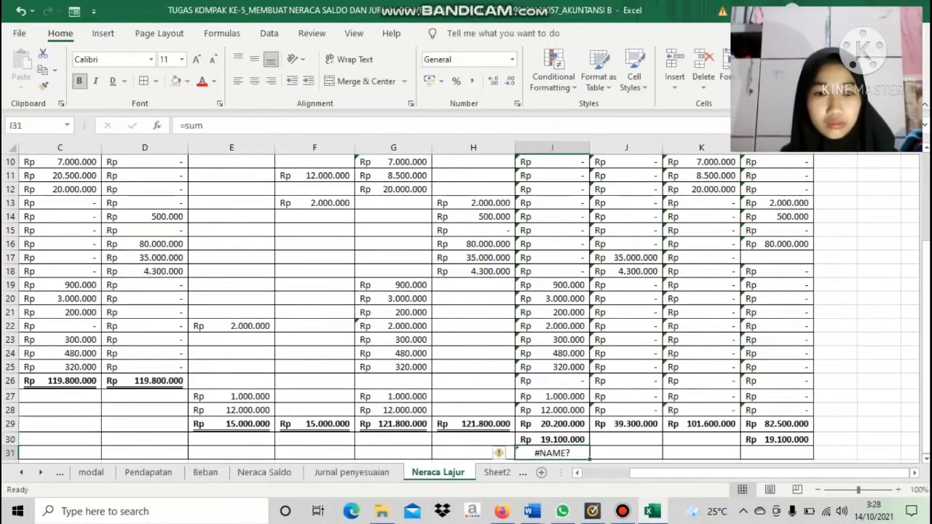
pyautogui.press('BackSpace')
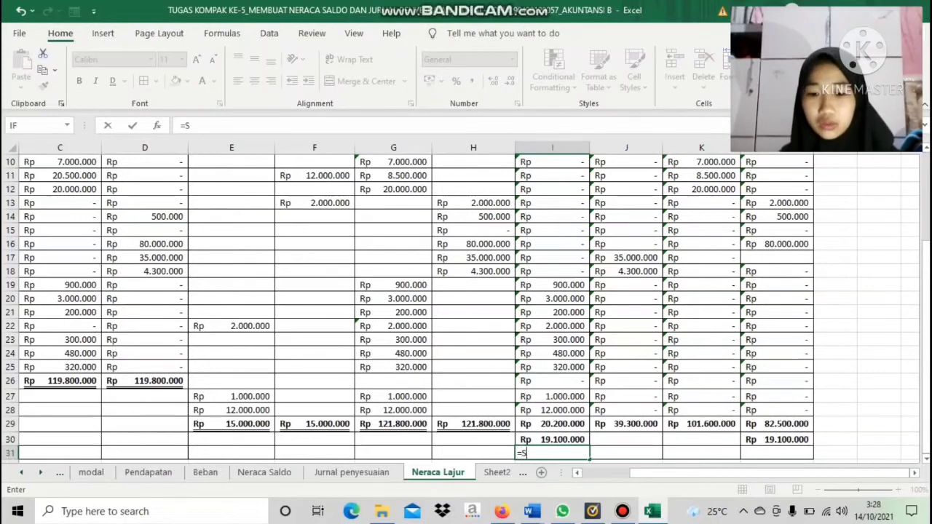
pyautogui.write('=SUM(')
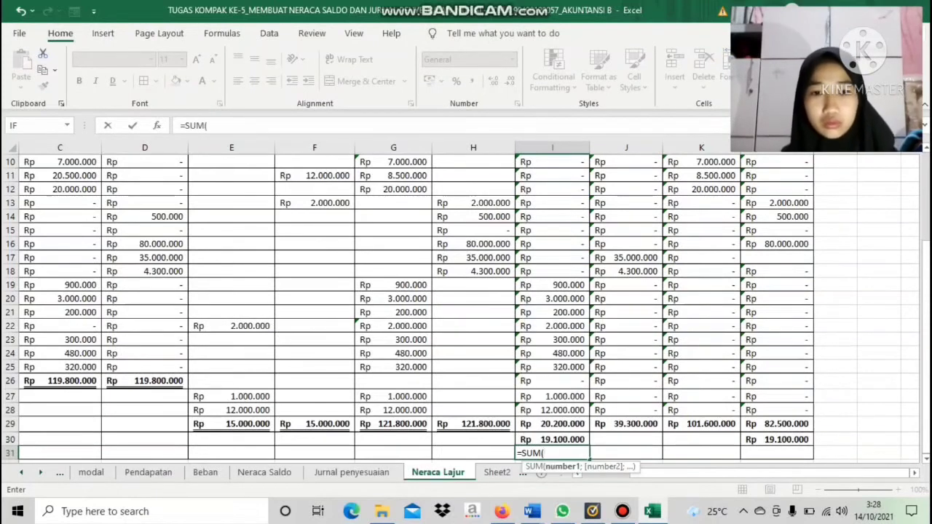
pyautogui.moveTo(552, 425); pyautogui.dragTo(554, 439)
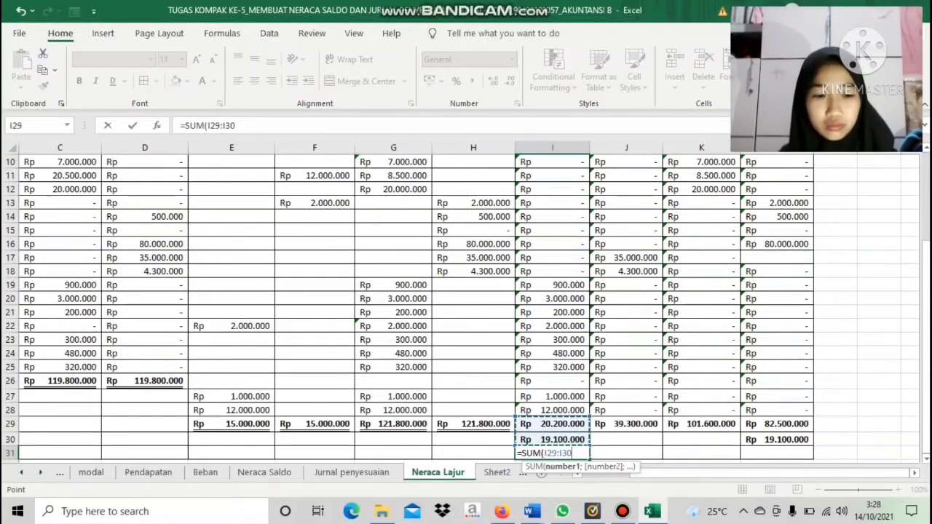
pyautogui.press('Return')
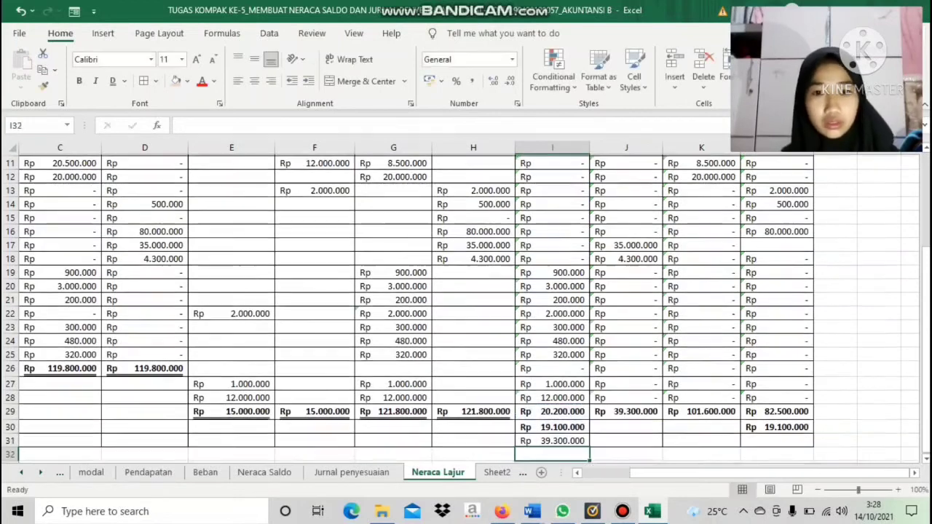
# Fill the sum formula from I31 across the TOTAL row through L31
pyautogui.click(554, 440)
pyautogui.moveTo(580, 440)
pyautogui.mouseDown()
pyautogui.moveTo(594, 451)
pyautogui.moveTo(583, 452)
pyautogui.mouseUp()
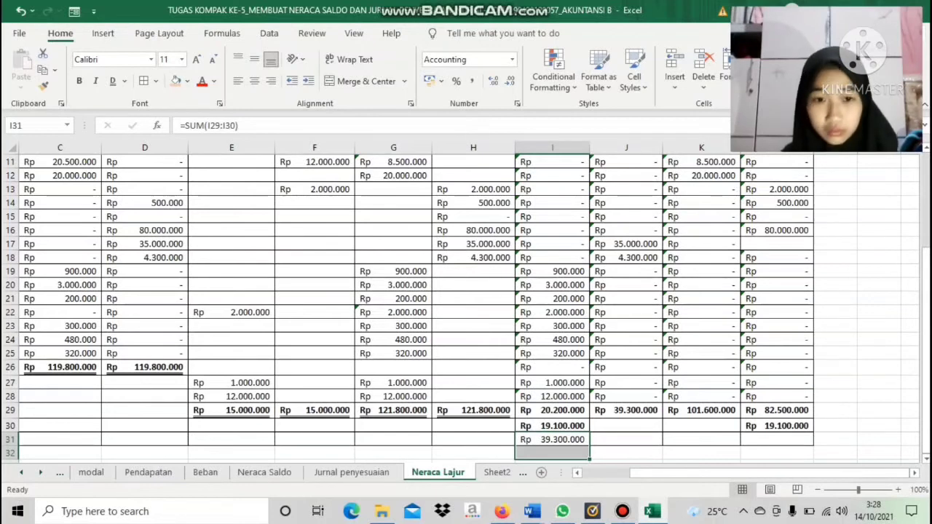
pyautogui.click(557, 439)
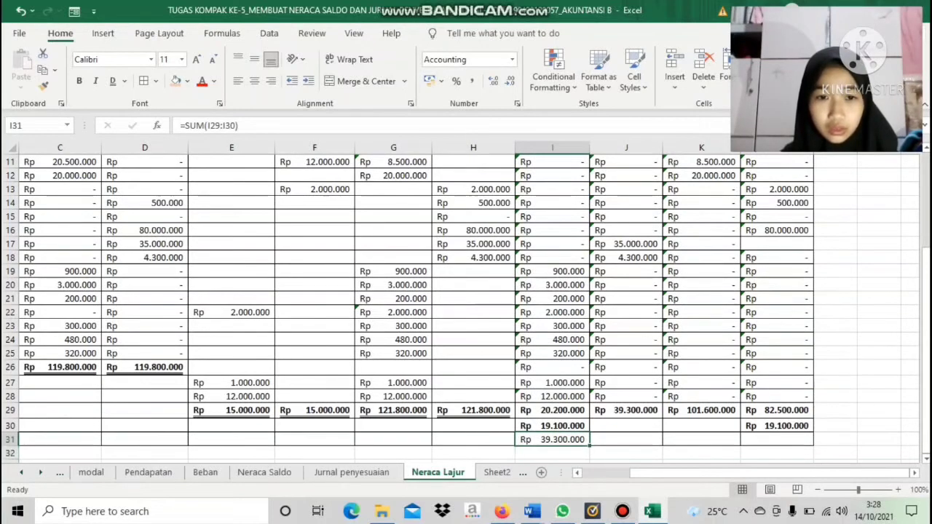
pyautogui.moveTo(590, 446); pyautogui.dragTo(721, 442)
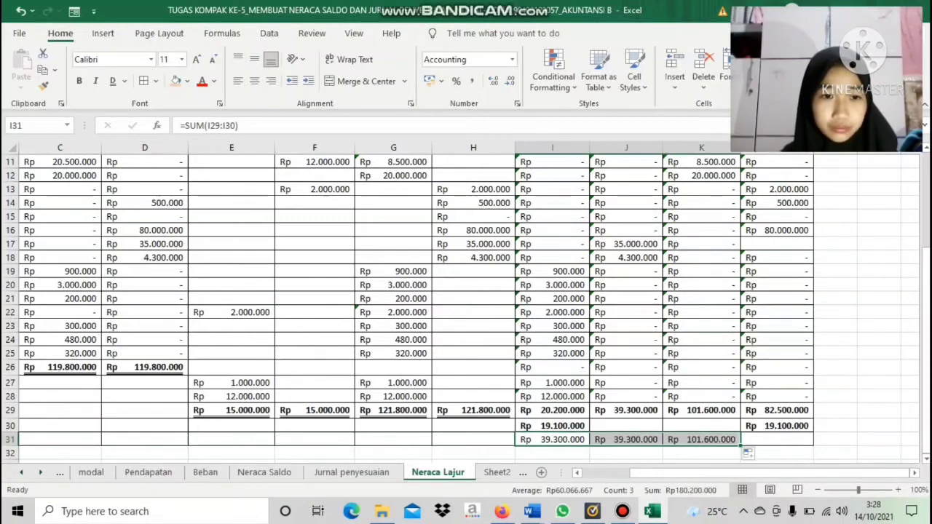
pyautogui.moveTo(740, 446); pyautogui.dragTo(793, 442)
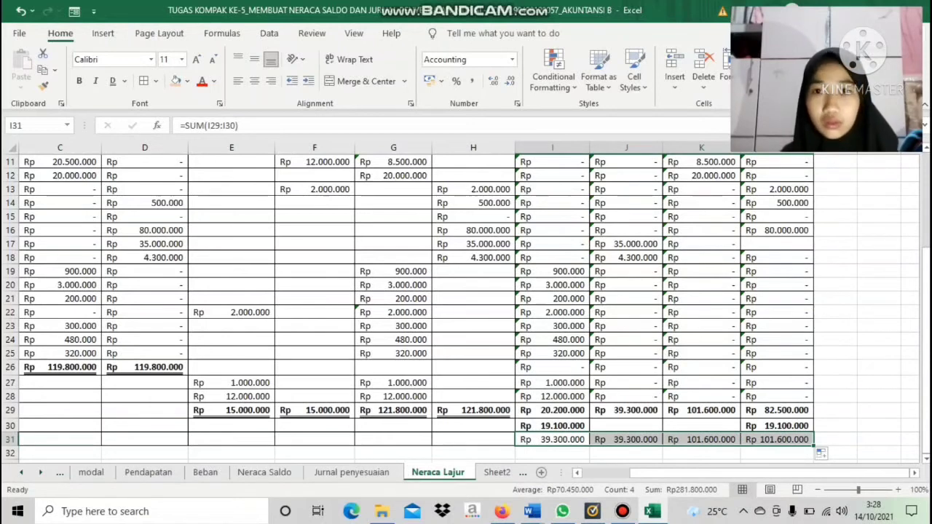
# Make the totals in I31:L31 bold with a double underline, and double-underline the Laba Bersih amounts in I30 and L30
pyautogui.click(79, 81)
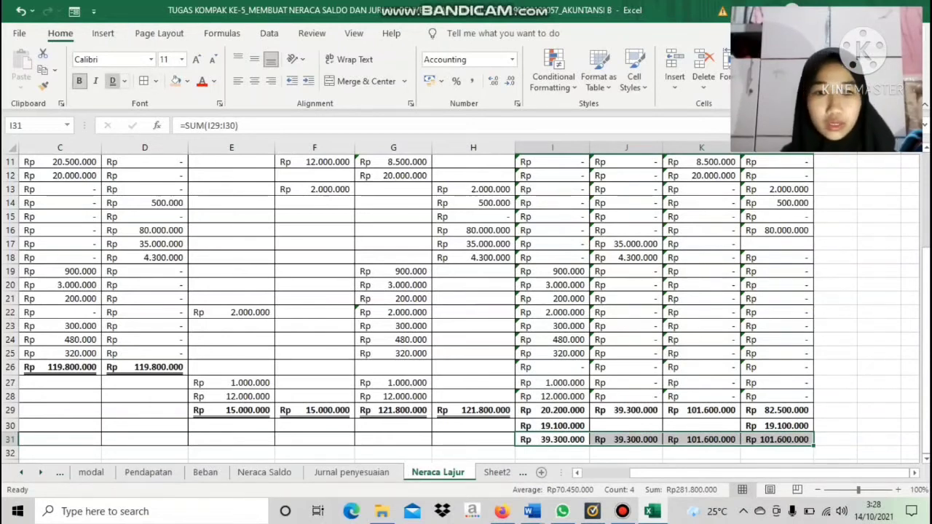
pyautogui.click(113, 81)
pyautogui.click(552, 426)
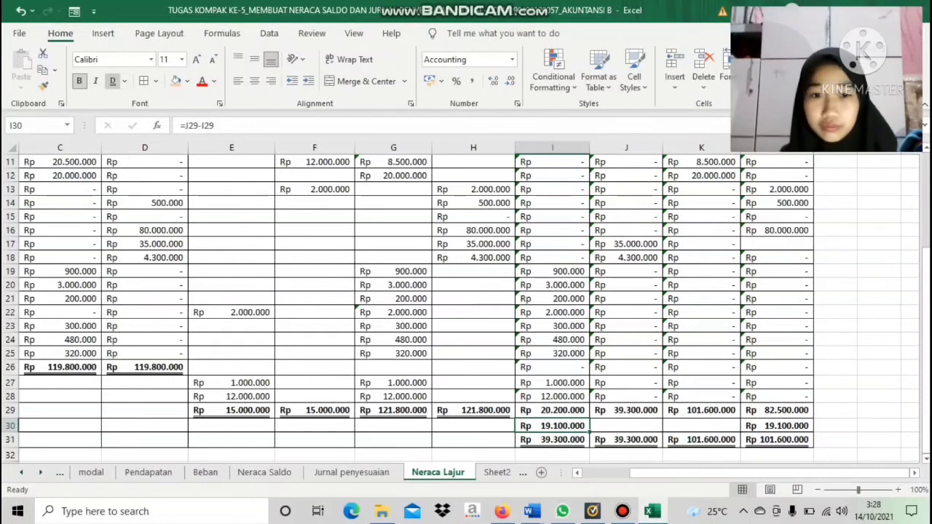
pyautogui.click(113, 81)
pyautogui.click(777, 426)
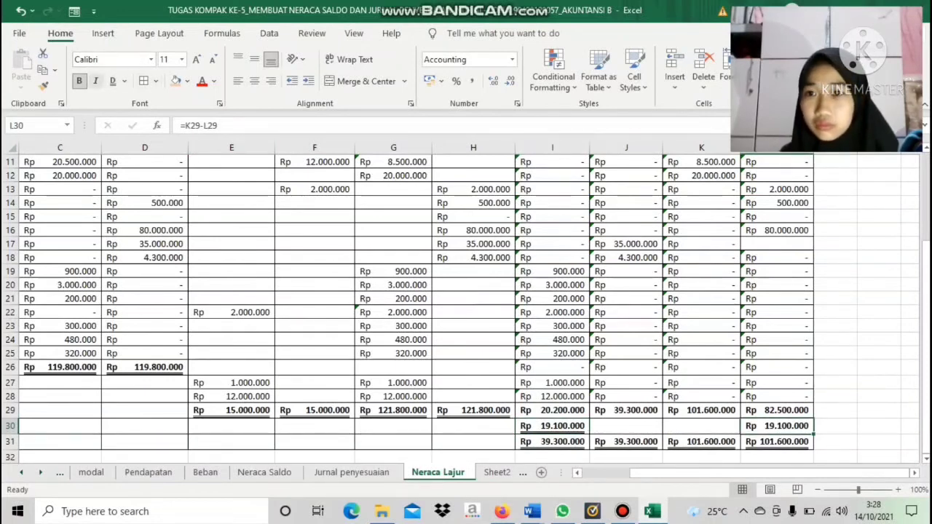
pyautogui.click(112, 80)
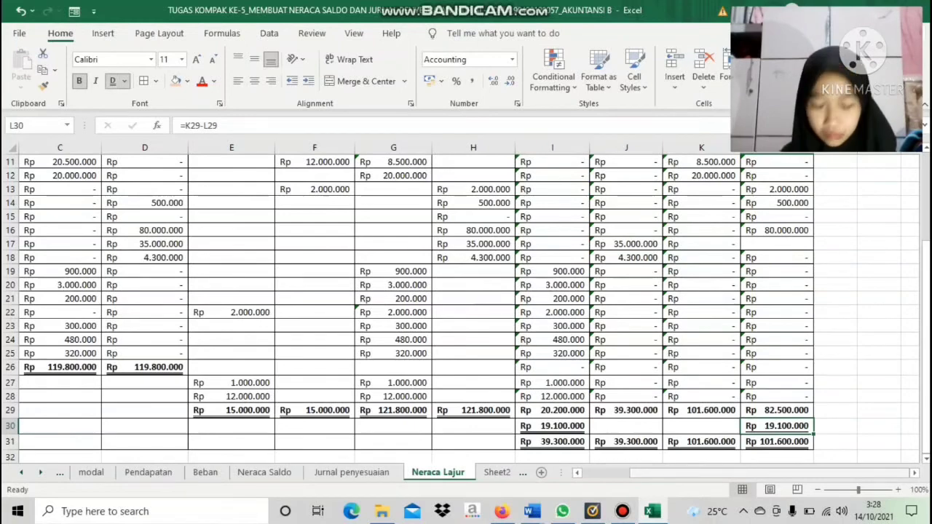
# Shade the final TOTAL row, A31:L31, with the light orange fill colour
pyautogui.moveTo(838, 473); pyautogui.dragTo(784, 473)
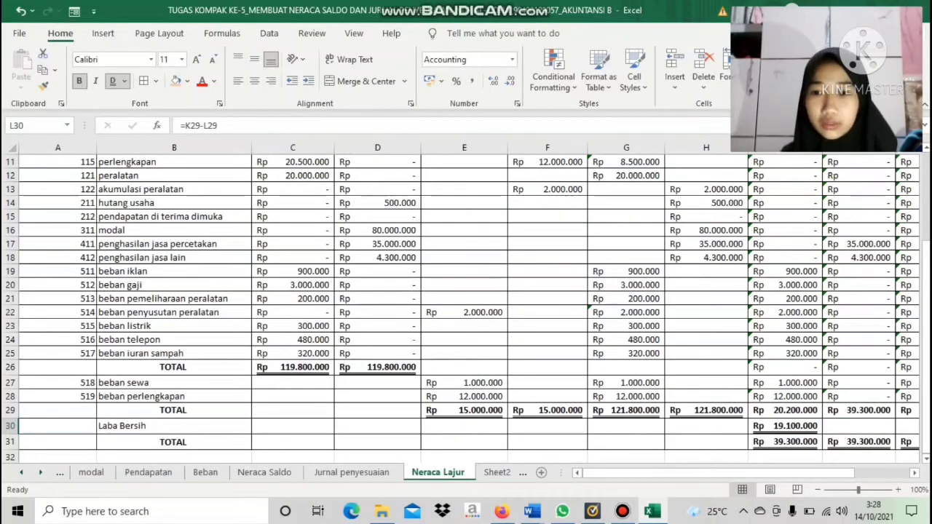
pyautogui.moveTo(190, 442); pyautogui.dragTo(292, 442)
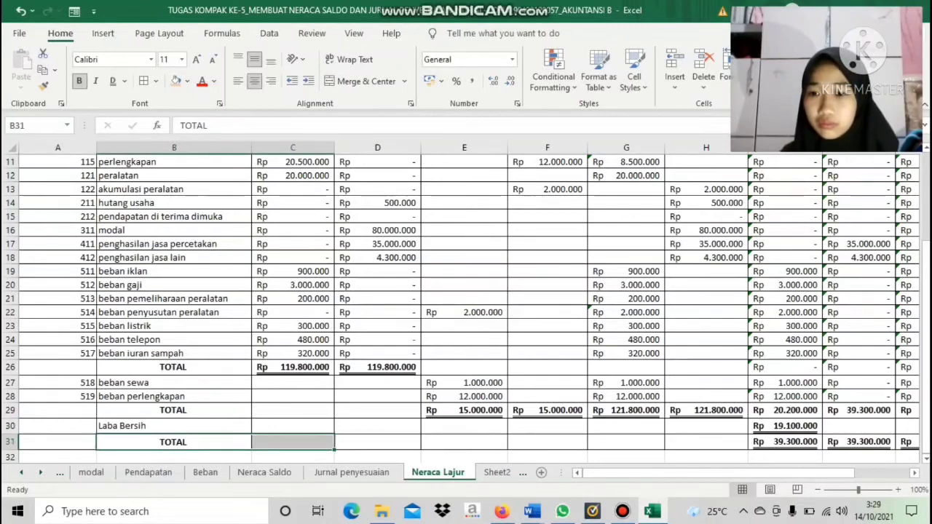
pyautogui.moveTo(66, 442); pyautogui.dragTo(813, 394)
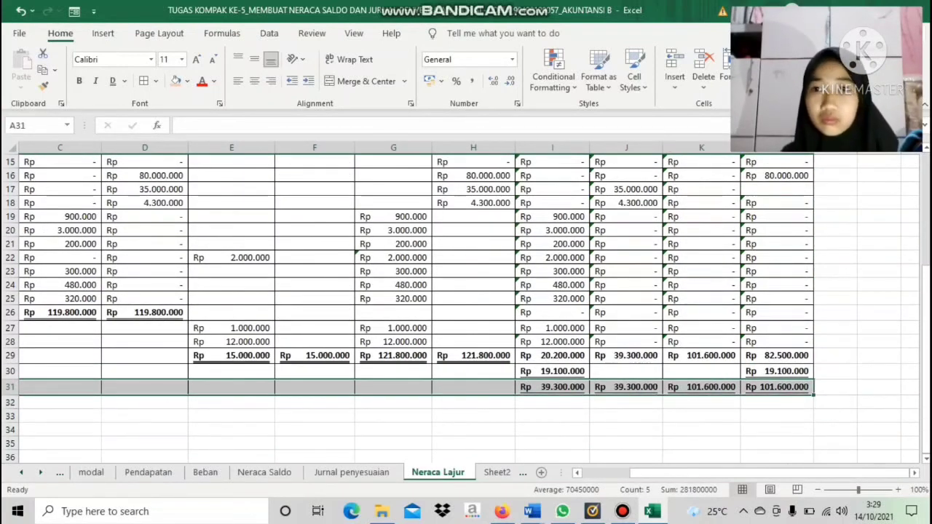
pyautogui.click(175, 81)
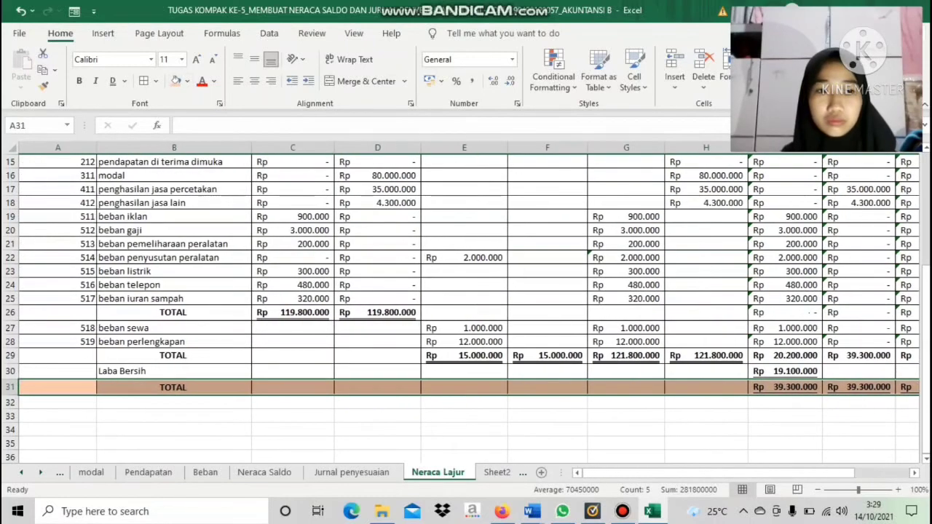
pyautogui.click(547, 416)
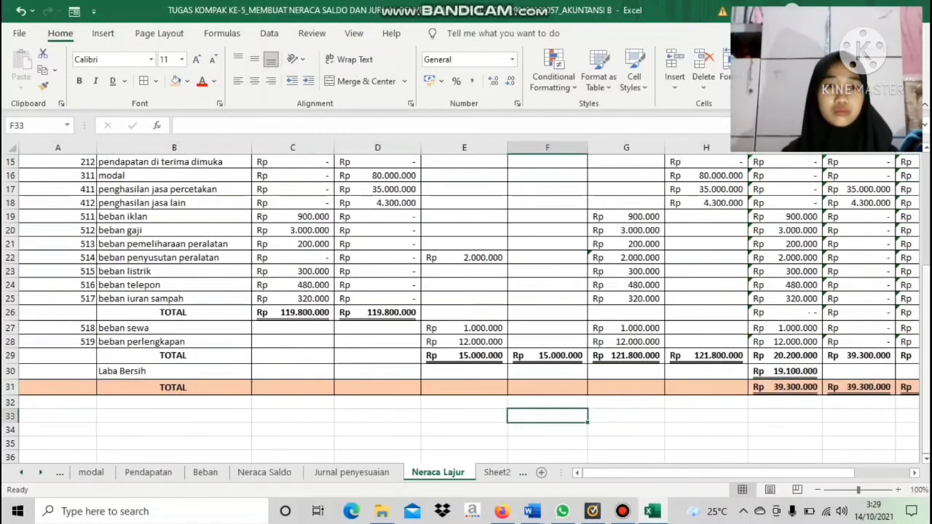
pyautogui.moveTo(838, 473); pyautogui.dragTo(892, 472)
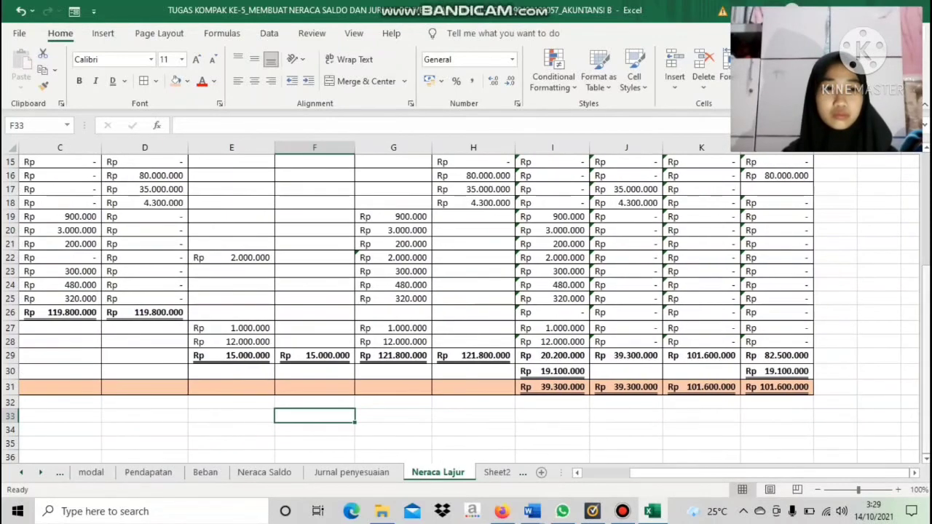
pyautogui.scroll(4, 466, 305)
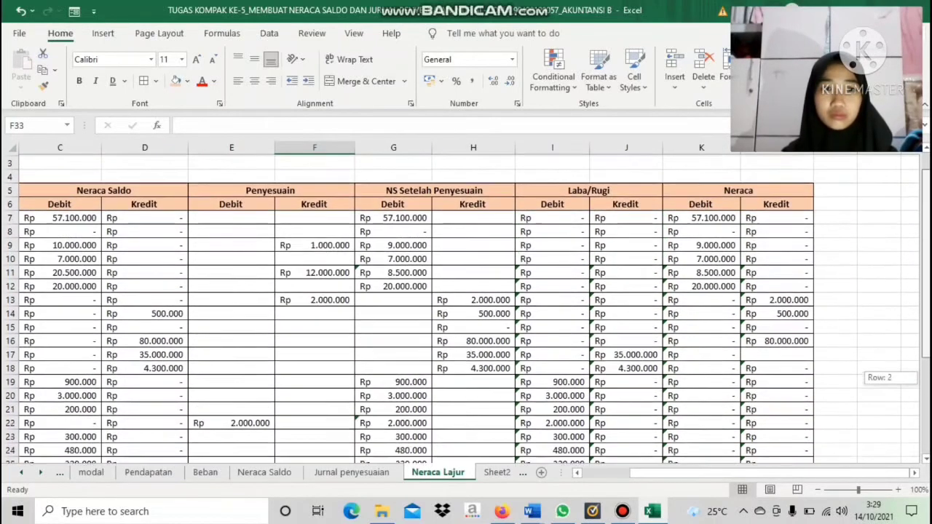
pyautogui.moveTo(751, 472); pyautogui.dragTo(704, 473)
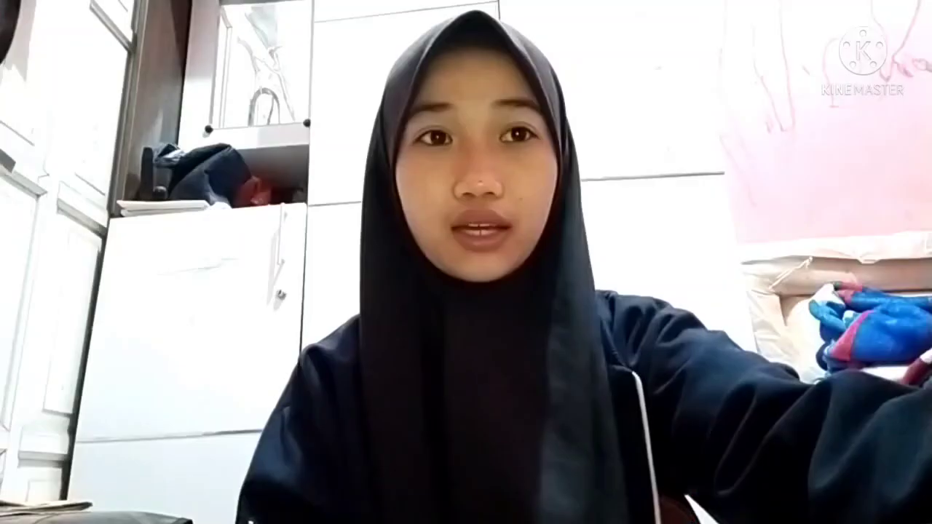